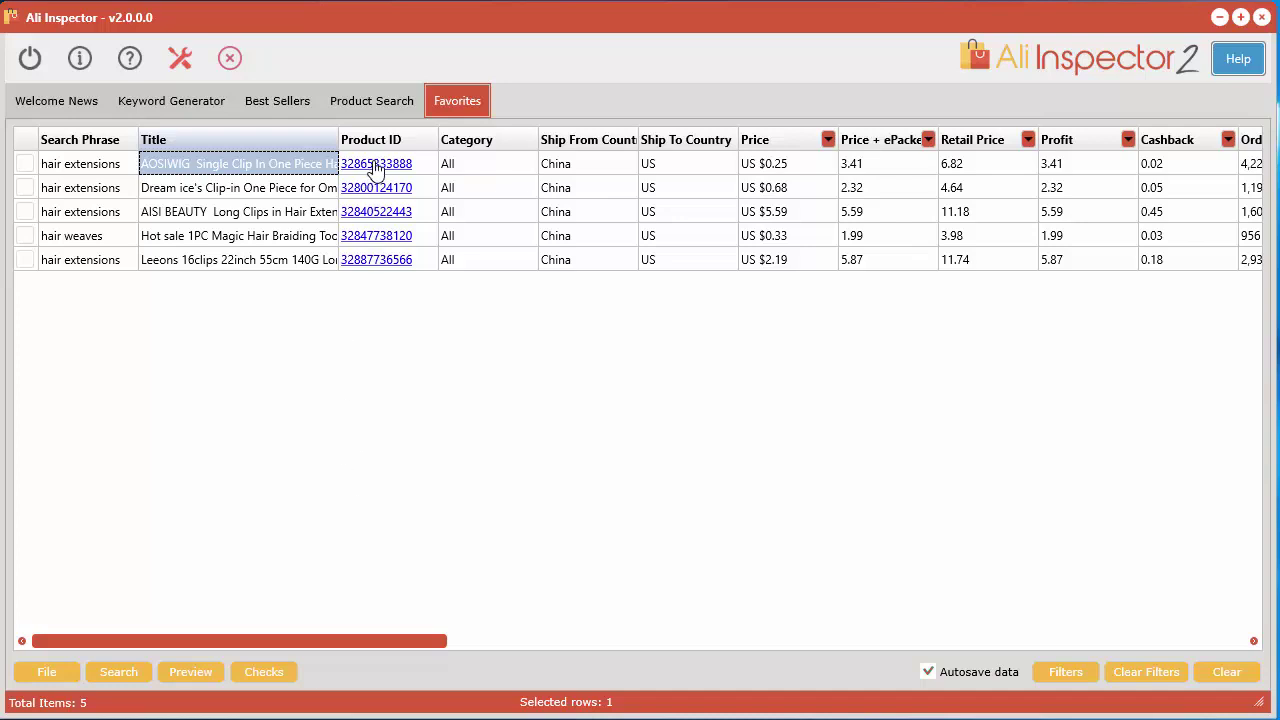
# Step: Open the AOSIWIG single clip-in hair extension's product page from the favorites and read its first customer review
pyautogui.click(375, 164)
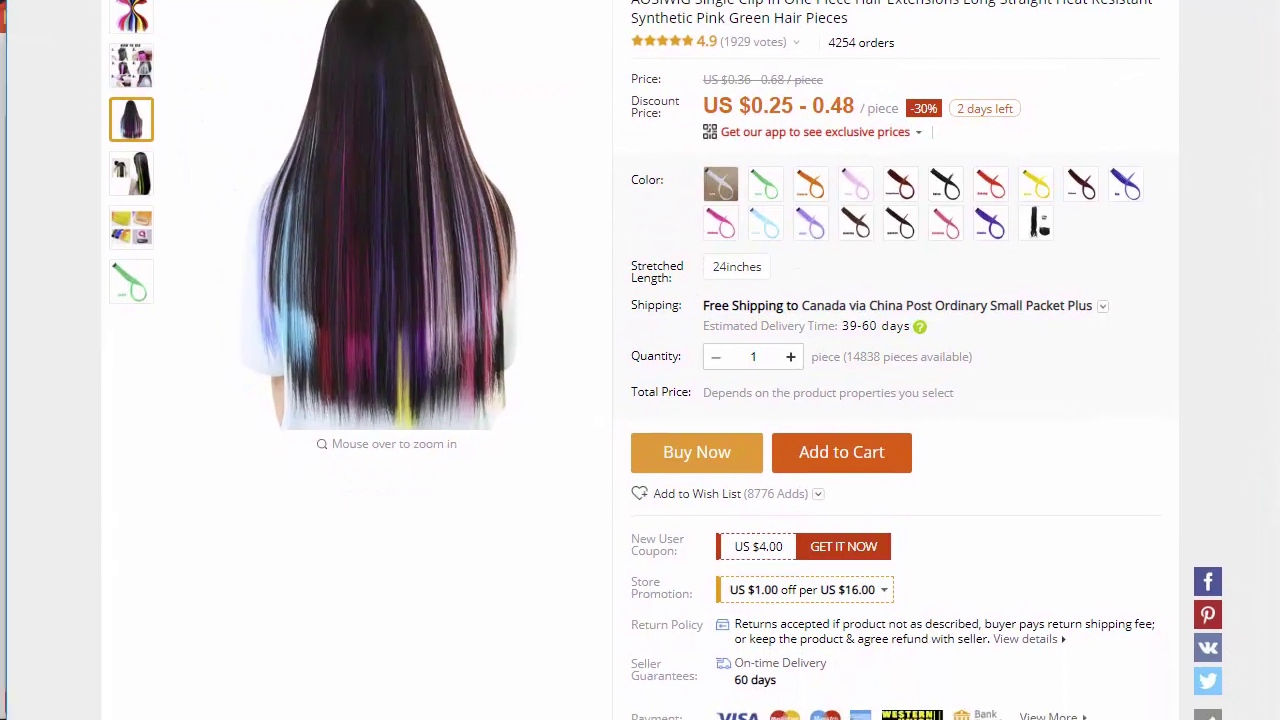
pyautogui.scroll(-10, 1214, 350)
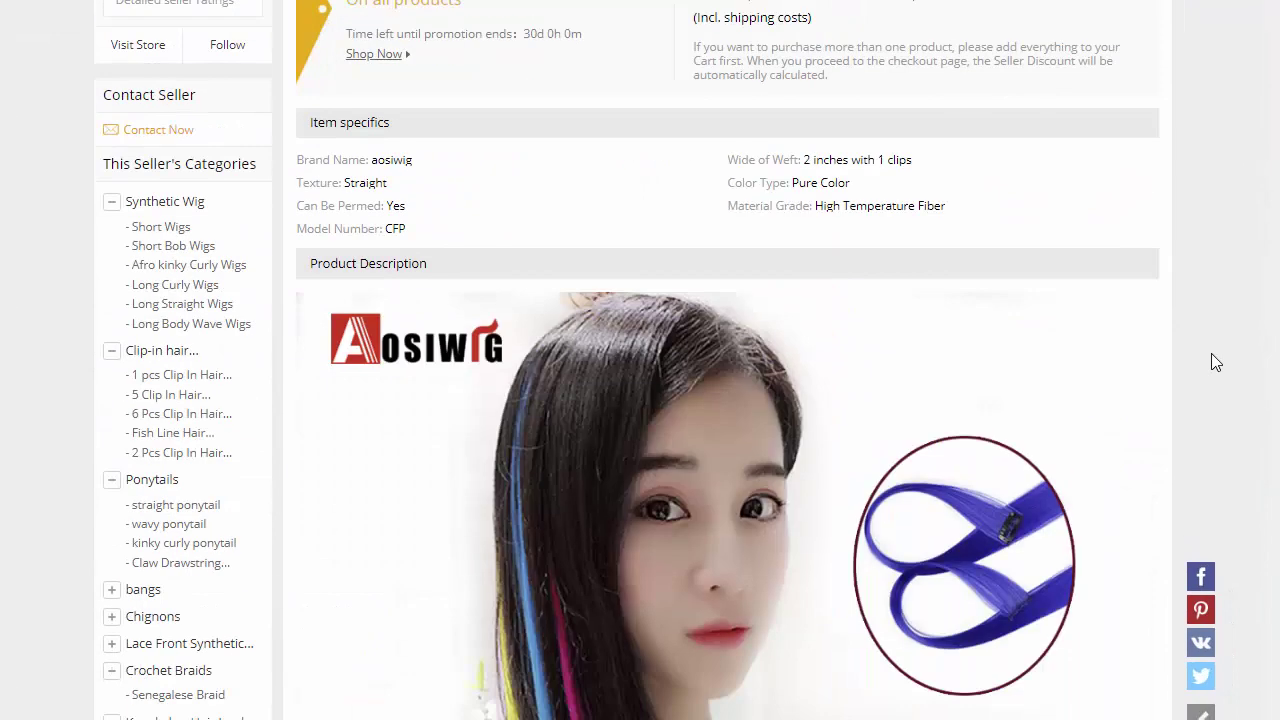
pyautogui.scroll(-2, 836, 2)
pyautogui.scroll(3, 836, 2)
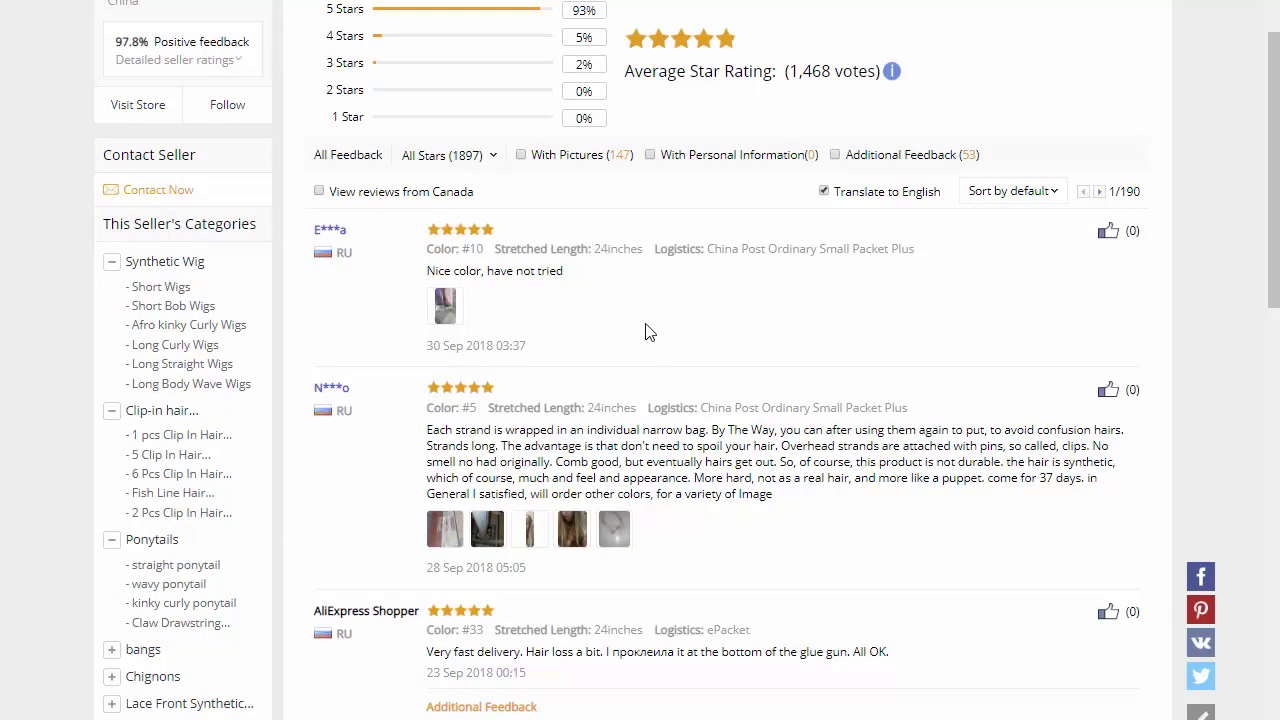
pyautogui.scroll(-1, 645, 332)
pyautogui.moveTo(572, 178); pyautogui.dragTo(444, 172)
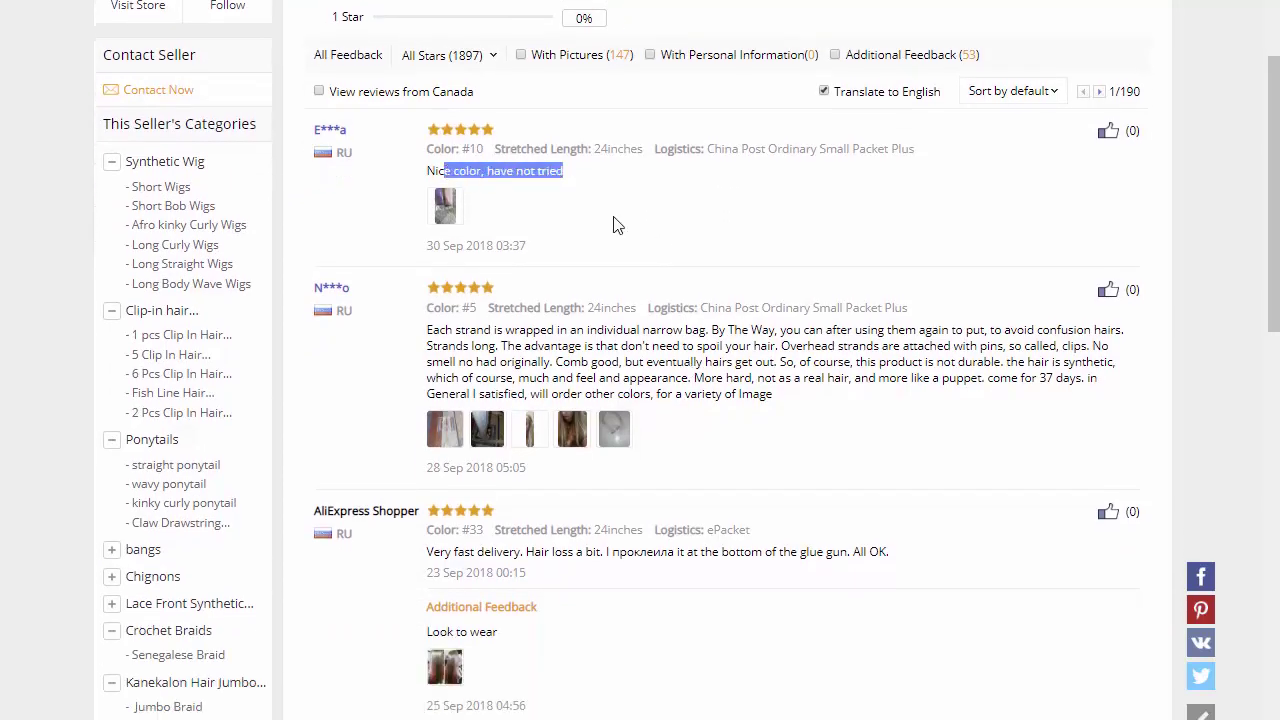
# Step: Examine the customer photos attached to the first two reviews and the text of the second review
pyautogui.click(446, 206)
pyautogui.click(446, 206)
pyautogui.scroll(-2, 748, 400)
pyautogui.click(614, 229)
pyautogui.click(573, 229)
pyautogui.click(530, 229)
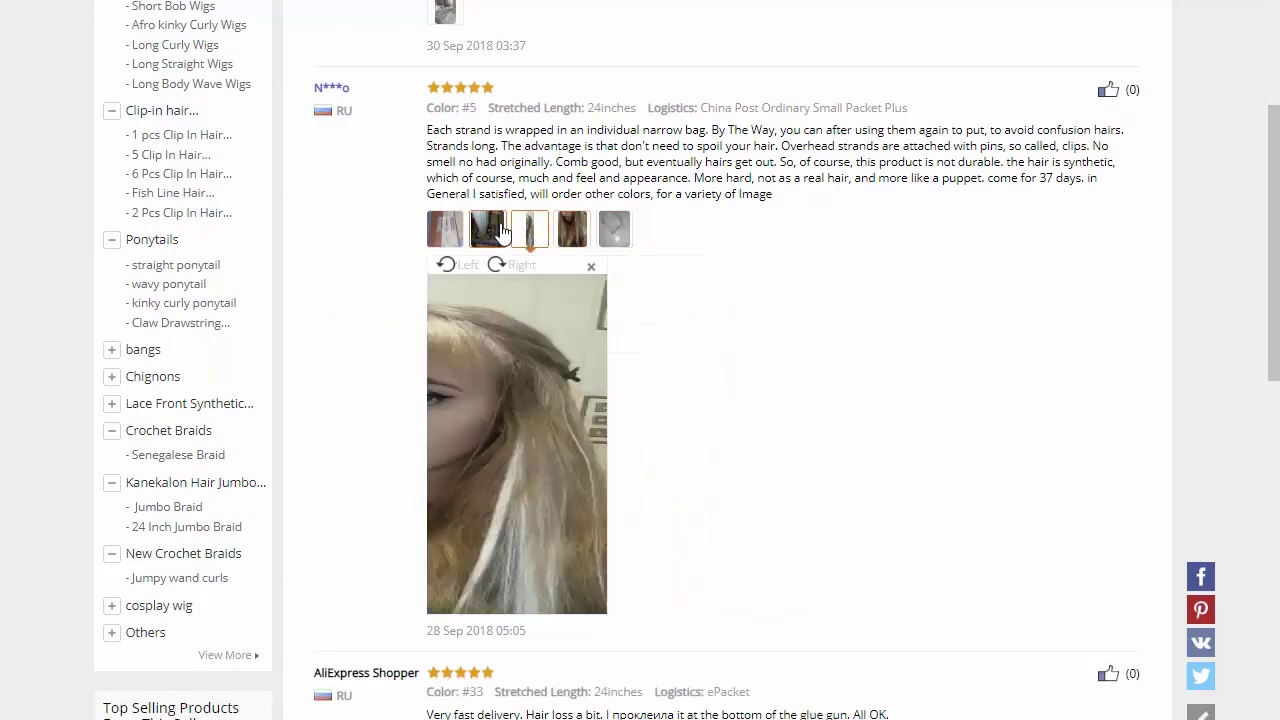
pyautogui.click(487, 229)
pyautogui.click(445, 229)
pyautogui.moveTo(566, 146); pyautogui.dragTo(812, 185)
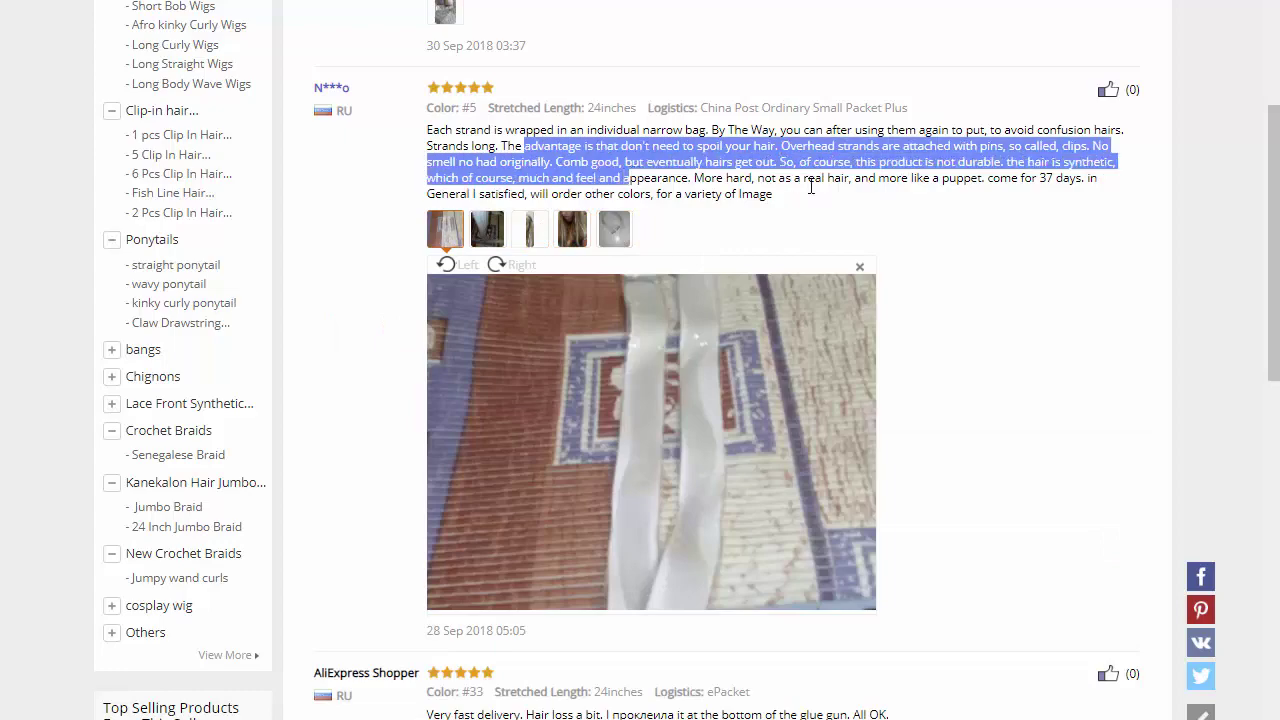
pyautogui.click(812, 185)
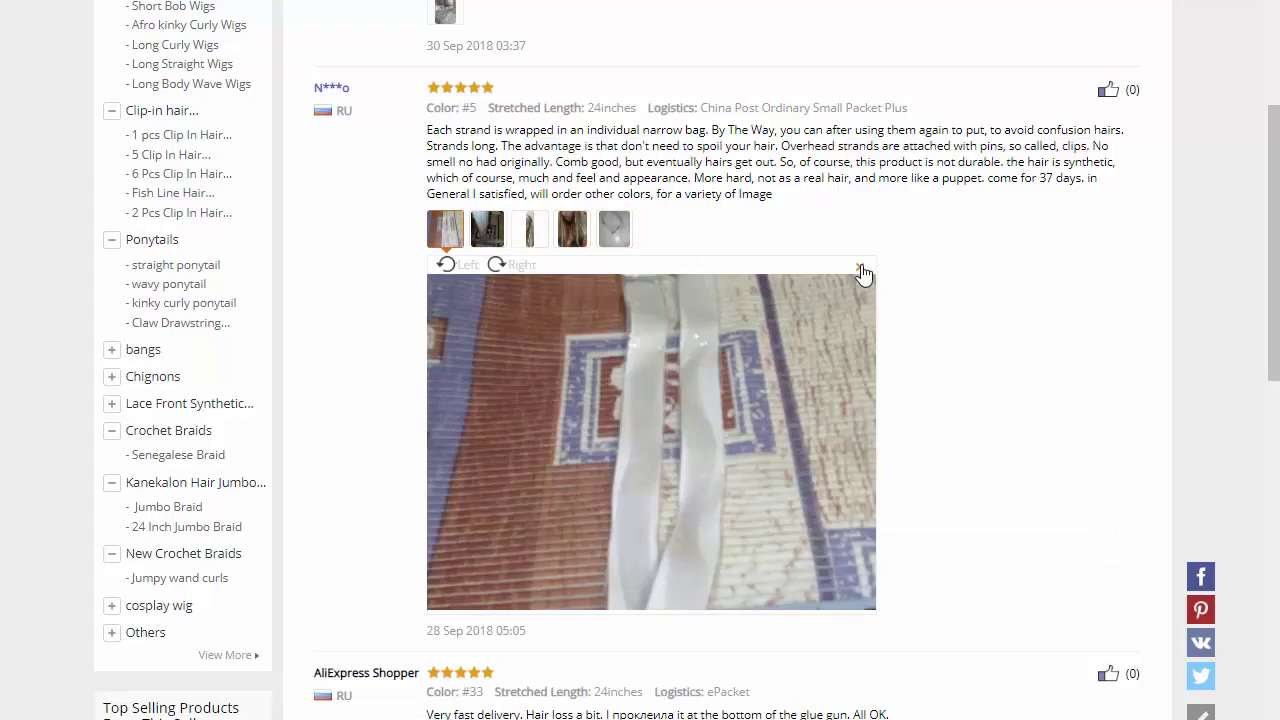
pyautogui.click(860, 270)
pyautogui.scroll(20, 1046, 248)
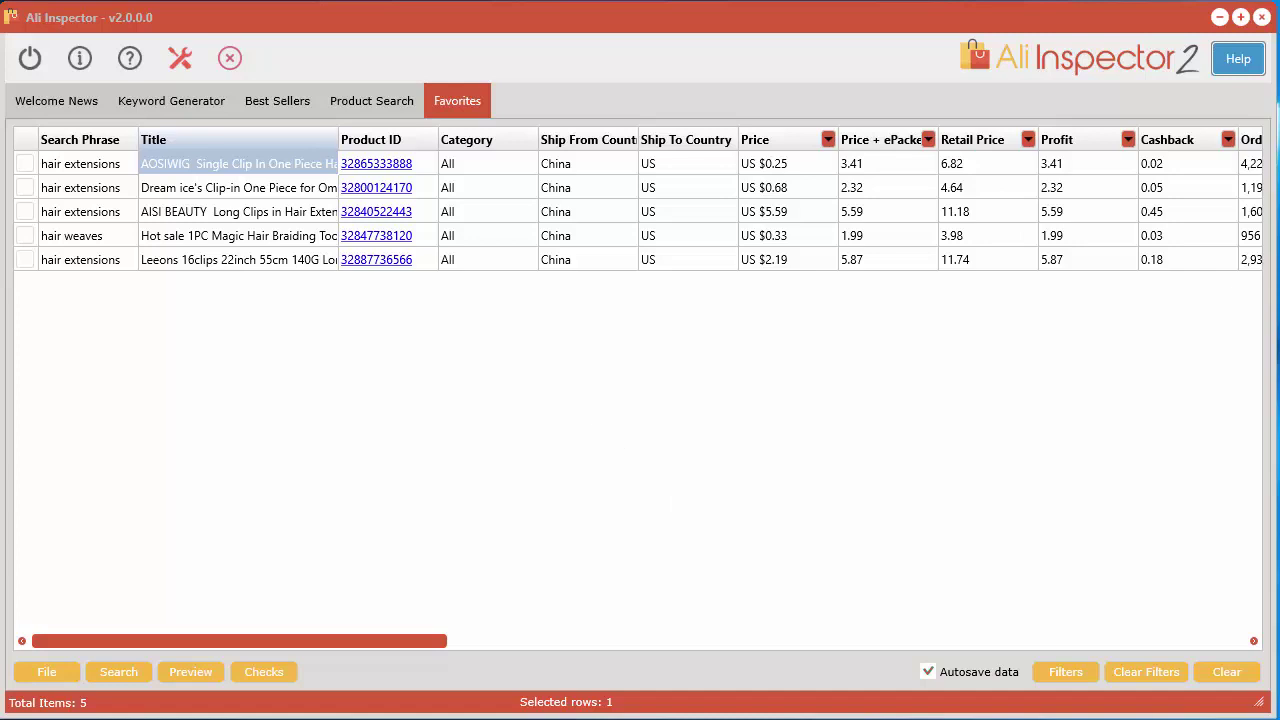
# Step: Switch to the Shopify store admin and open the Shopify App Store from its Apps page
pyautogui.hotkey('alt', 'Tab')
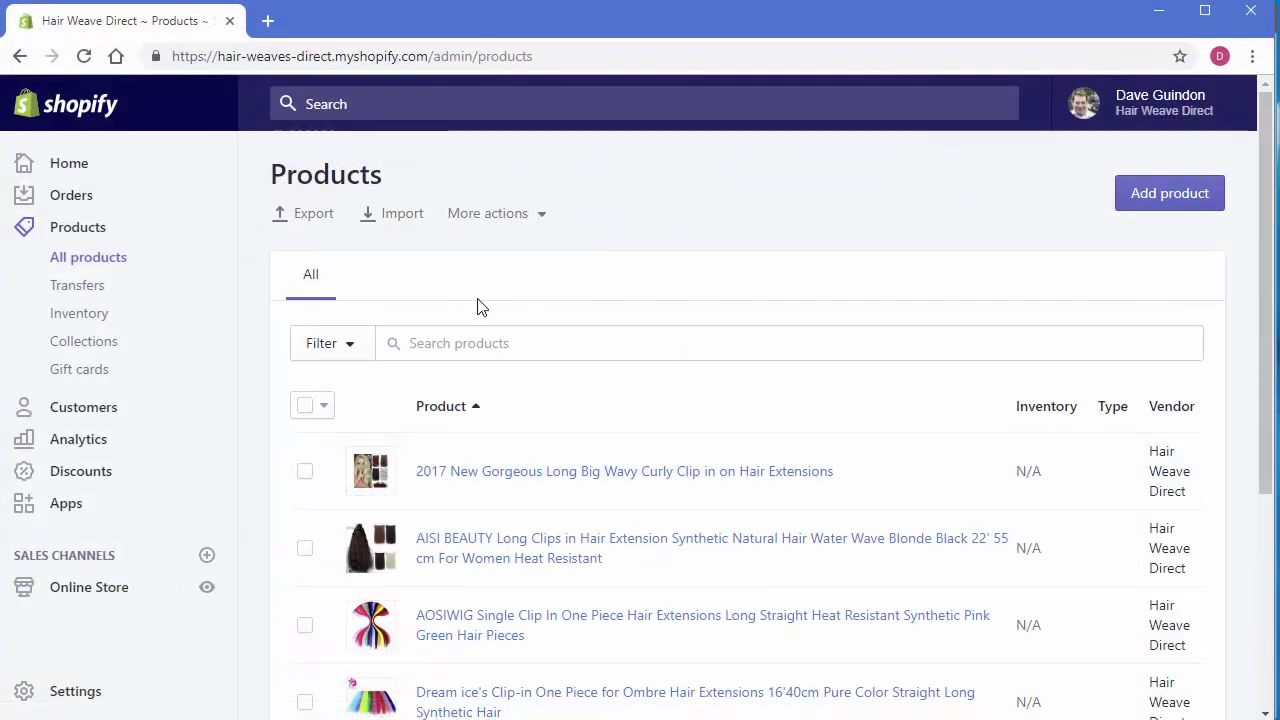
pyautogui.click(70, 510)
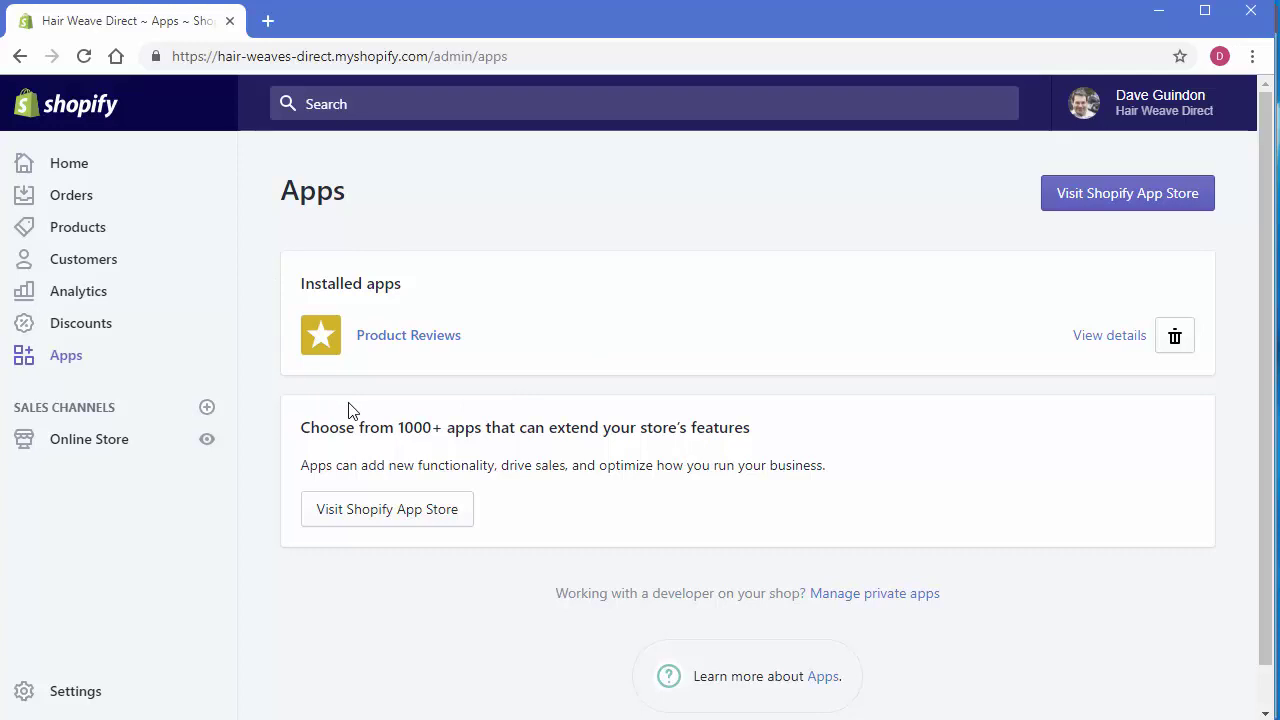
pyautogui.click(1140, 199)
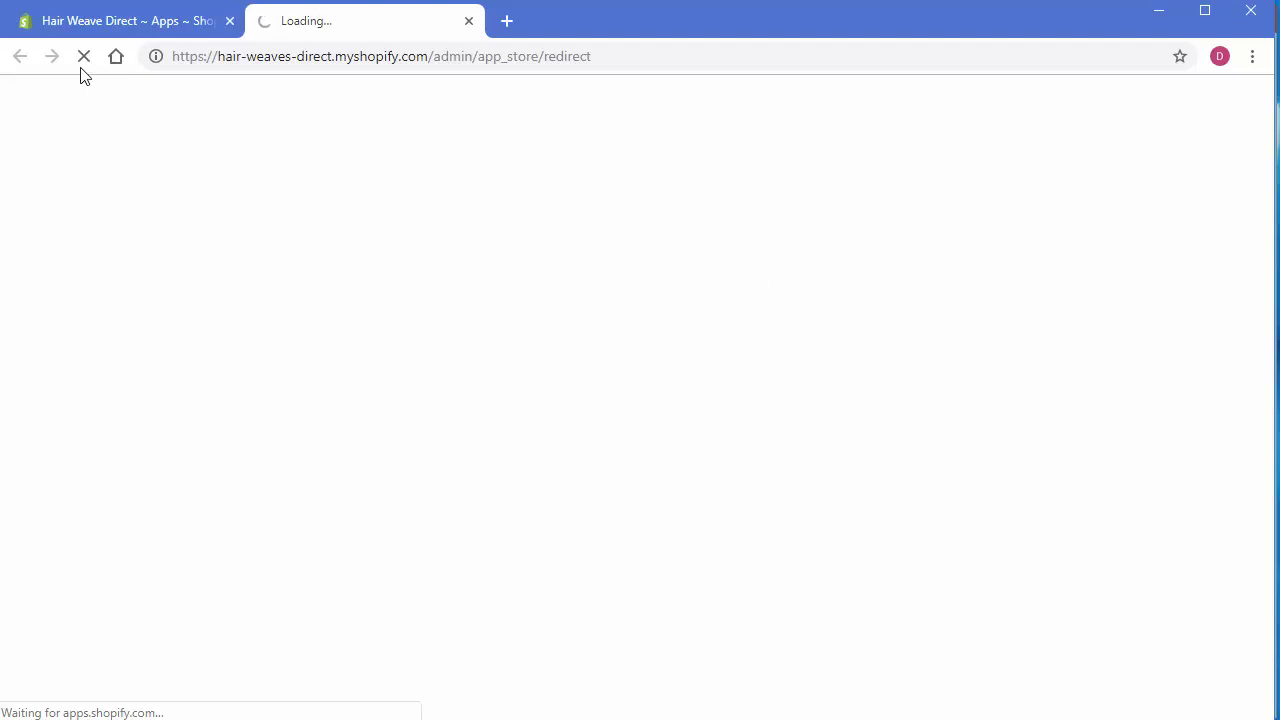
pyautogui.click(157, 22)
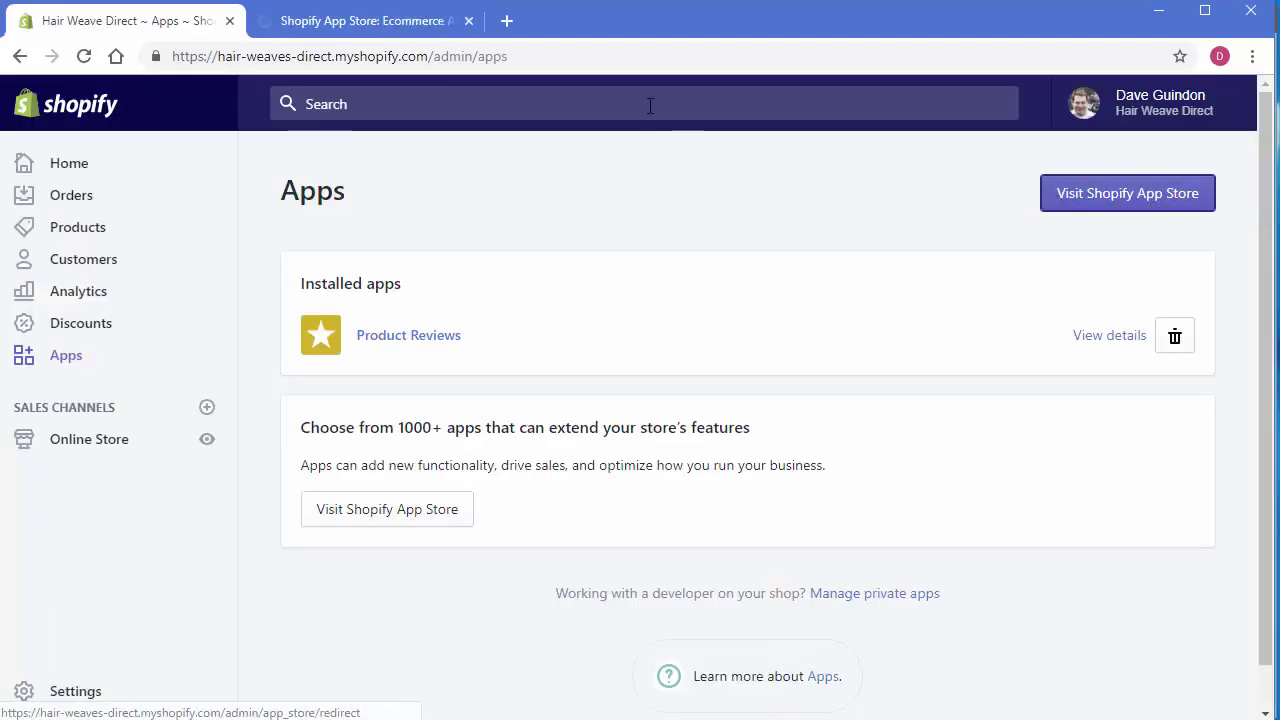
pyautogui.click(391, 20)
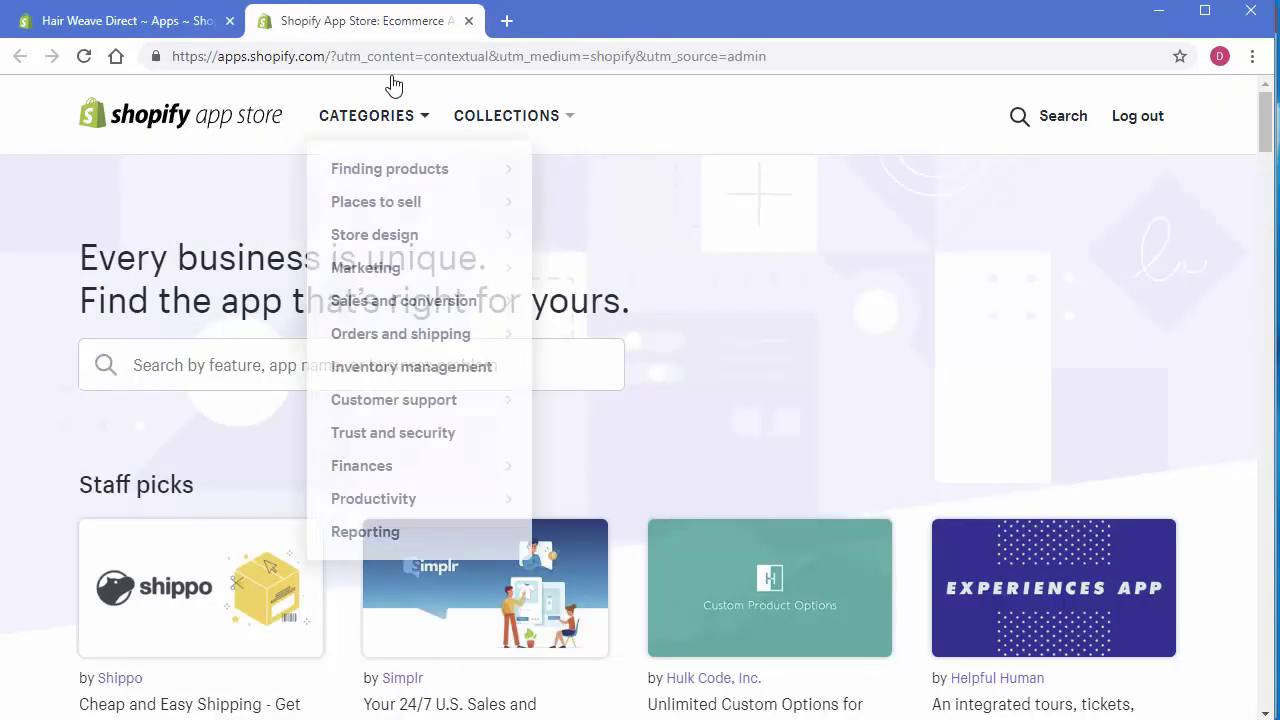
# Step: Search the Shopify App Store for "product reviews"
pyautogui.click(1025, 122)
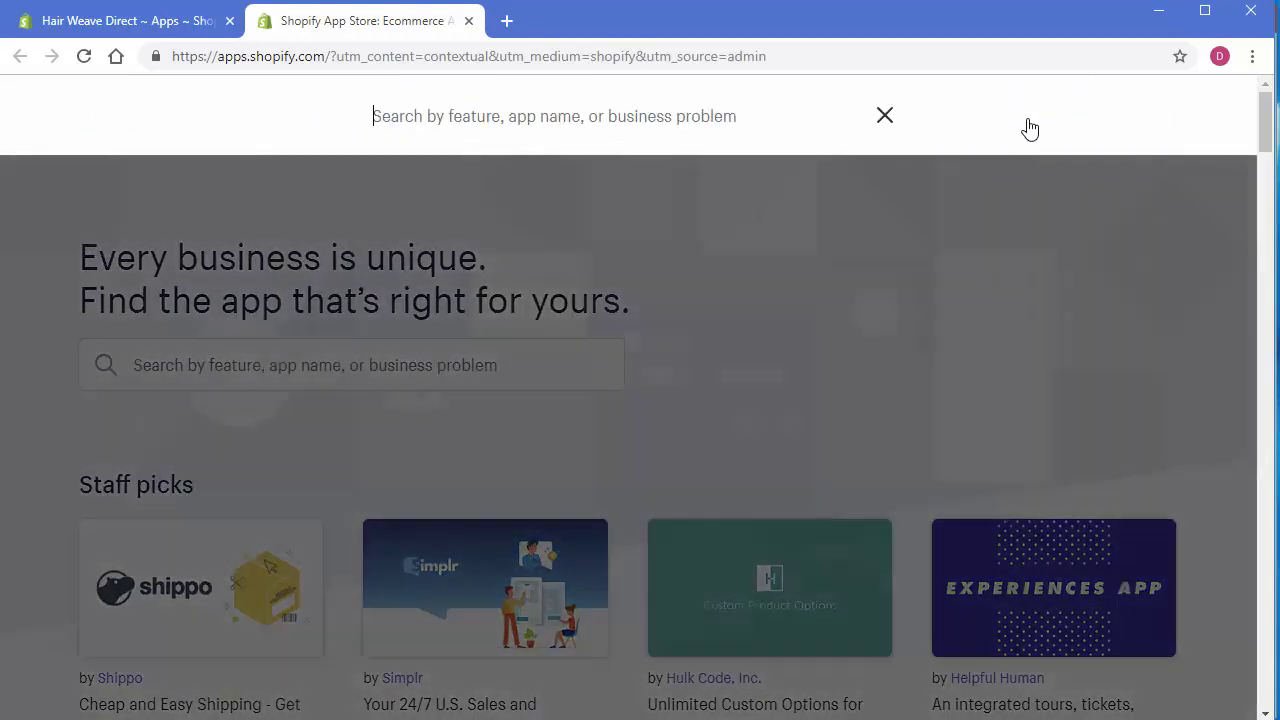
pyautogui.write('p')
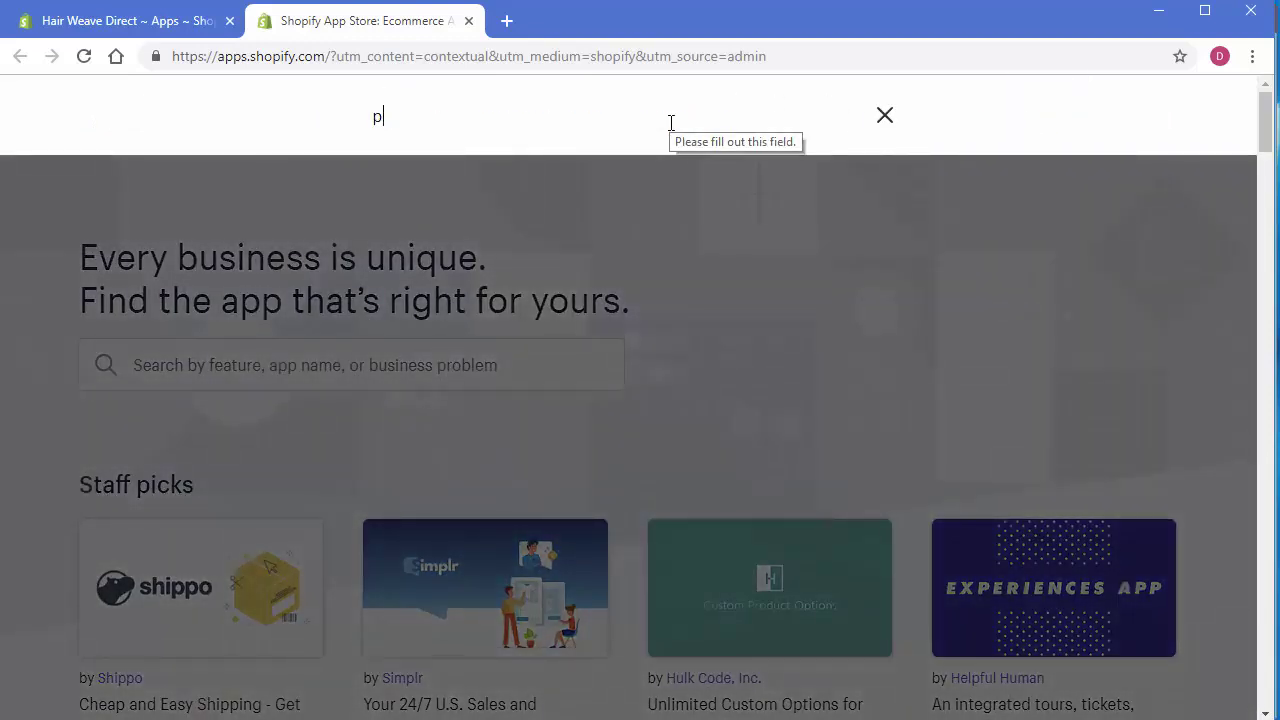
pyautogui.write('roduct reviews')
pyautogui.press('Return')
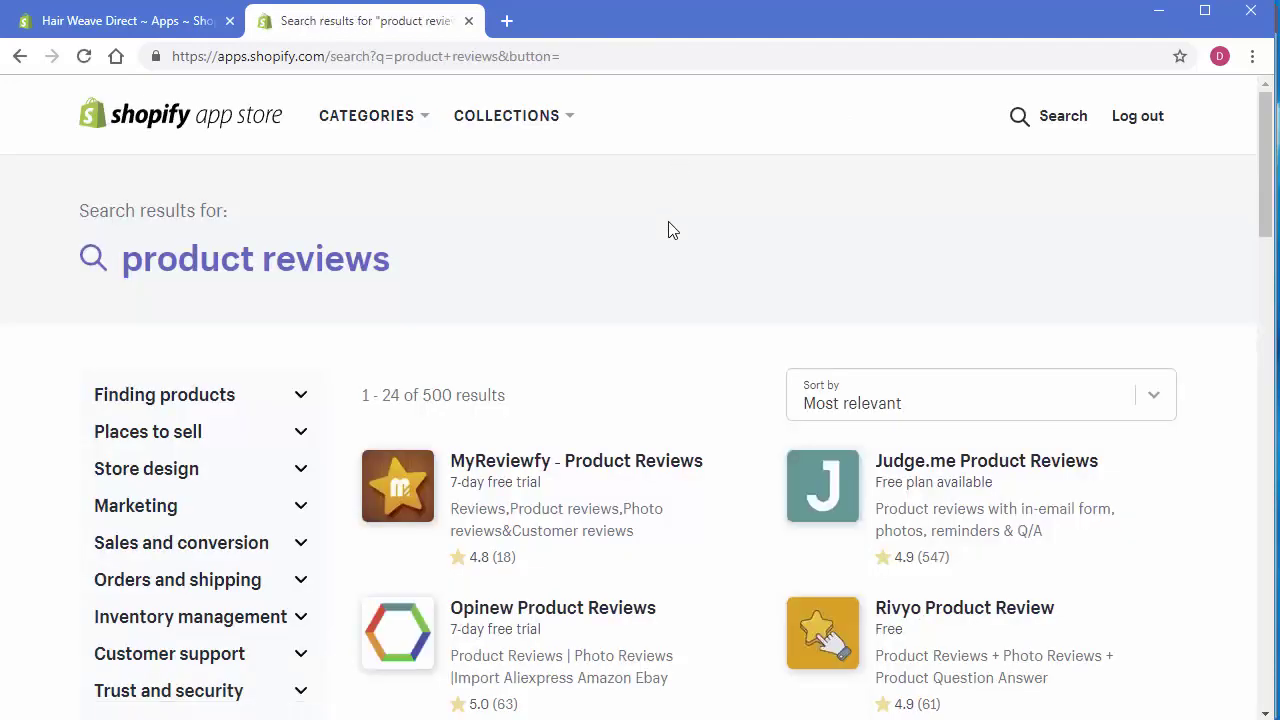
# Step: Open the listing of Shopify's free Product Reviews app from the search results
pyautogui.click(150, 22)
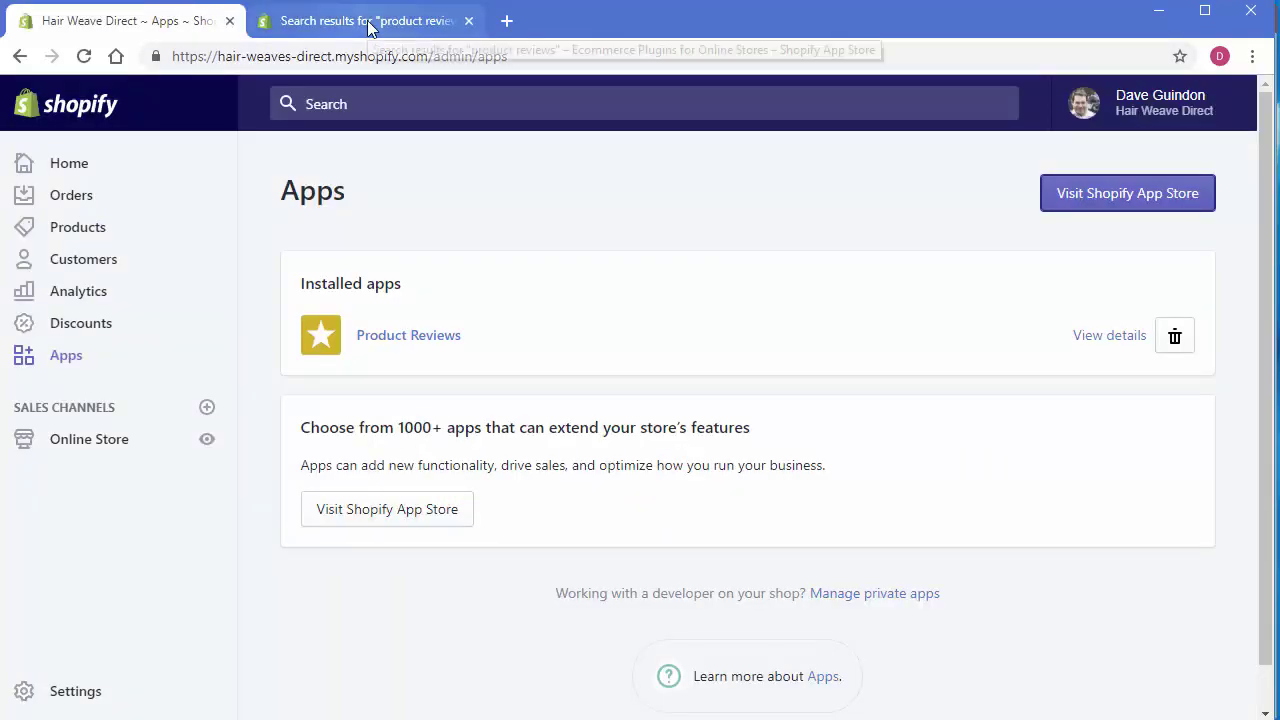
pyautogui.click(368, 22)
pyautogui.scroll(-3, 728, 271)
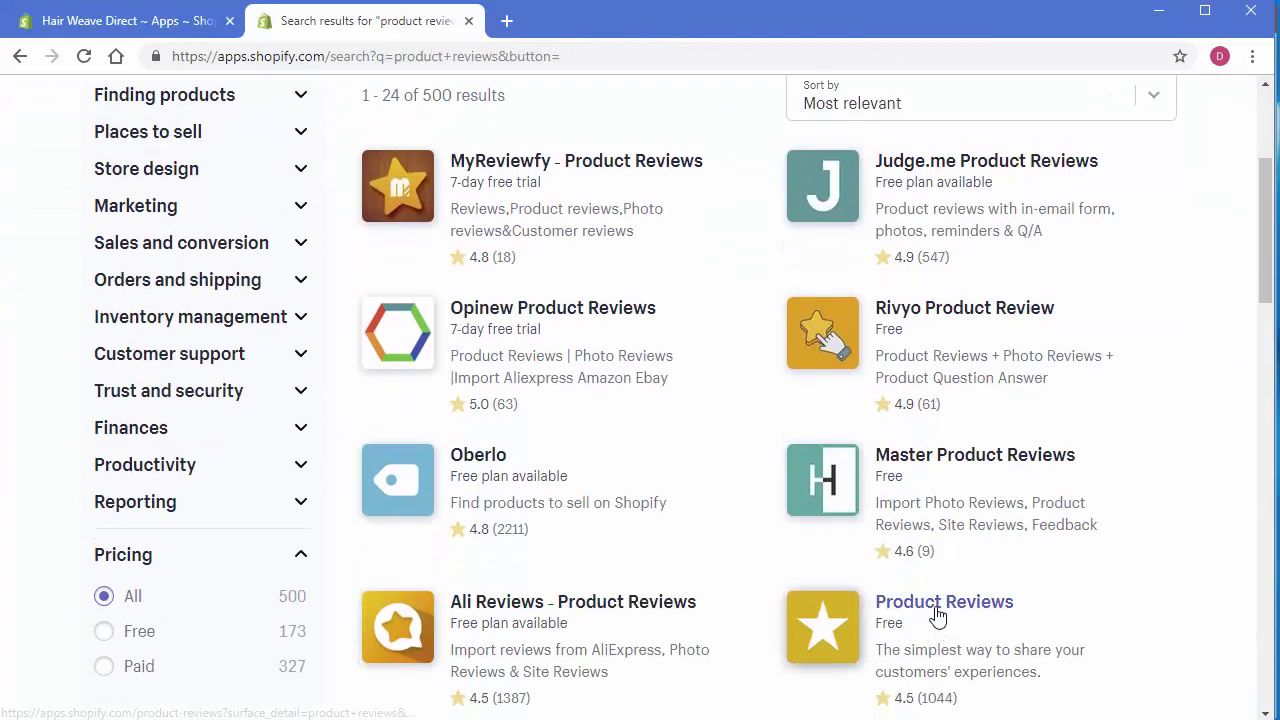
pyautogui.scroll(-1, 1096, 578)
pyautogui.scroll(-2, 1096, 578)
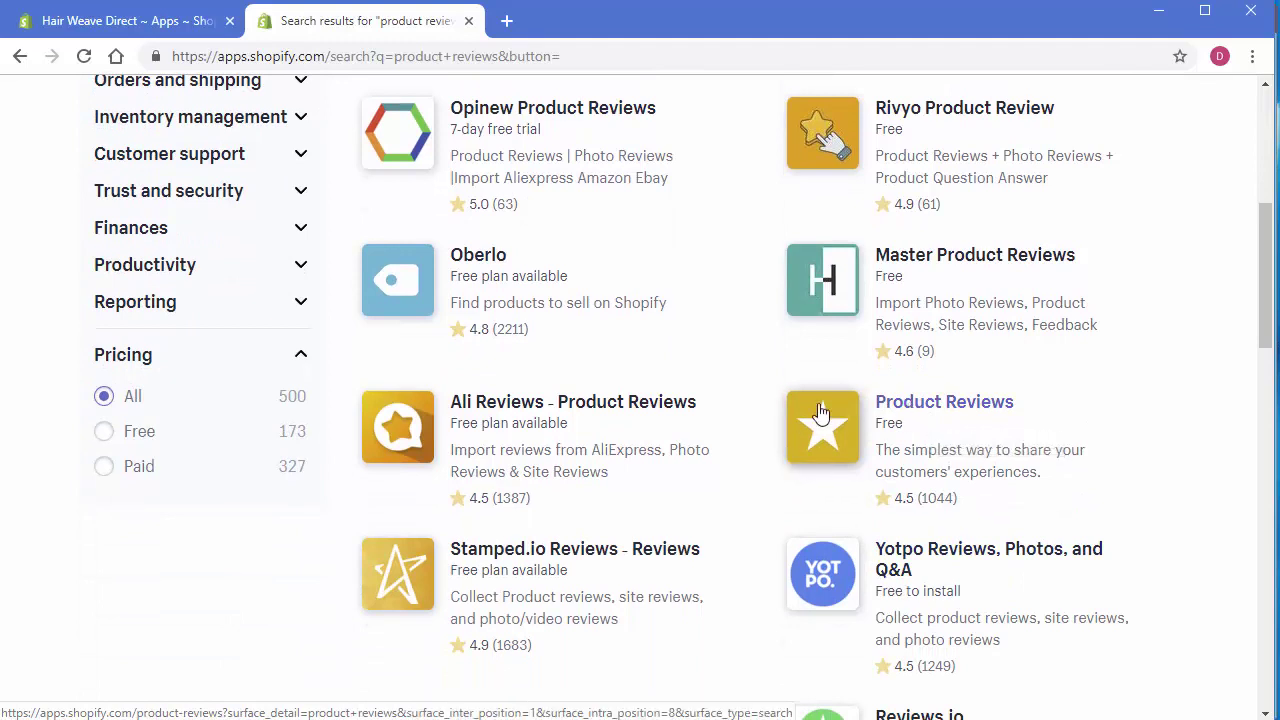
pyautogui.click(927, 408)
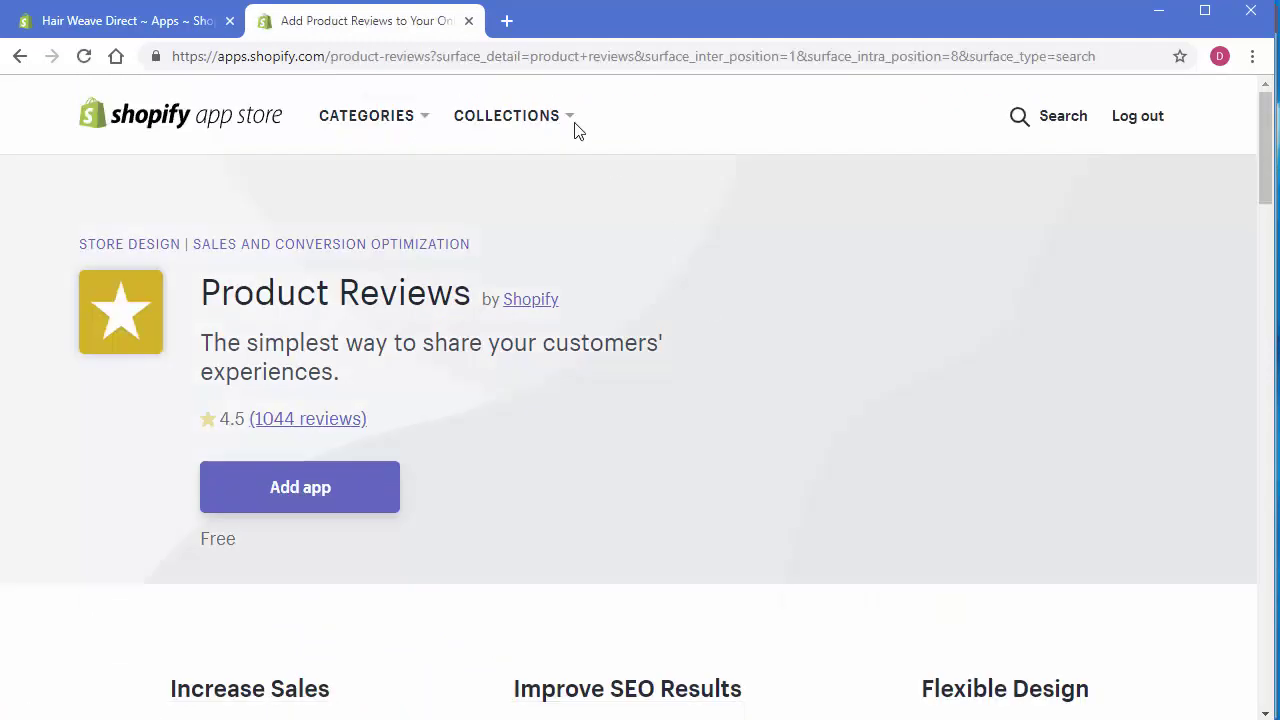
# Step: Search Google for "product reviews app shopify", open the app's Shopify App Store result and close the duplicate page
pyautogui.click(506, 22)
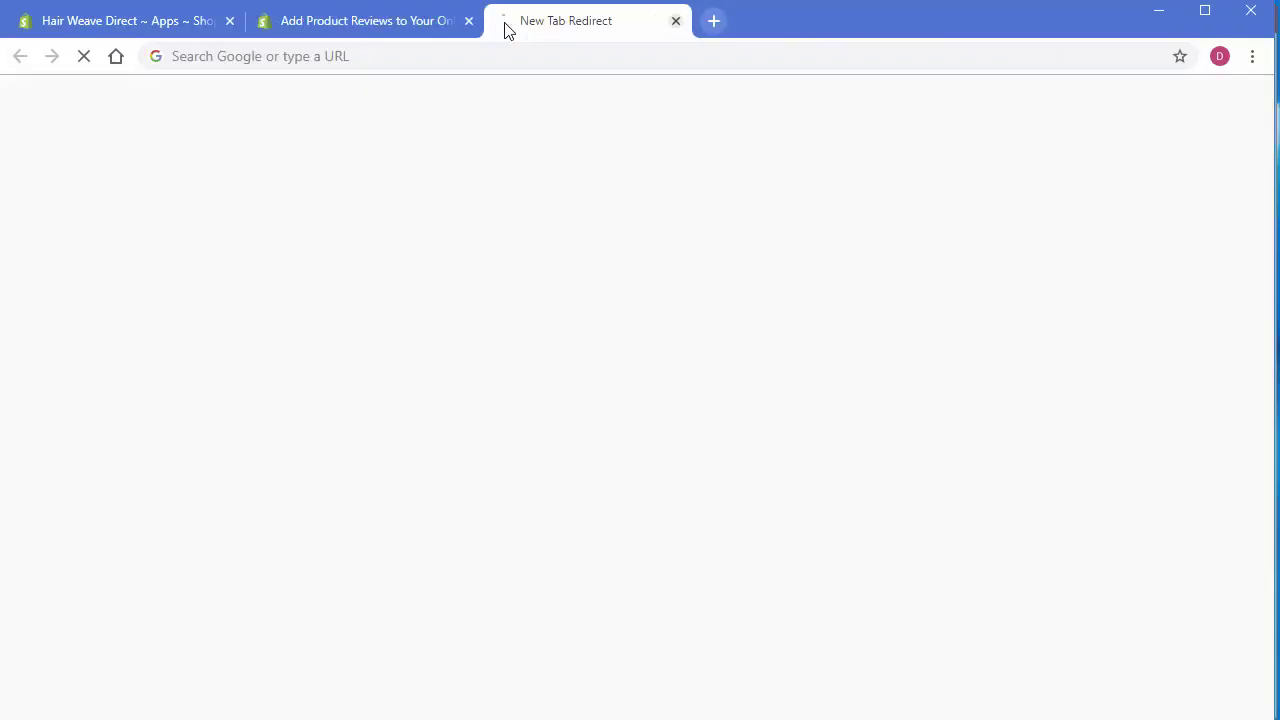
pyautogui.click(116, 58)
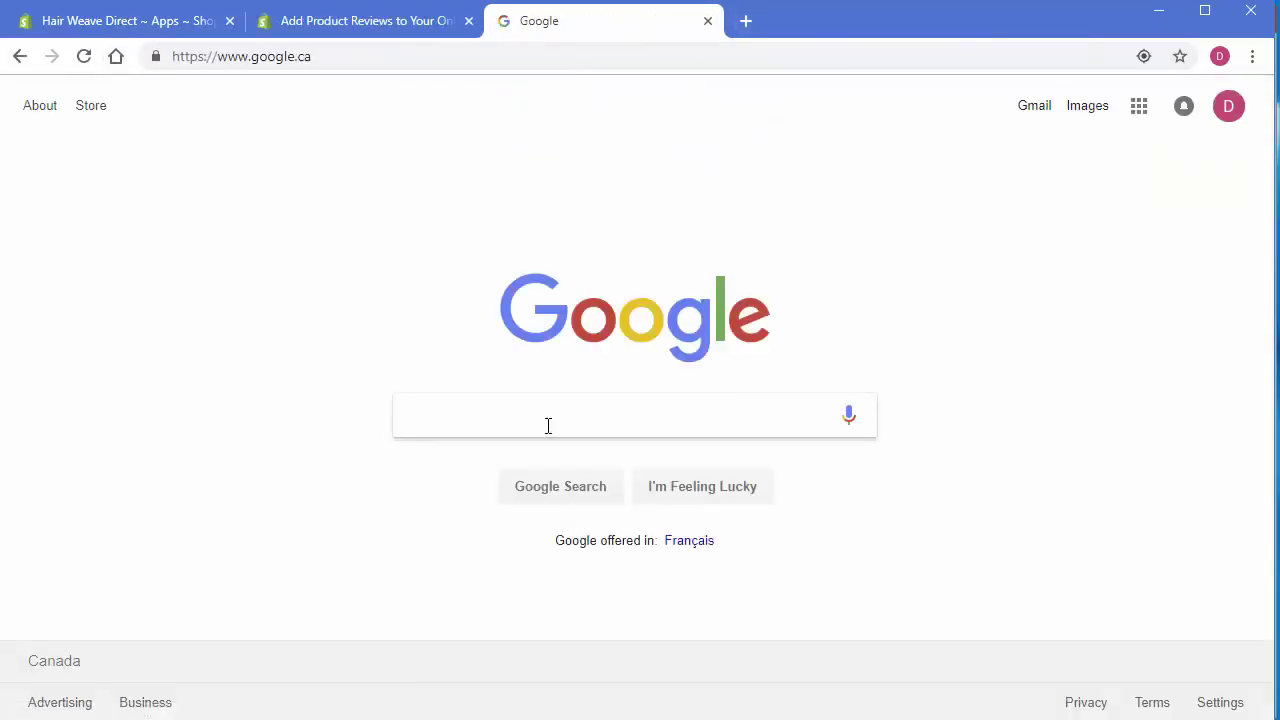
pyautogui.write('p')
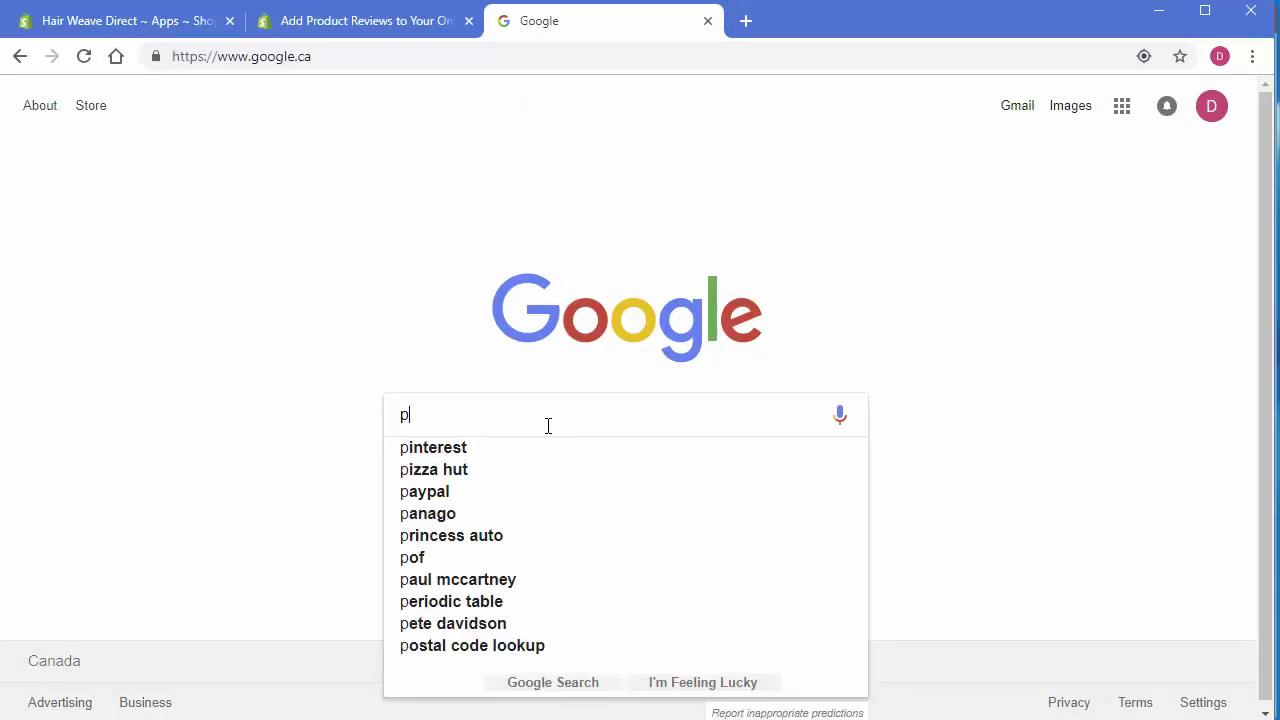
pyautogui.write('roduct reviews app shopify')
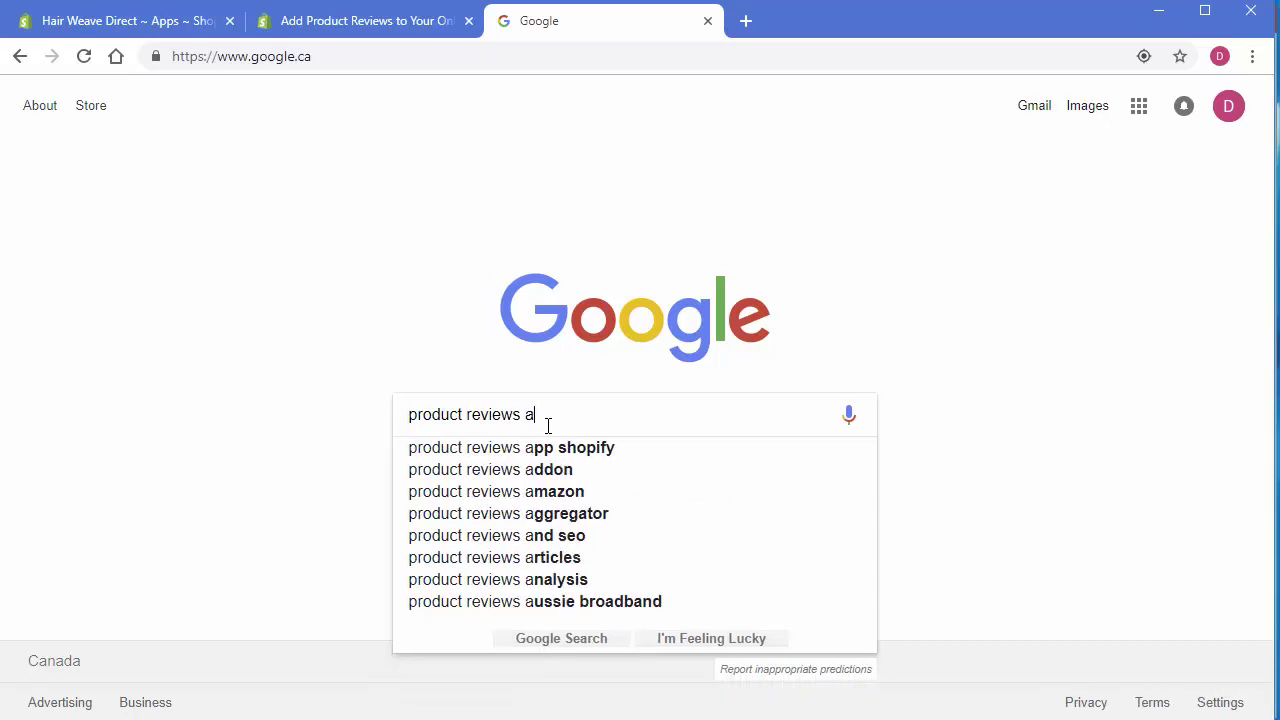
pyautogui.press('Return')
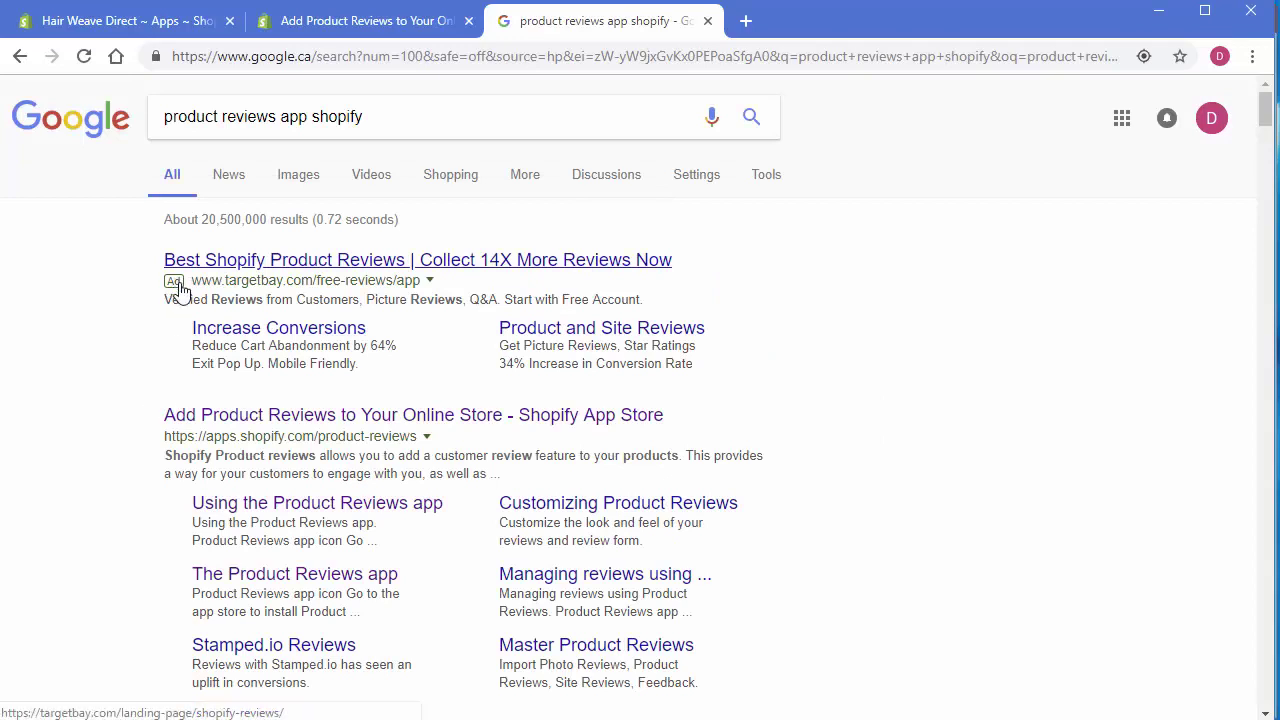
pyautogui.click(199, 416)
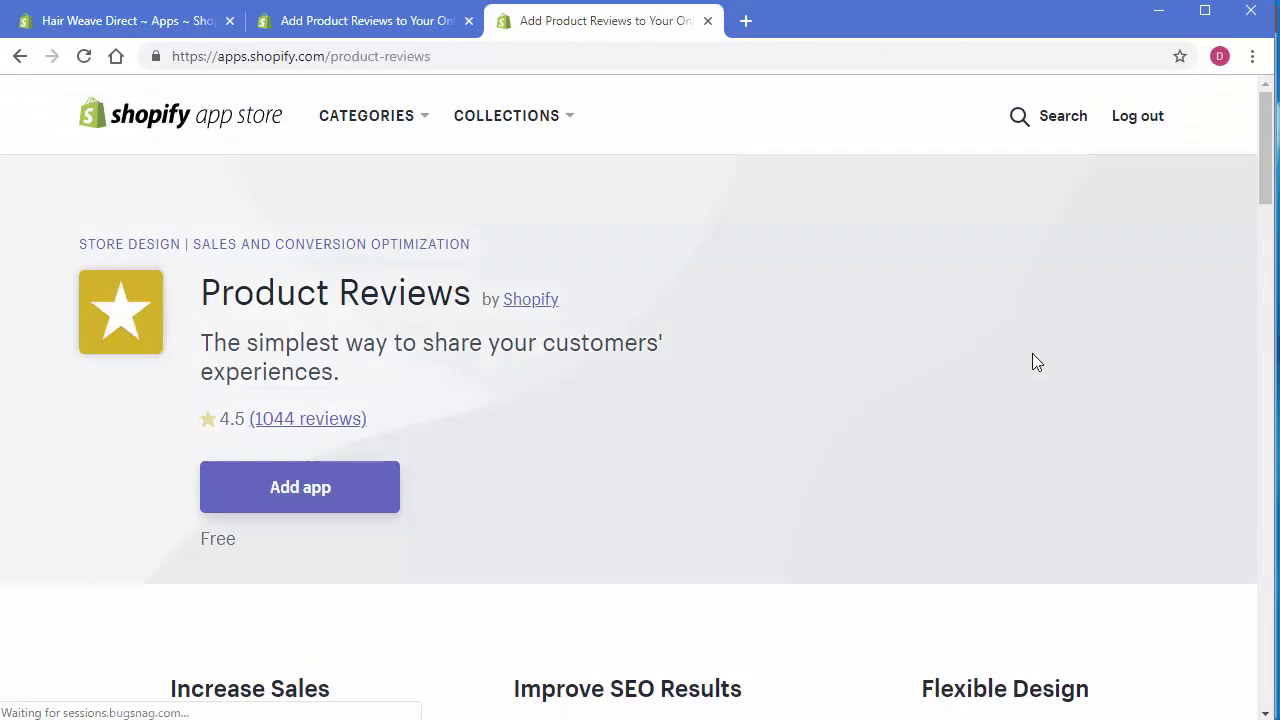
pyautogui.click(469, 21)
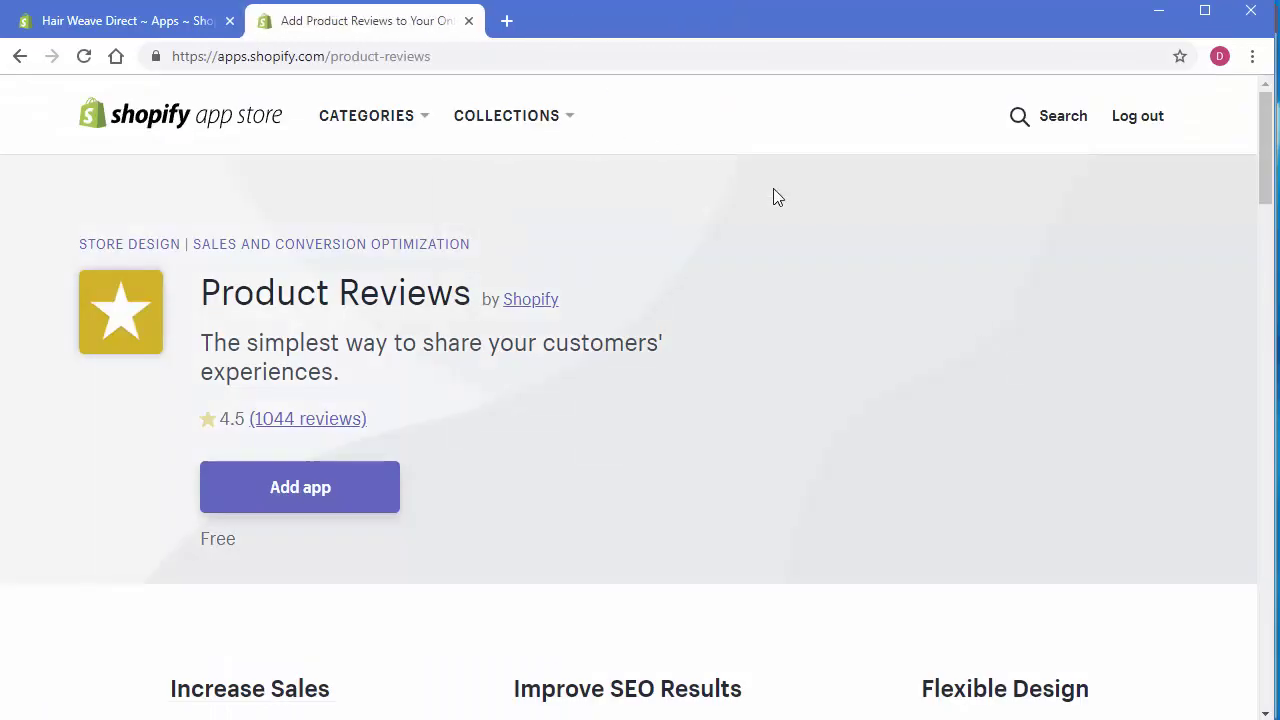
# Step: Start adding the Product Reviews app from its listing, close that page and return to the store's Apps page
pyautogui.click(336, 505)
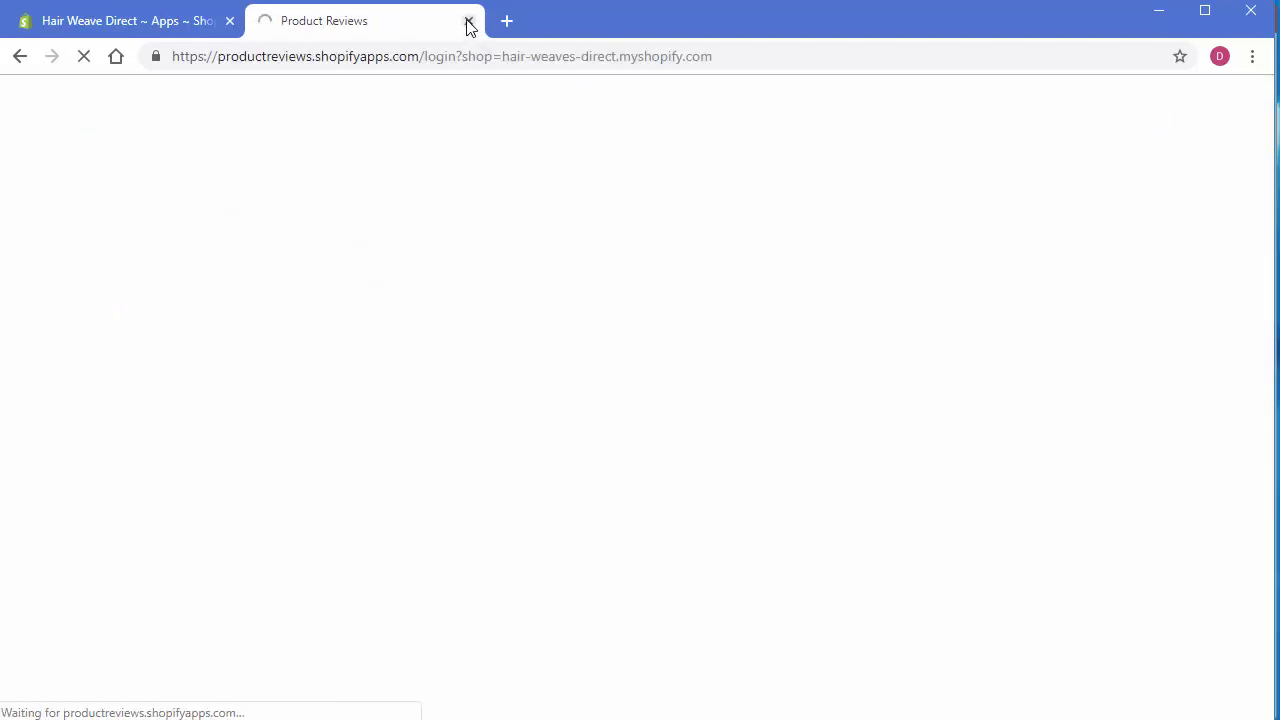
pyautogui.click(468, 22)
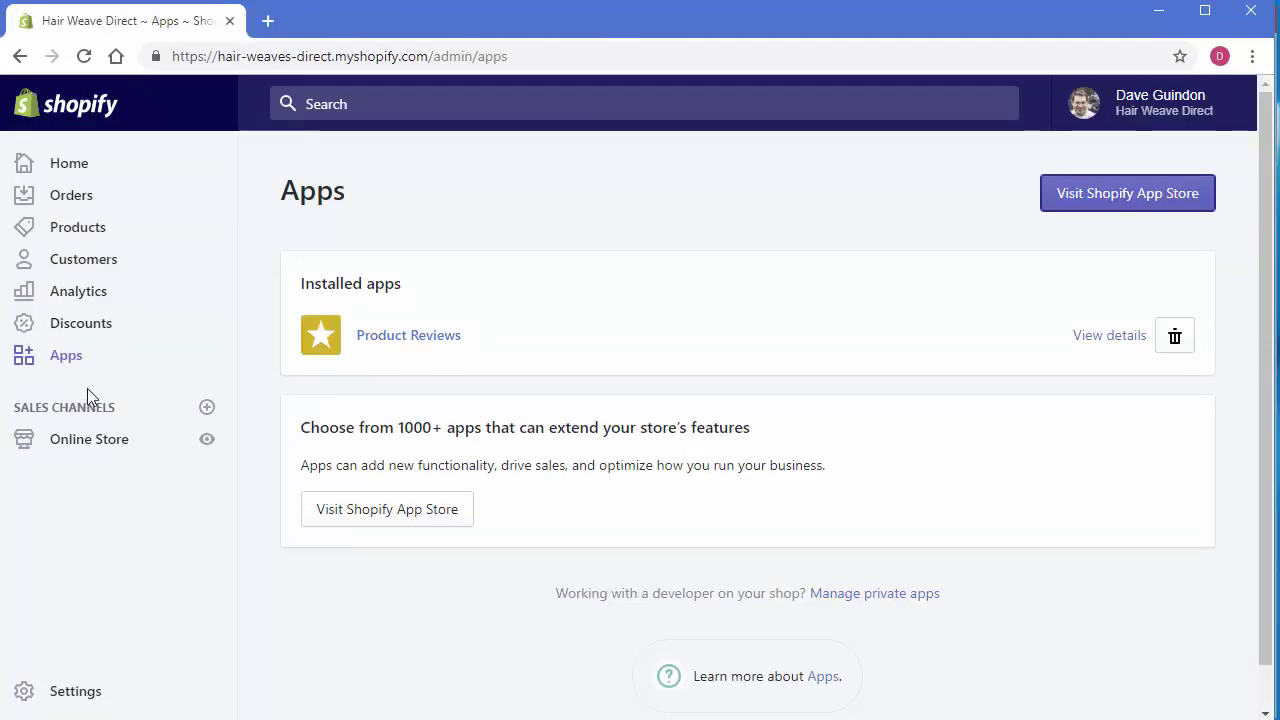
pyautogui.click(67, 358)
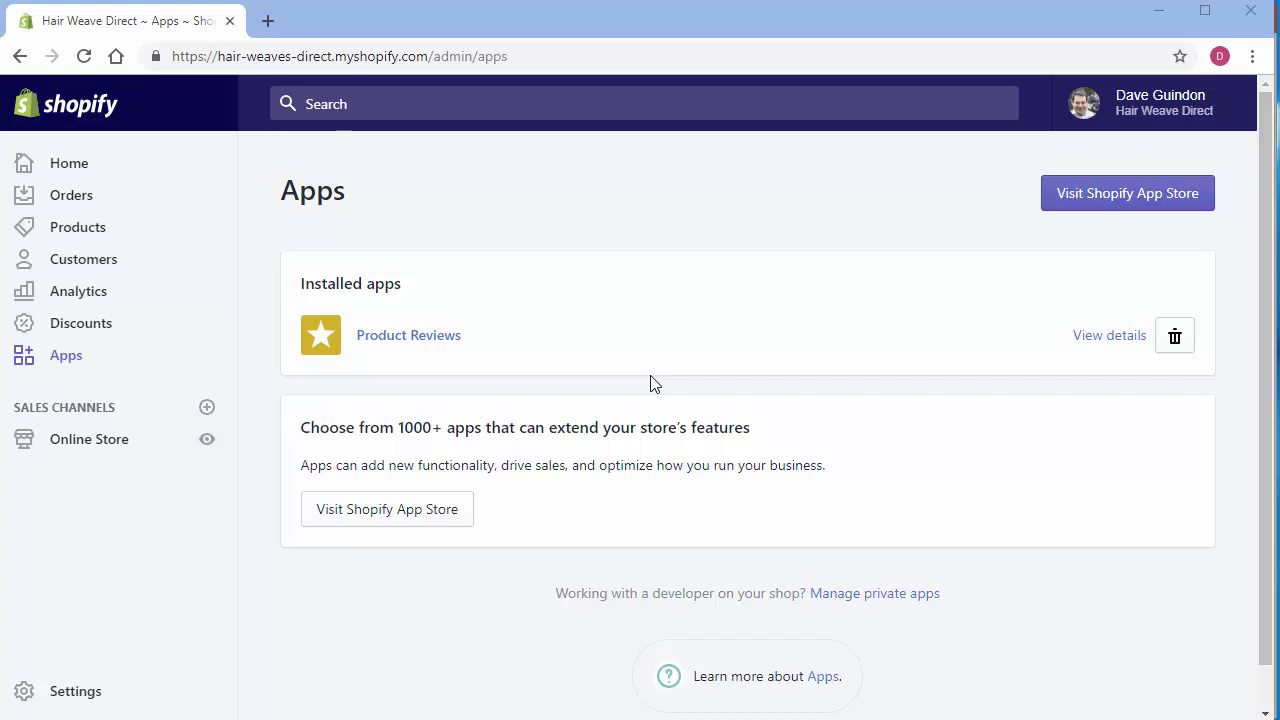
# Step: View the installed Product Reviews app's details, its App Store listing and the developer website's documentation
pyautogui.click(1105, 340)
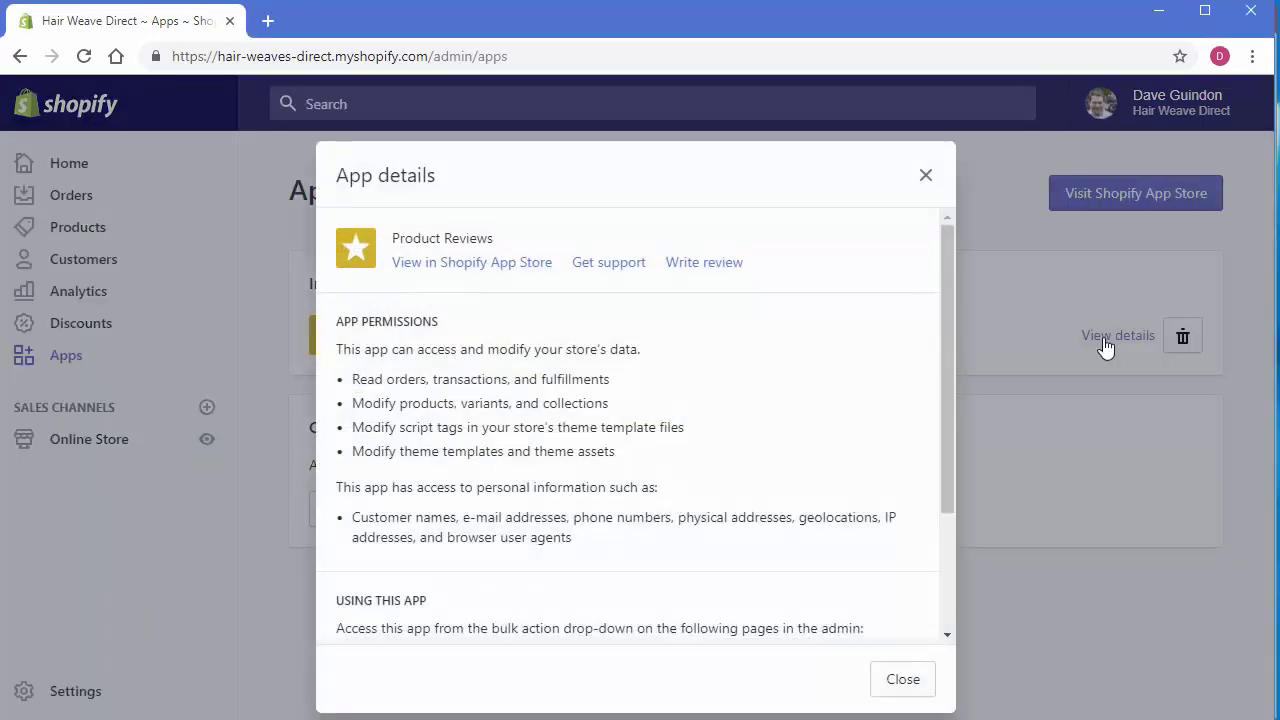
pyautogui.click(494, 268)
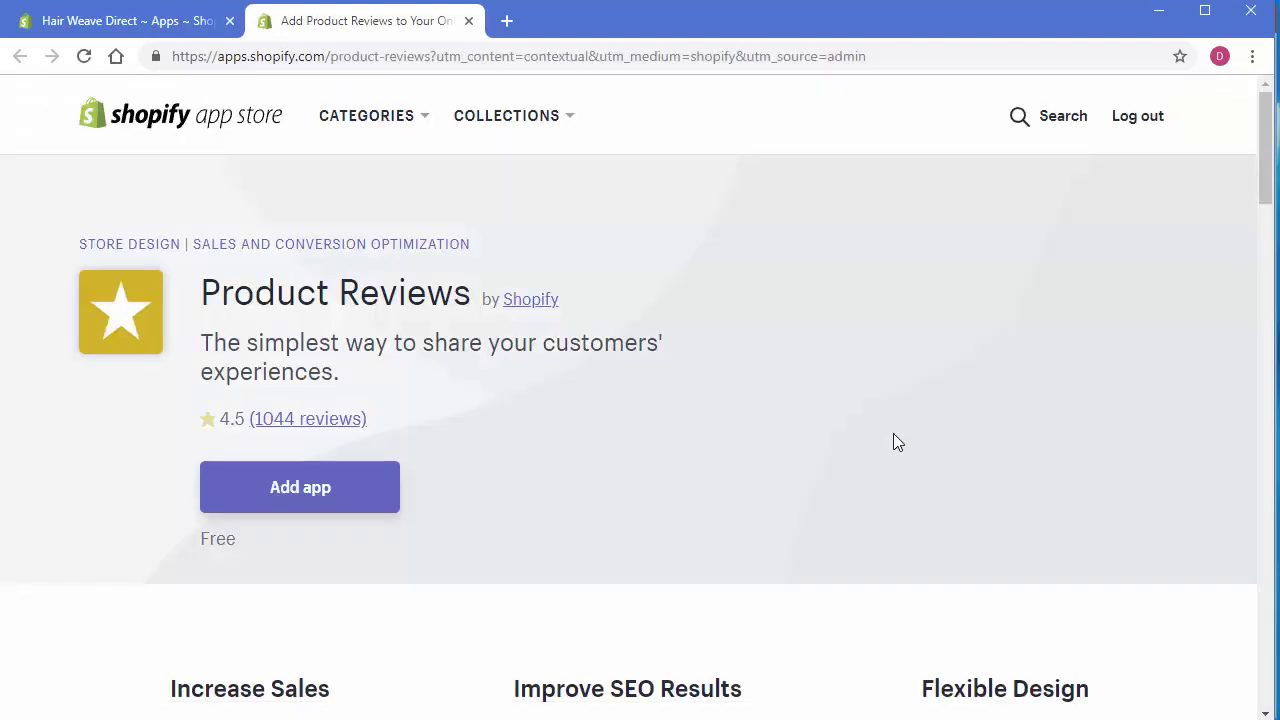
pyautogui.scroll(-7, 895, 447)
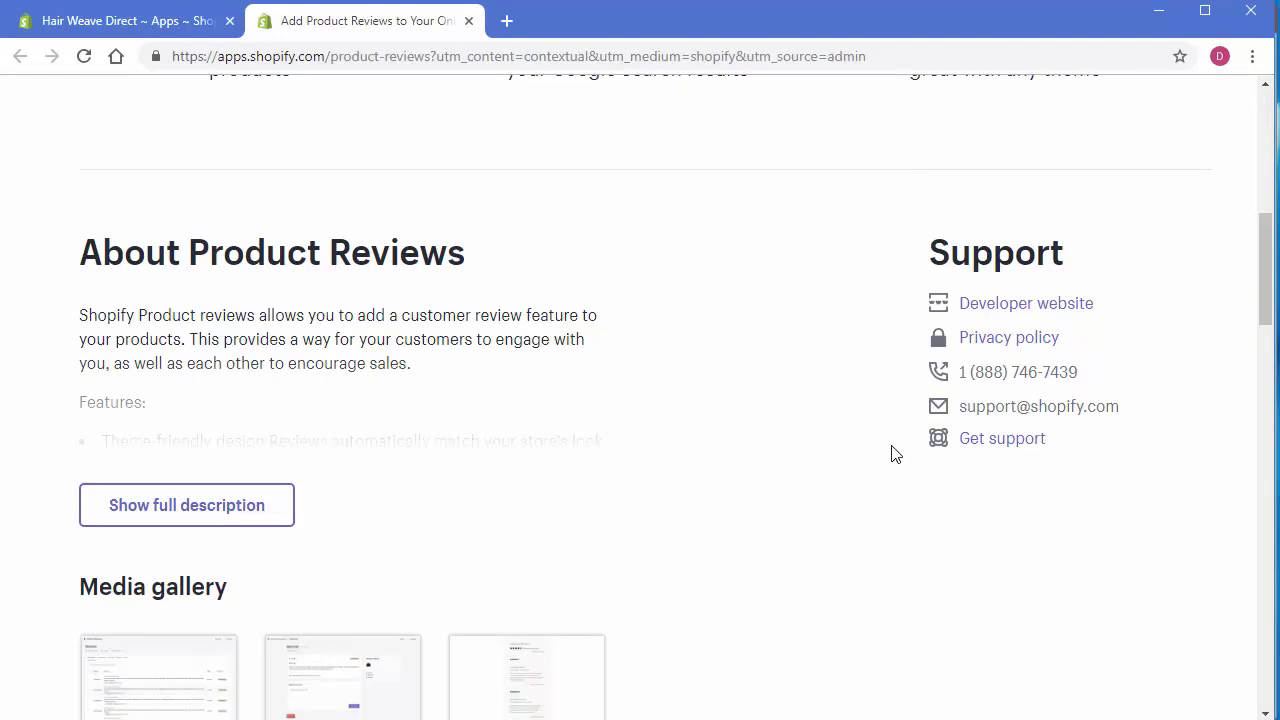
pyautogui.click(1023, 307)
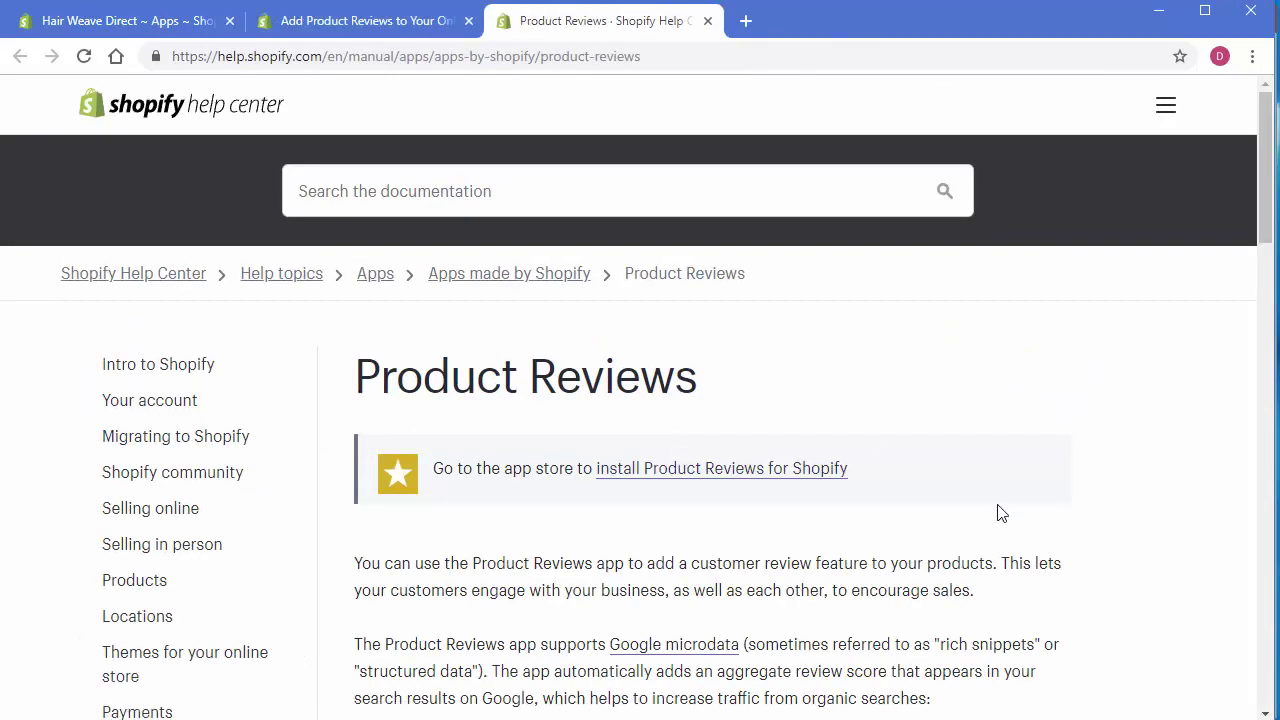
pyautogui.scroll(-7, 967, 587)
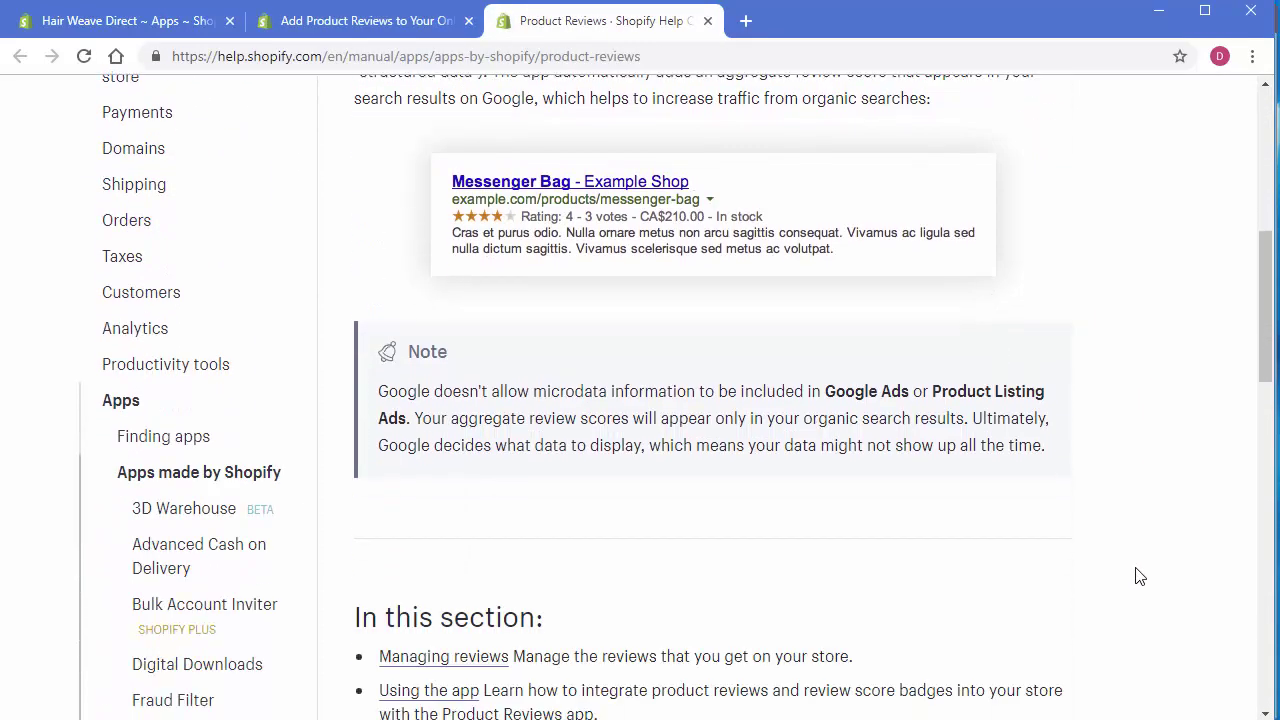
# Step: Look through the Product Reviews help page's sections and open its guide on using the app
pyautogui.scroll(-3, 1137, 574)
pyautogui.scroll(1, 1123, 560)
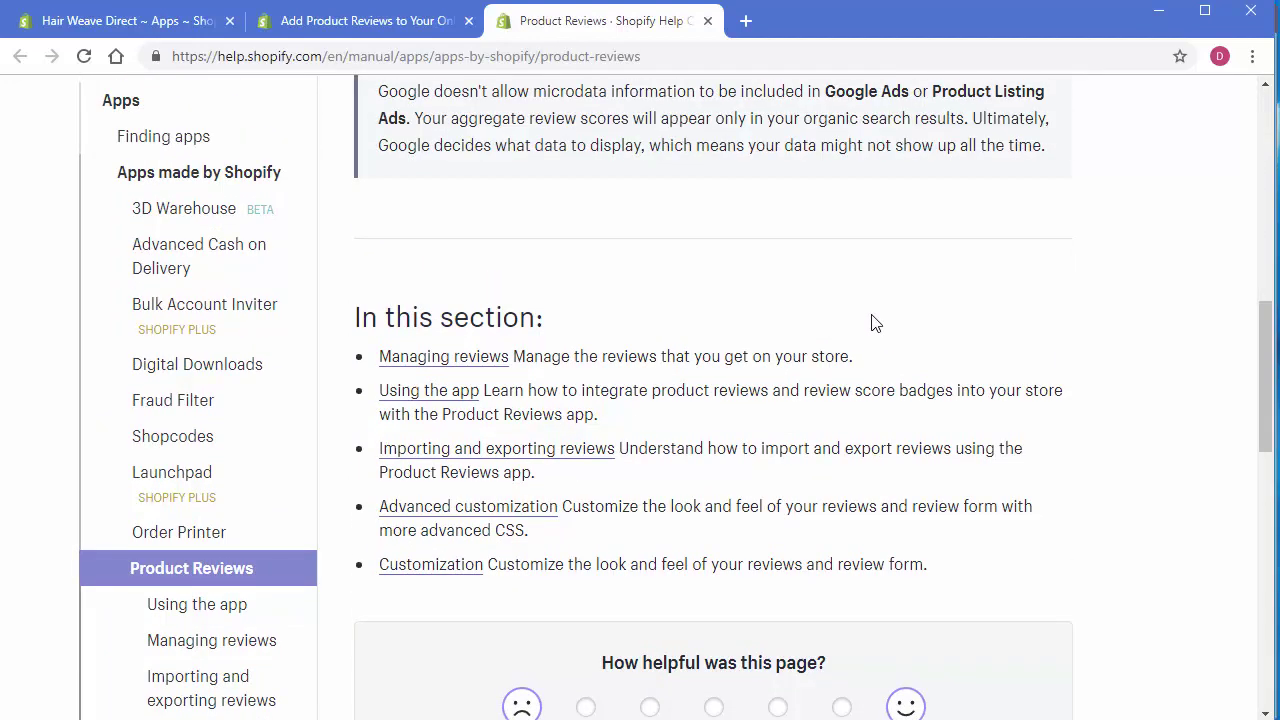
pyautogui.scroll(-3, 872, 322)
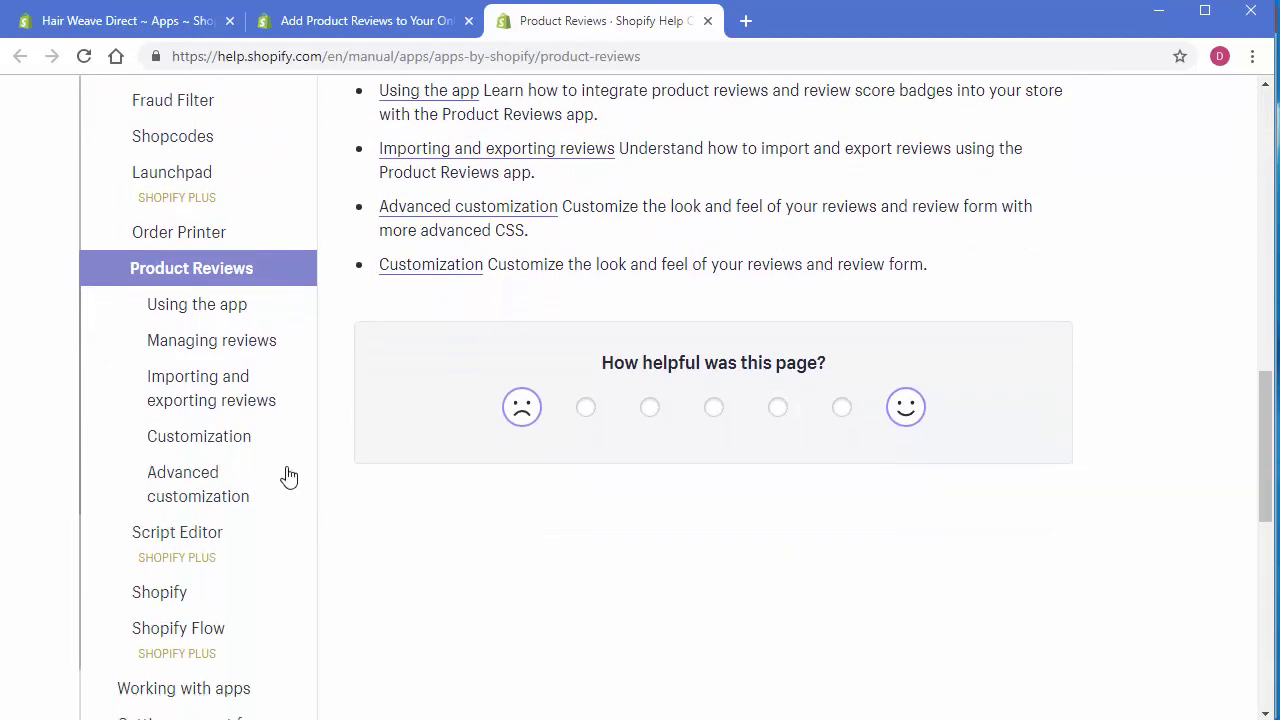
pyautogui.click(186, 318)
# Step: Read the sectioned-theme instructions for adding reviews to the product page and highlight the shopify-product-reviews snippet
pyautogui.scroll(-6, 1057, 500)
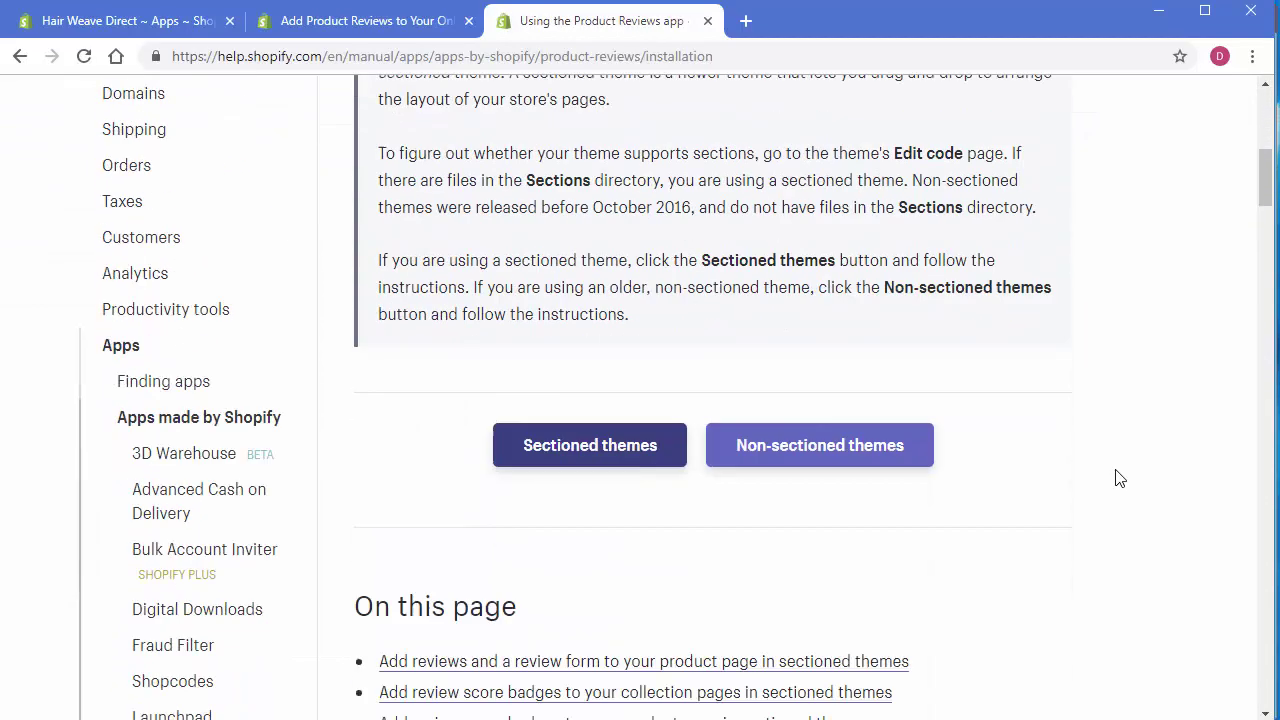
pyautogui.scroll(-4, 1119, 478)
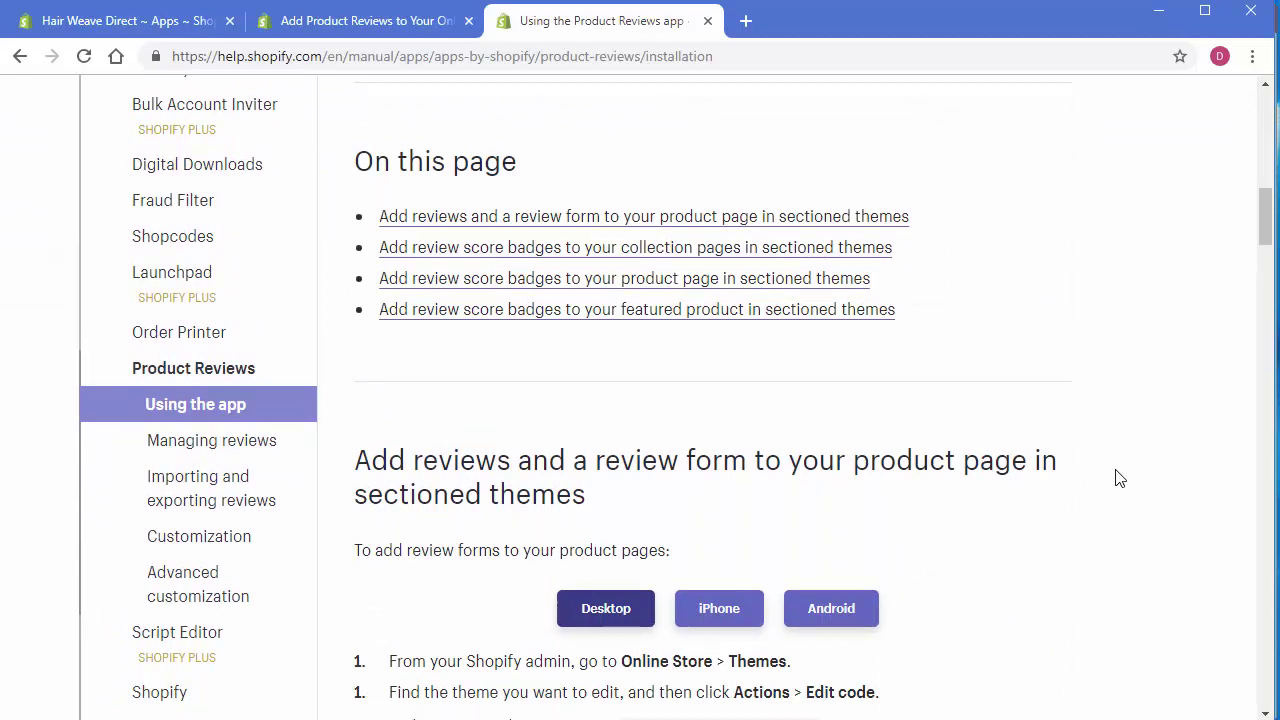
pyautogui.scroll(-5, 1119, 478)
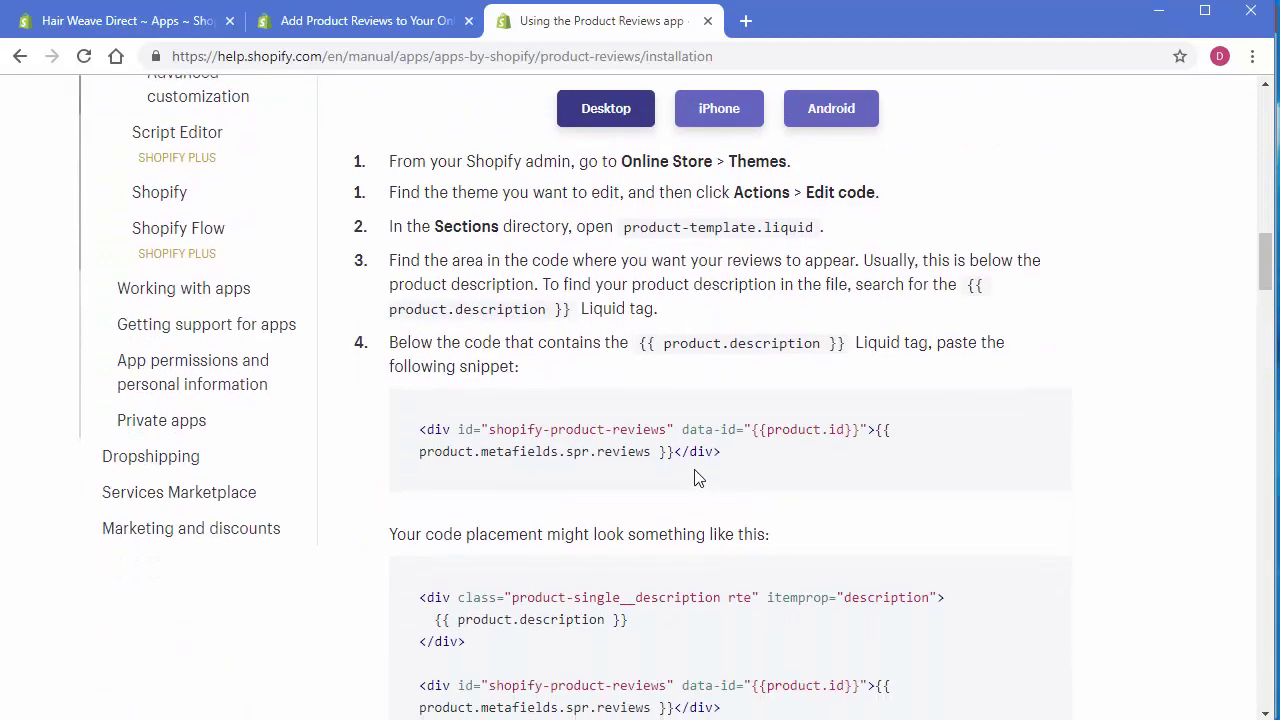
pyautogui.moveTo(735, 460); pyautogui.dragTo(422, 430)
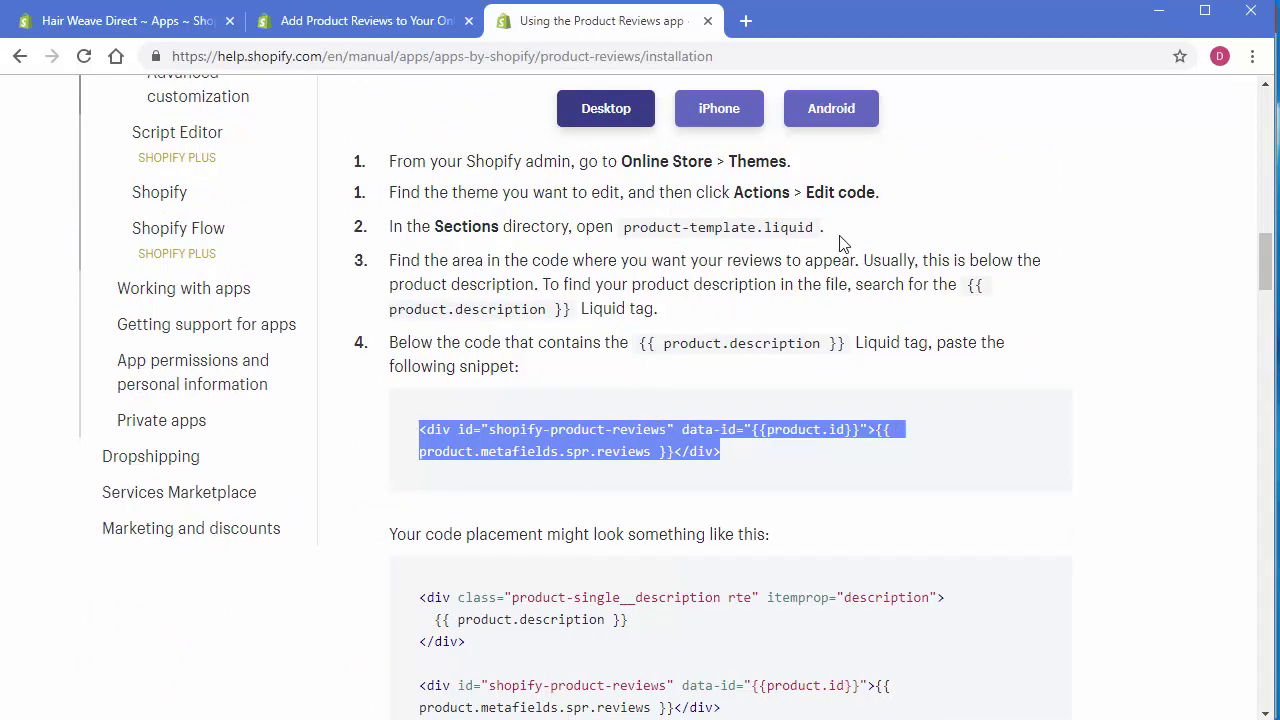
pyautogui.scroll(-1, 1196, 428)
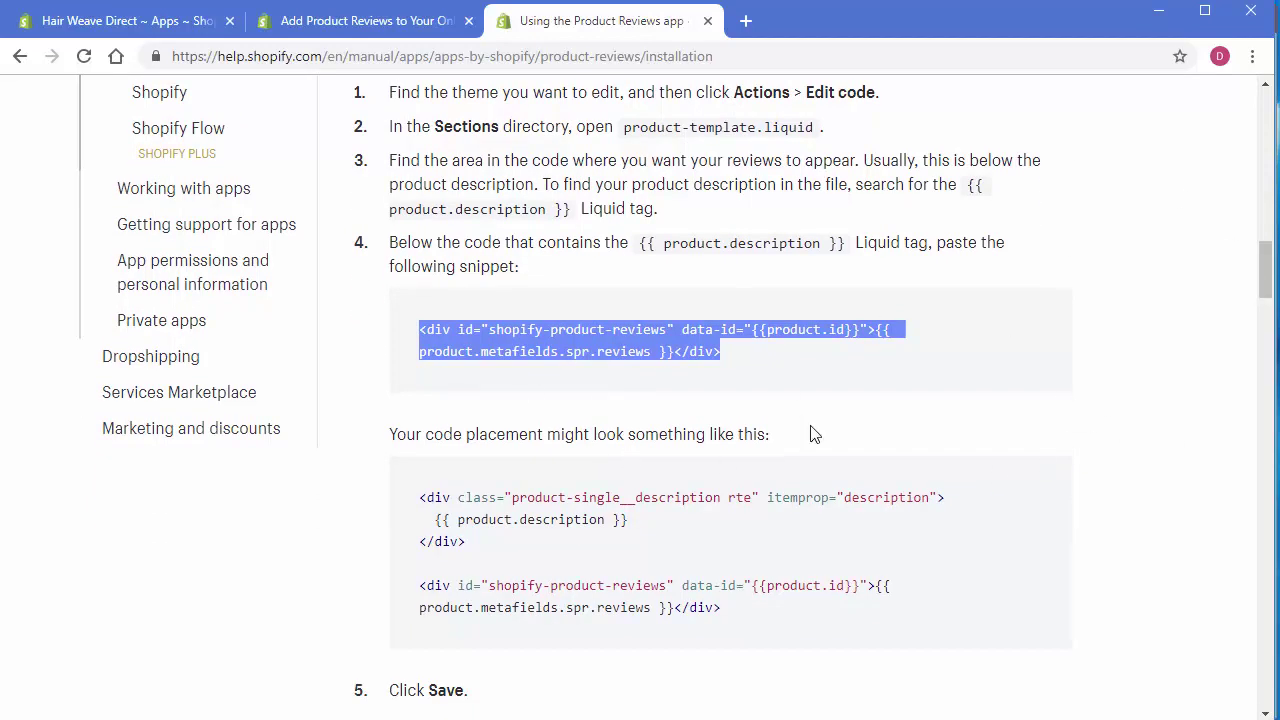
# Step: Return to the store admin, close the app details and open the Commercifythemev2-0 theme's code for editing
pyautogui.click(157, 20)
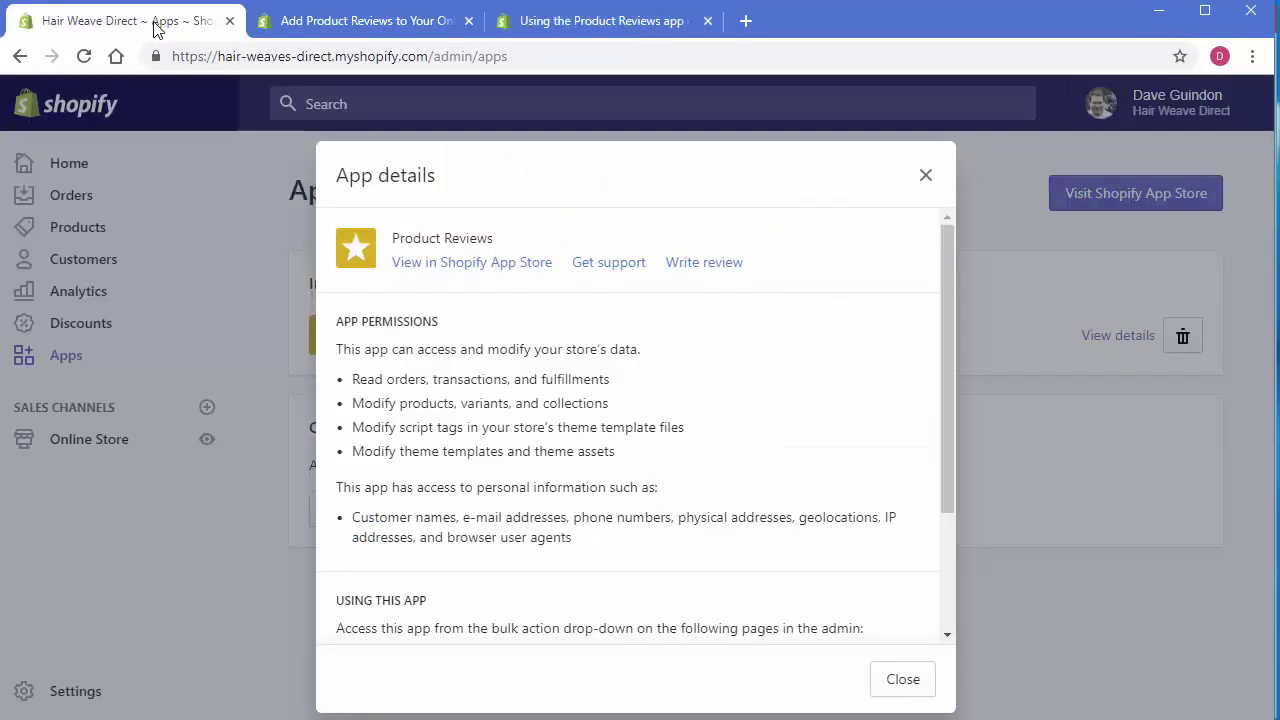
pyautogui.click(900, 681)
pyautogui.click(75, 449)
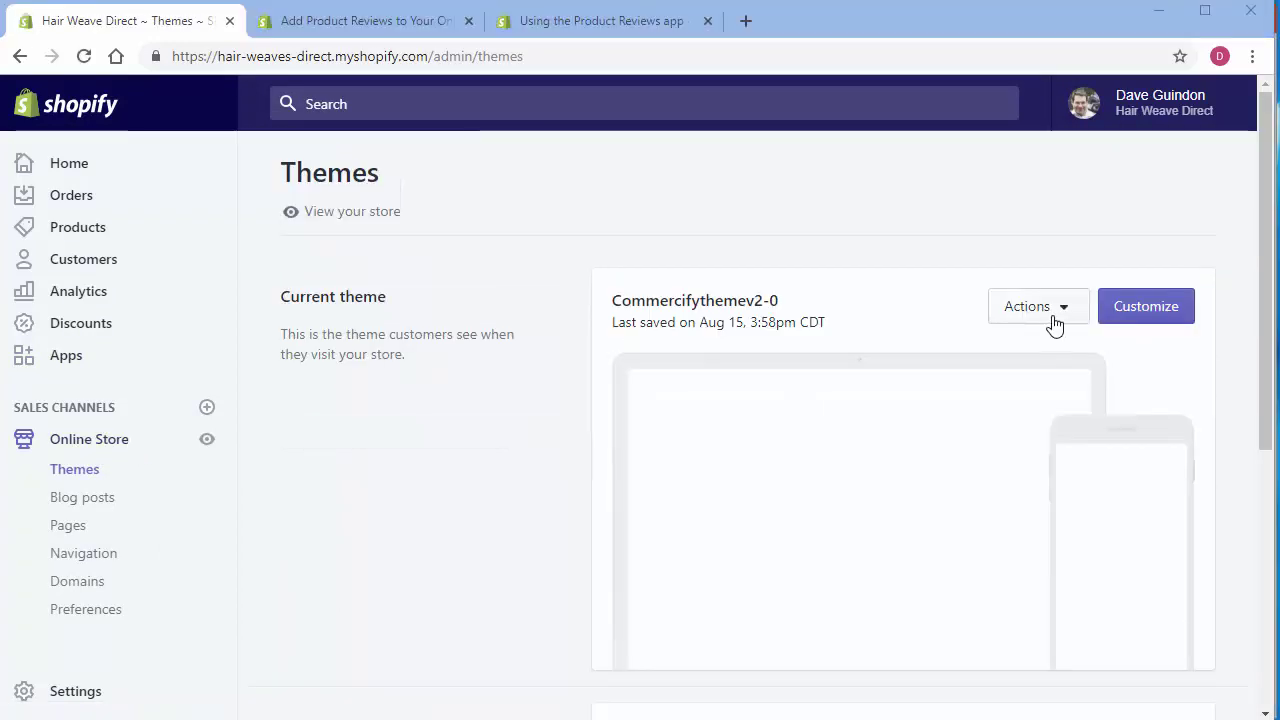
pyautogui.click(1050, 318)
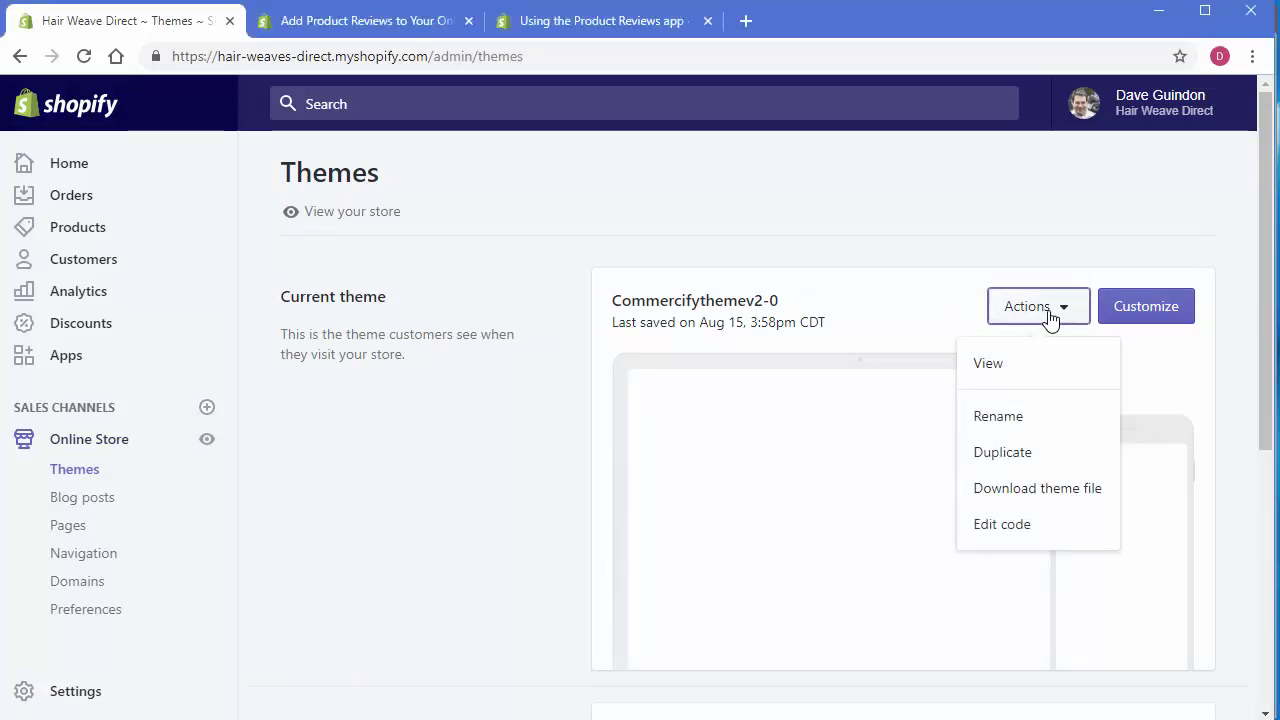
pyautogui.click(1005, 525)
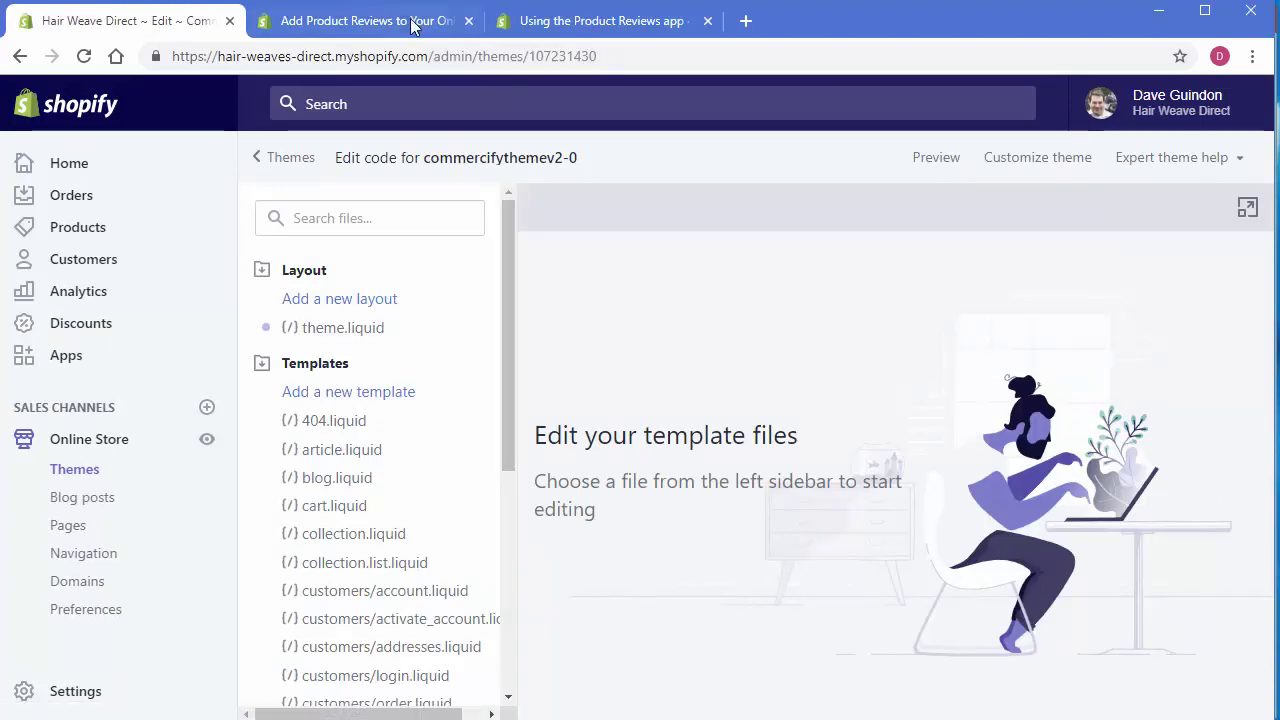
# Step: Check the help guide for the theme directory and file that need the review code, highlighting product-template.liquid and Sections
pyautogui.click(560, 20)
pyautogui.click(490, 282)
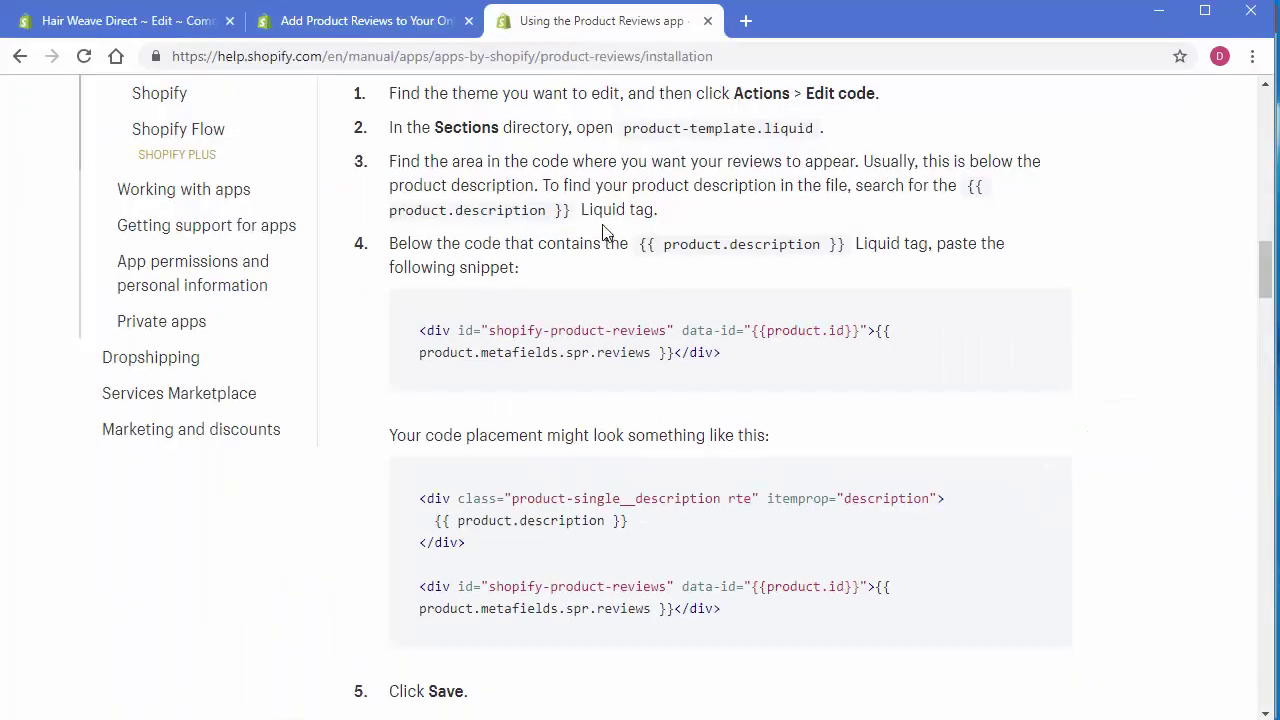
pyautogui.scroll(1, 700, 240)
pyautogui.moveTo(389, 260); pyautogui.dragTo(624, 228)
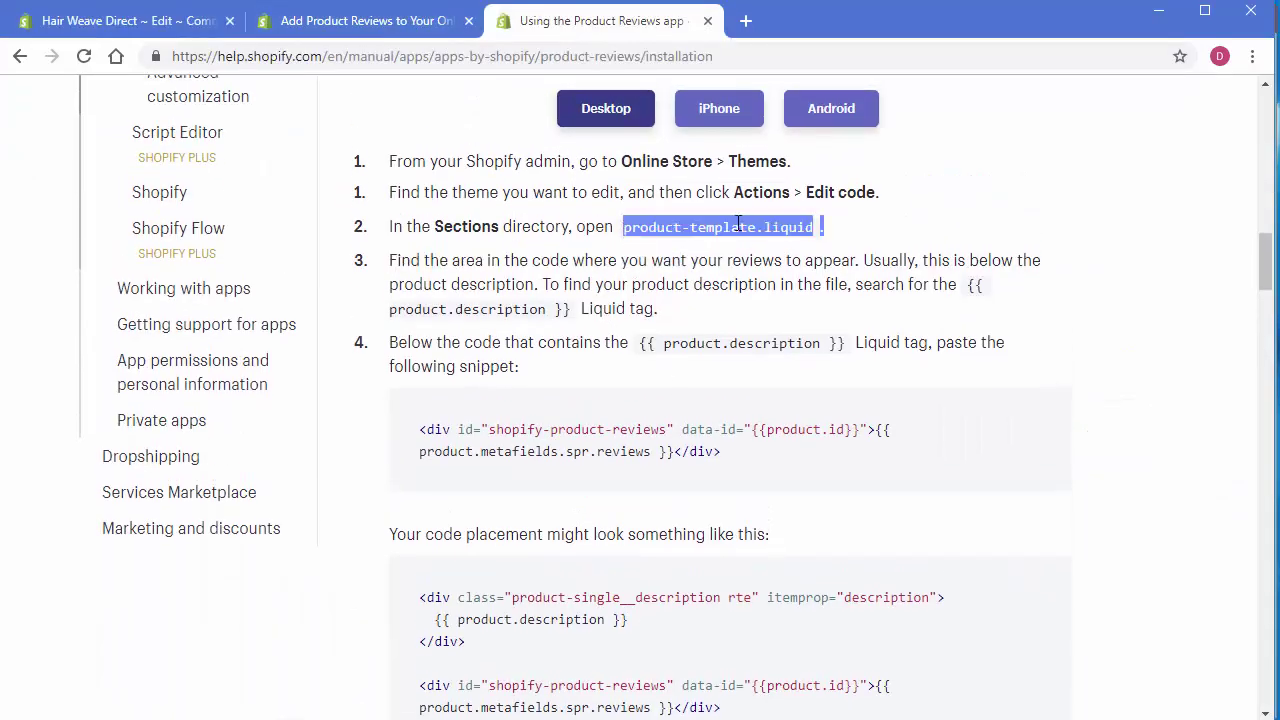
pyautogui.click(773, 226)
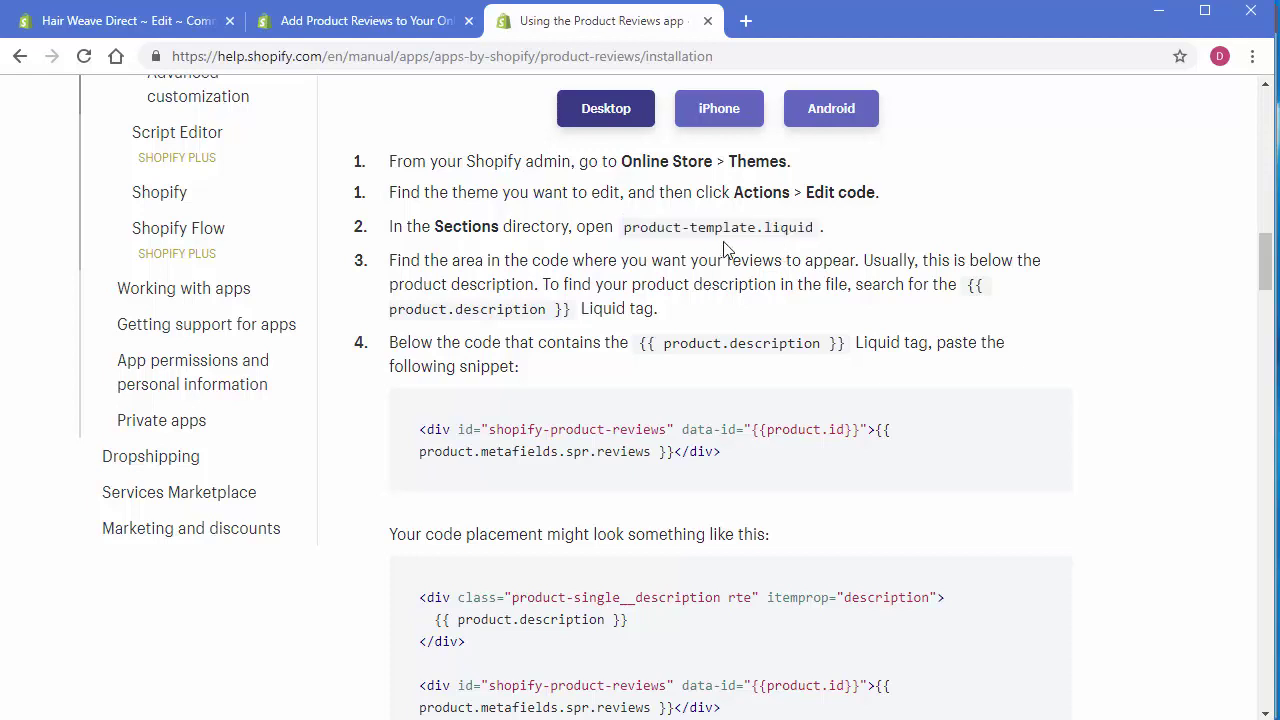
pyautogui.doubleClick(470, 228)
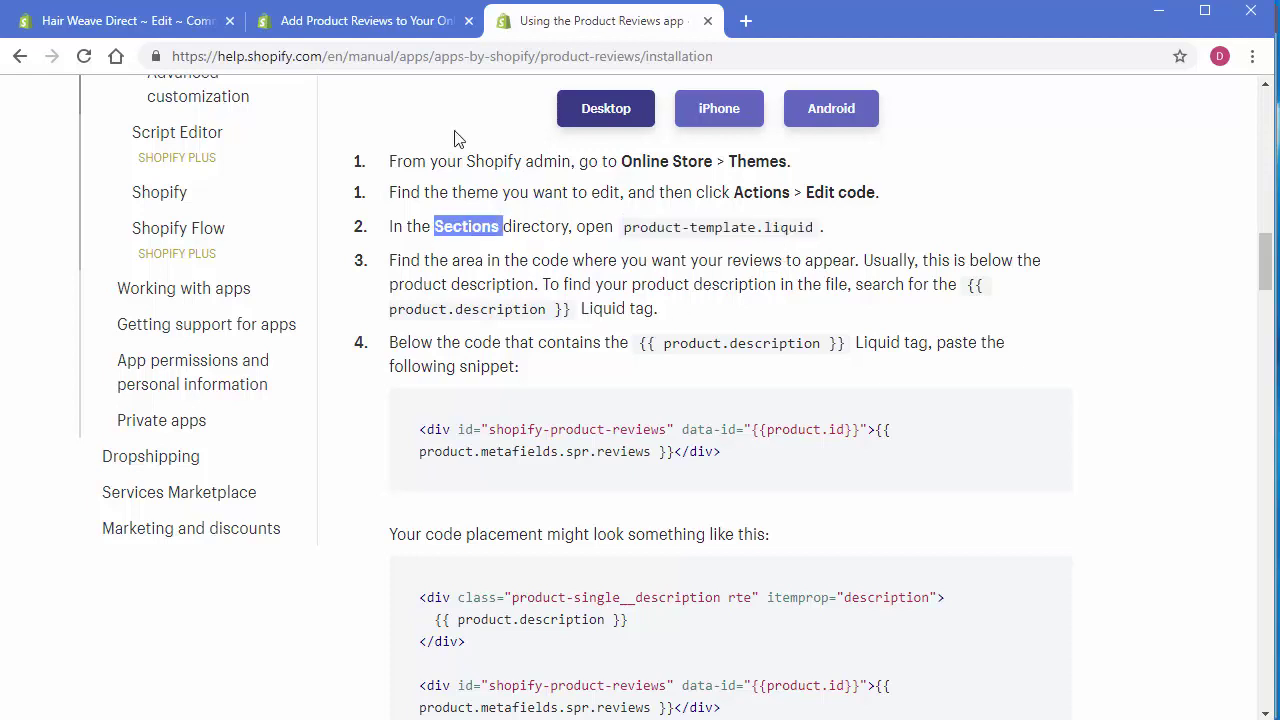
# Step: Return to the theme code editor and open the product.liquid template
pyautogui.click(156, 28)
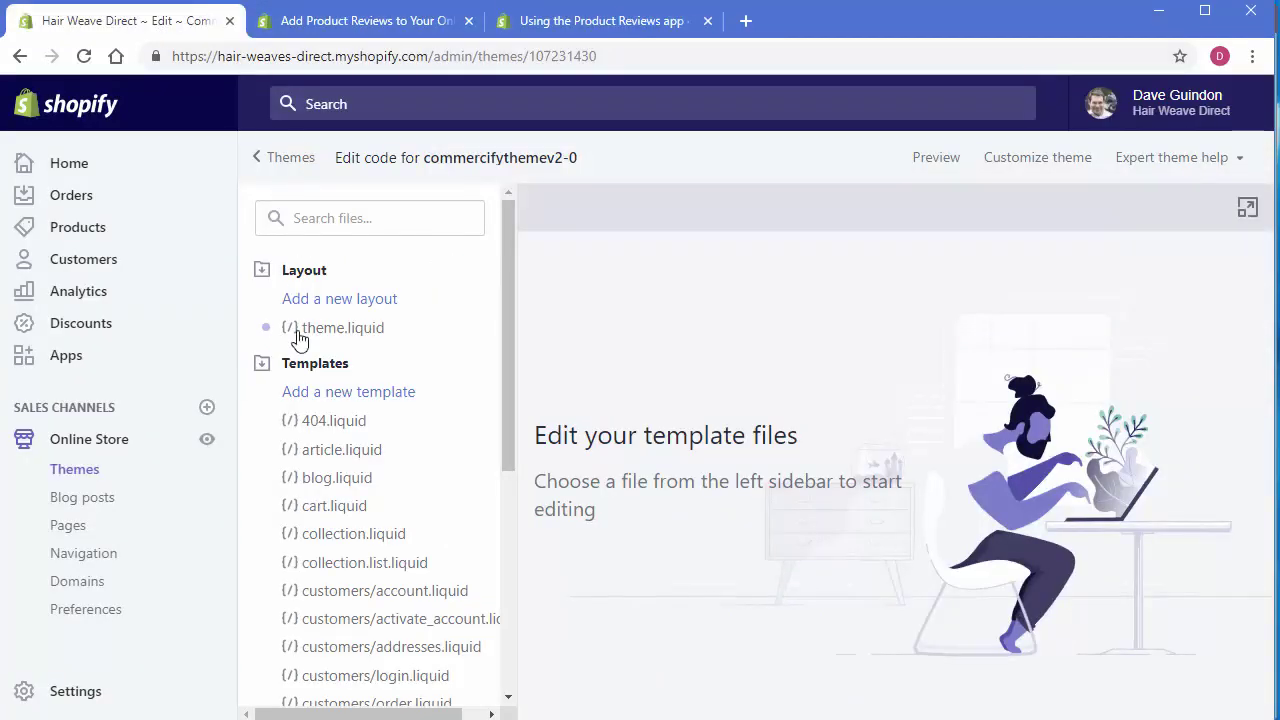
pyautogui.scroll(-1, 514, 343)
pyautogui.scroll(-2, 509, 388)
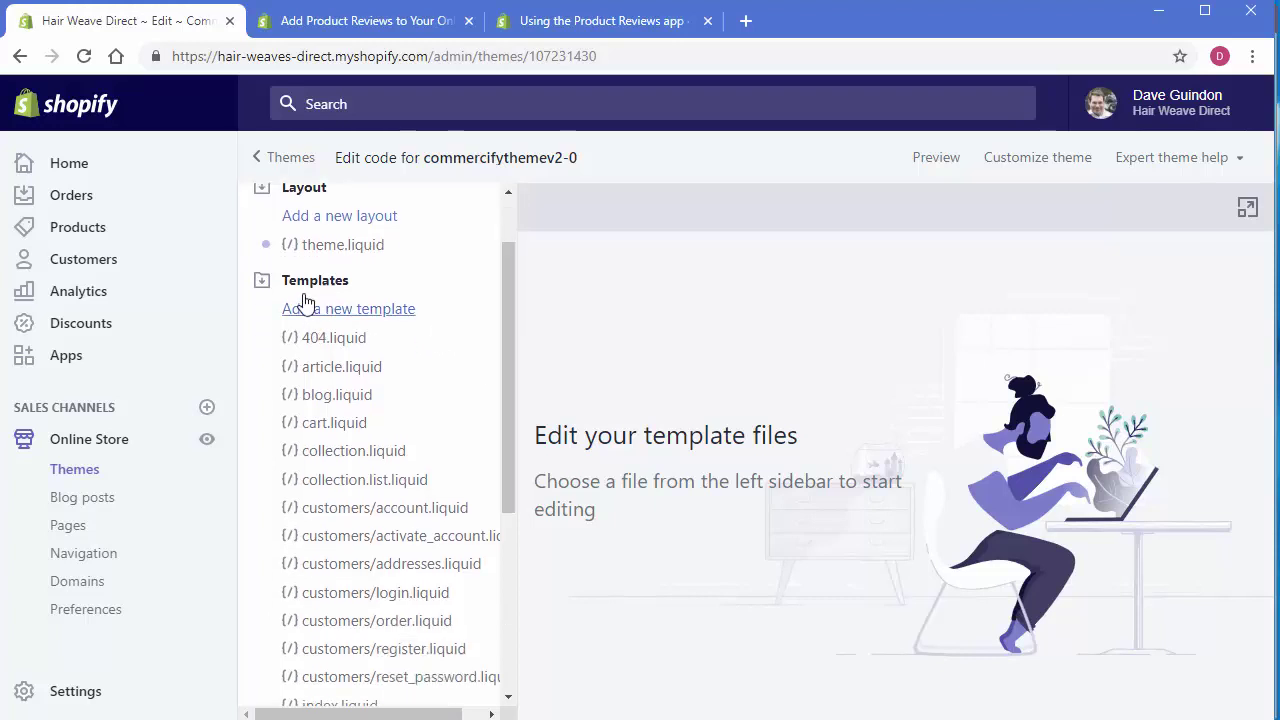
pyautogui.moveTo(509, 360); pyautogui.dragTo(513, 528)
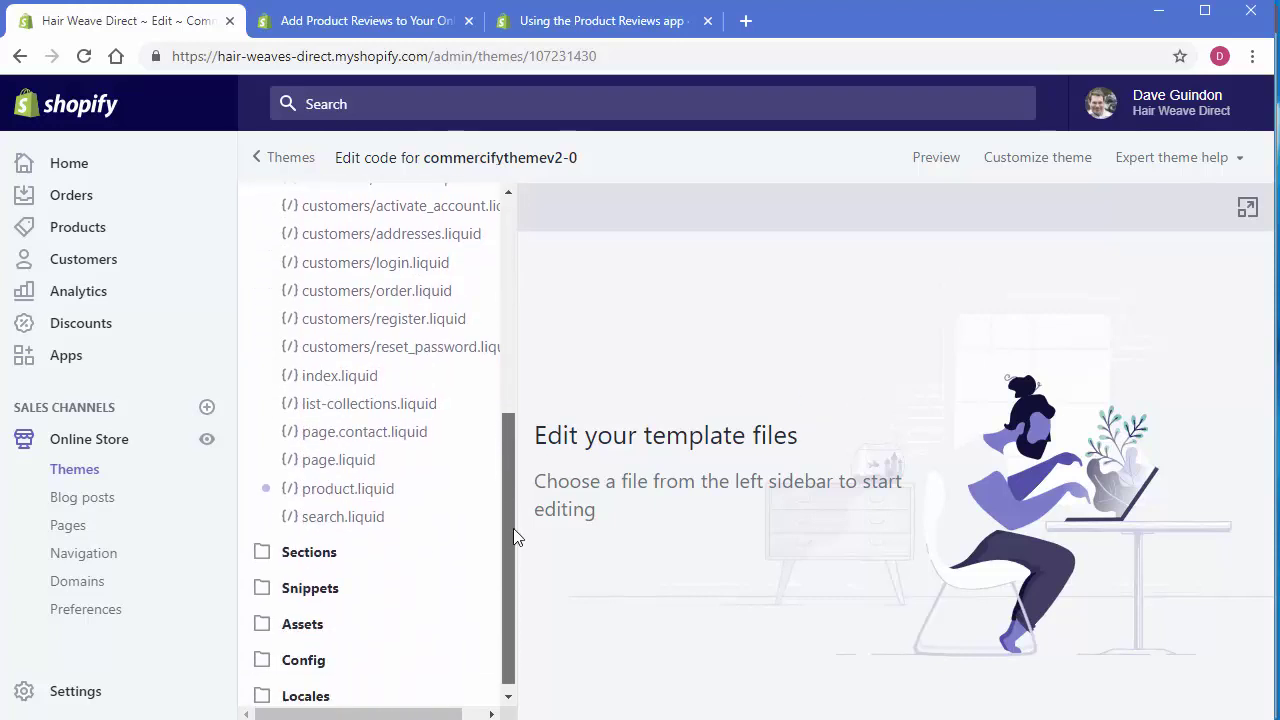
pyautogui.click(345, 487)
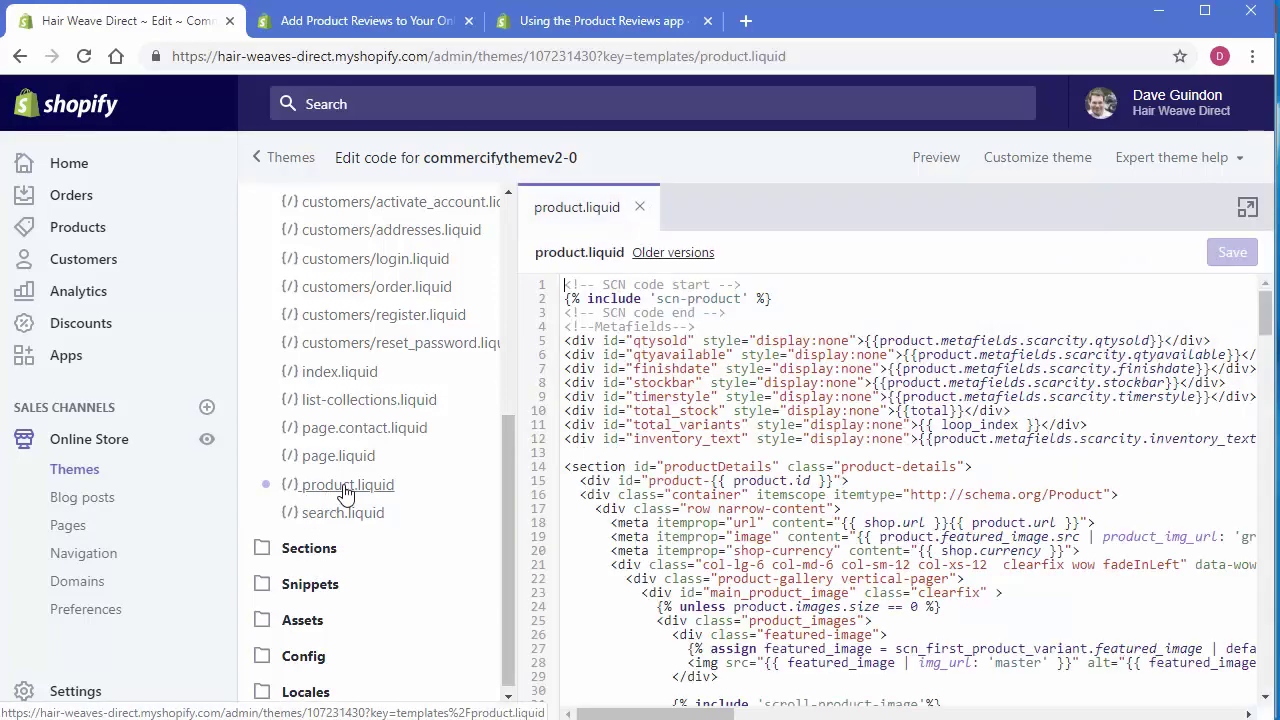
# Step: Locate the shopify-product-reviews div in product.liquid and examine its placement relative to the surrounding closing div tags
pyautogui.moveTo(1265, 315); pyautogui.dragTo(1258, 522)
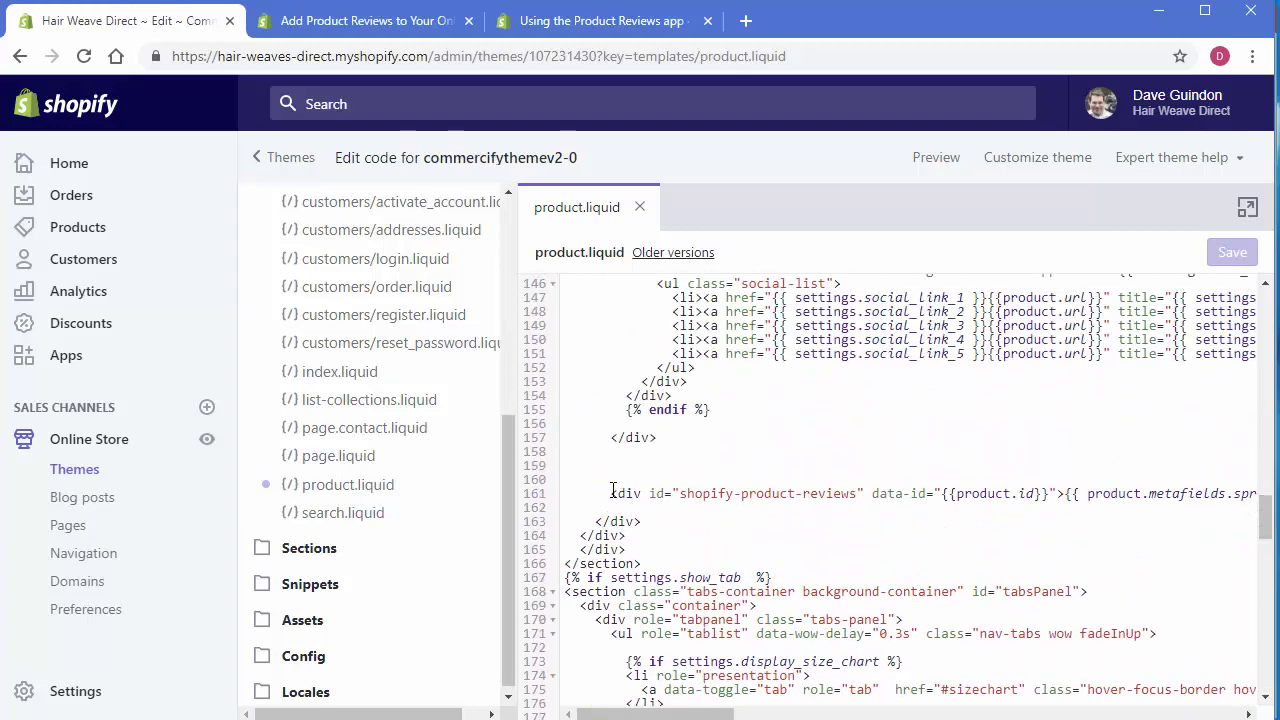
pyautogui.moveTo(612, 490); pyautogui.dragTo(1082, 493)
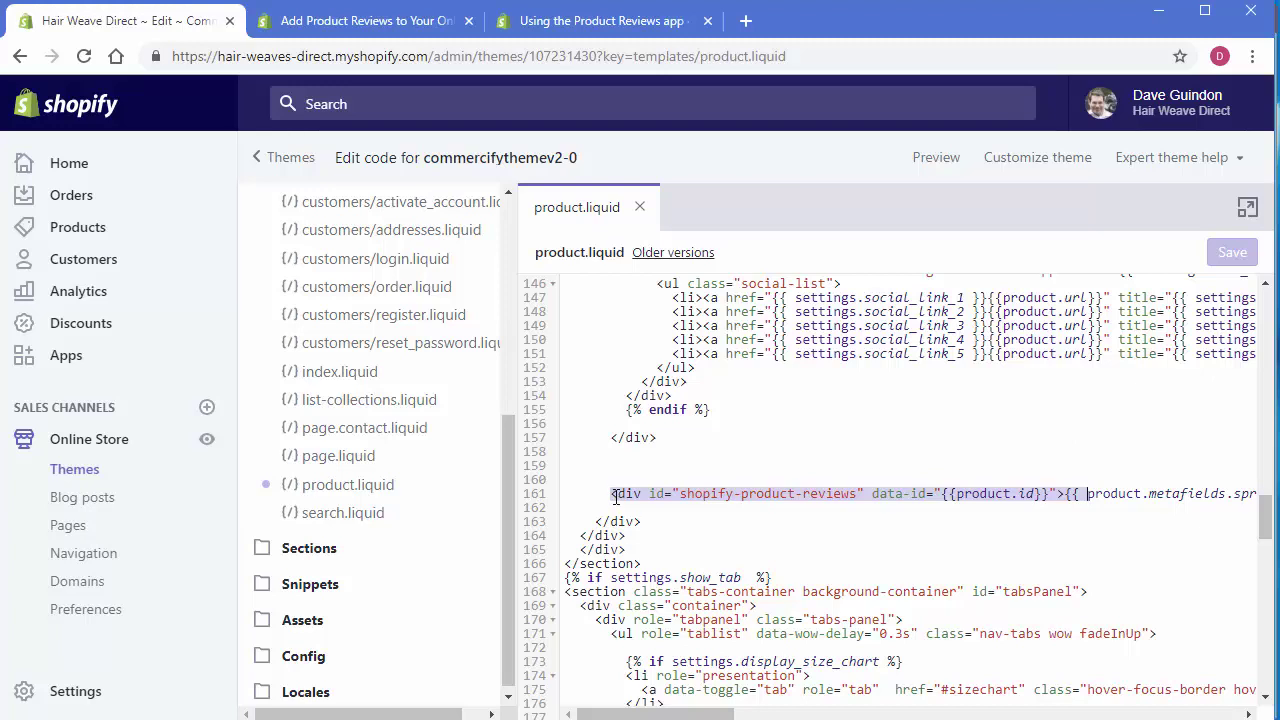
pyautogui.click(988, 482)
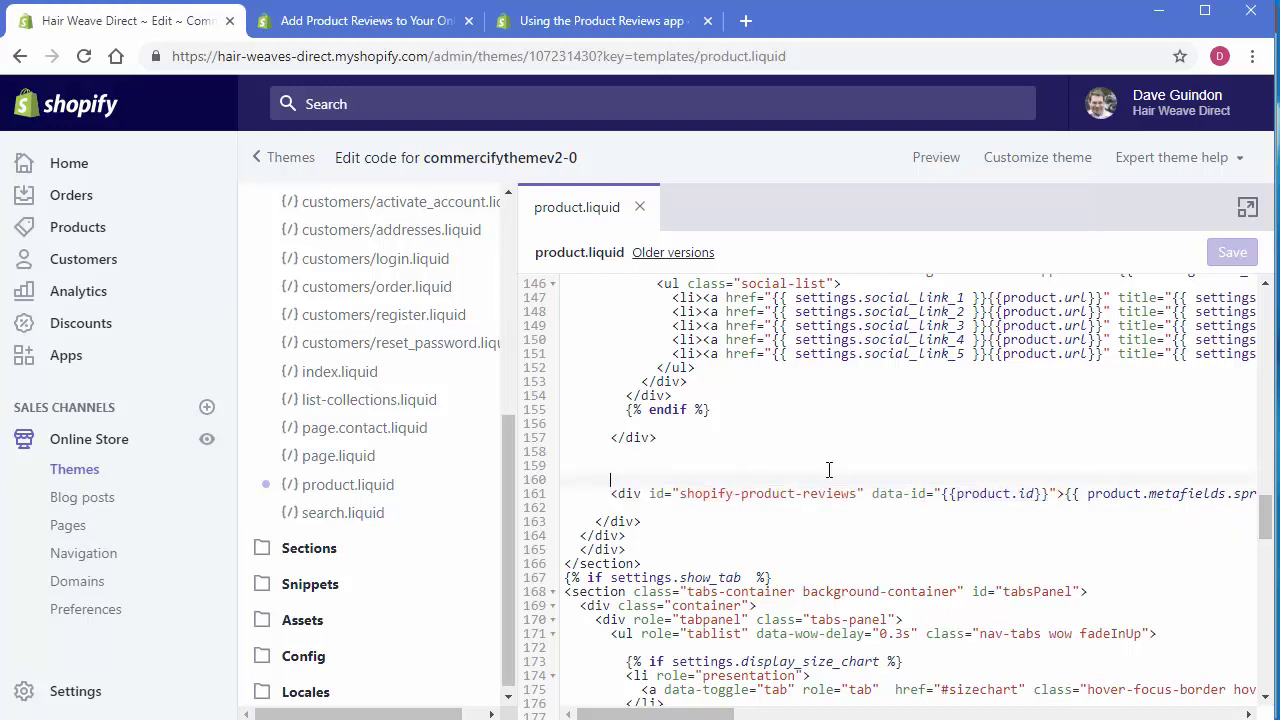
pyautogui.moveTo(658, 439); pyautogui.dragTo(612, 439)
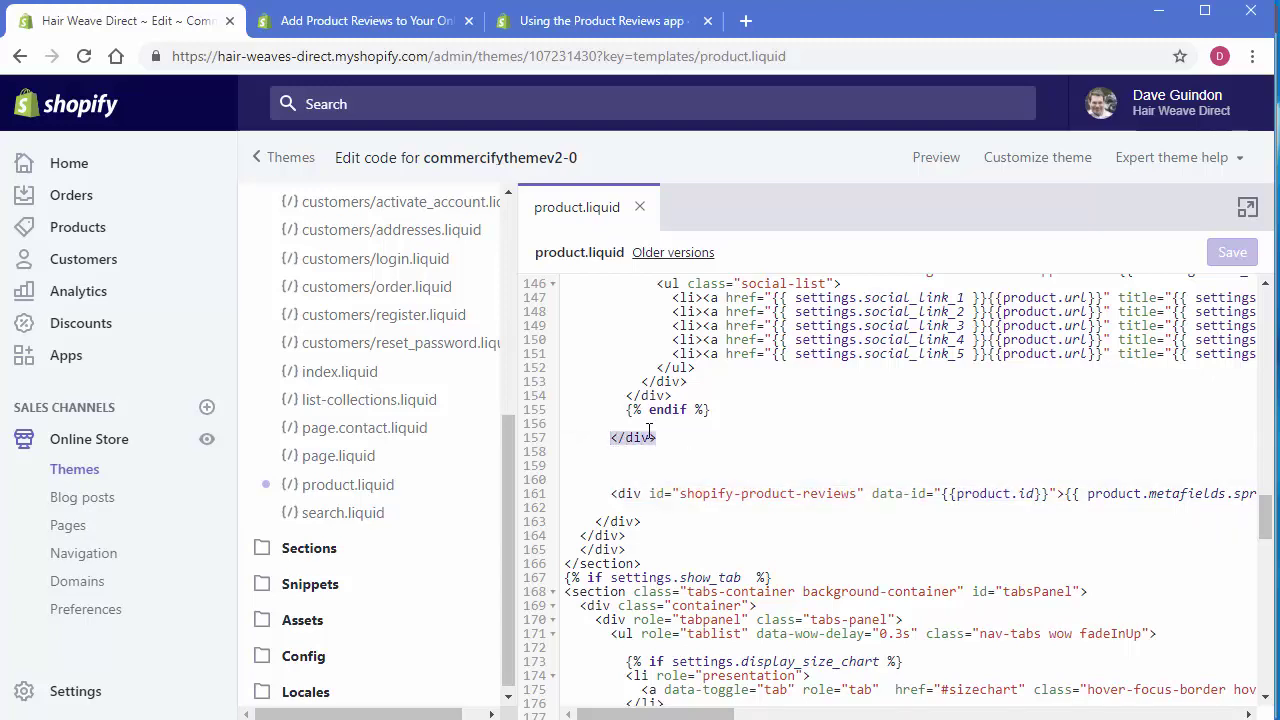
pyautogui.click(634, 493)
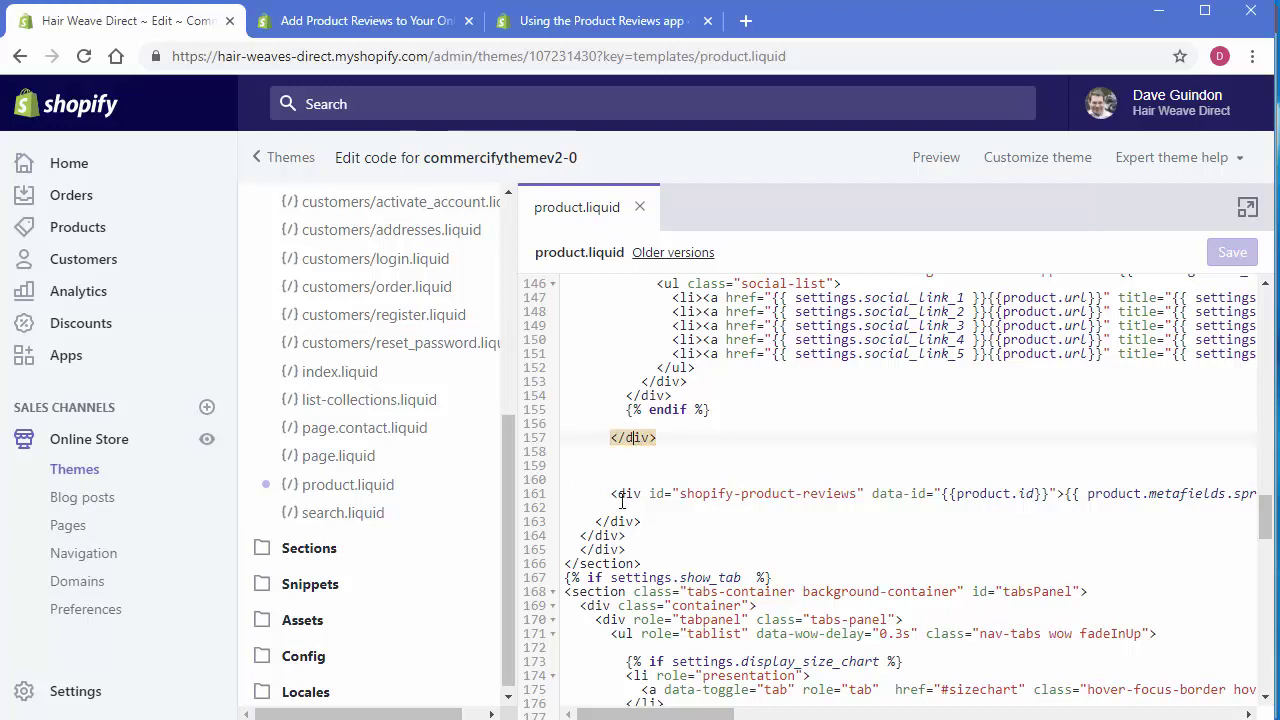
pyautogui.click(620, 437)
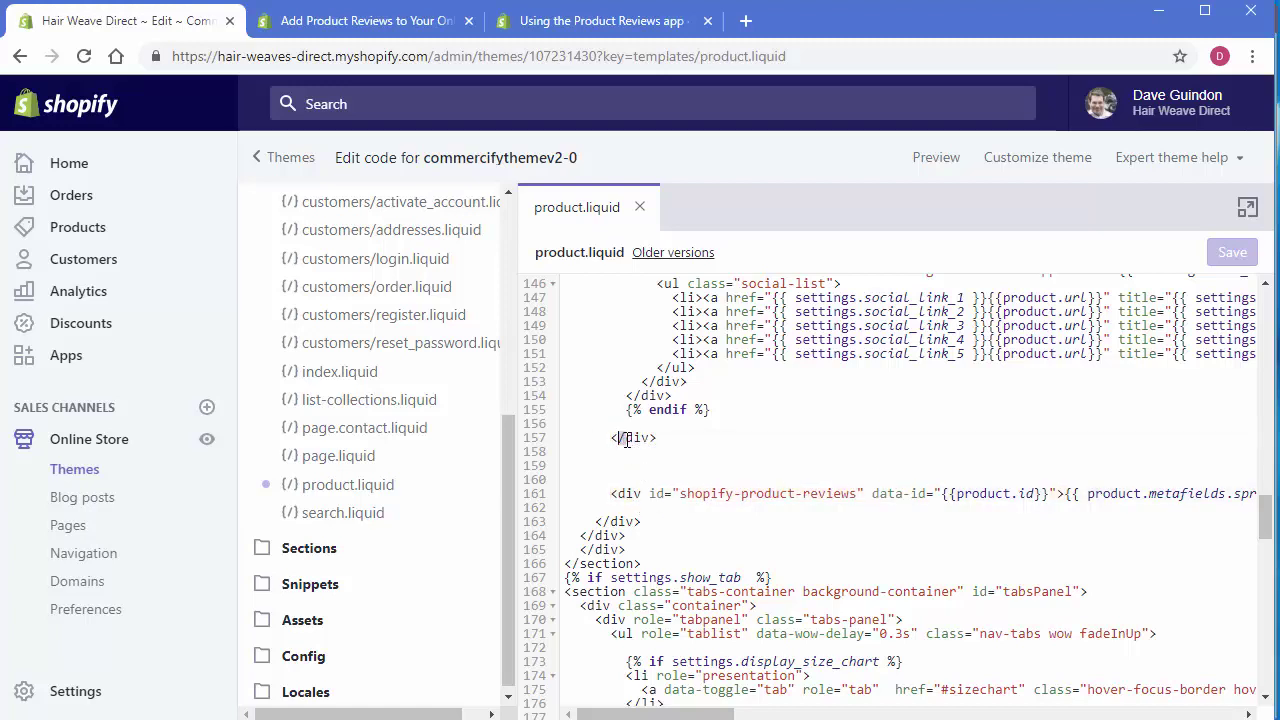
pyautogui.click(628, 437)
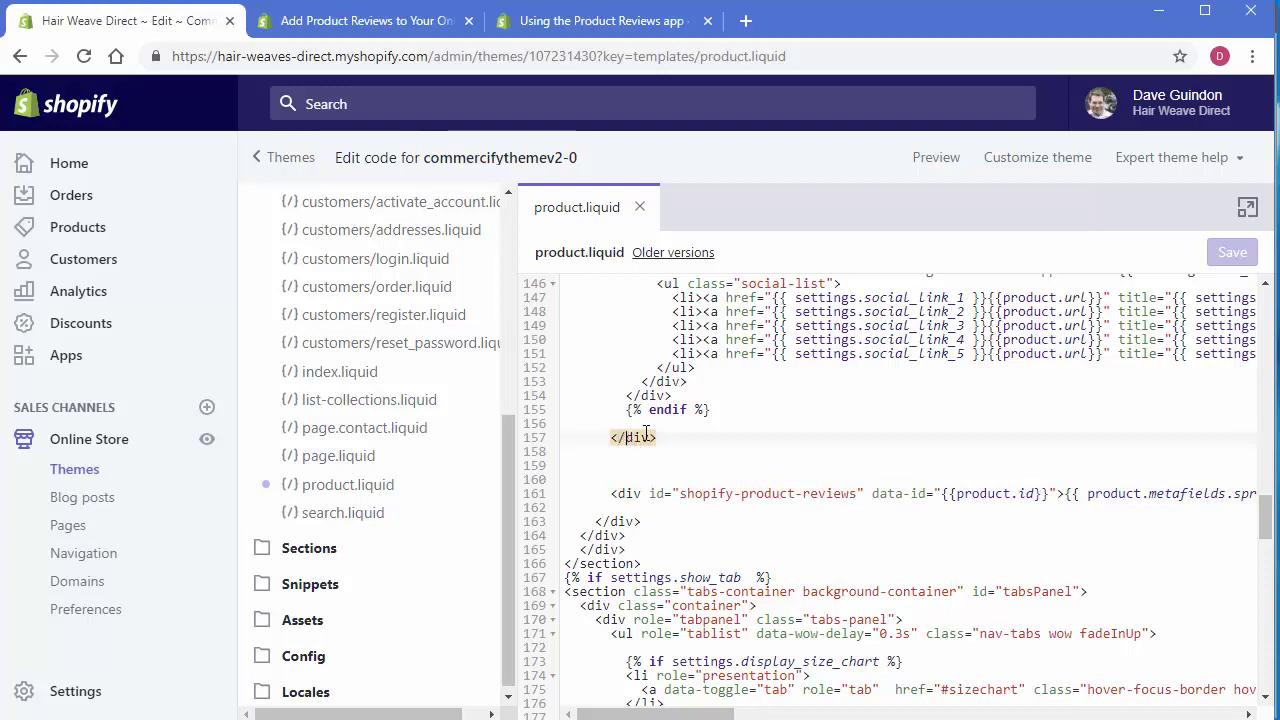
pyautogui.click(748, 466)
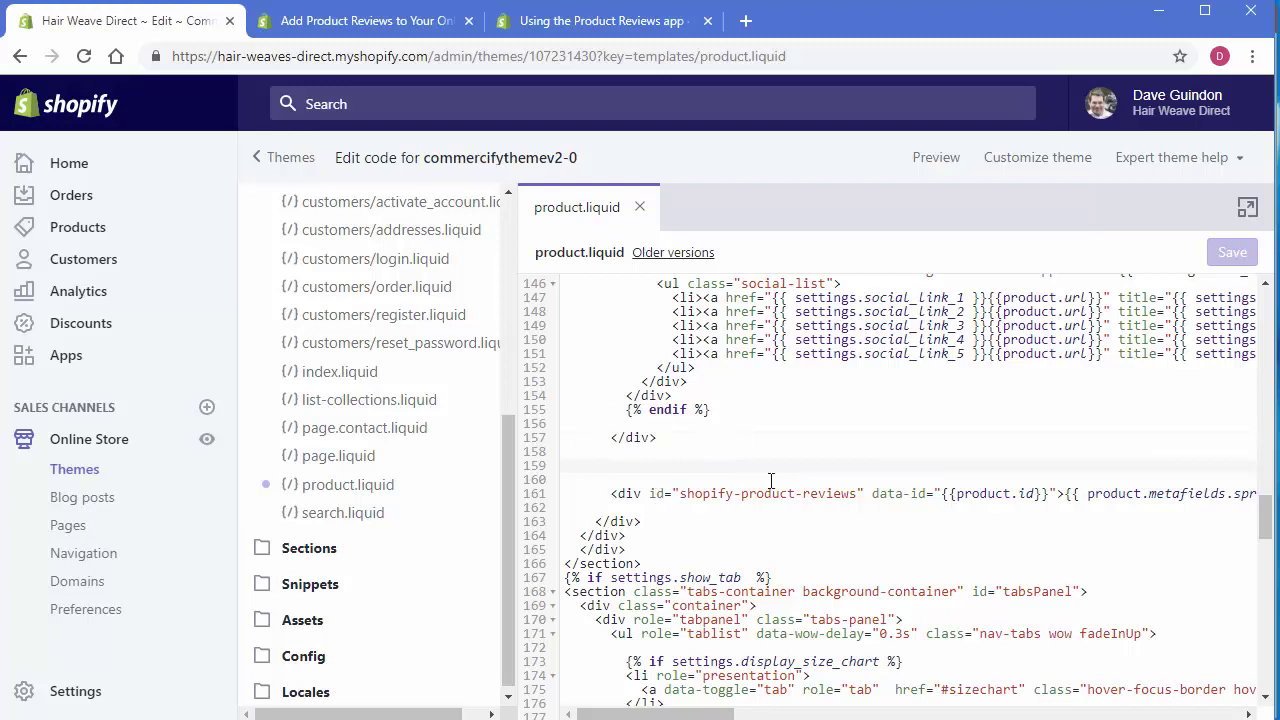
pyautogui.scroll(3, 895, 425)
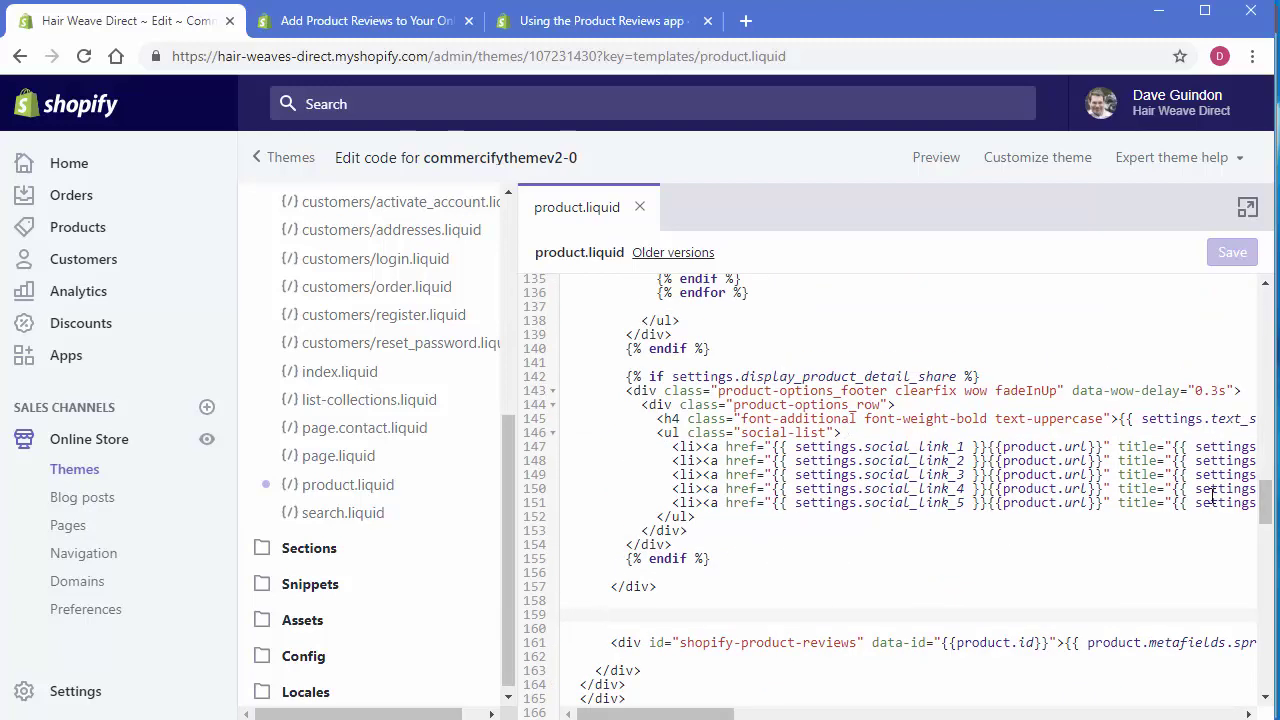
pyautogui.moveTo(1266, 504); pyautogui.dragTo(1266, 503)
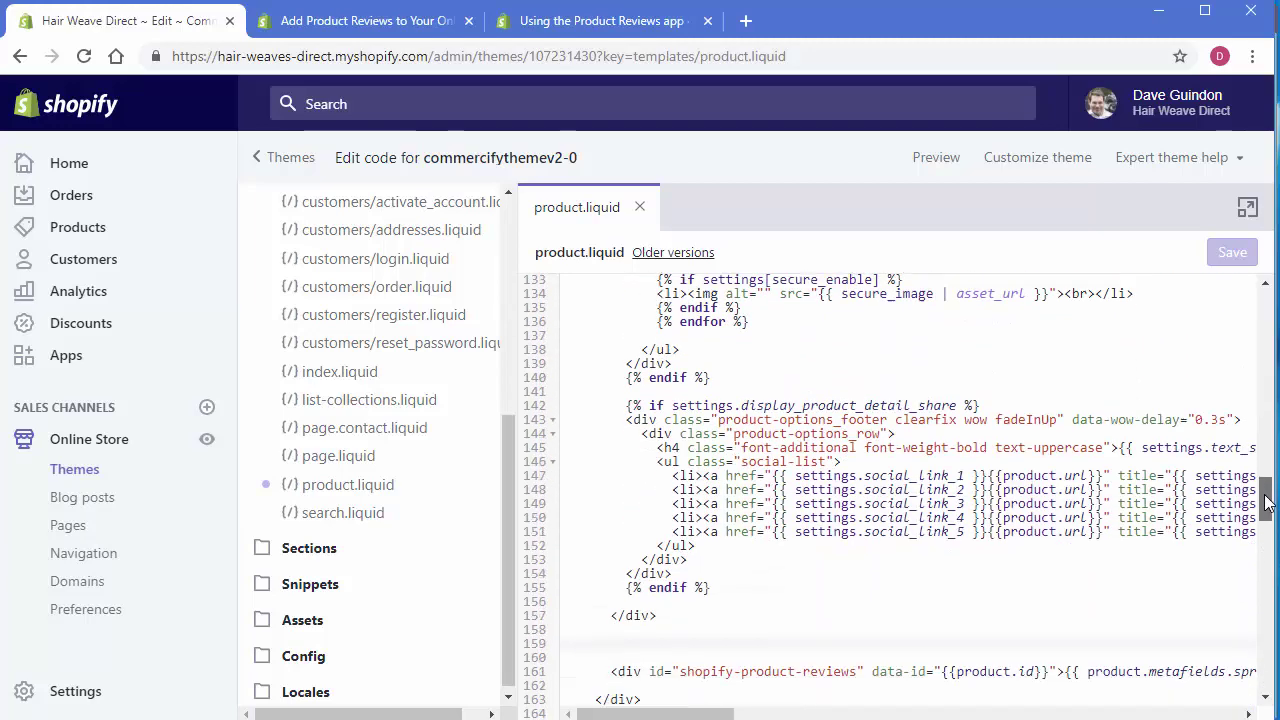
pyautogui.scroll(-3, 1266, 503)
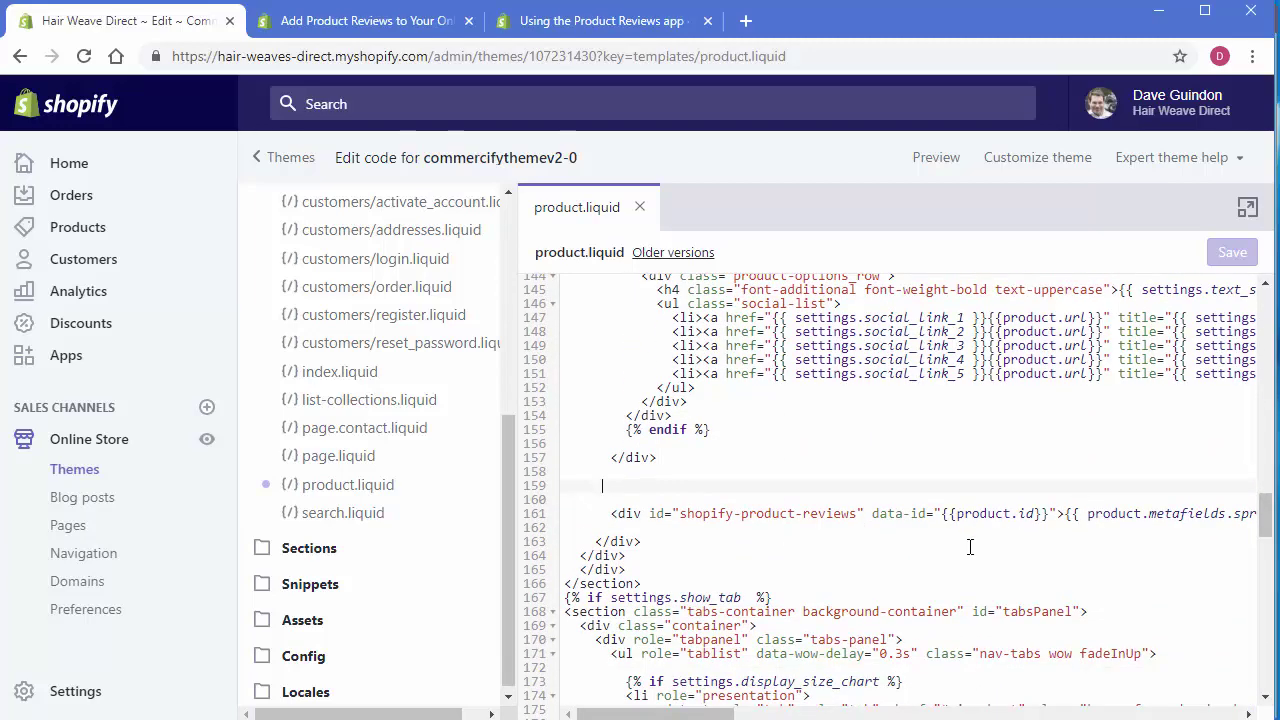
pyautogui.scroll(-5, 872, 550)
# Step: Compare the help guide's snippet and placement example with the reviews tab code further down product.liquid
pyautogui.click(635, 22)
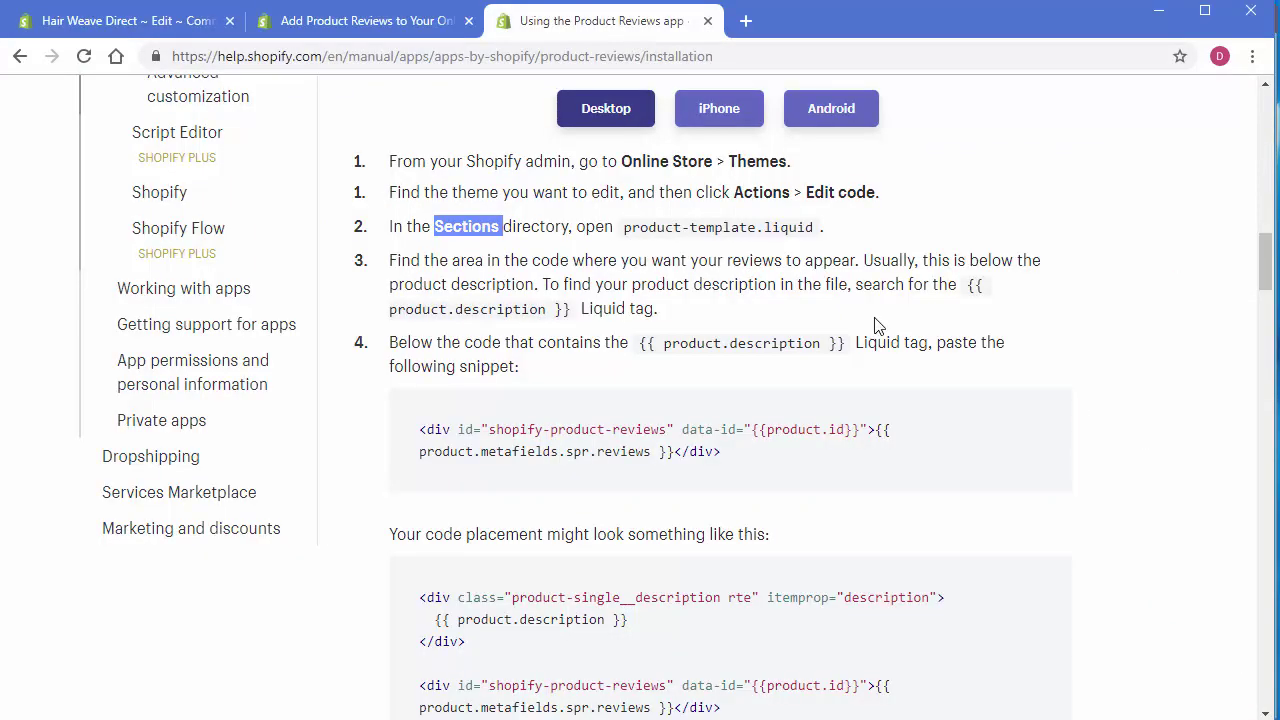
pyautogui.click(652, 478)
pyautogui.scroll(-1, 440, 434)
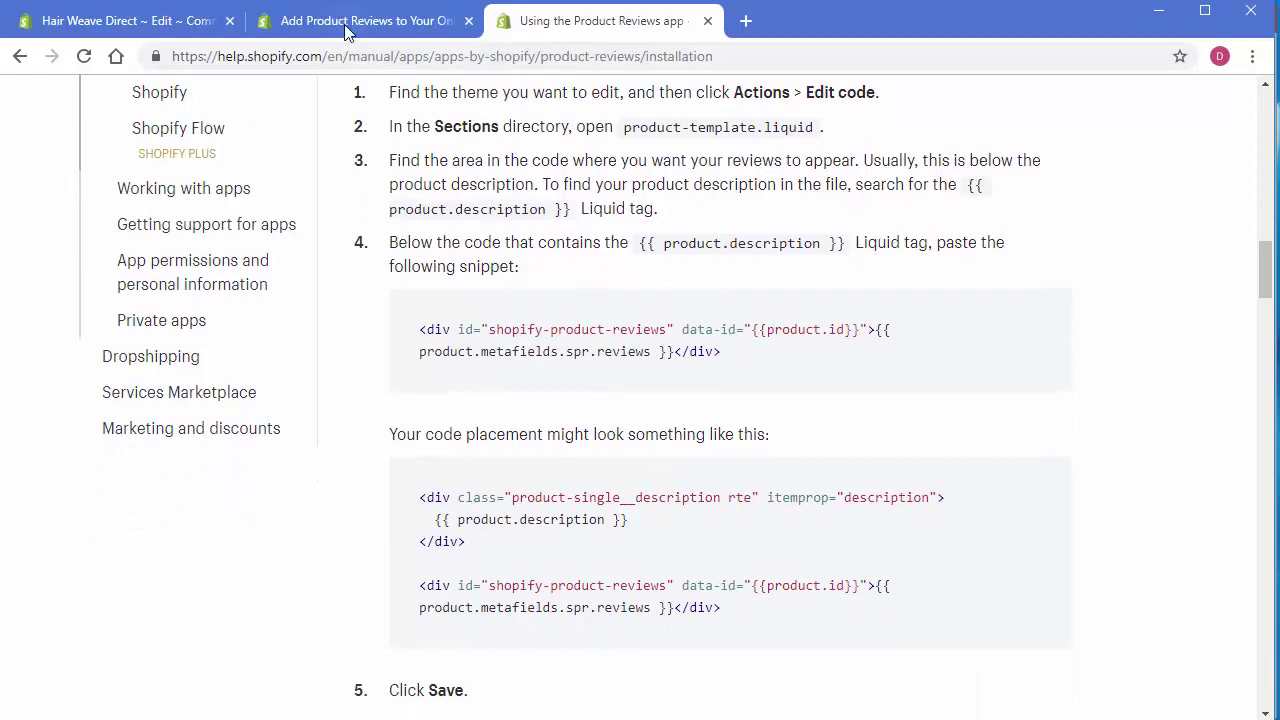
pyautogui.click(130, 20)
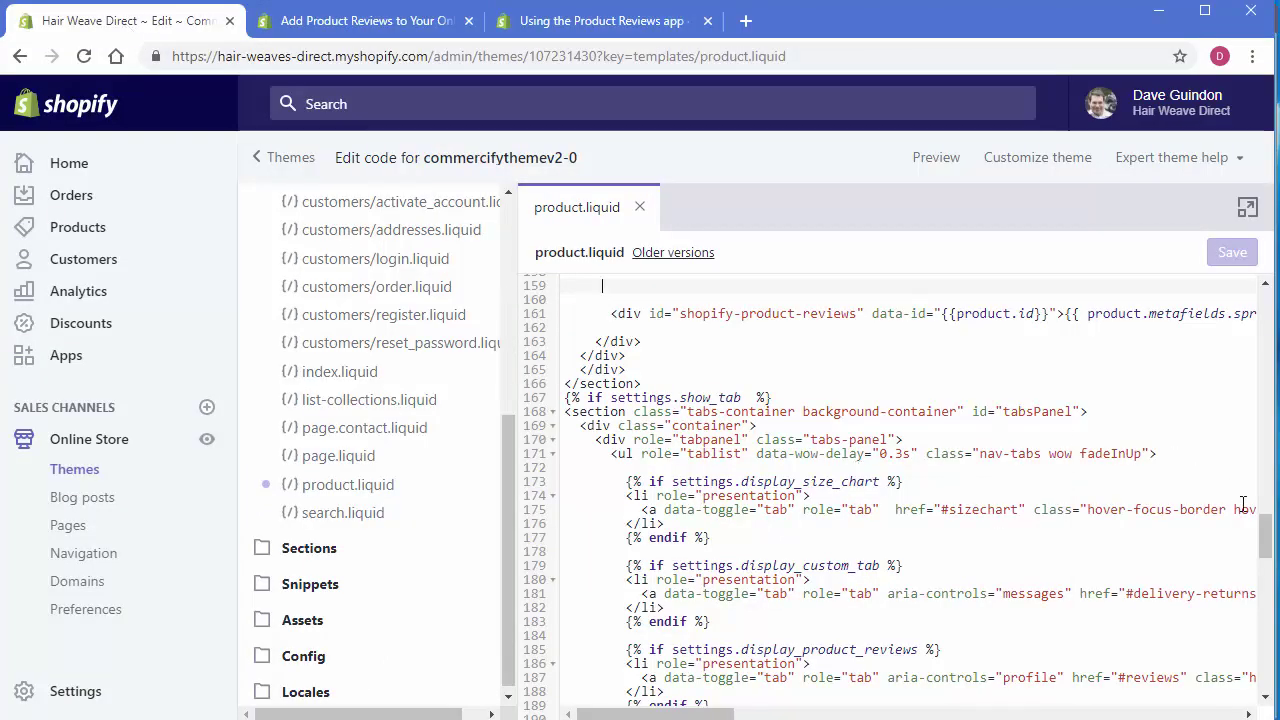
pyautogui.moveTo(1266, 537); pyautogui.dragTo(1266, 576)
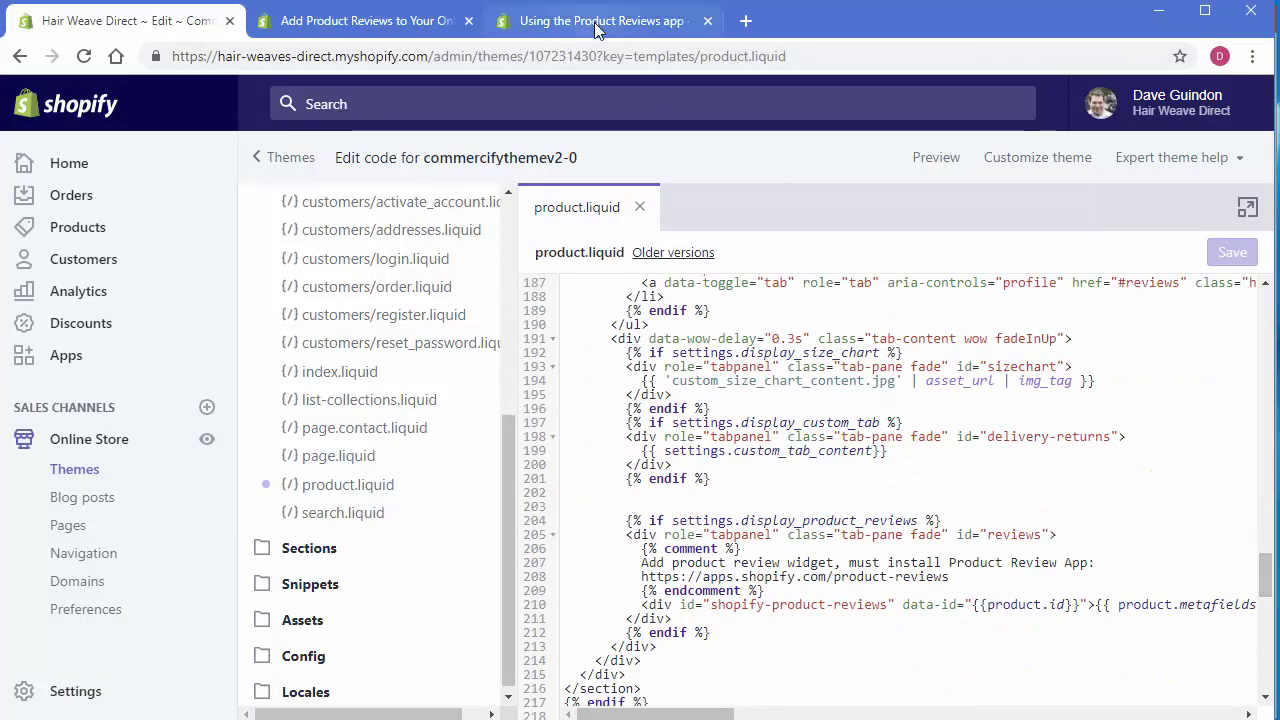
# Step: Check the help guide's collection-page badge instructions for the directory and file to edit, highlighting Snippets and product-grid-item.liquid
pyautogui.click(596, 30)
pyautogui.scroll(-6, 880, 551)
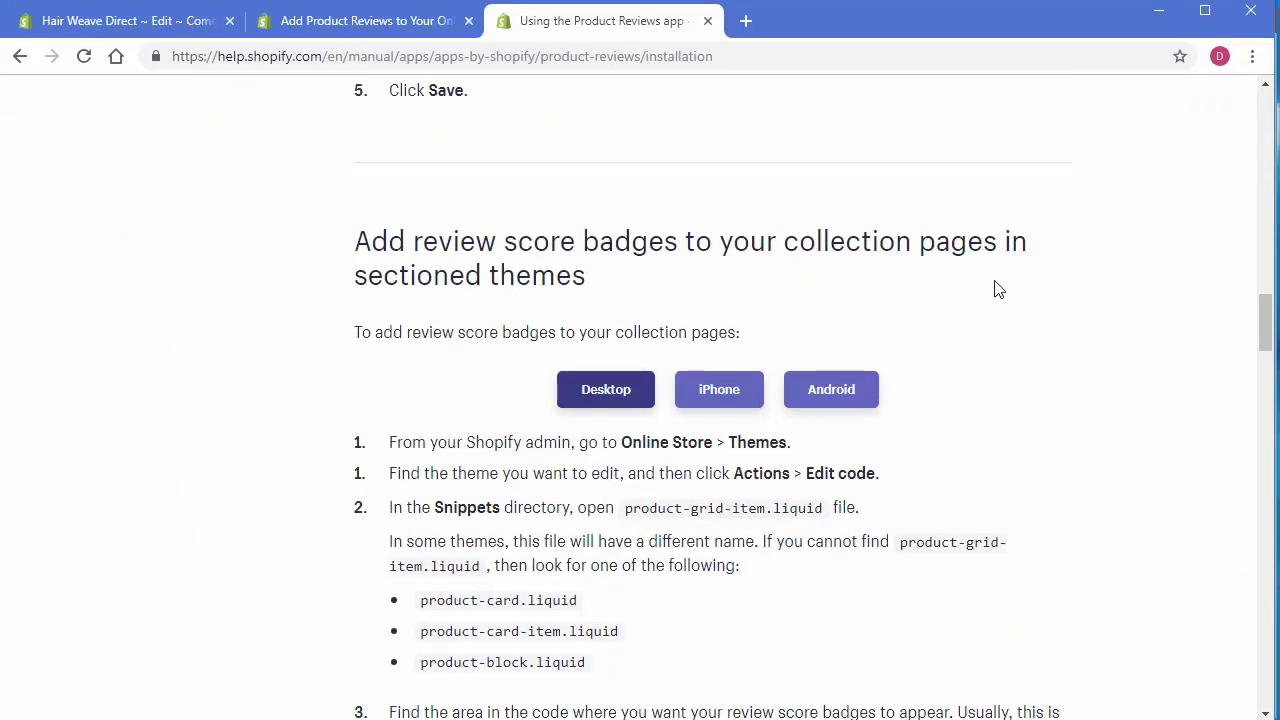
pyautogui.scroll(-2, 197, 467)
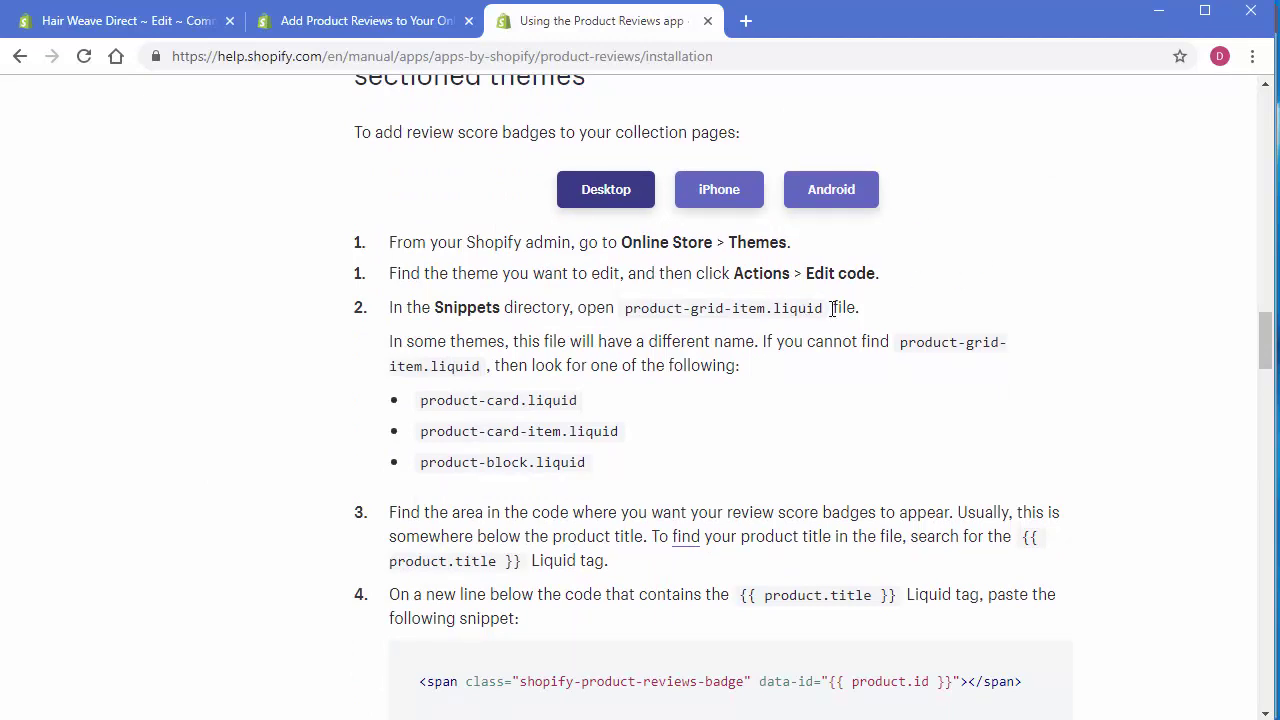
pyautogui.doubleClick(468, 307)
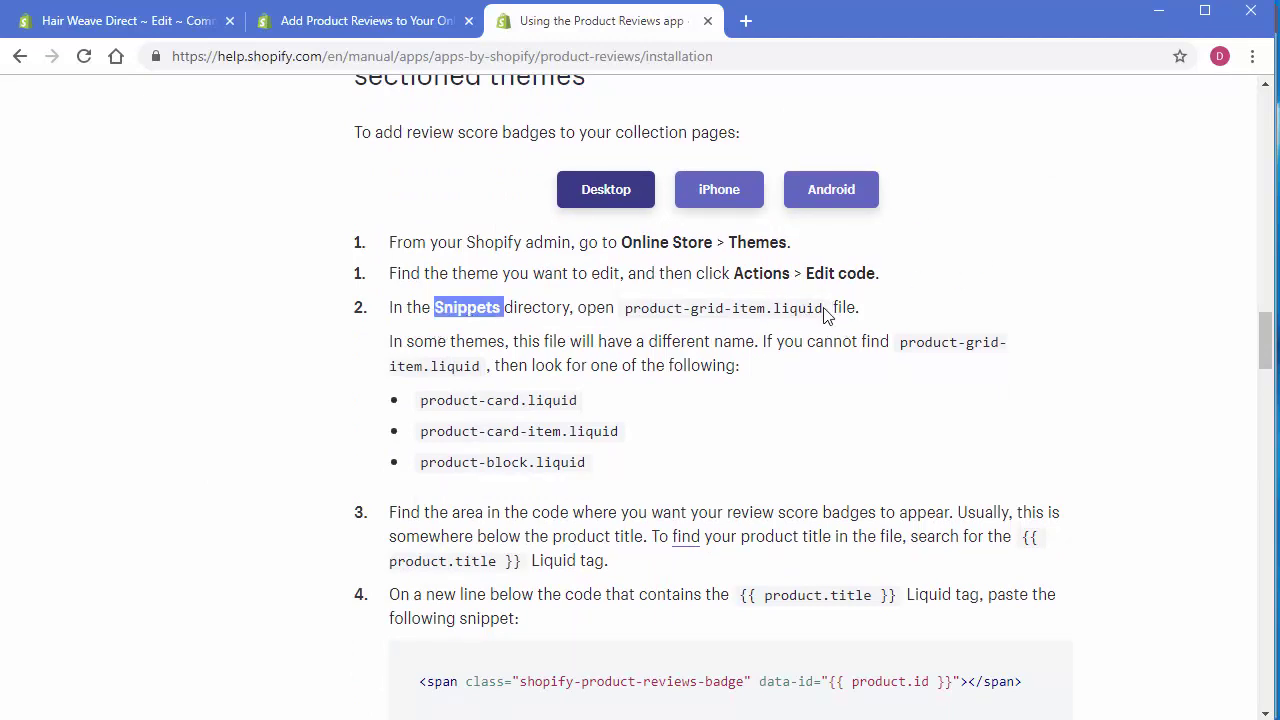
pyautogui.moveTo(824, 310); pyautogui.dragTo(625, 308)
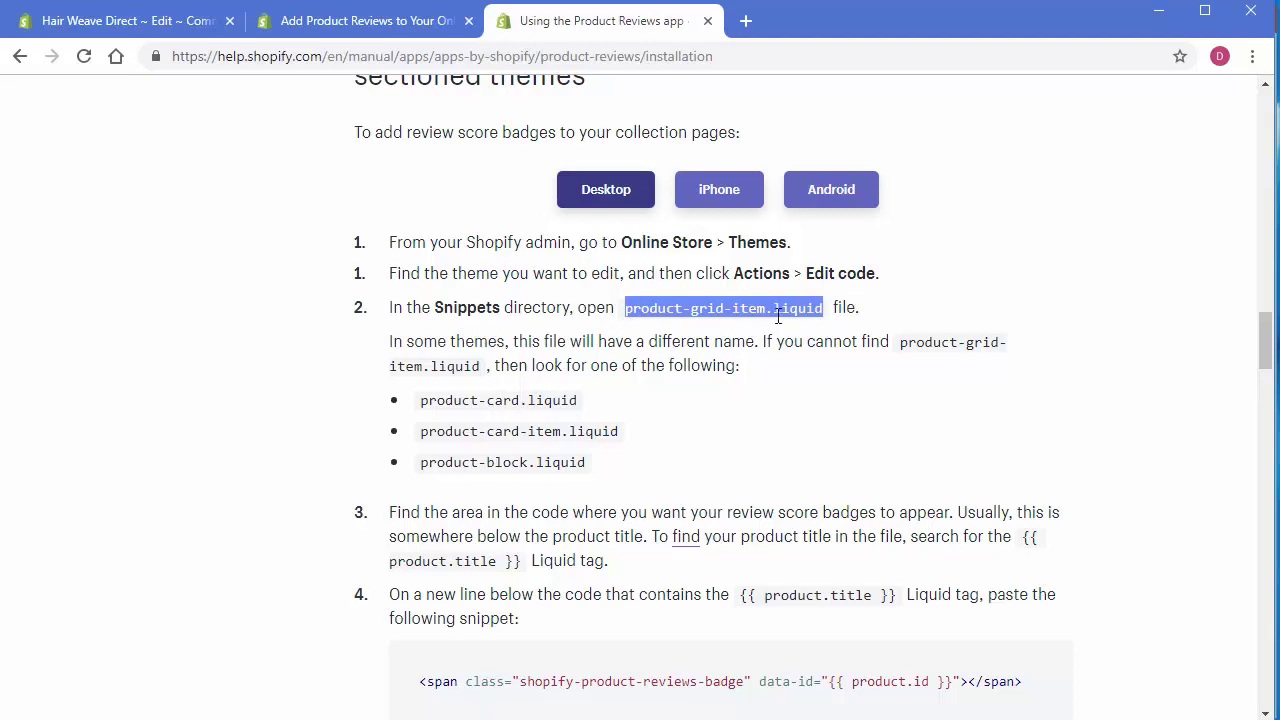
# Step: Return to the theme code editor and open product-grid-item.liquid from the Snippets directory
pyautogui.click(140, 21)
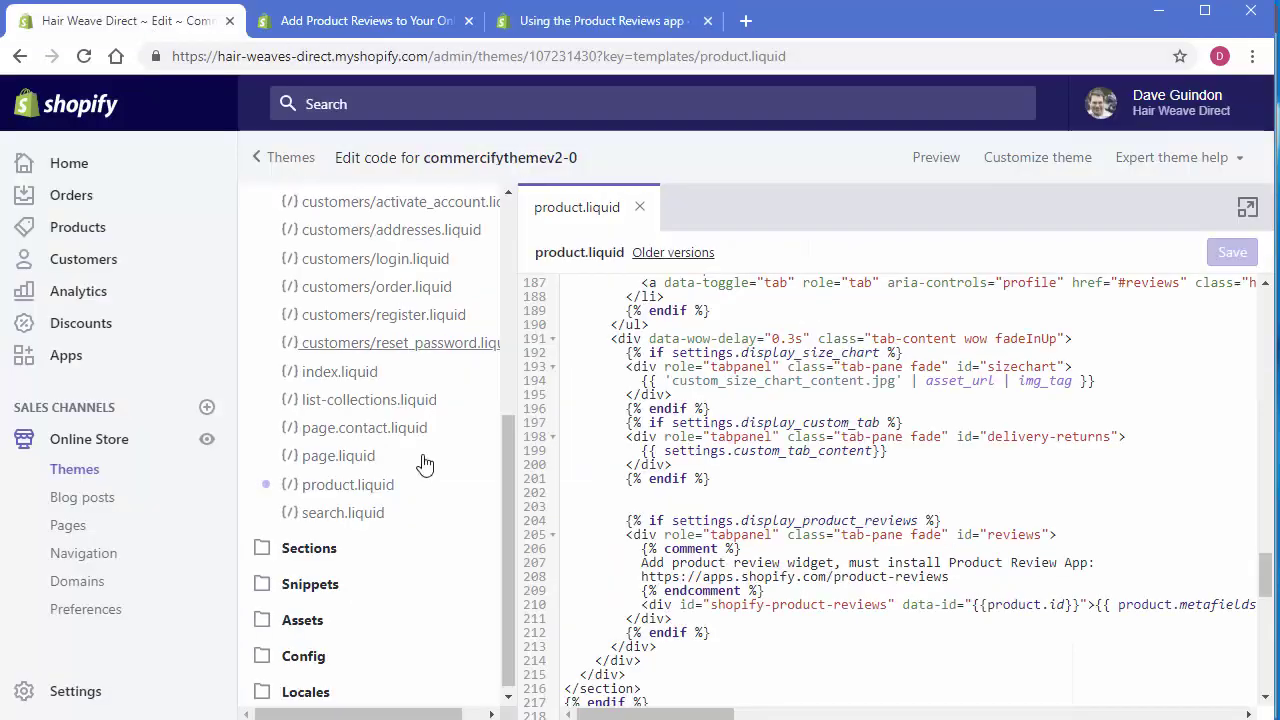
pyautogui.click(298, 550)
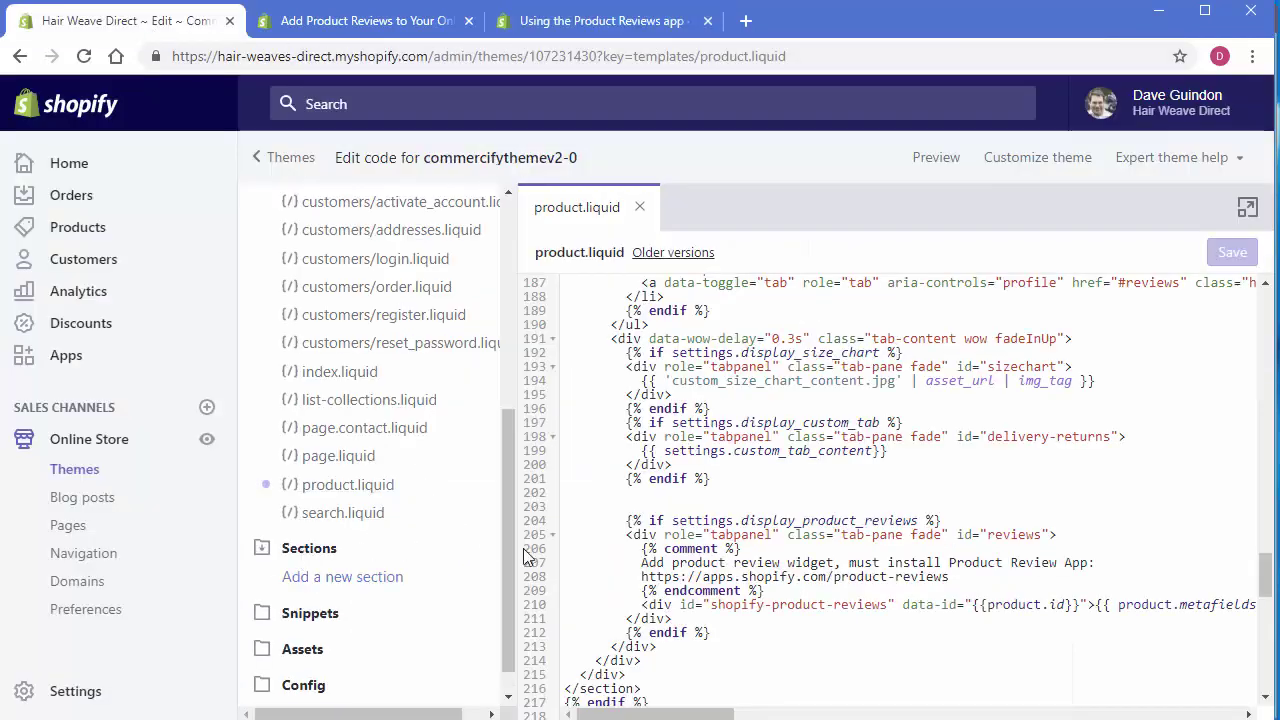
pyautogui.click(318, 620)
pyautogui.scroll(-4, 430, 545)
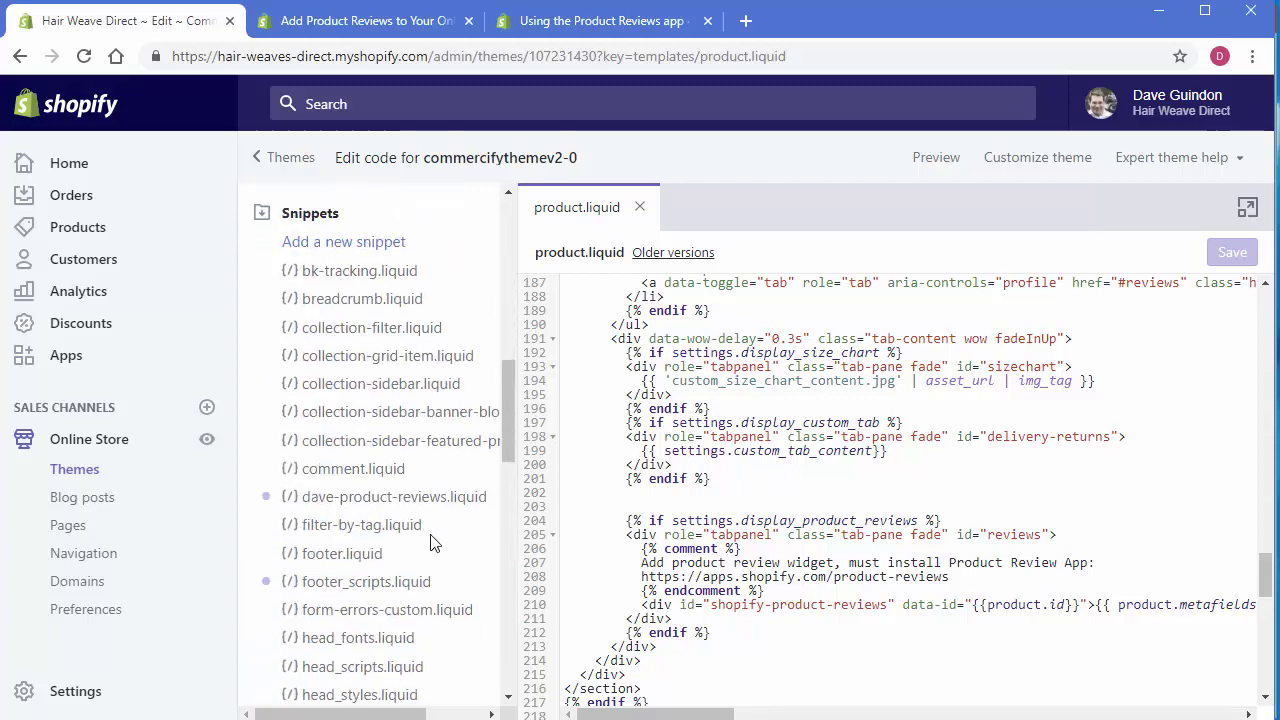
pyautogui.scroll(-10, 430, 543)
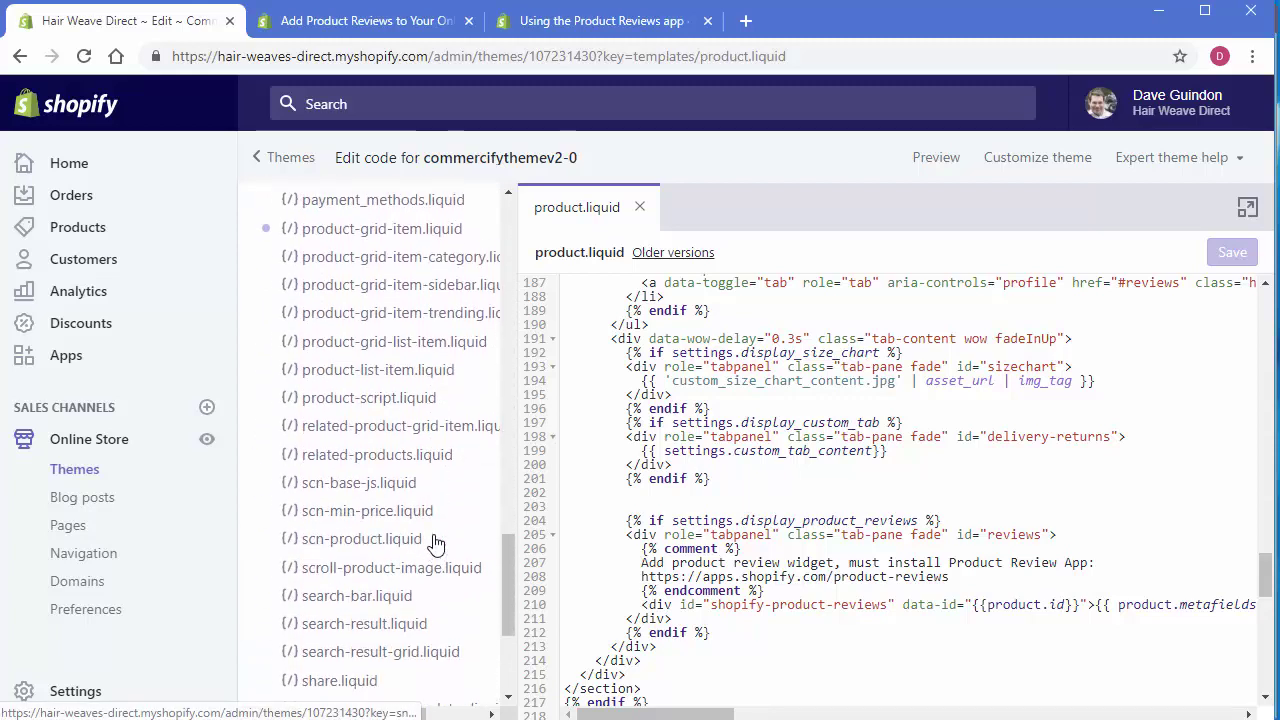
pyautogui.scroll(2, 435, 543)
pyautogui.click(378, 320)
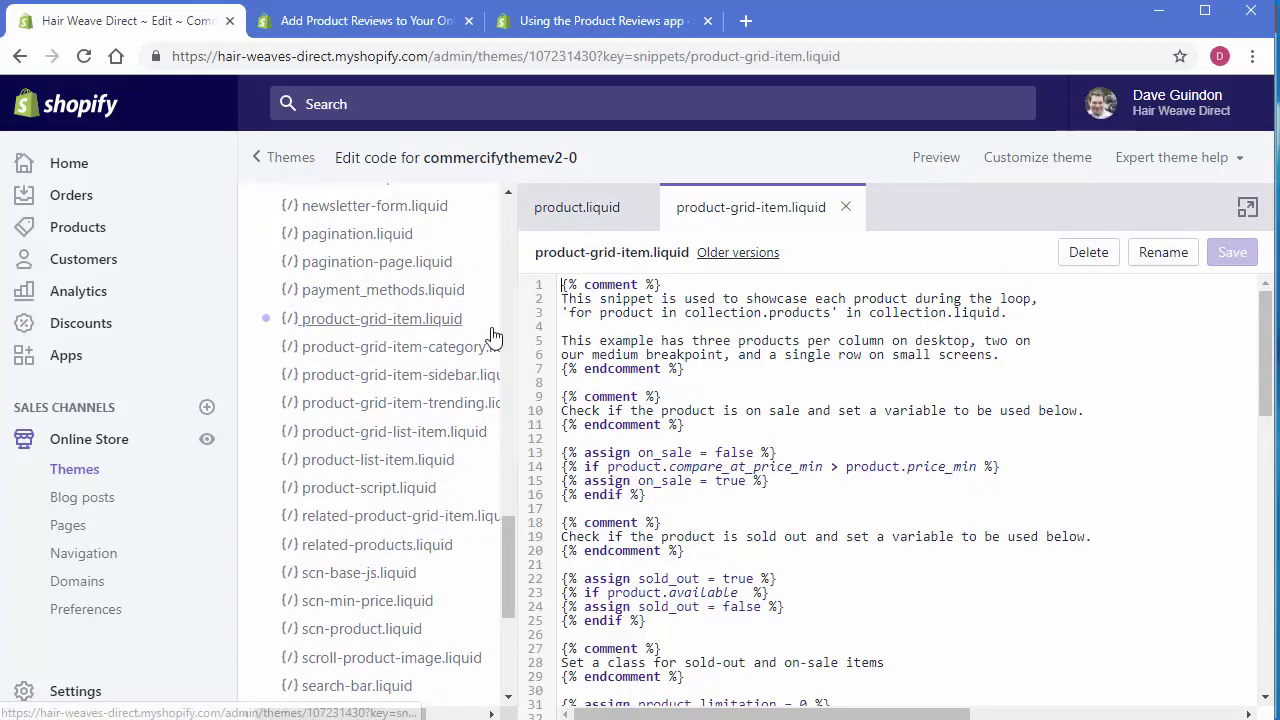
# Step: Examine the shopify-product-reviews-badge span and its center tags near the end of product-grid-item.liquid, then open the store's Apps page
pyautogui.moveTo(1262, 328); pyautogui.dragTo(1249, 628)
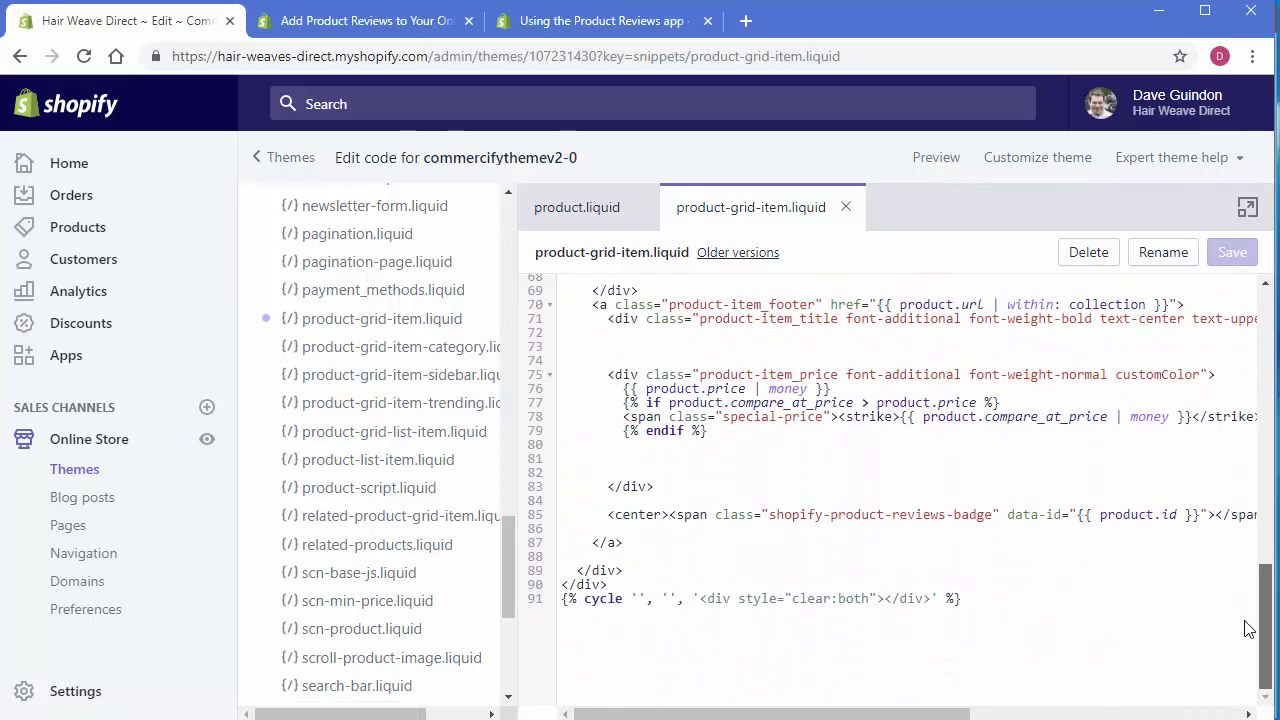
pyautogui.moveTo(598, 516); pyautogui.dragTo(1062, 517)
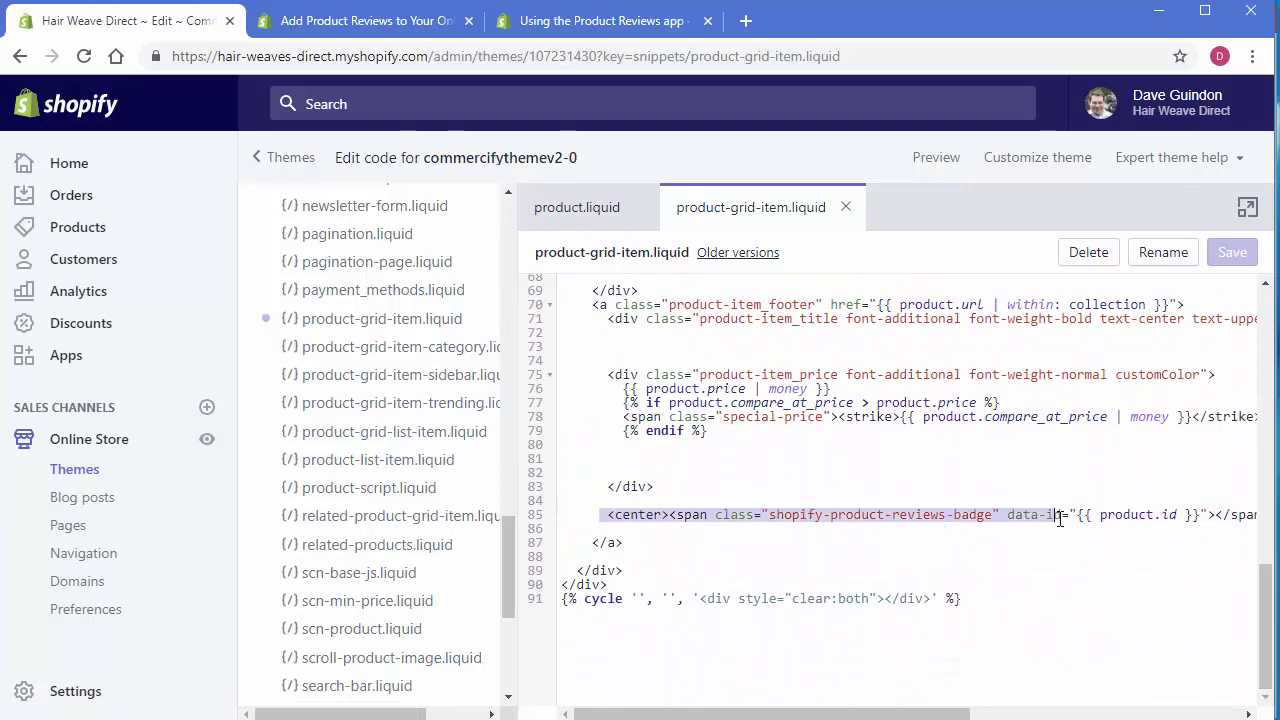
pyautogui.click(709, 545)
pyautogui.moveTo(670, 516); pyautogui.dragTo(609, 516)
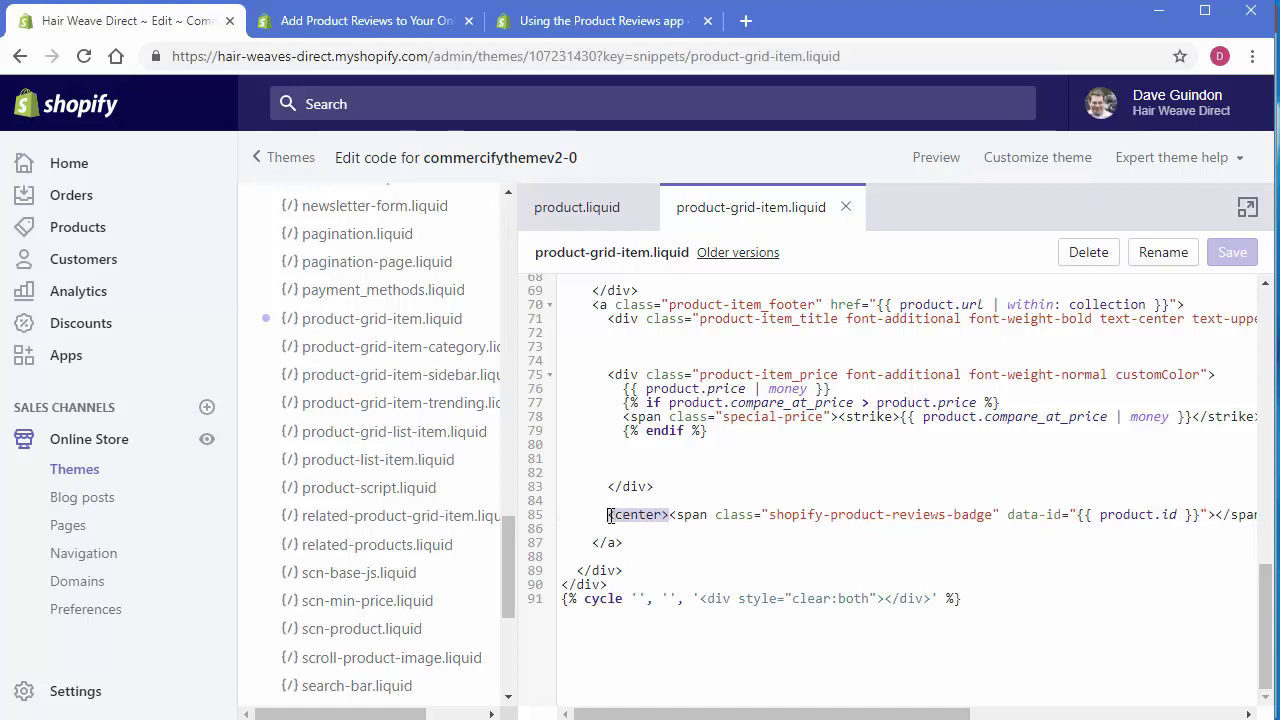
pyautogui.moveTo(743, 713); pyautogui.dragTo(923, 713)
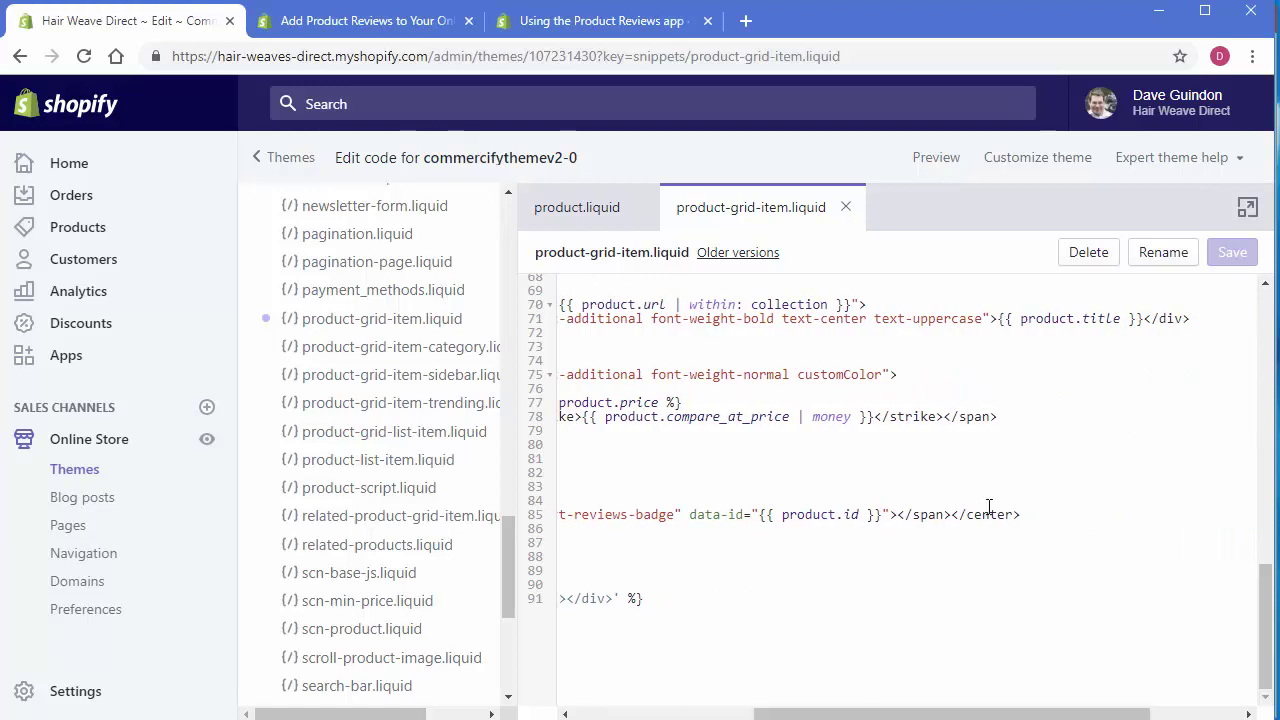
pyautogui.moveTo(1021, 517); pyautogui.dragTo(988, 516)
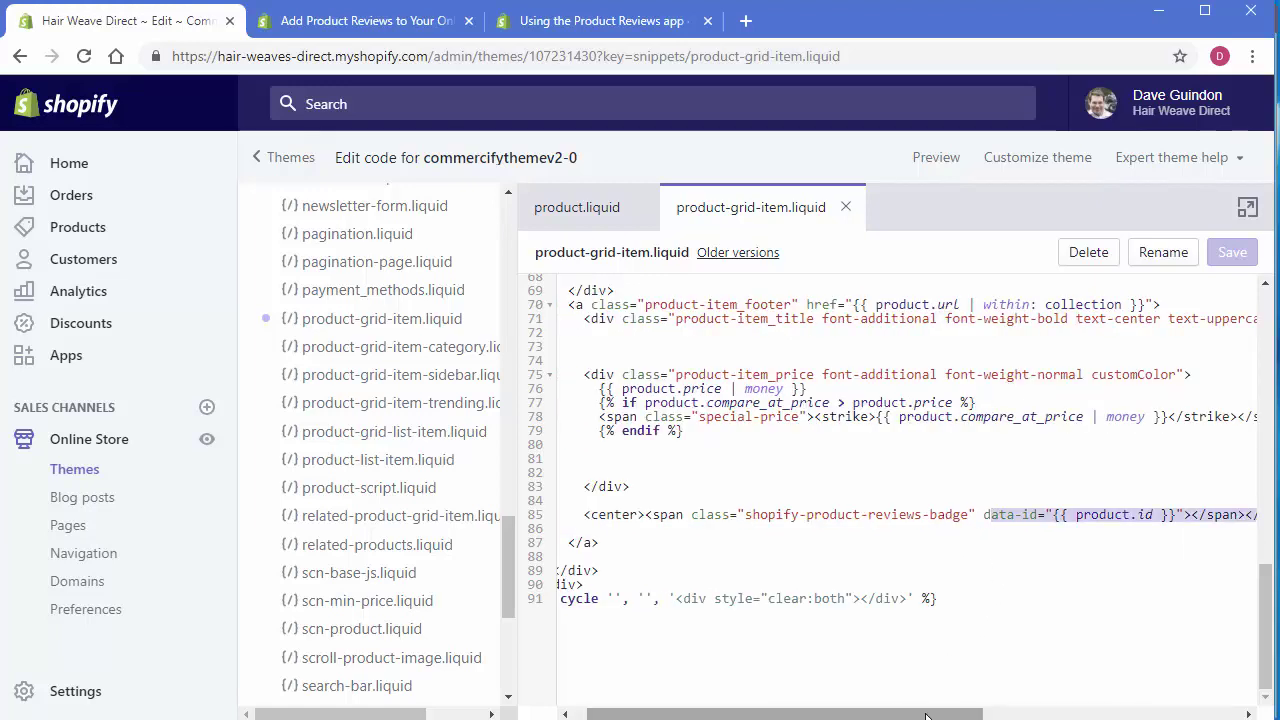
pyautogui.moveTo(924, 713); pyautogui.dragTo(1061, 713)
pyautogui.click(706, 530)
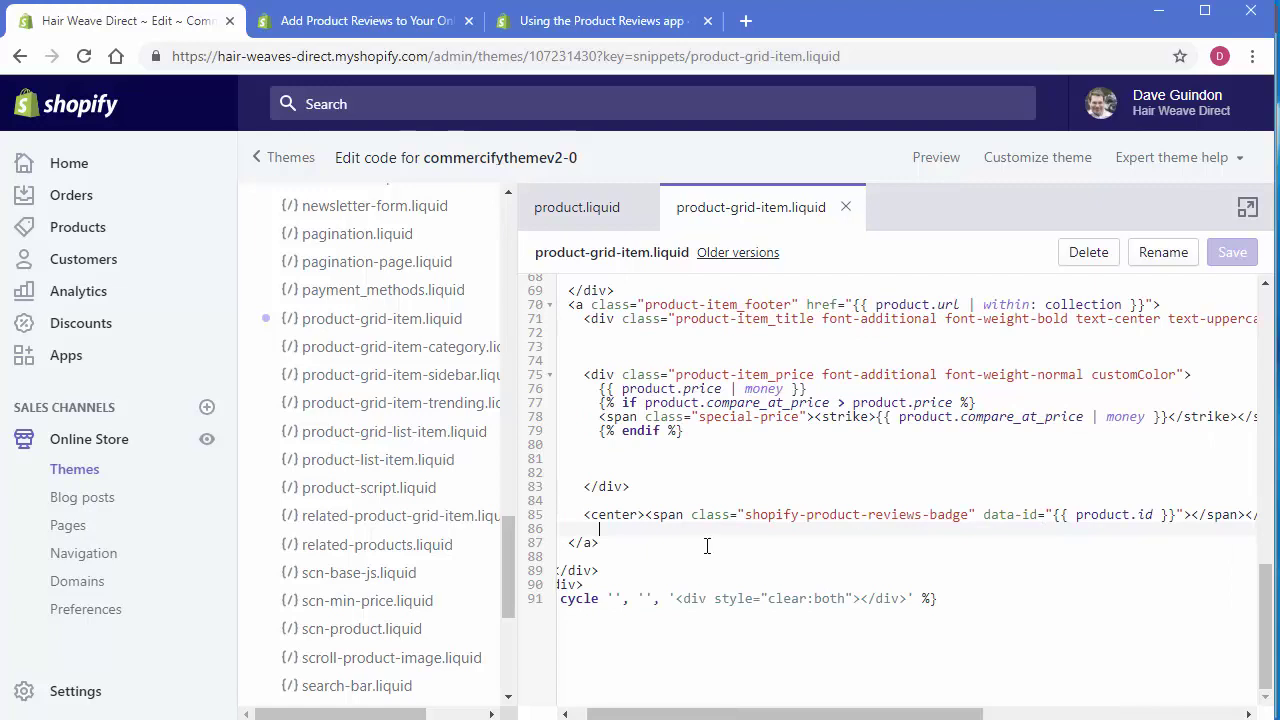
pyautogui.click(796, 515)
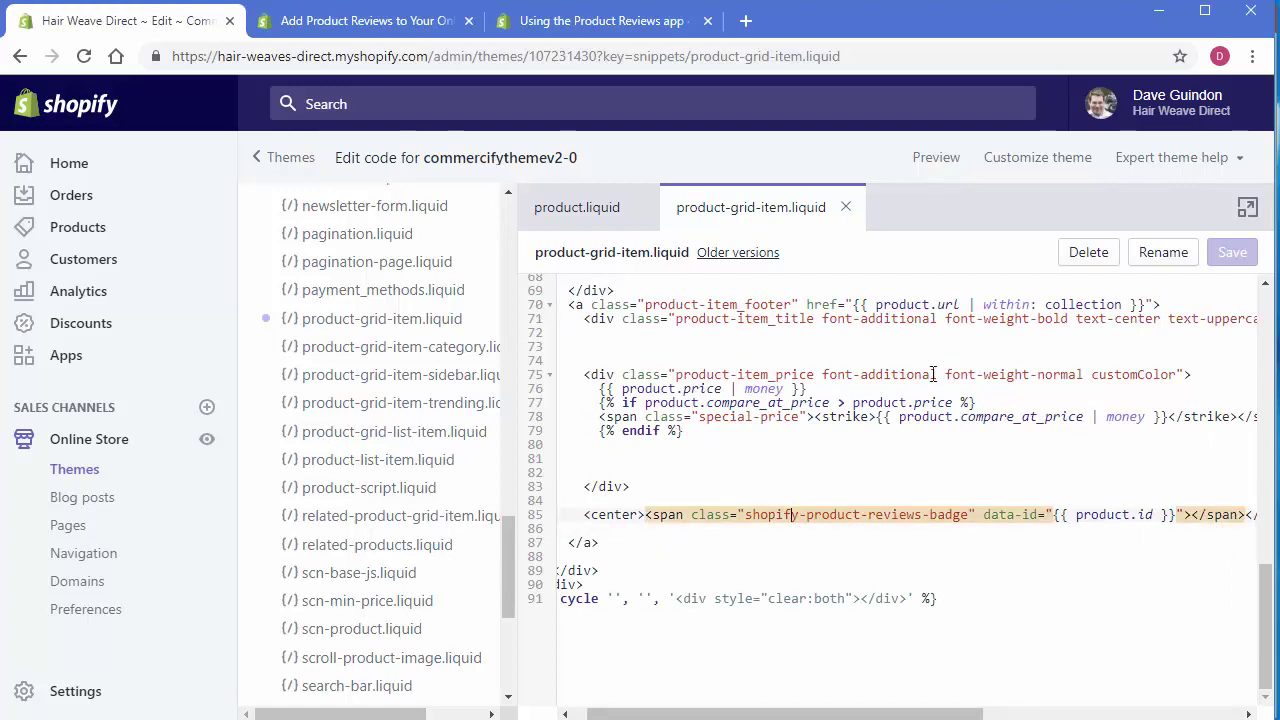
pyautogui.click(76, 356)
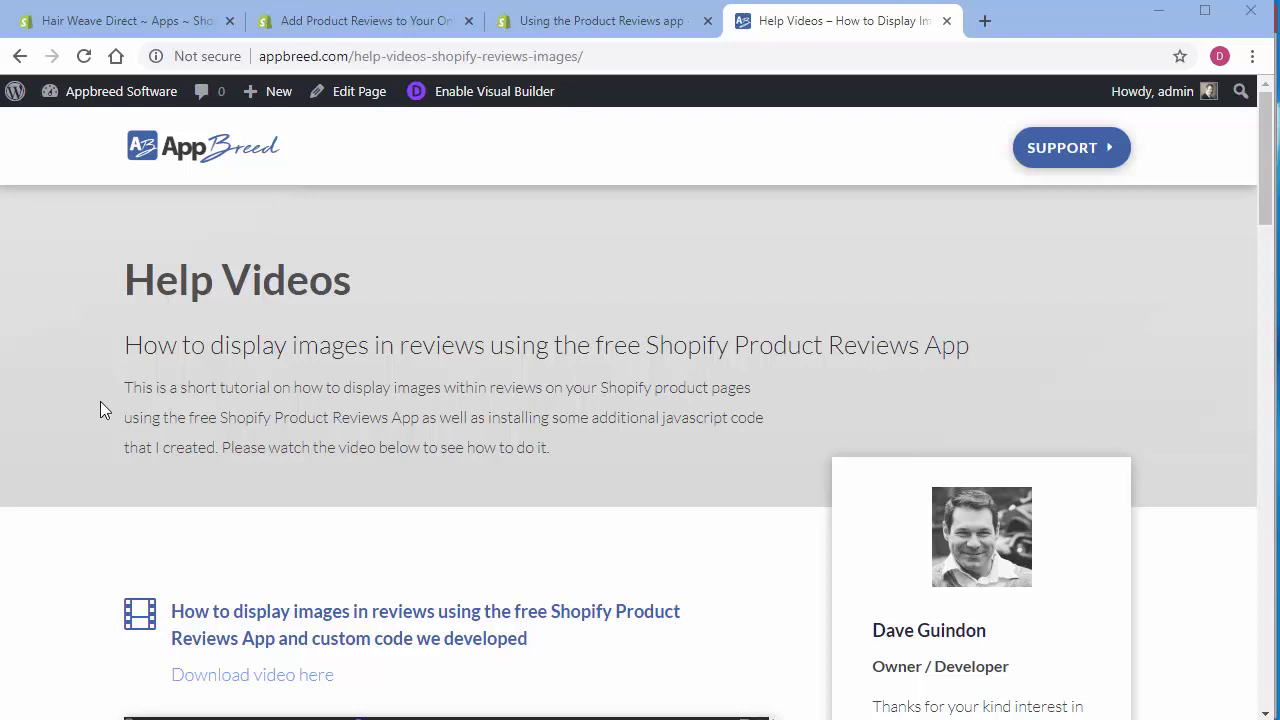
# Step: Read the installation steps on the AppBreed review images help page and open the code linked in Step 2
pyautogui.scroll(-2, 100, 410)
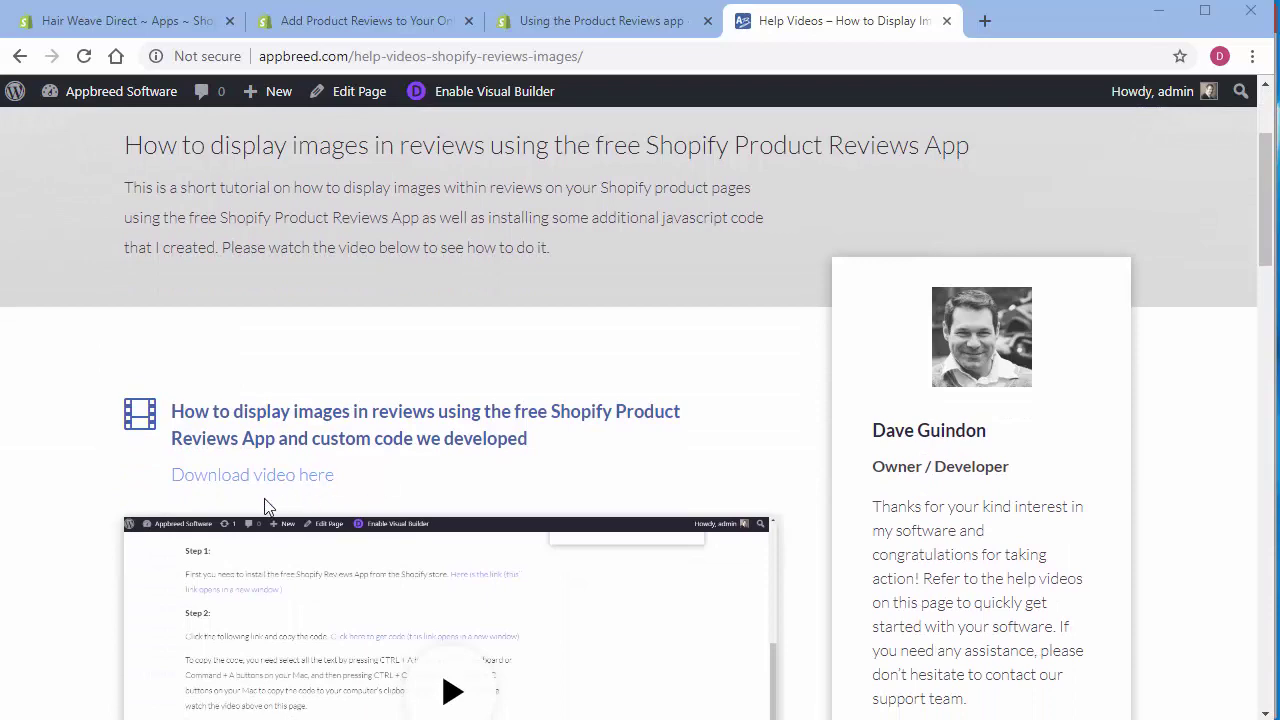
pyautogui.scroll(-6, 80, 566)
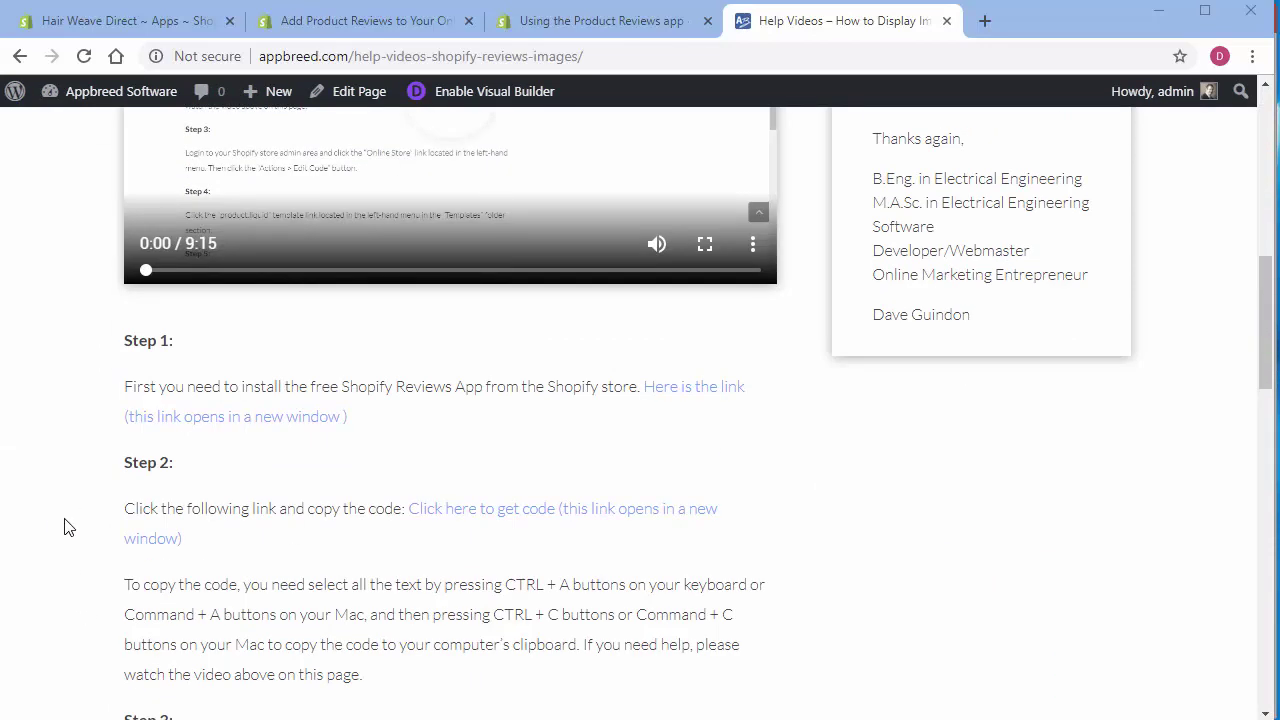
pyautogui.scroll(-1, 66, 552)
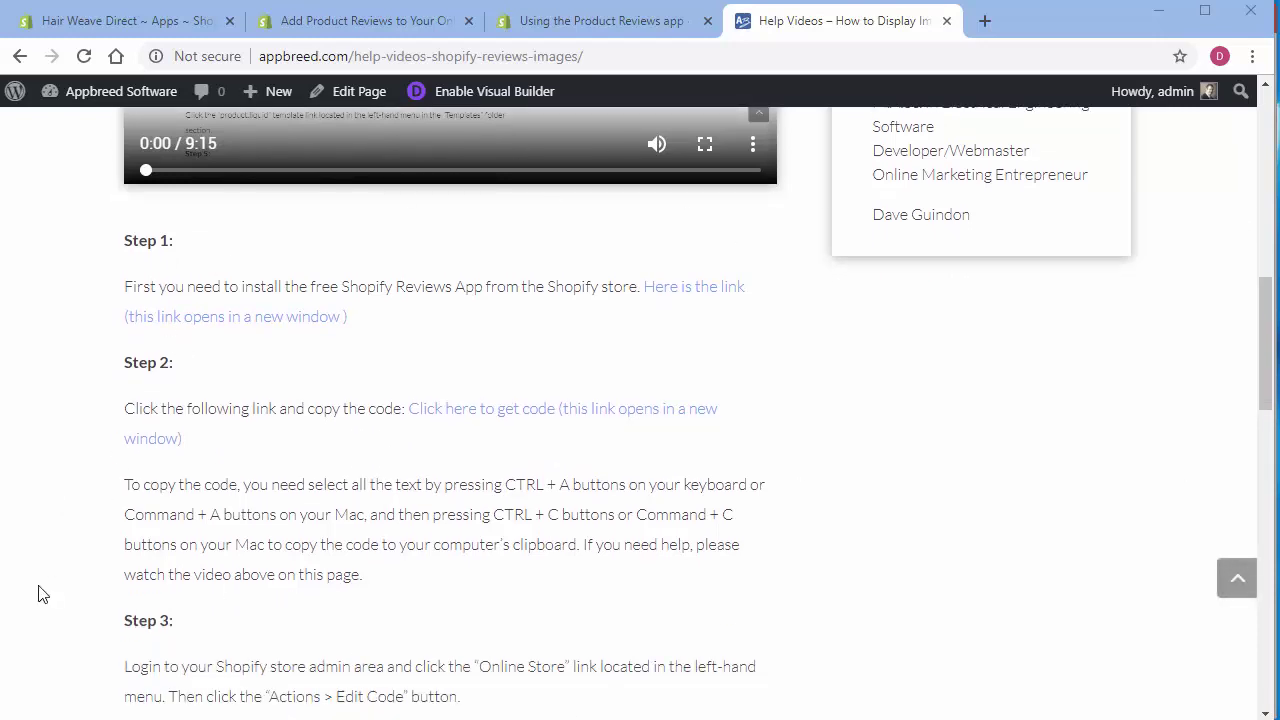
pyautogui.scroll(-3, 42, 594)
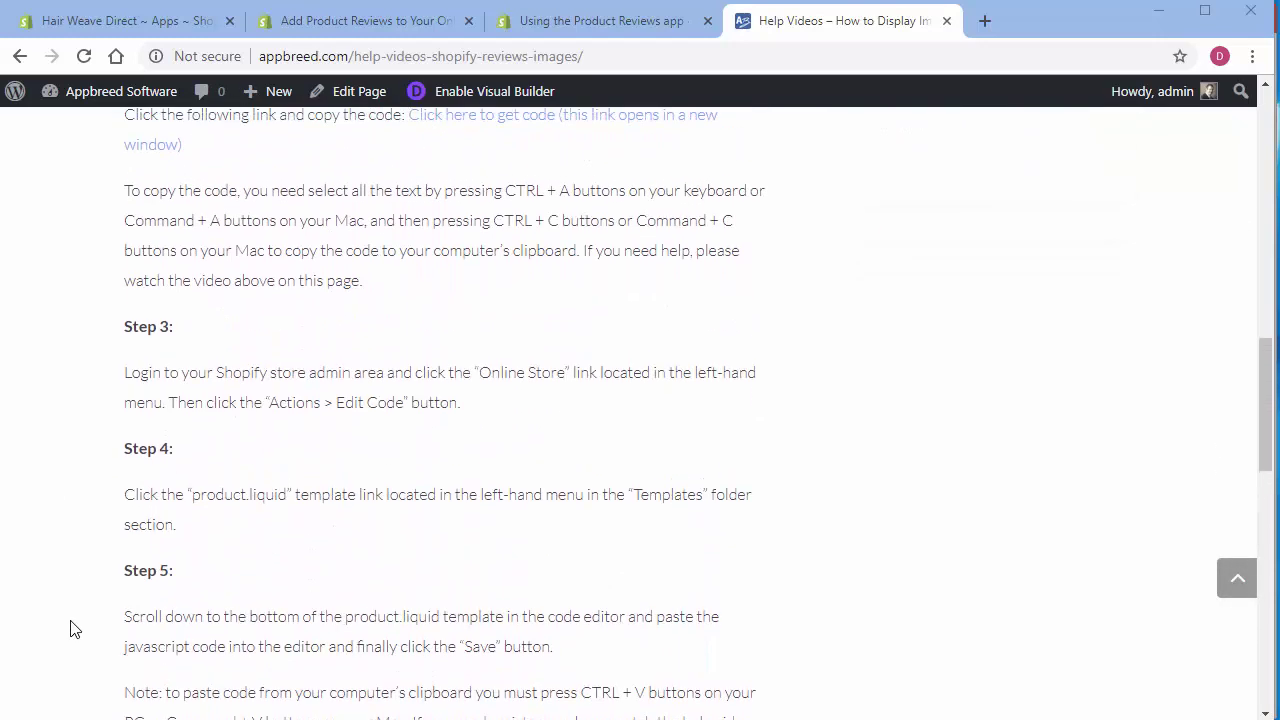
pyautogui.scroll(2, 150, 580)
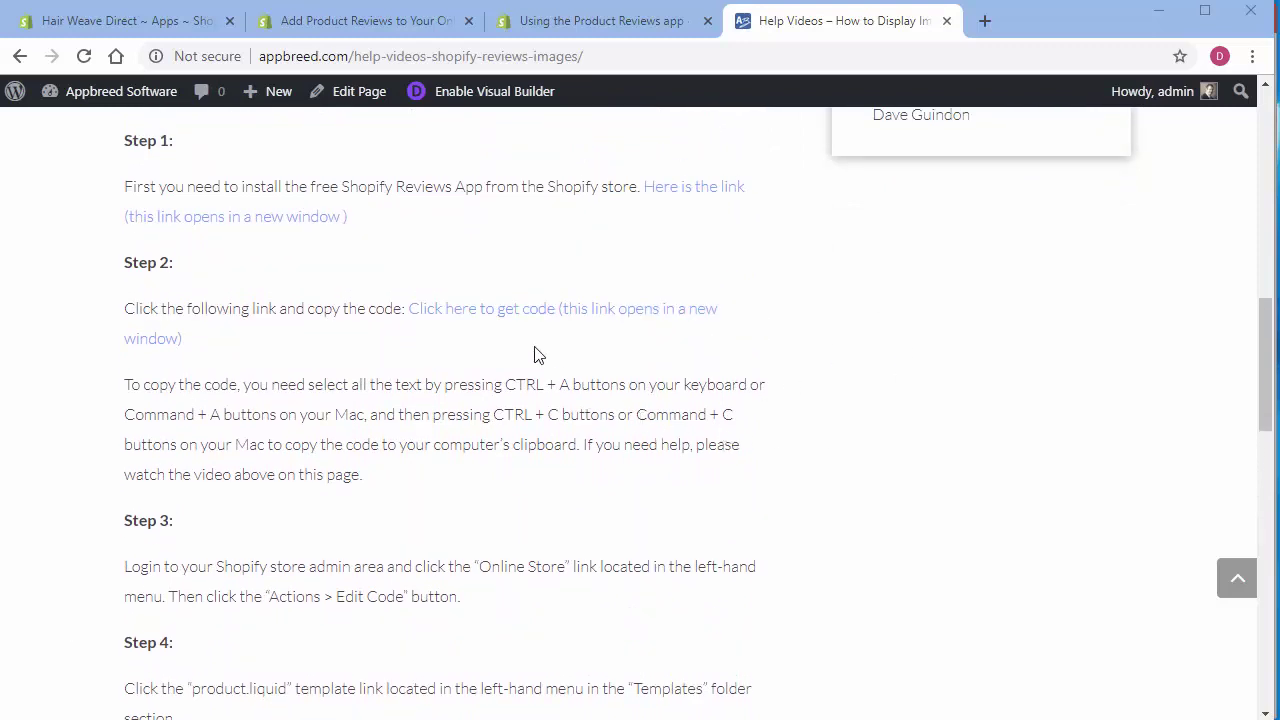
pyautogui.click(508, 313)
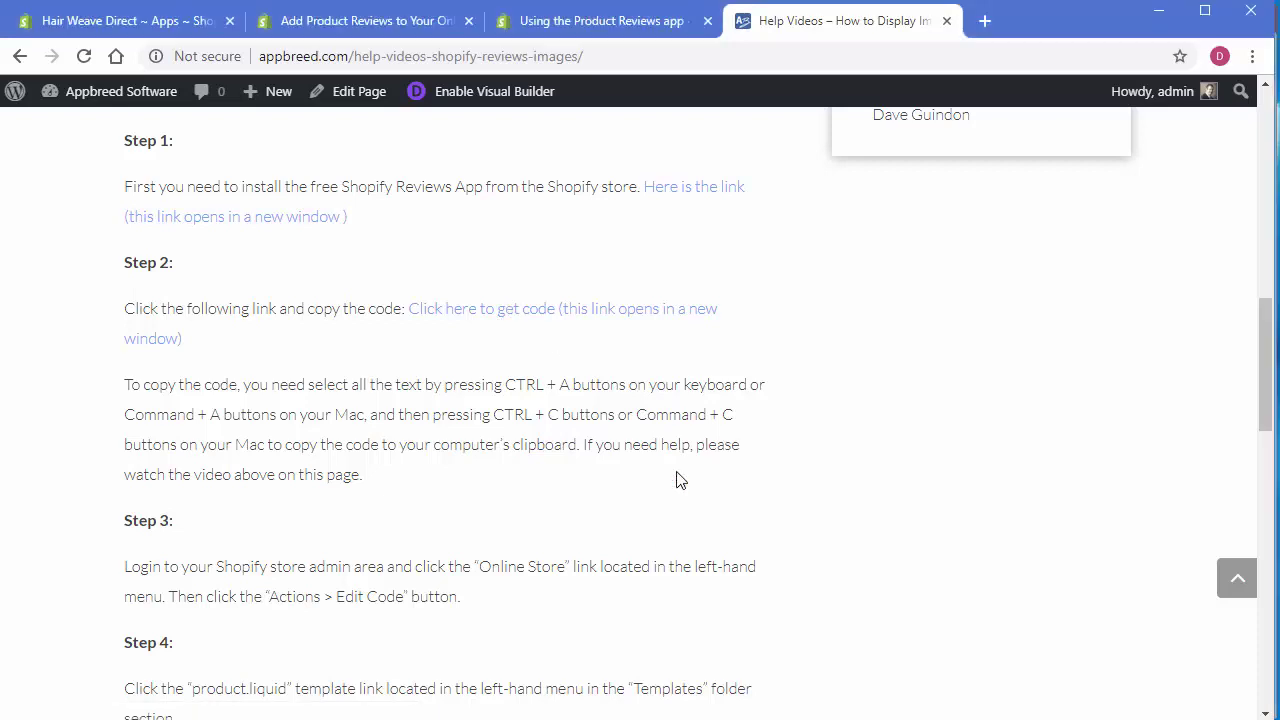
# Step: Look through the script in shopify-reviews-code.txt and copy all of it to the clipboard
pyautogui.scroll(-1, 718, 500)
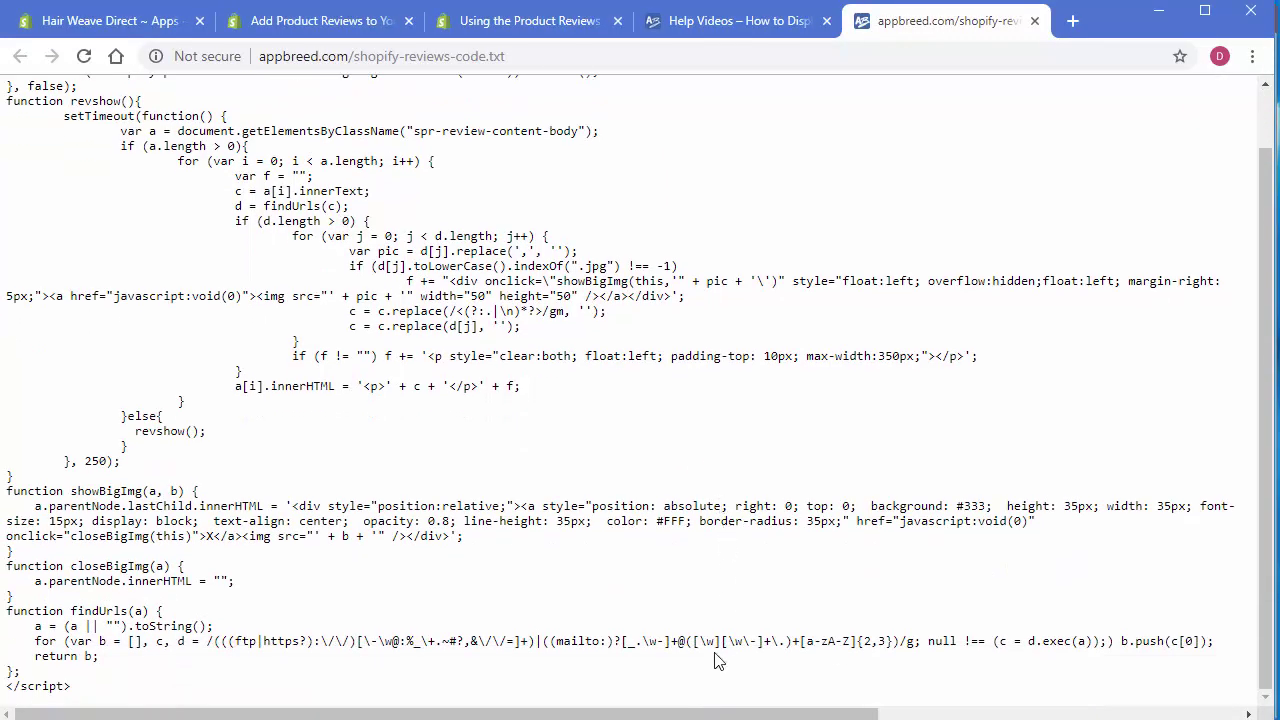
pyautogui.scroll(1, 710, 640)
pyautogui.scroll(-1, 680, 600)
pyautogui.scroll(1, 621, 440)
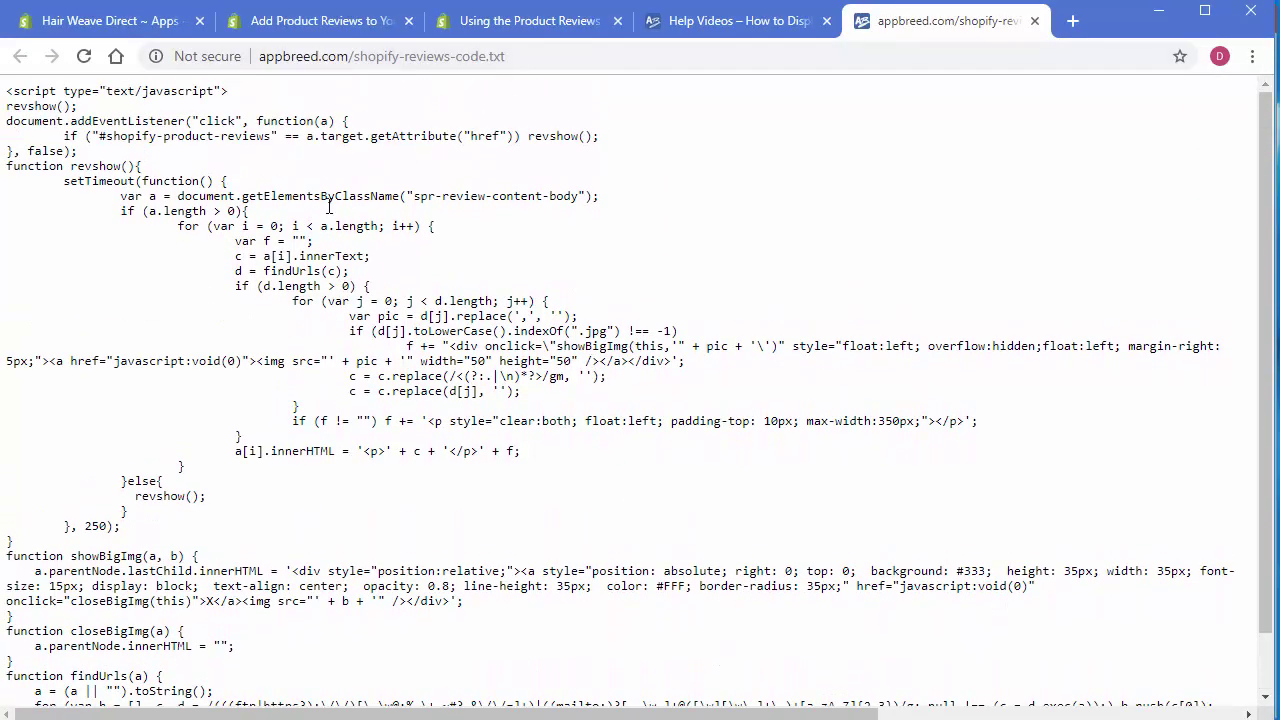
pyautogui.rightClick(424, 247)
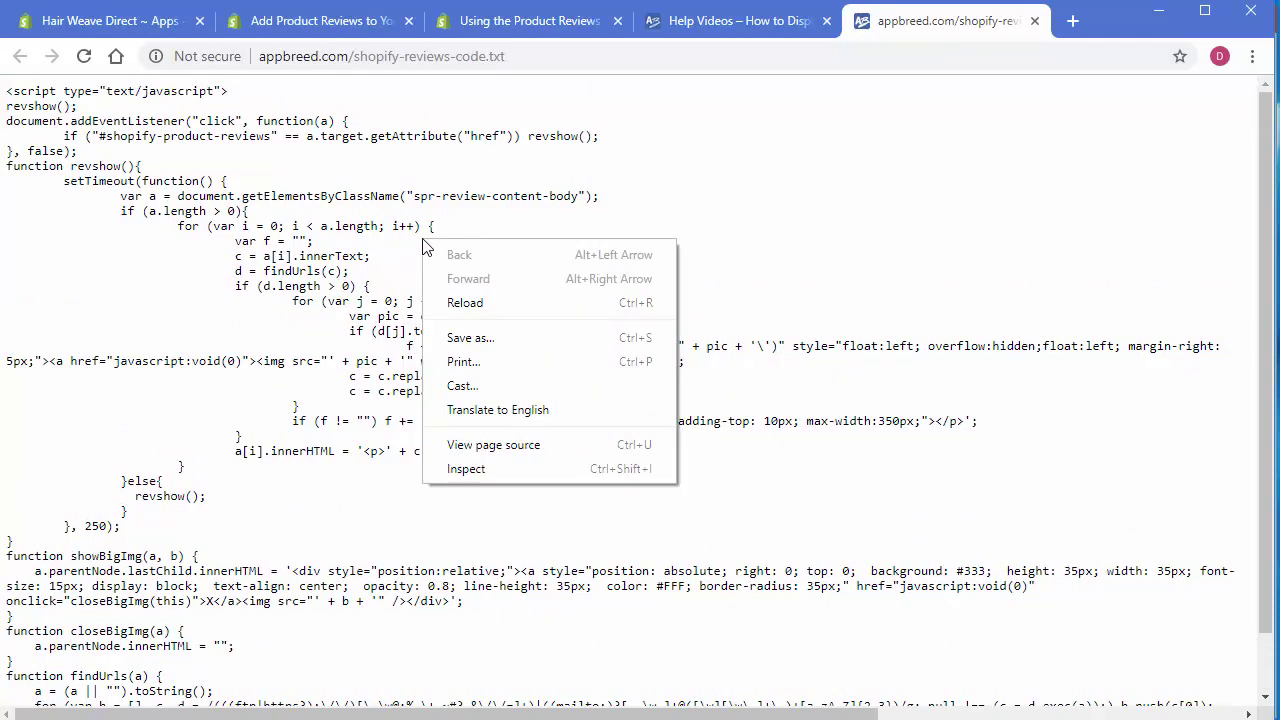
pyautogui.click(270, 230)
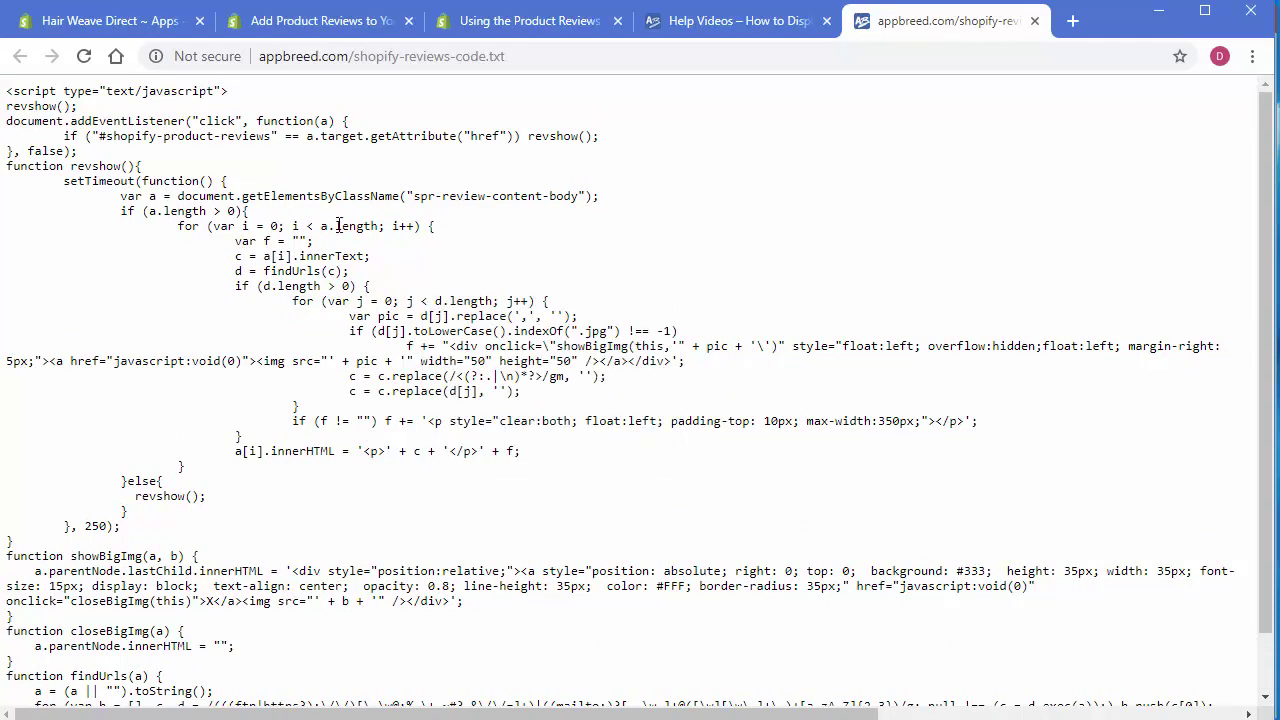
pyautogui.hotkey('ctrl', 'a')
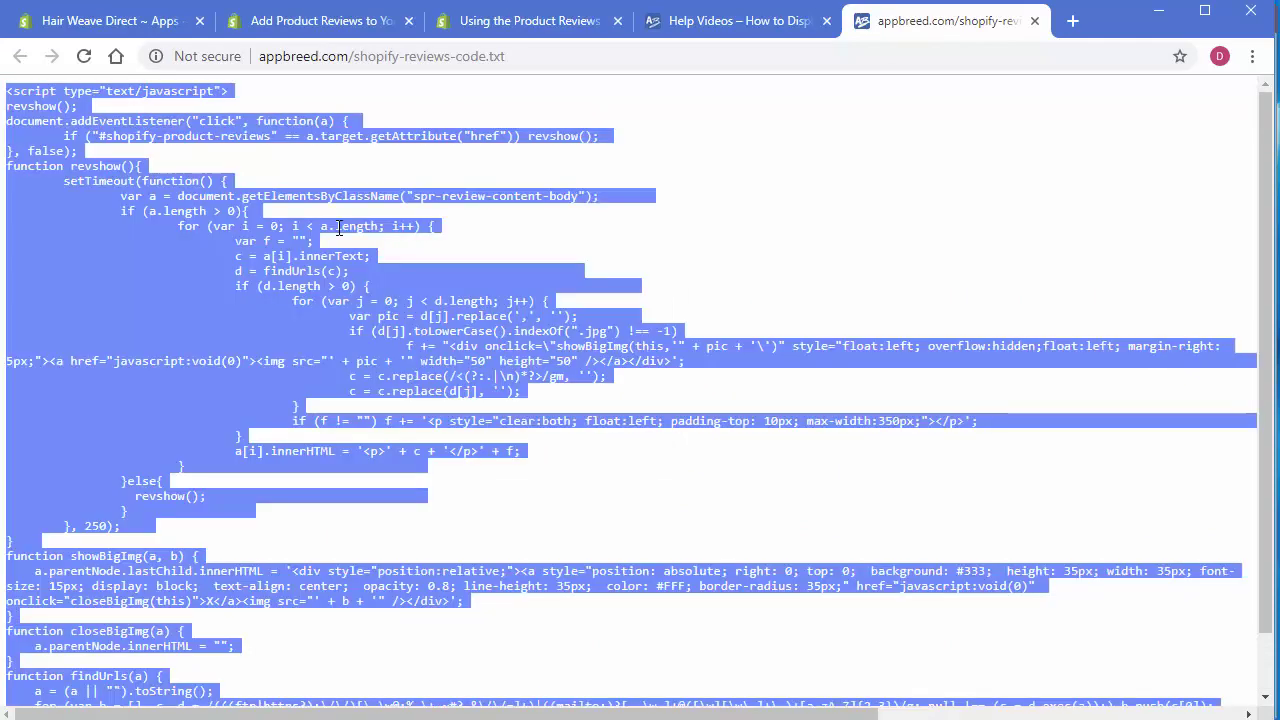
pyautogui.rightClick(307, 270)
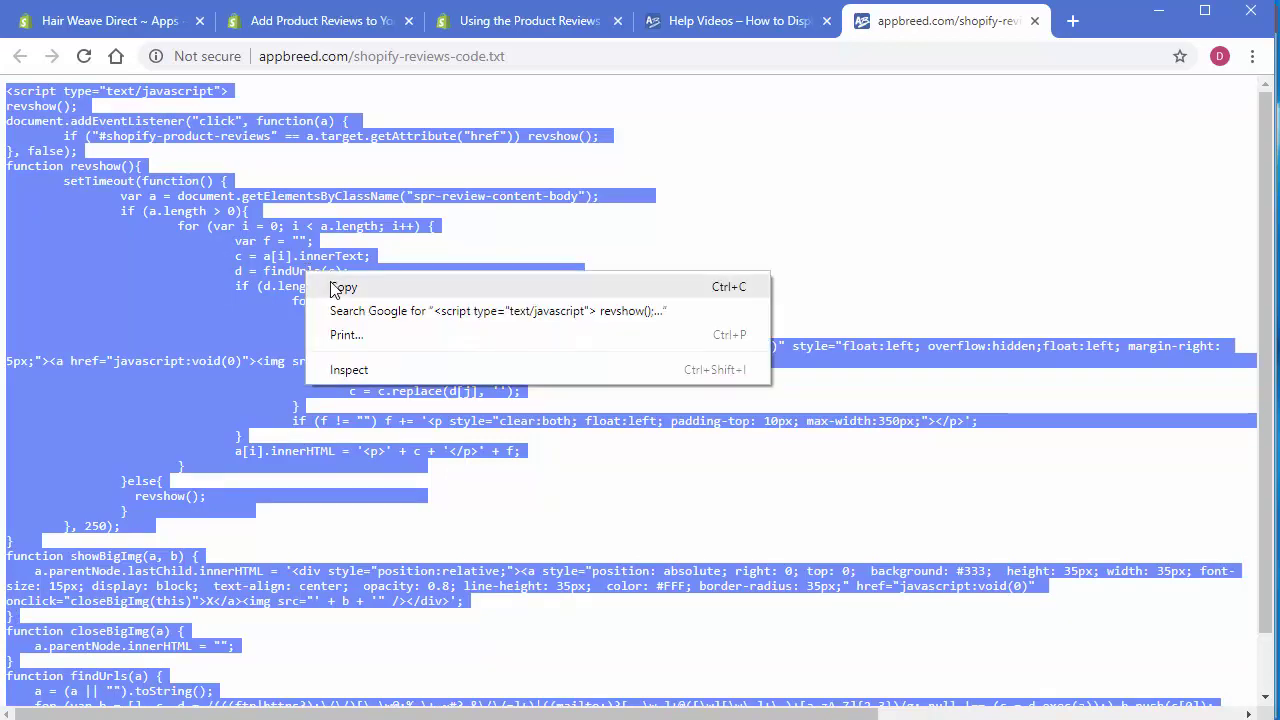
pyautogui.click(340, 285)
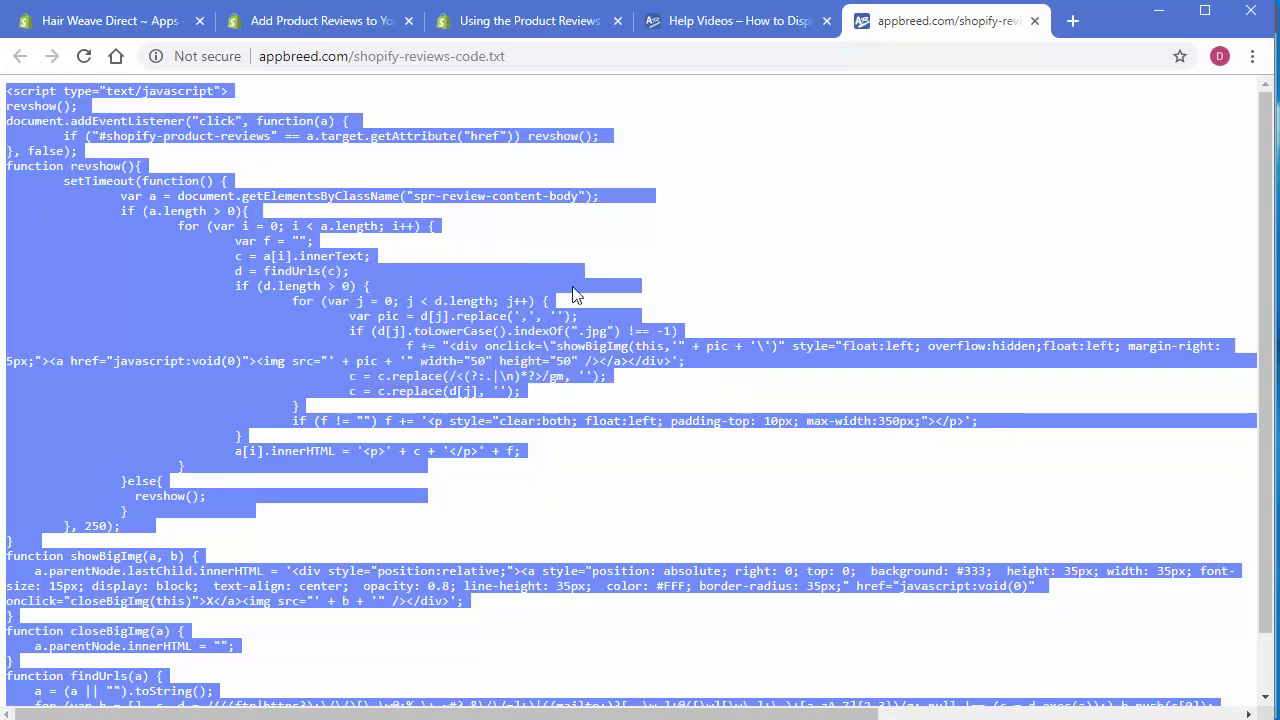
# Step: Return to the Shopify admin and open the product.liquid template in the current Commercifythemev2-0 theme's code editor
pyautogui.click(133, 33)
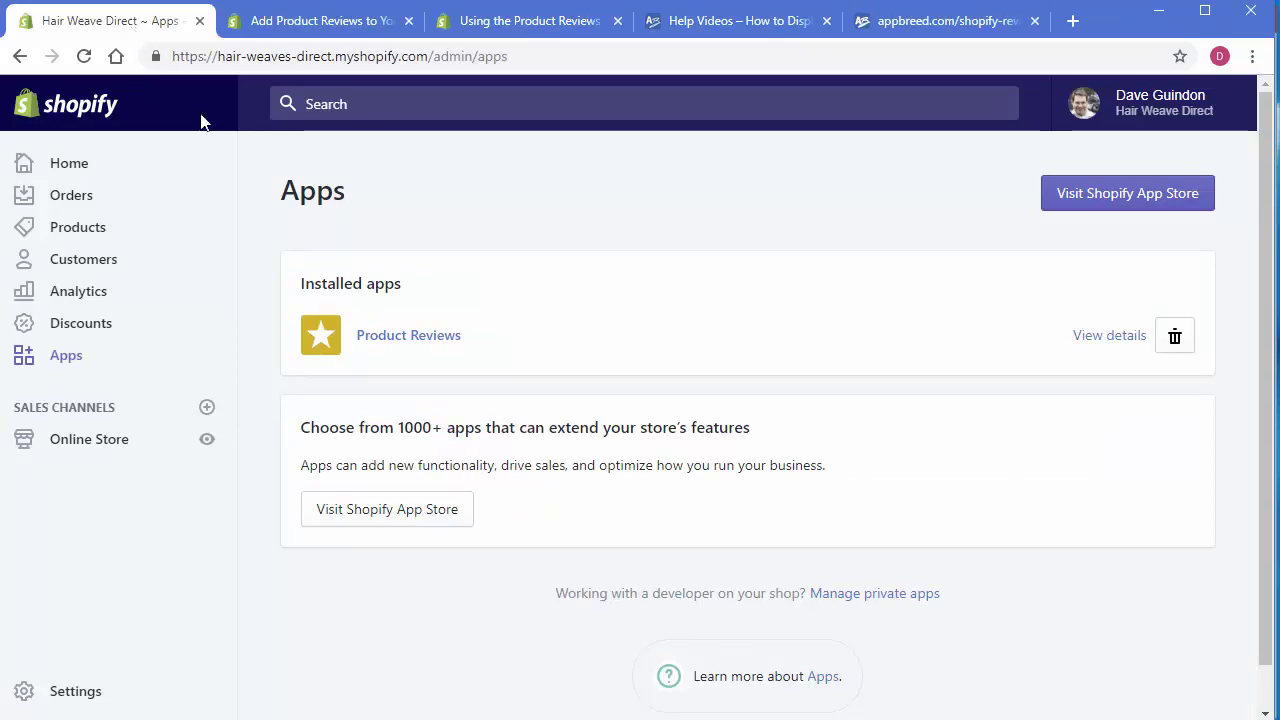
pyautogui.click(80, 443)
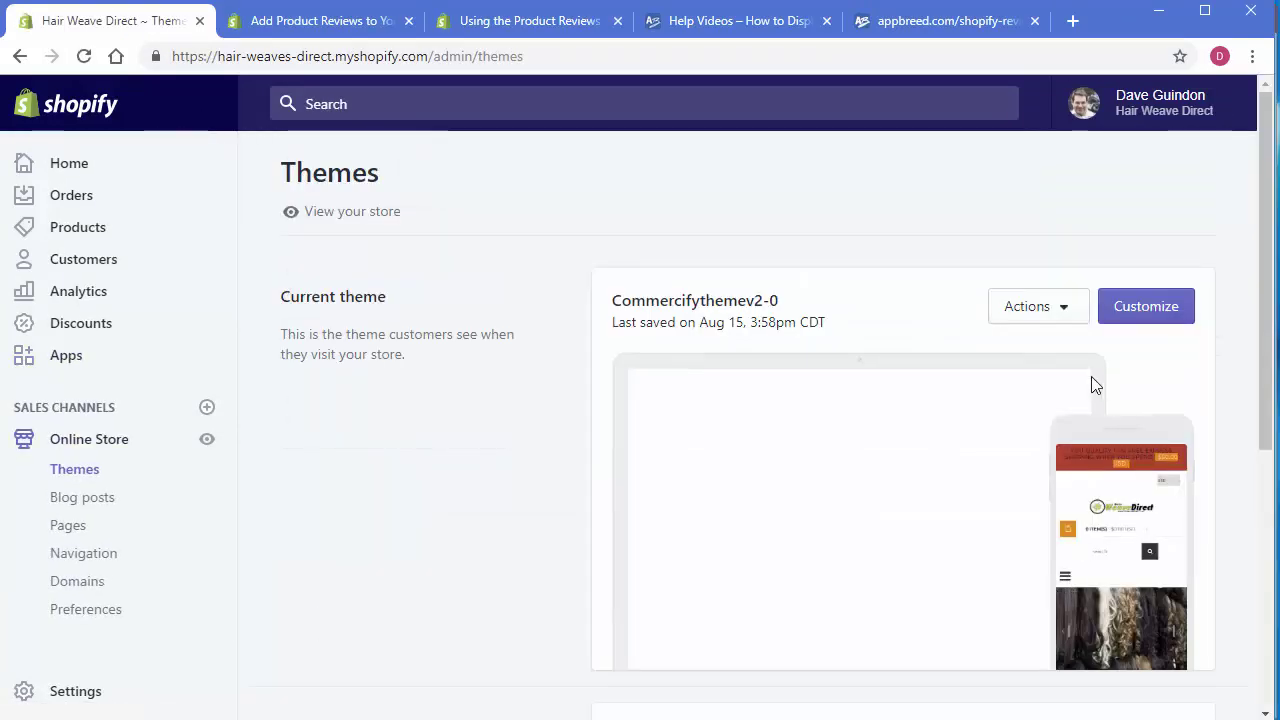
pyautogui.click(1054, 320)
pyautogui.click(1012, 529)
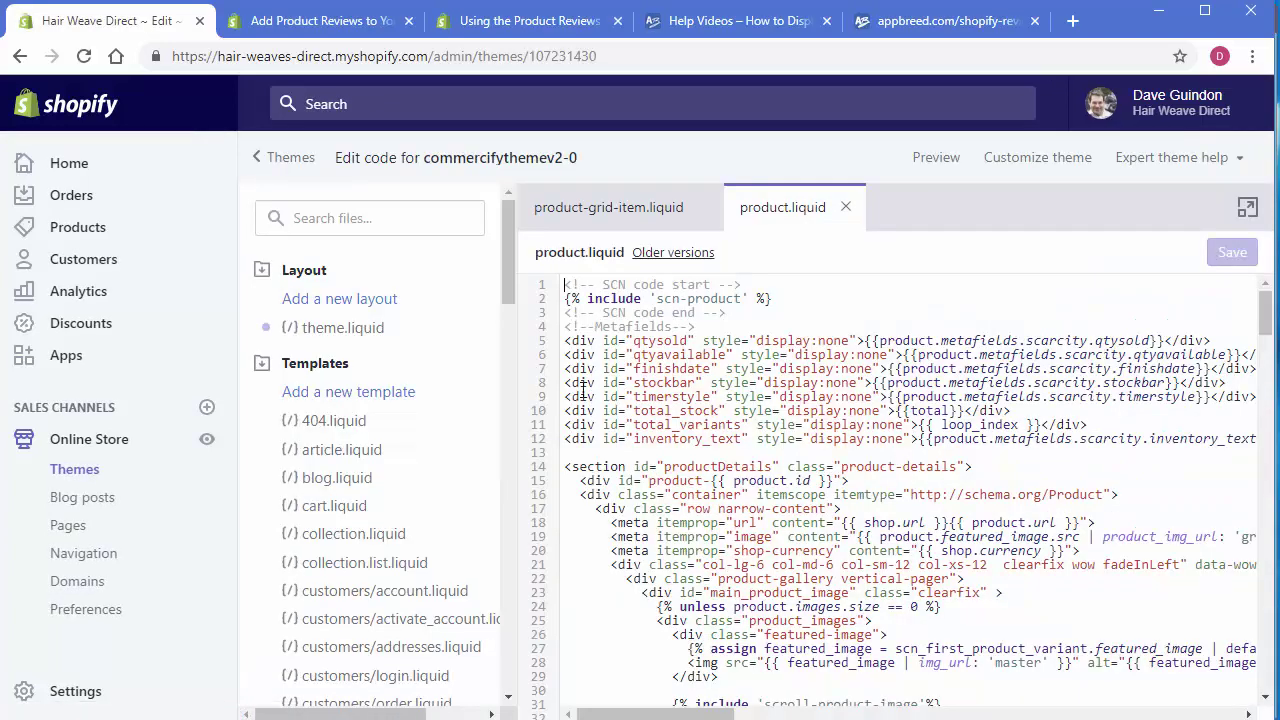
pyautogui.moveTo(513, 260); pyautogui.dragTo(511, 343)
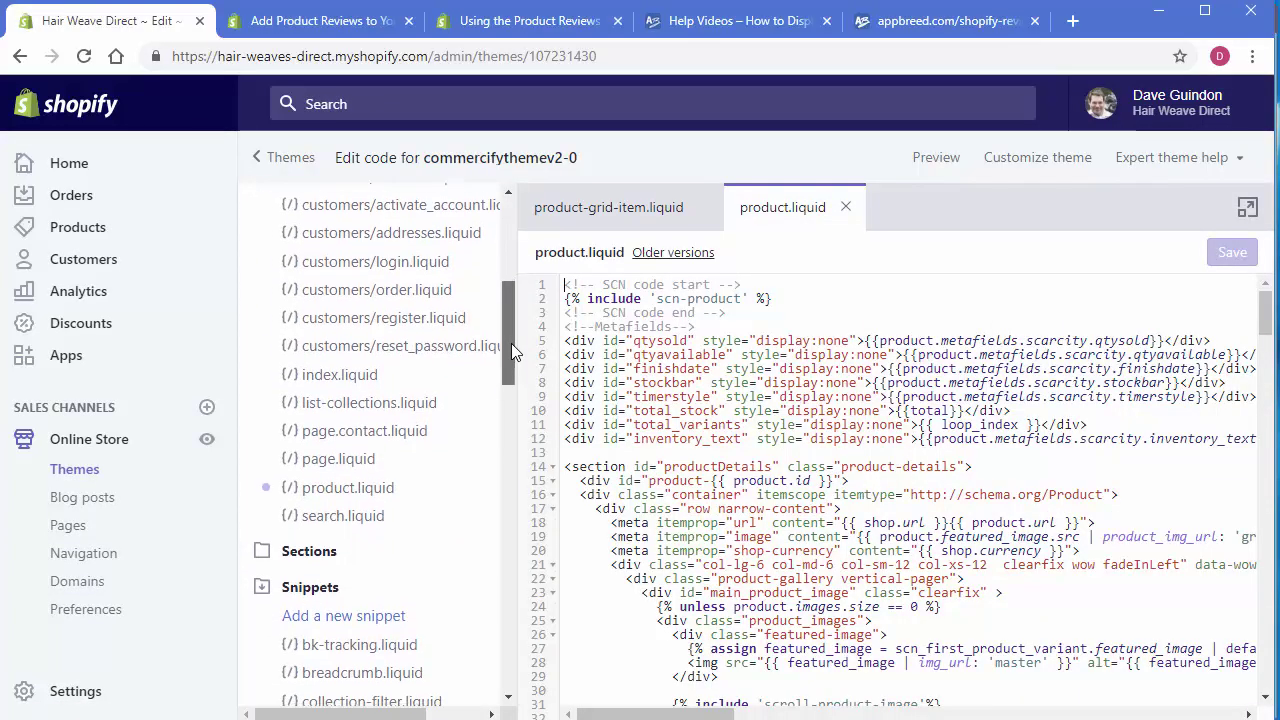
pyautogui.click(330, 497)
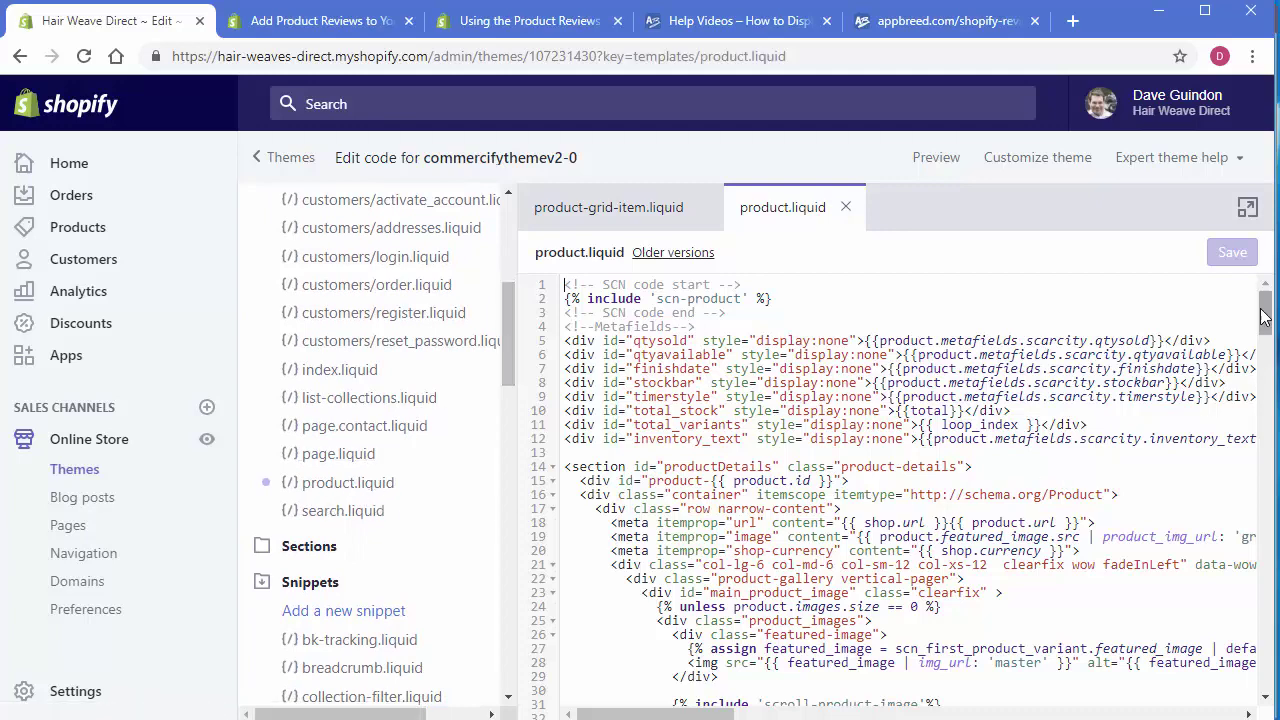
# Step: Locate the div with the id shopify-product-reviews in product.liquid and highlight its opening tag
pyautogui.moveTo(1265, 317); pyautogui.dragTo(1263, 387)
pyautogui.moveTo(1262, 420); pyautogui.dragTo(1265, 531)
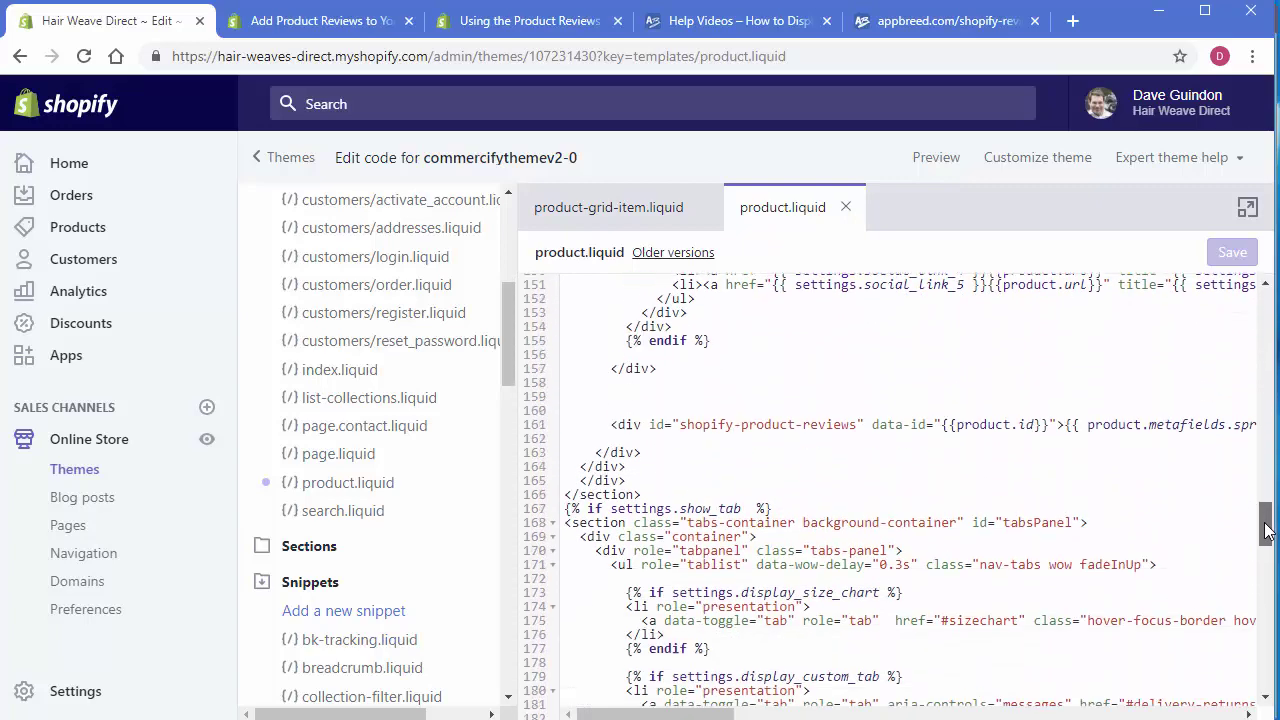
pyautogui.moveTo(612, 414); pyautogui.dragTo(1064, 416)
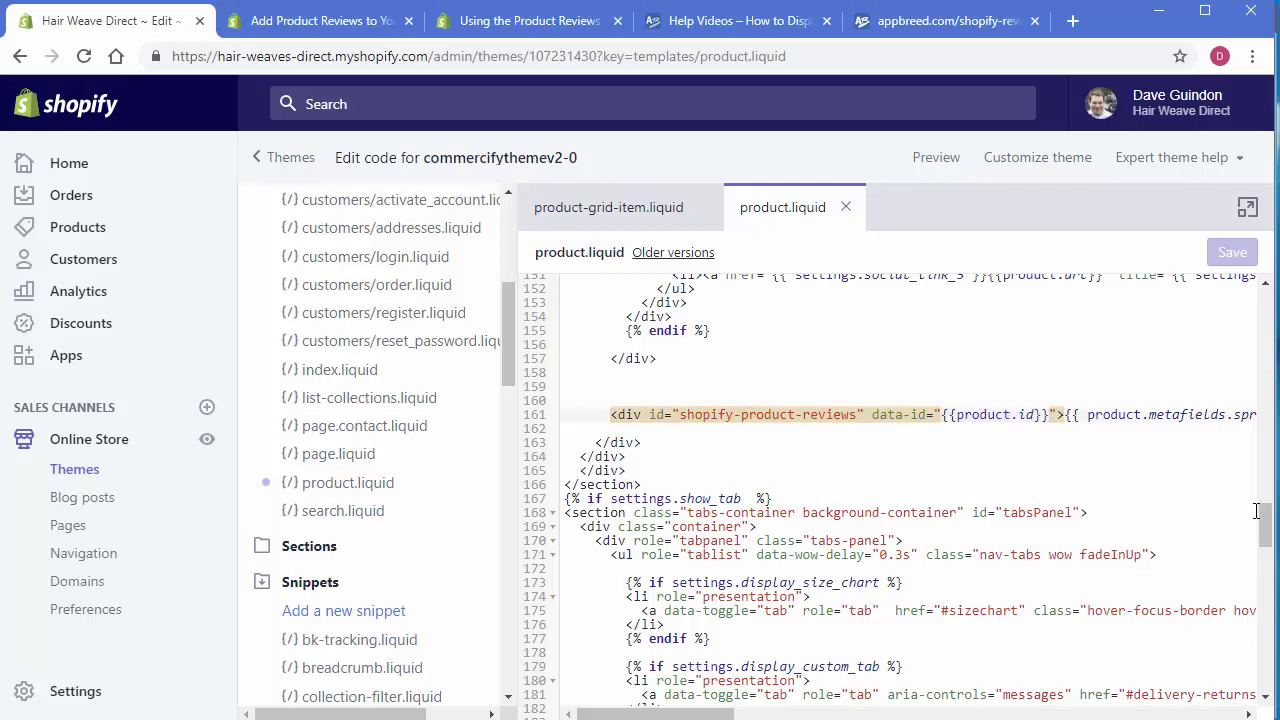
# Step: Replace the existing review script block at the end of product.liquid, below the product-script include, with the copied script
pyautogui.moveTo(1265, 525); pyautogui.dragTo(1267, 678)
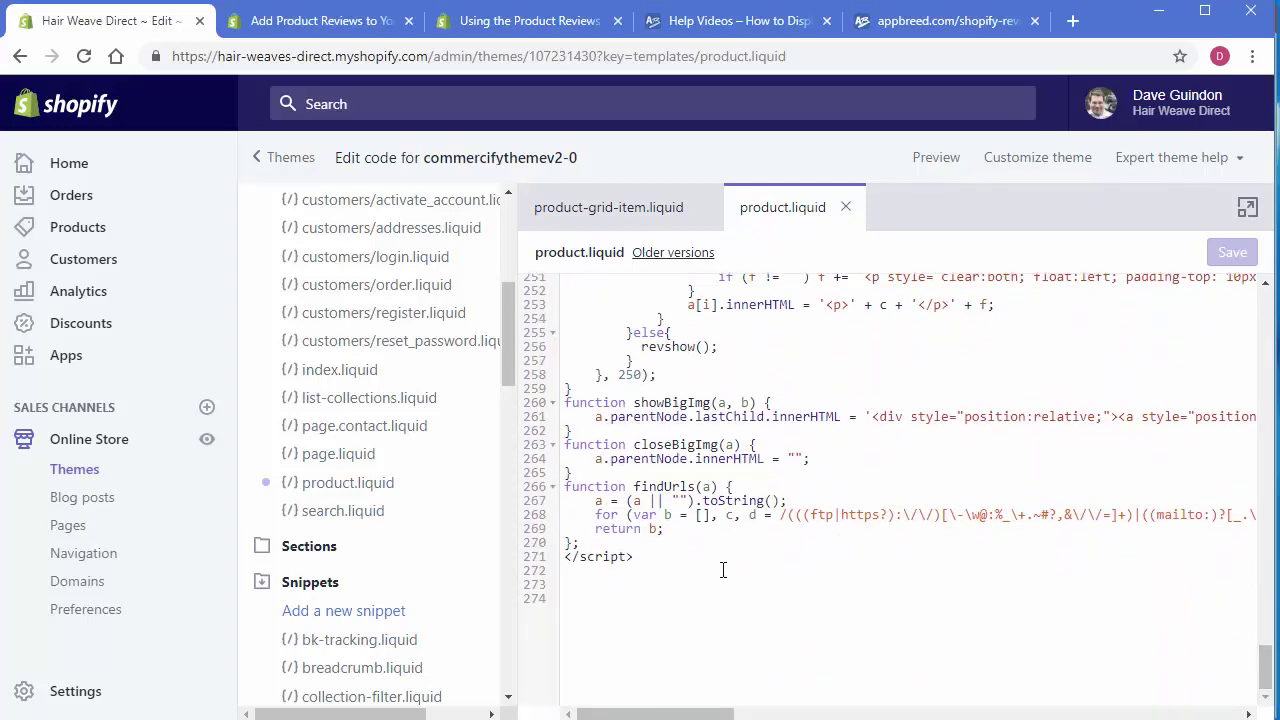
pyautogui.click(704, 558)
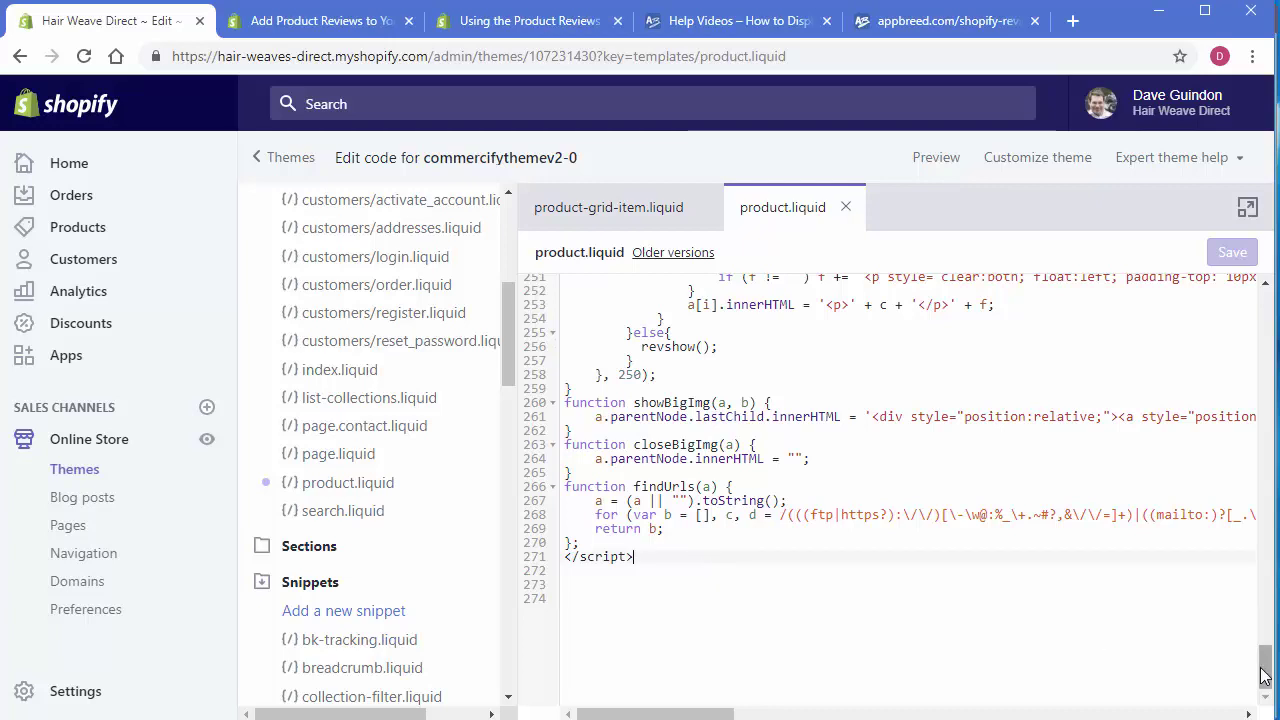
pyautogui.moveTo(1263, 675); pyautogui.dragTo(1260, 633)
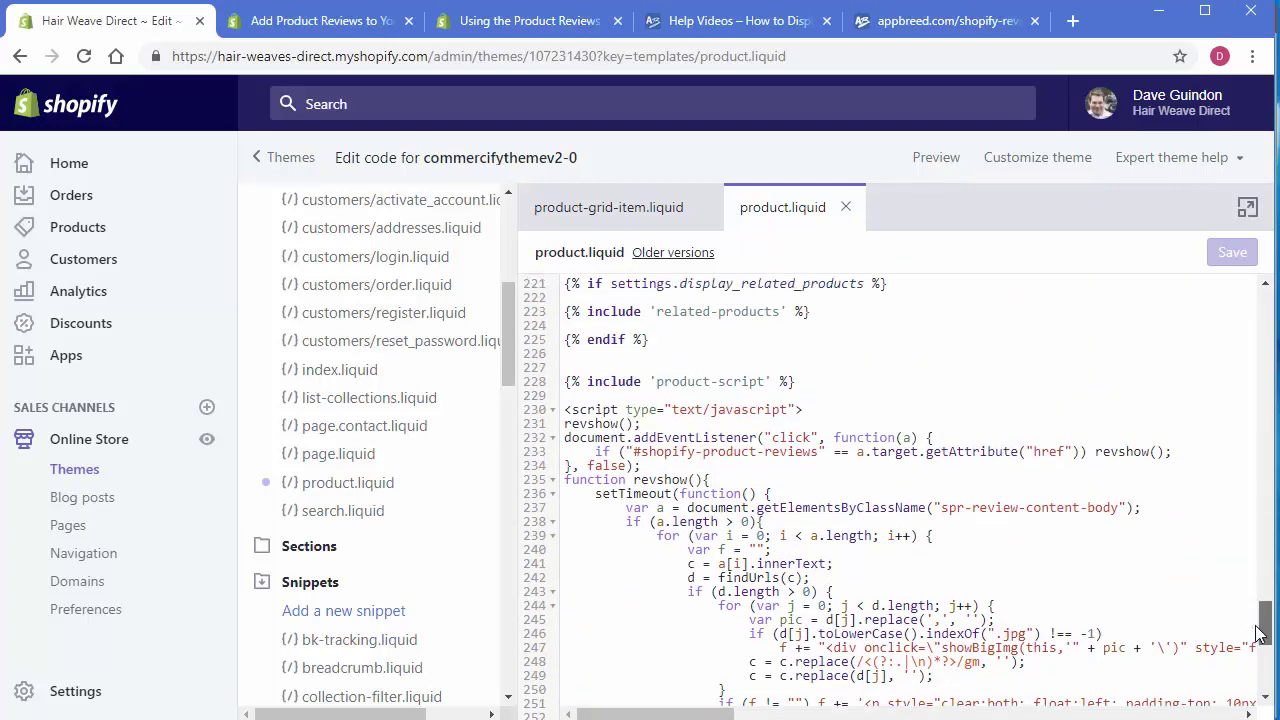
pyautogui.keyDown('shift'); pyautogui.click(566, 410); pyautogui.keyUp('shift')
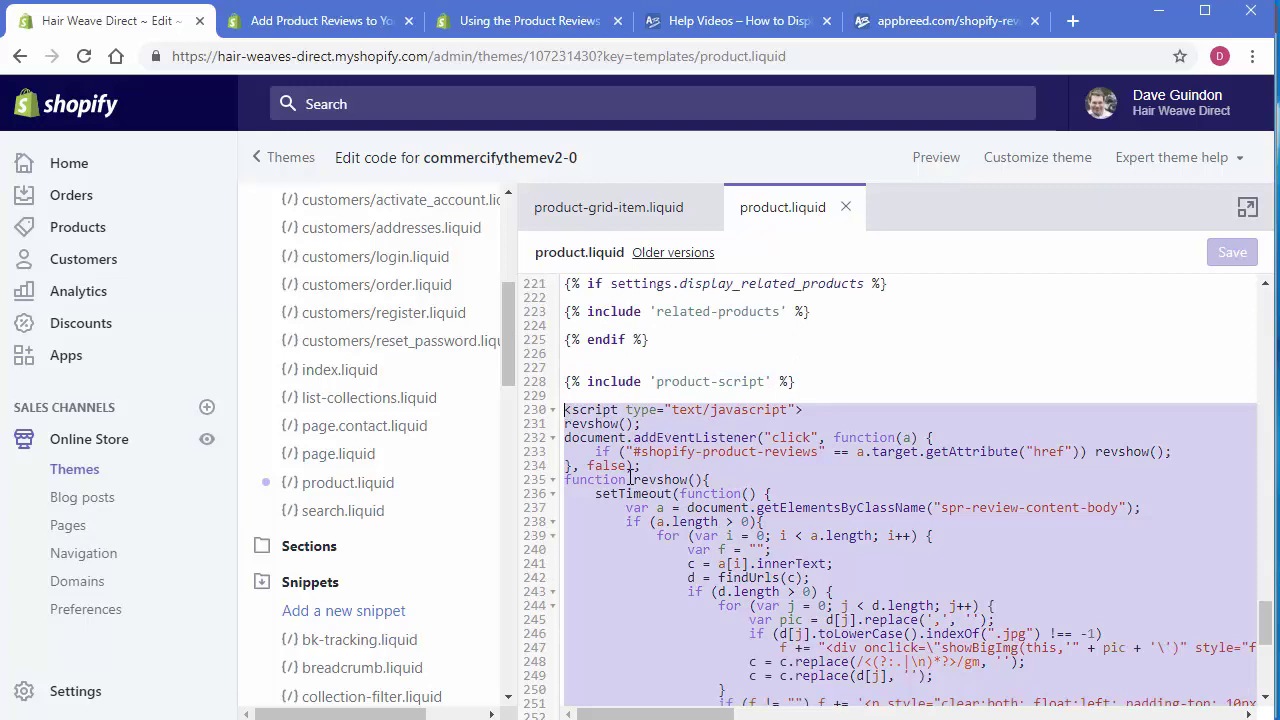
pyautogui.press('BackSpace')
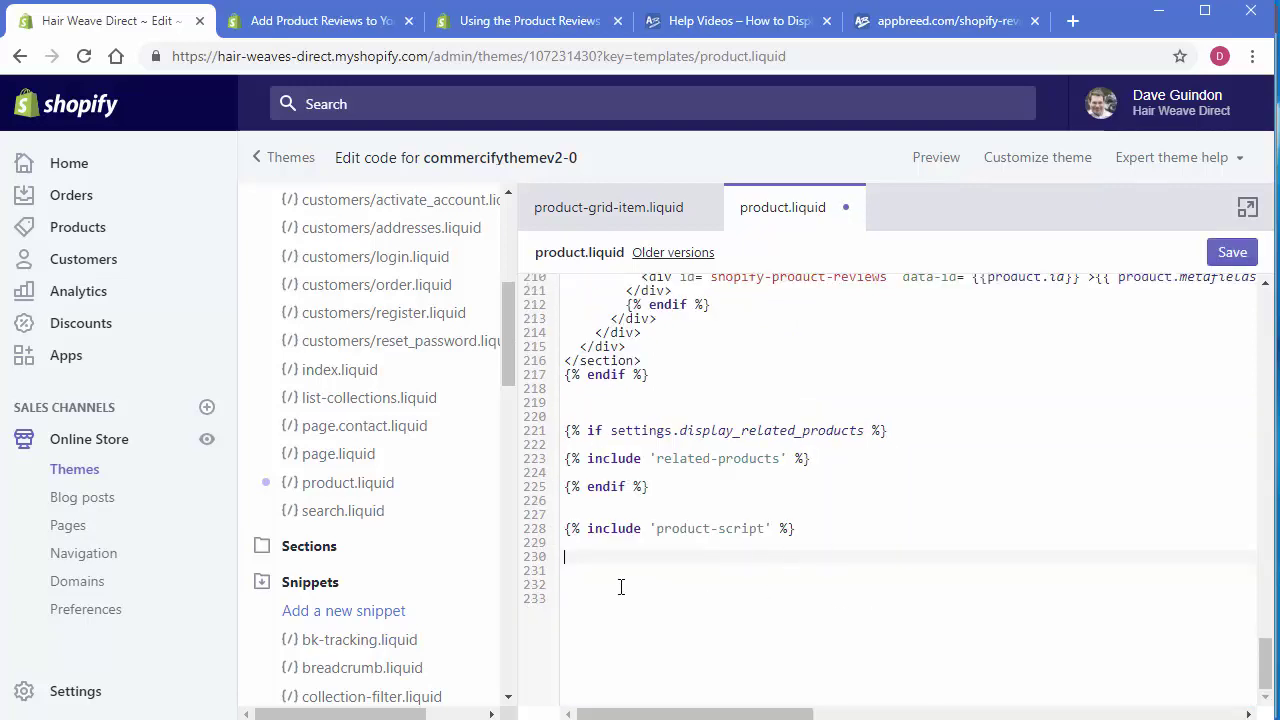
pyautogui.rightClick(577, 557)
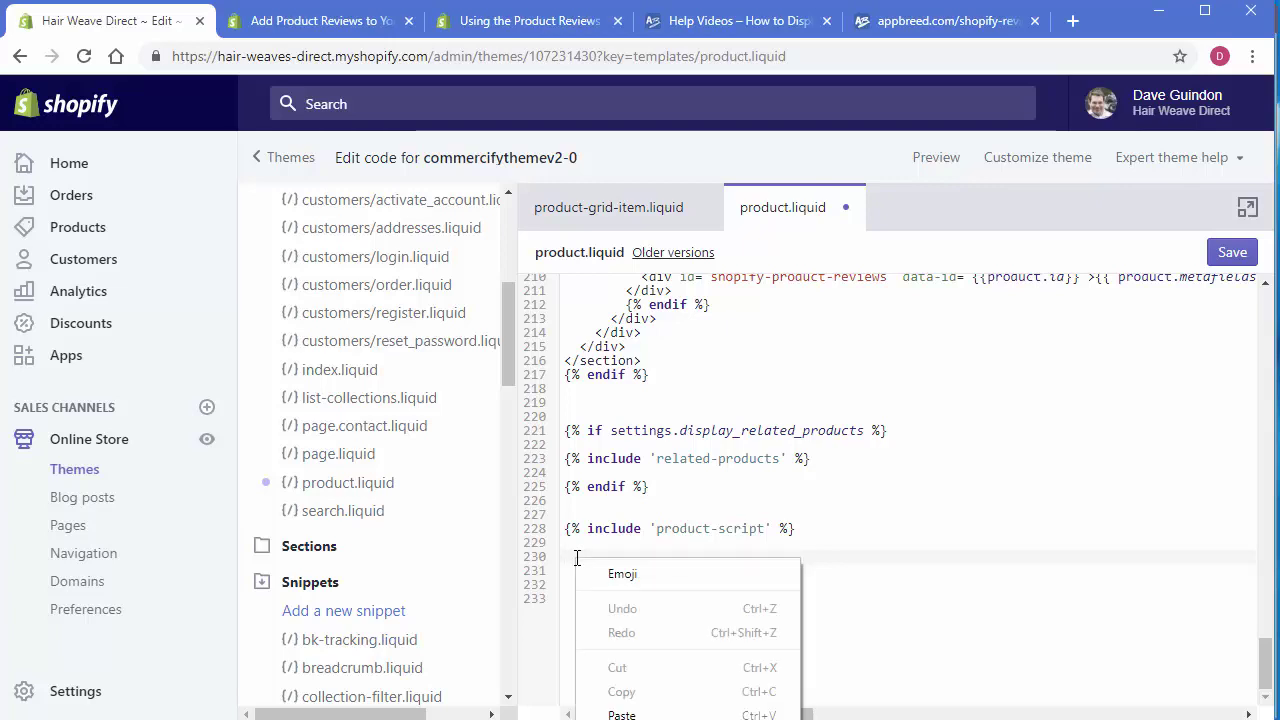
pyautogui.click(621, 714)
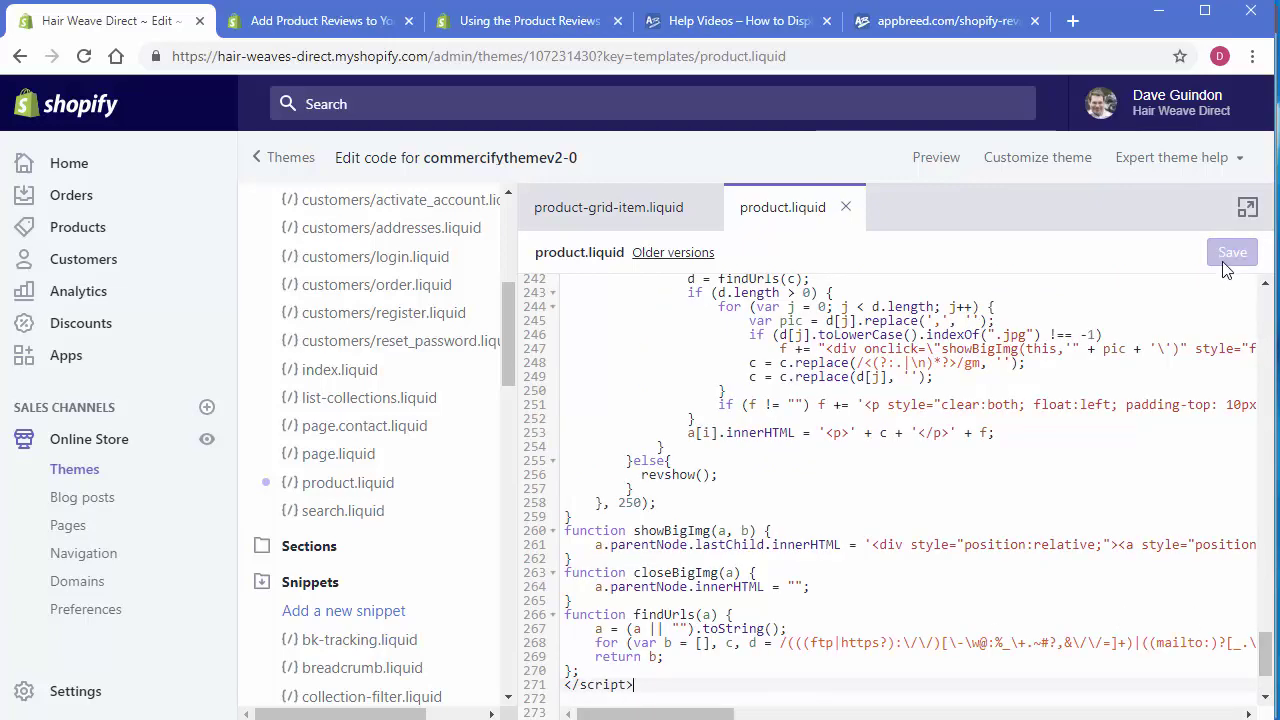
# Step: Add a blank line above the pasted script, save product.liquid and look over the script code
pyautogui.moveTo(1264, 670); pyautogui.dragTo(1272, 625)
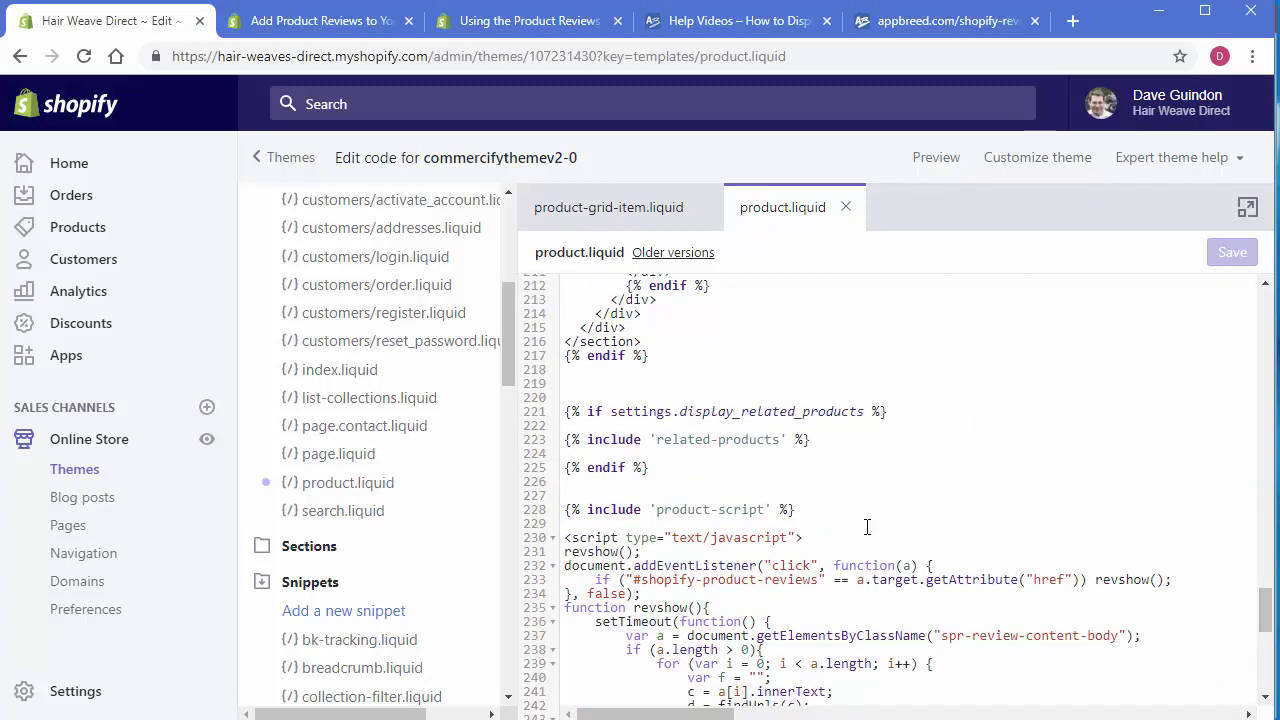
pyautogui.press('Return')
pyautogui.click(1232, 252)
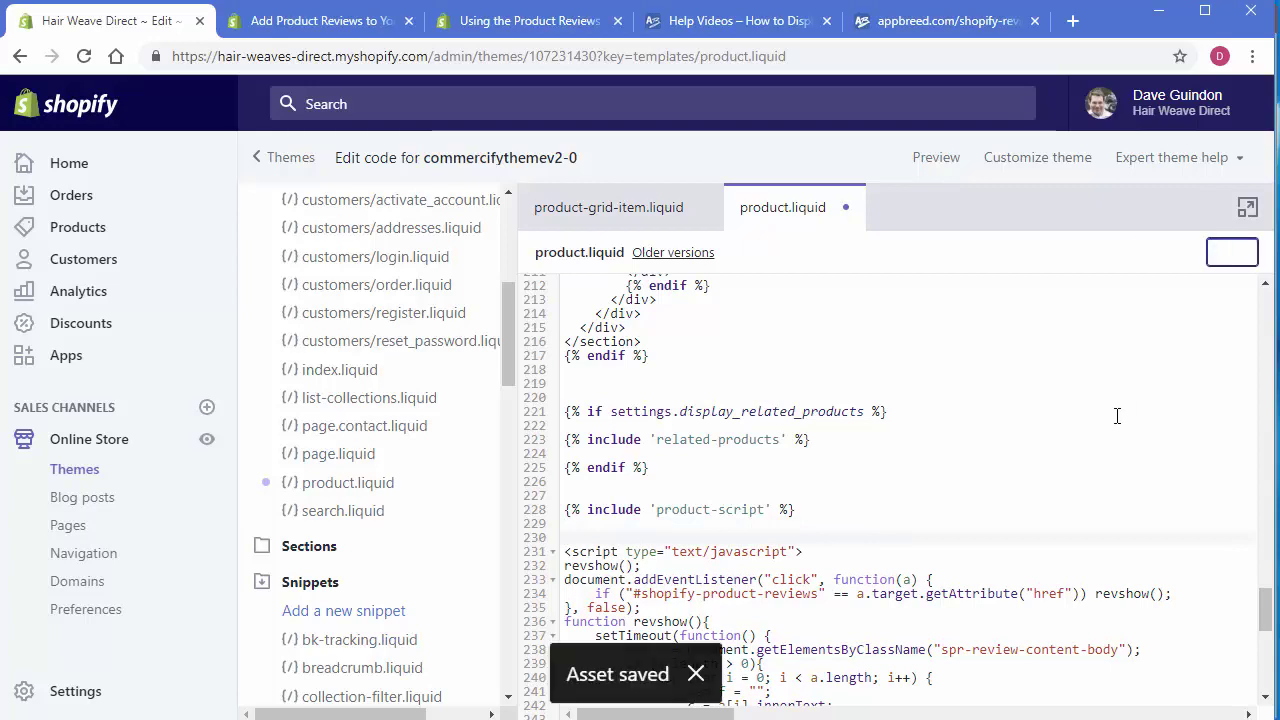
pyautogui.click(908, 464)
pyautogui.scroll(-2, 910, 595)
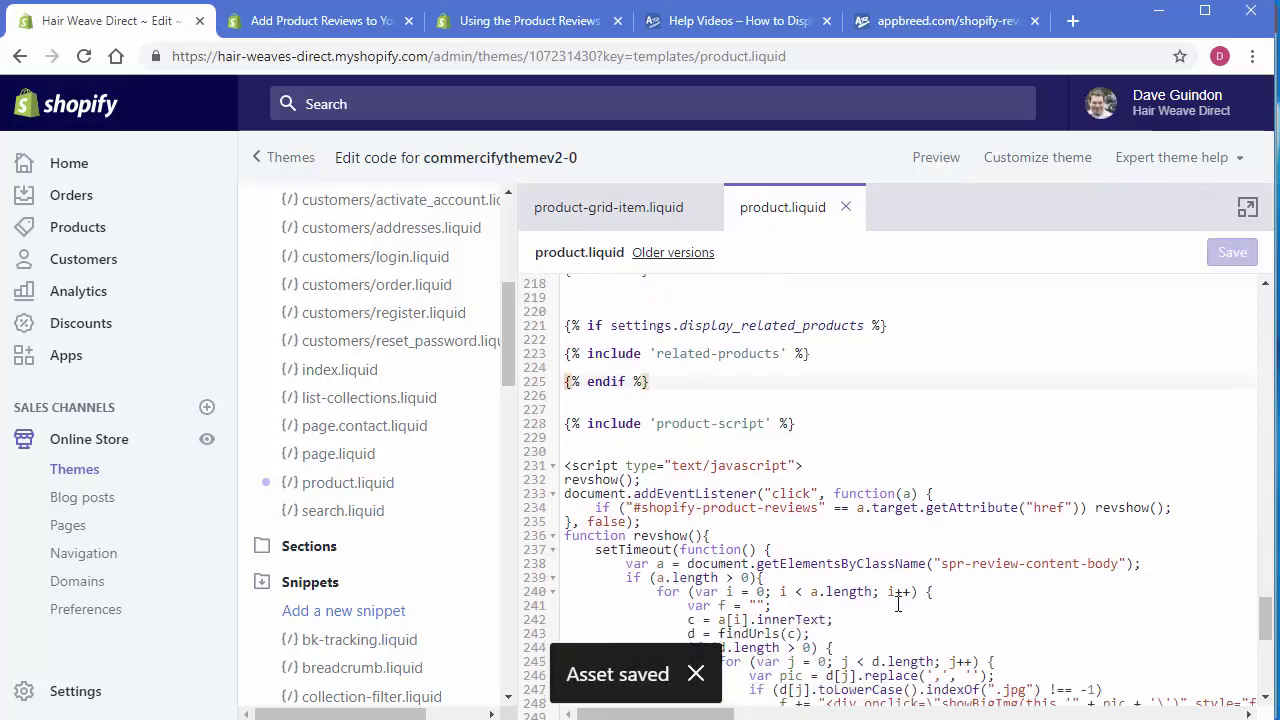
pyautogui.scroll(-2, 905, 500)
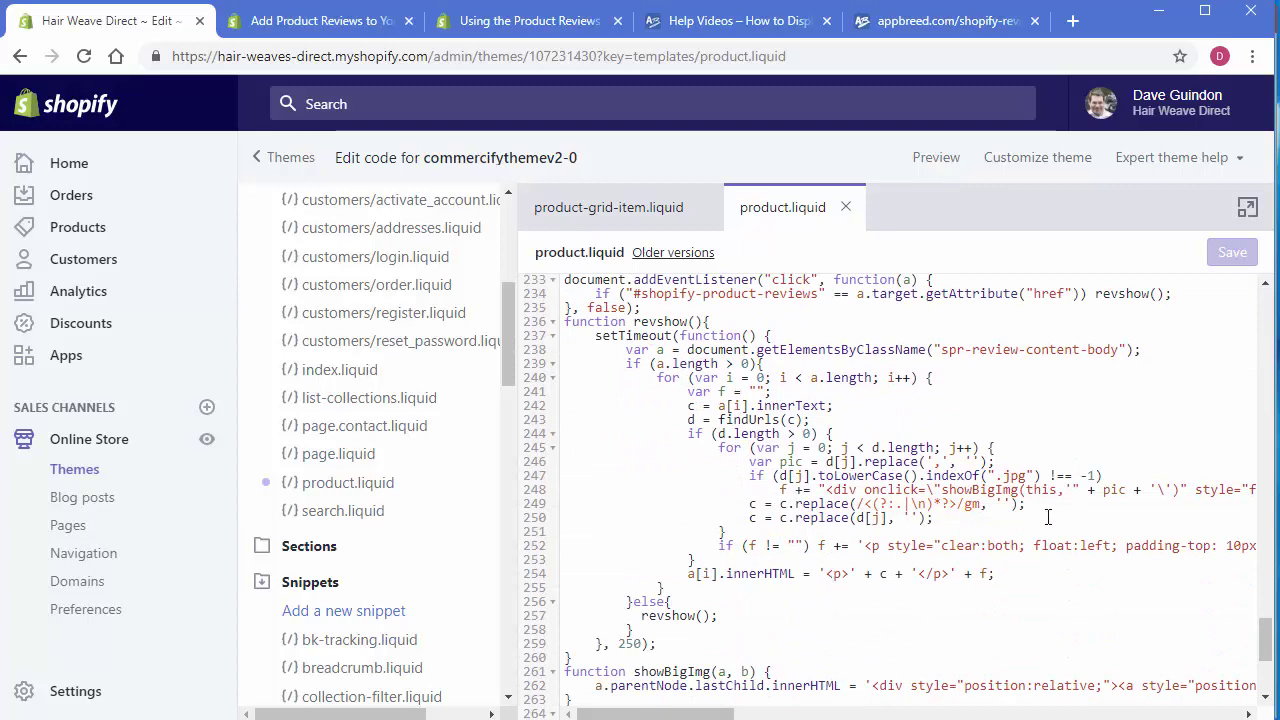
pyautogui.scroll(2, 1048, 516)
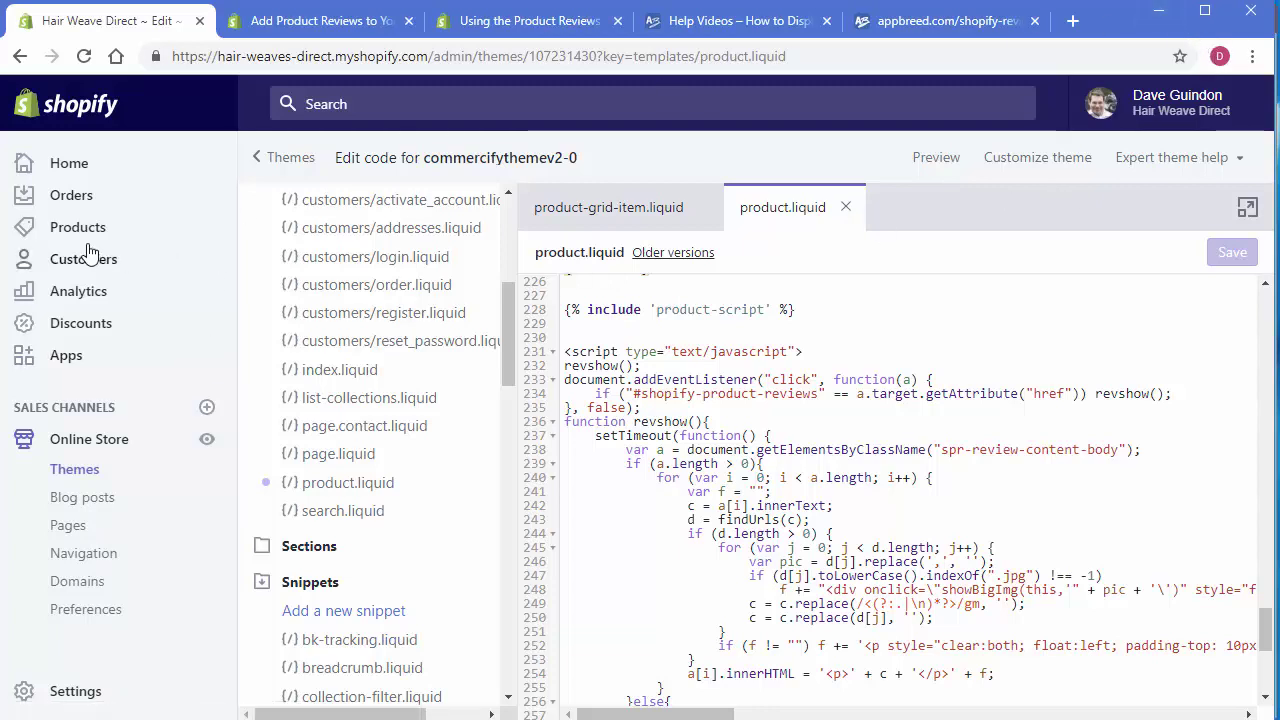
# Step: Open the store's Apps page, then switch to Ali Inspector and tick the AOSIWIG and Dream ice's hair extension products in Favorites
pyautogui.click(66, 356)
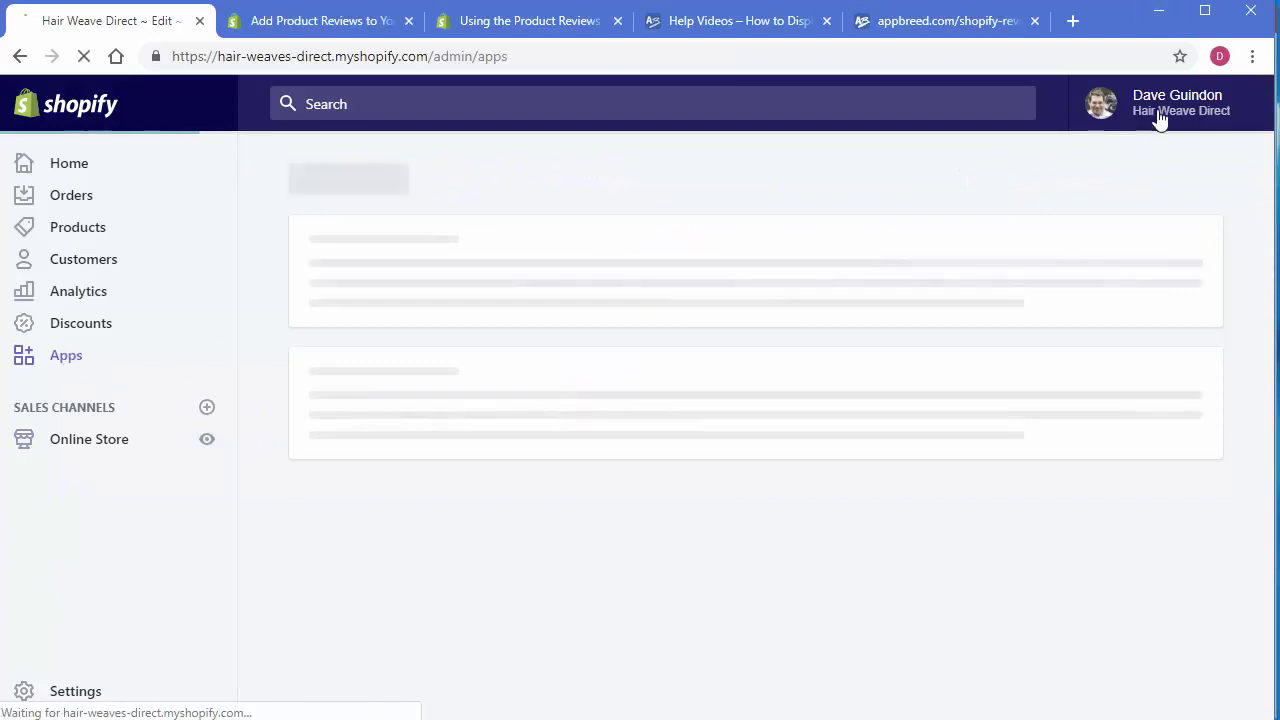
pyautogui.click(1156, 15)
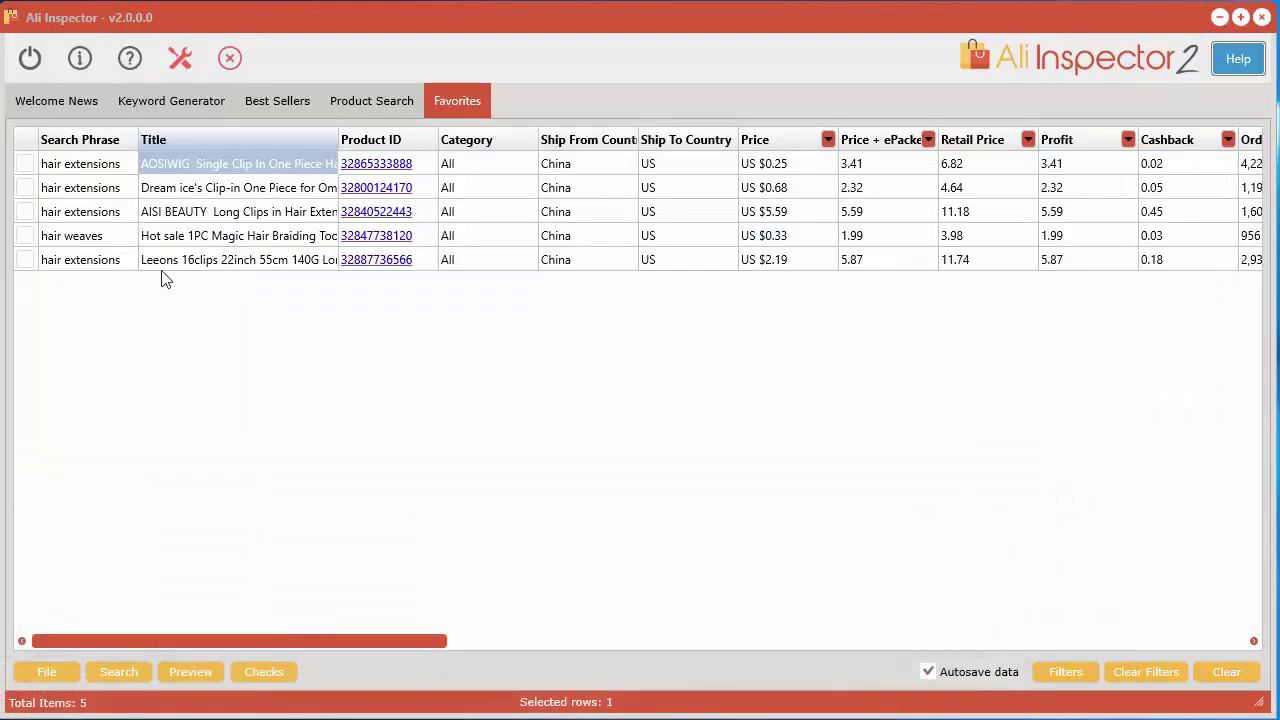
pyautogui.click(25, 168)
pyautogui.click(25, 190)
pyautogui.click(257, 195)
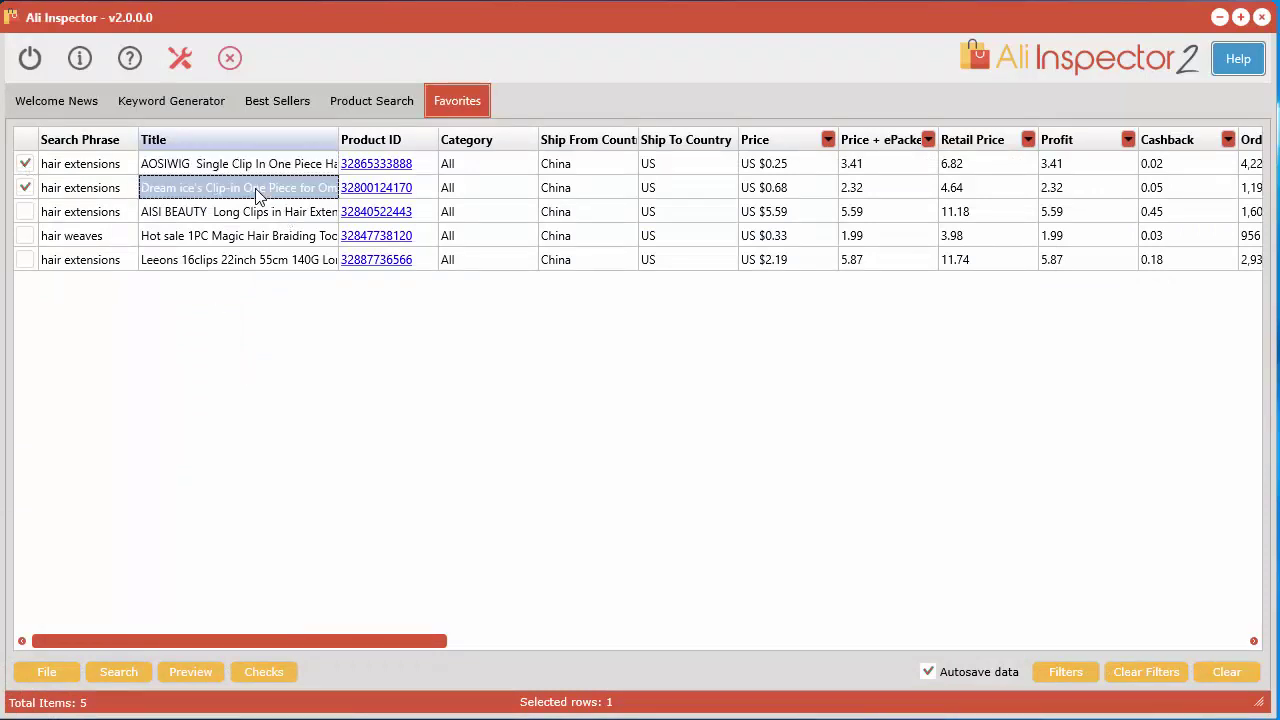
# Step: Start creating a Shopify product reviews import file for the two ticked favorites
pyautogui.click(246, 164)
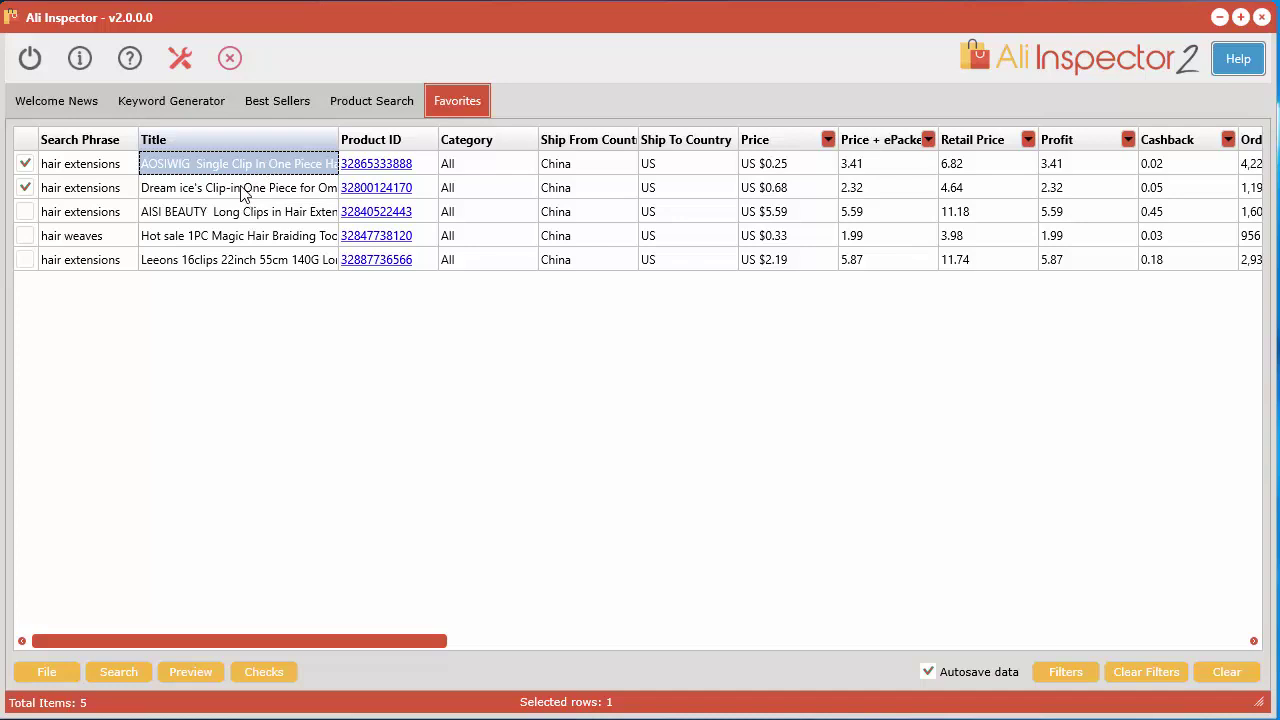
pyautogui.click(240, 190)
pyautogui.rightClick(241, 190)
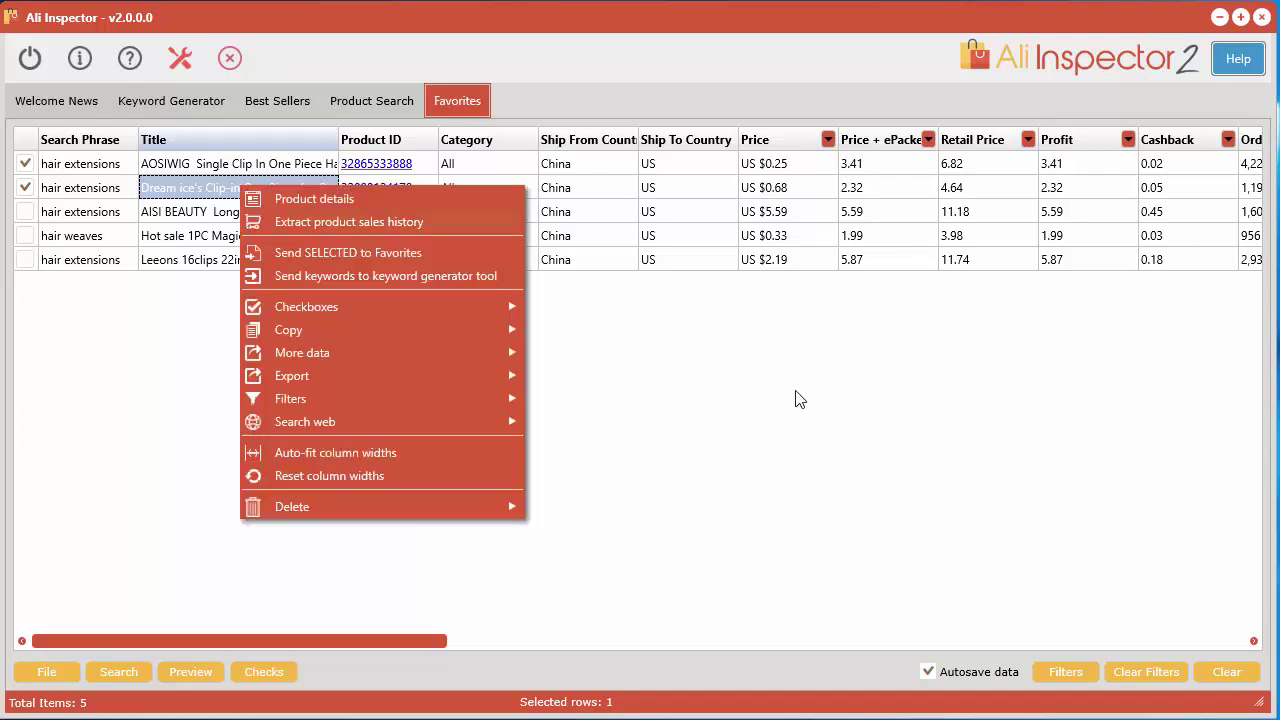
pyautogui.press('Escape')
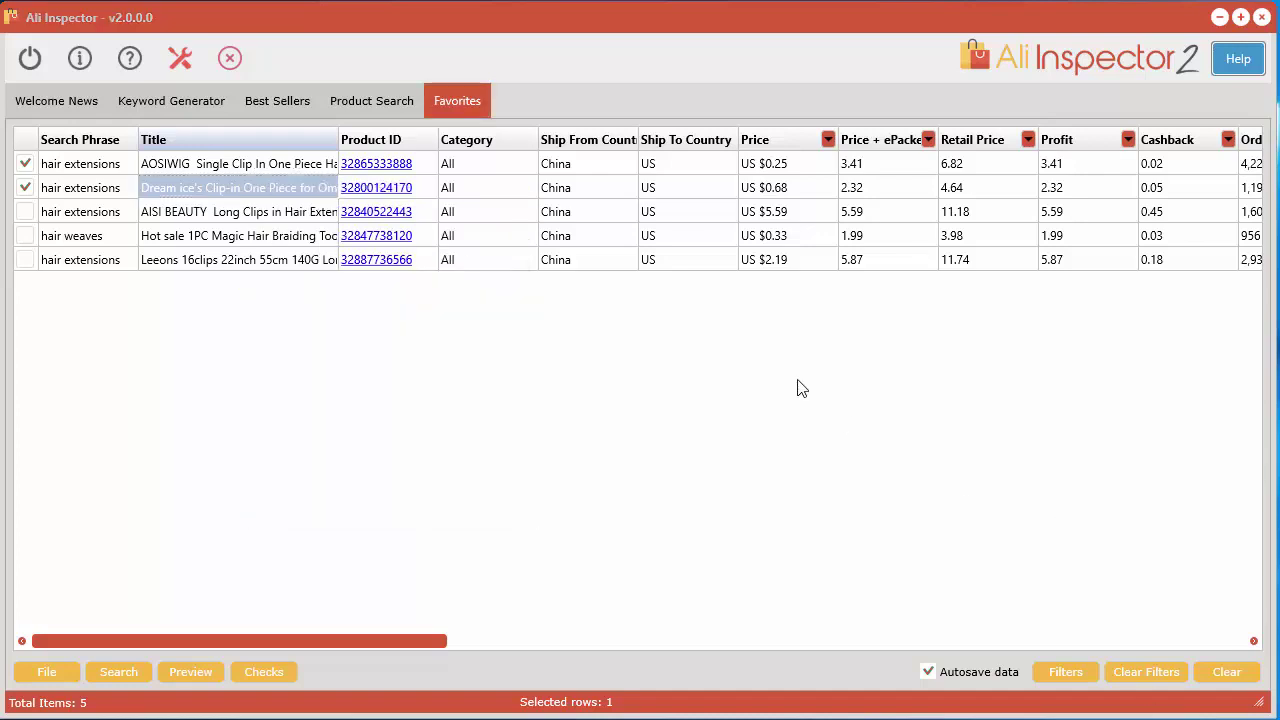
pyautogui.rightClick(601, 187)
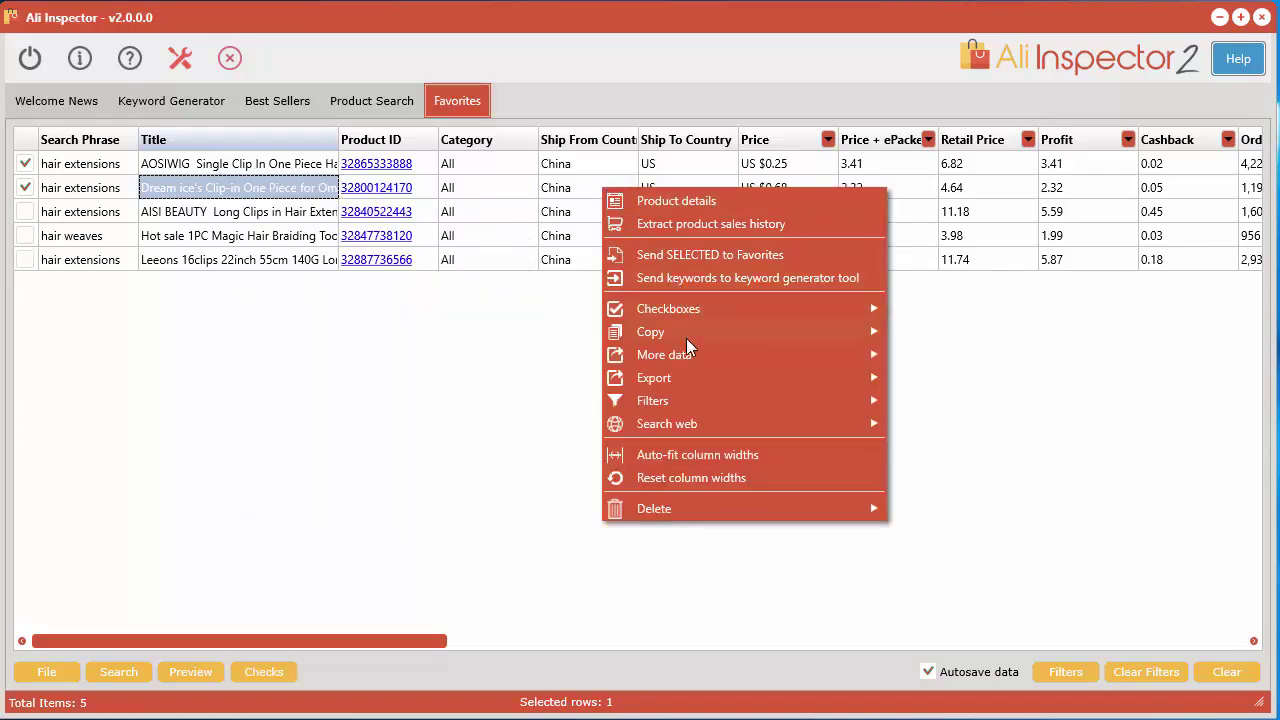
pyautogui.moveTo(688, 387)
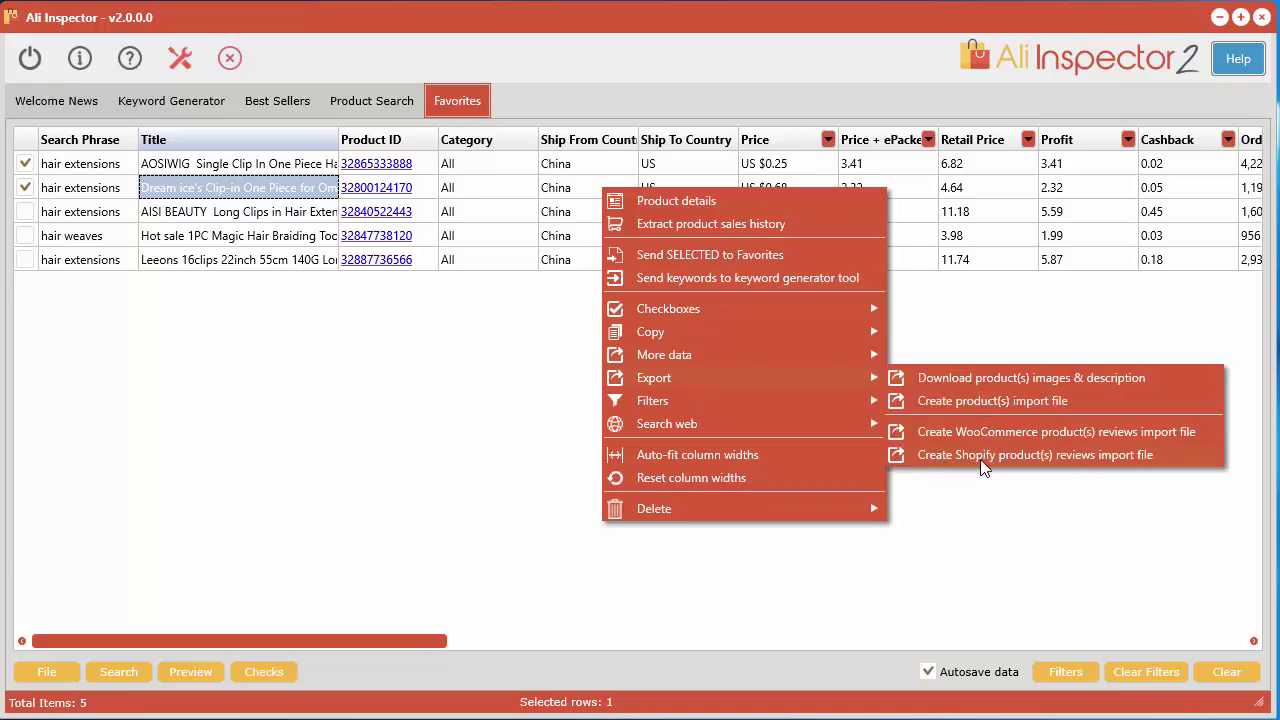
pyautogui.click(1059, 455)
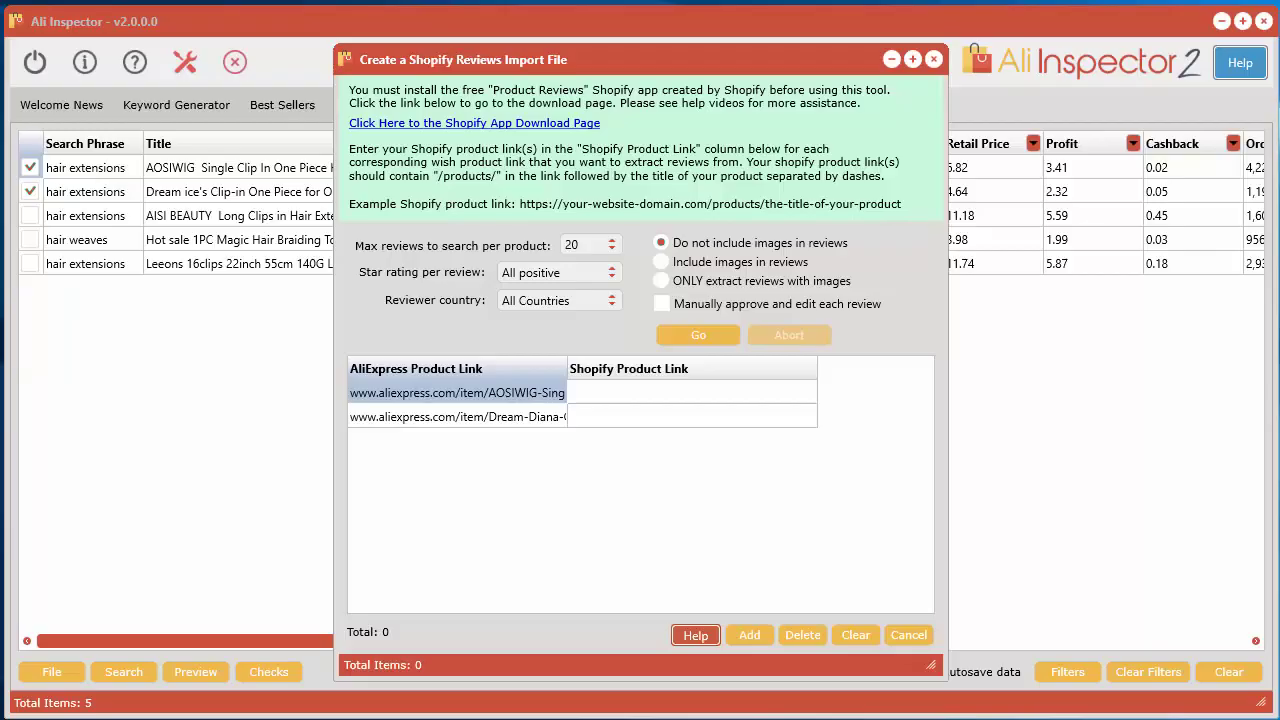
# Step: Examine the instructions, review options and the AliExpress and Shopify product link columns in the Create a Shopify Reviews Import File dialog
pyautogui.moveTo(749, 61)
pyautogui.mouseDown()
pyautogui.moveTo(730, 59)
pyautogui.moveTo(743, 57)
pyautogui.mouseUp()
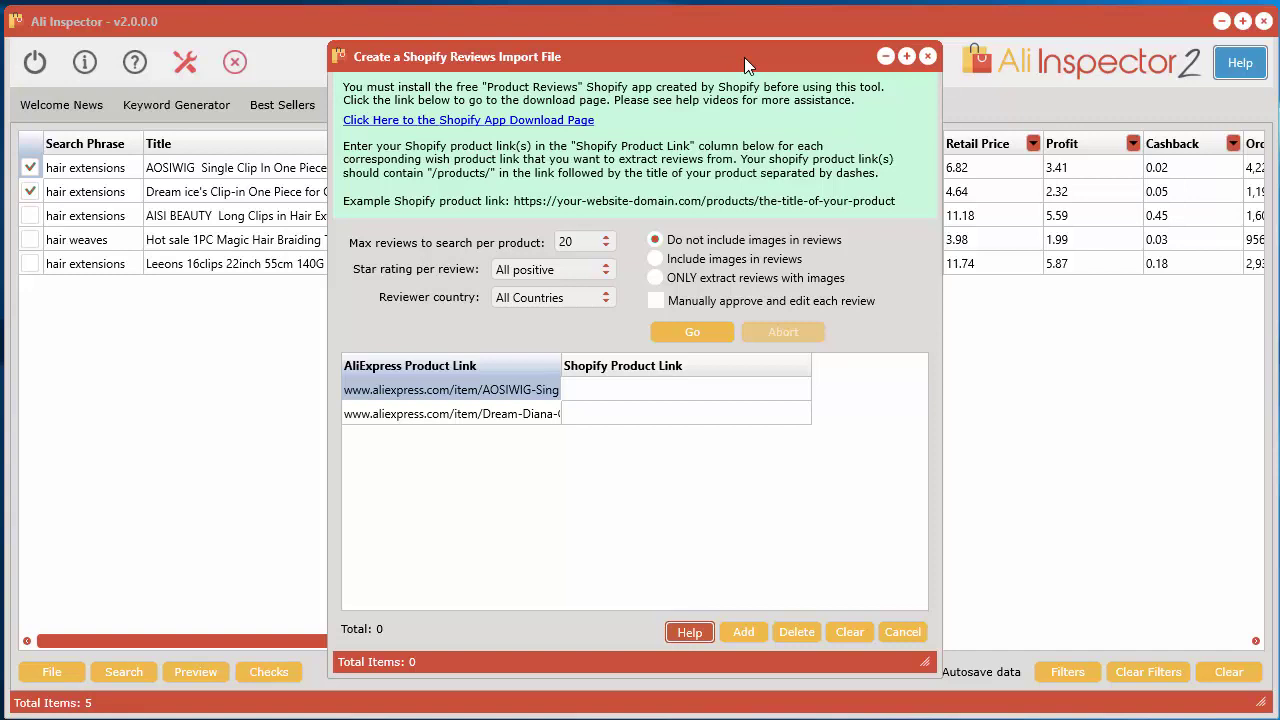
pyautogui.moveTo(744, 57); pyautogui.dragTo(743, 52)
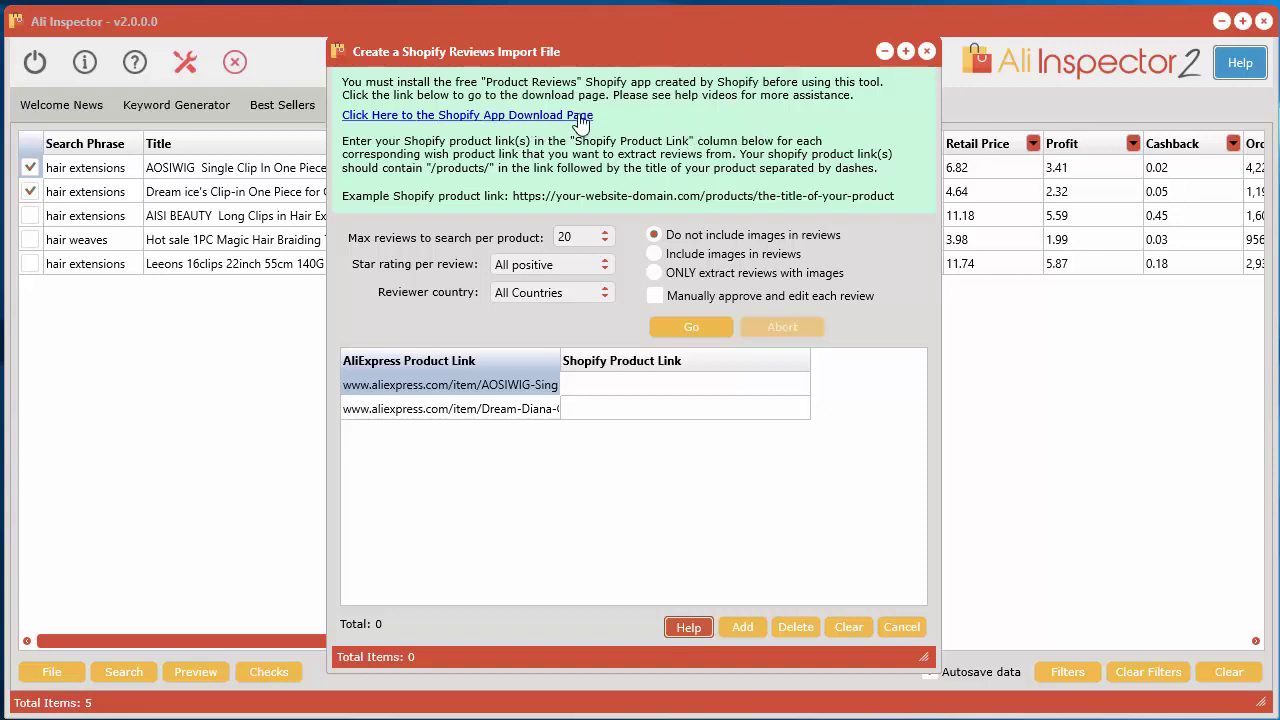
pyautogui.click(453, 409)
pyautogui.click(447, 387)
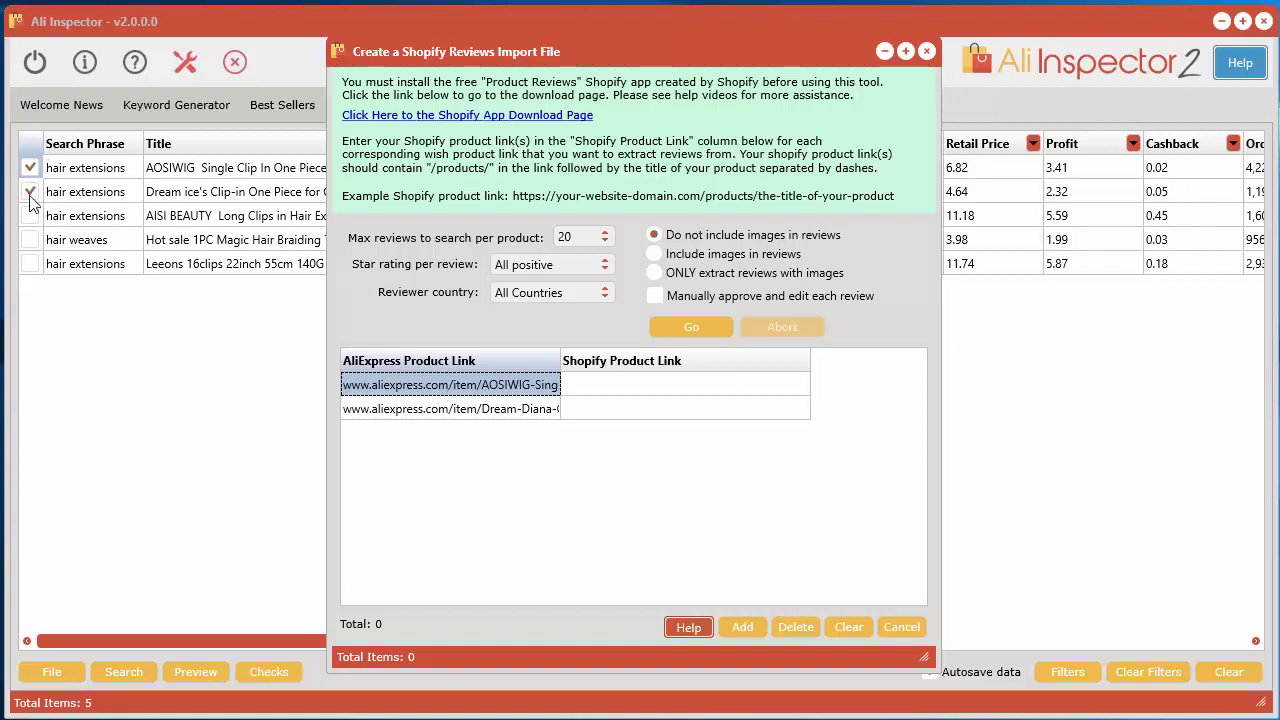
pyautogui.click(605, 385)
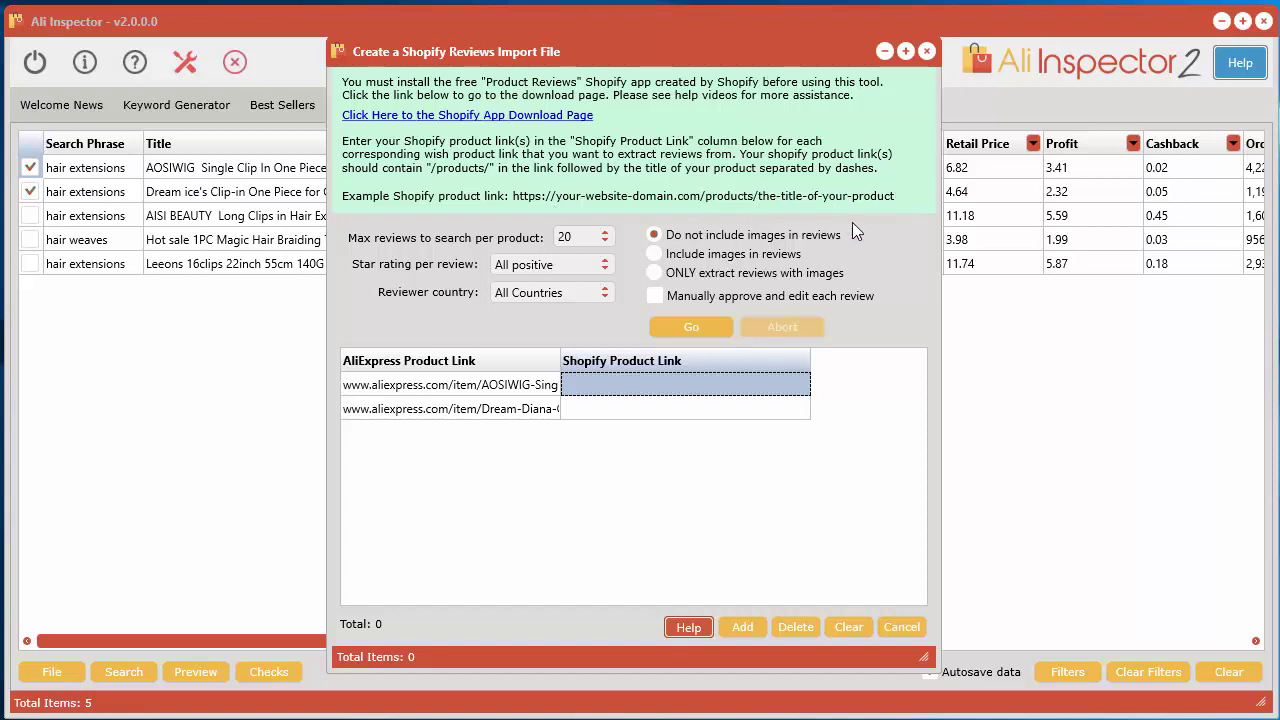
pyautogui.moveTo(763, 54); pyautogui.dragTo(765, 61)
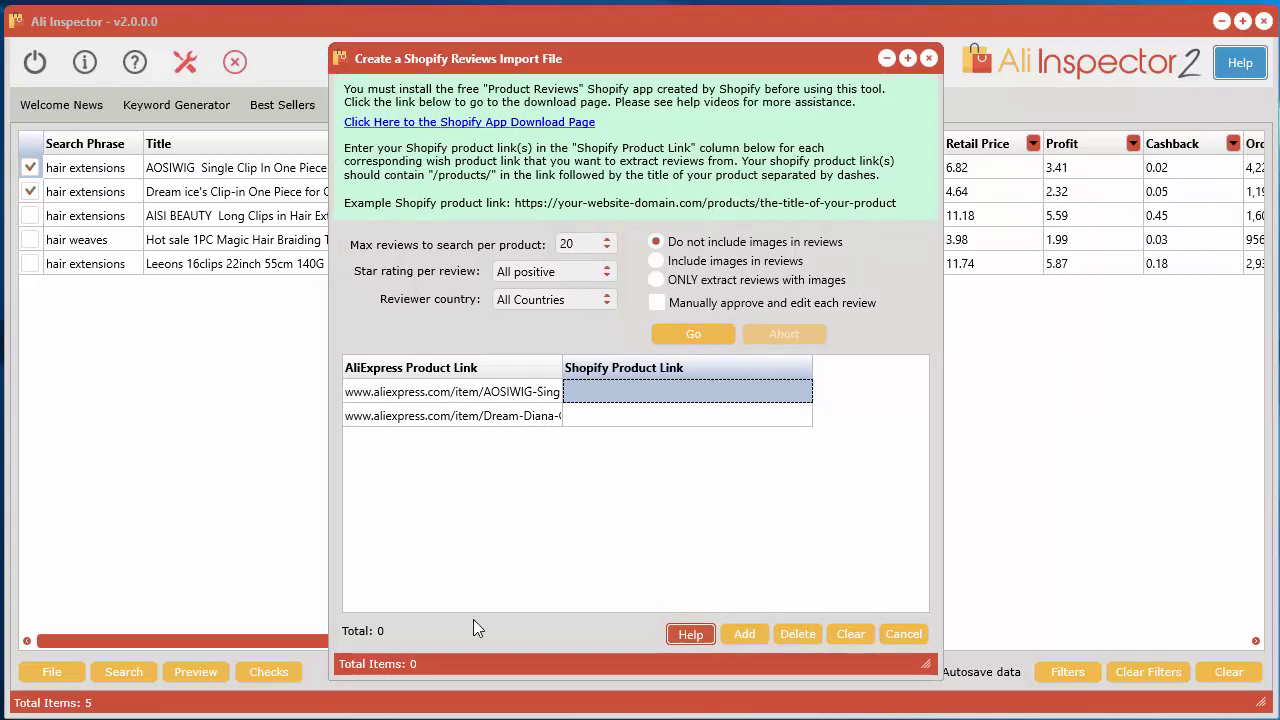
# Step: Open the AOSIWIG product's AliExpress page from its link in the reviews import dialog
pyautogui.hotkey('alt', 'Tab')
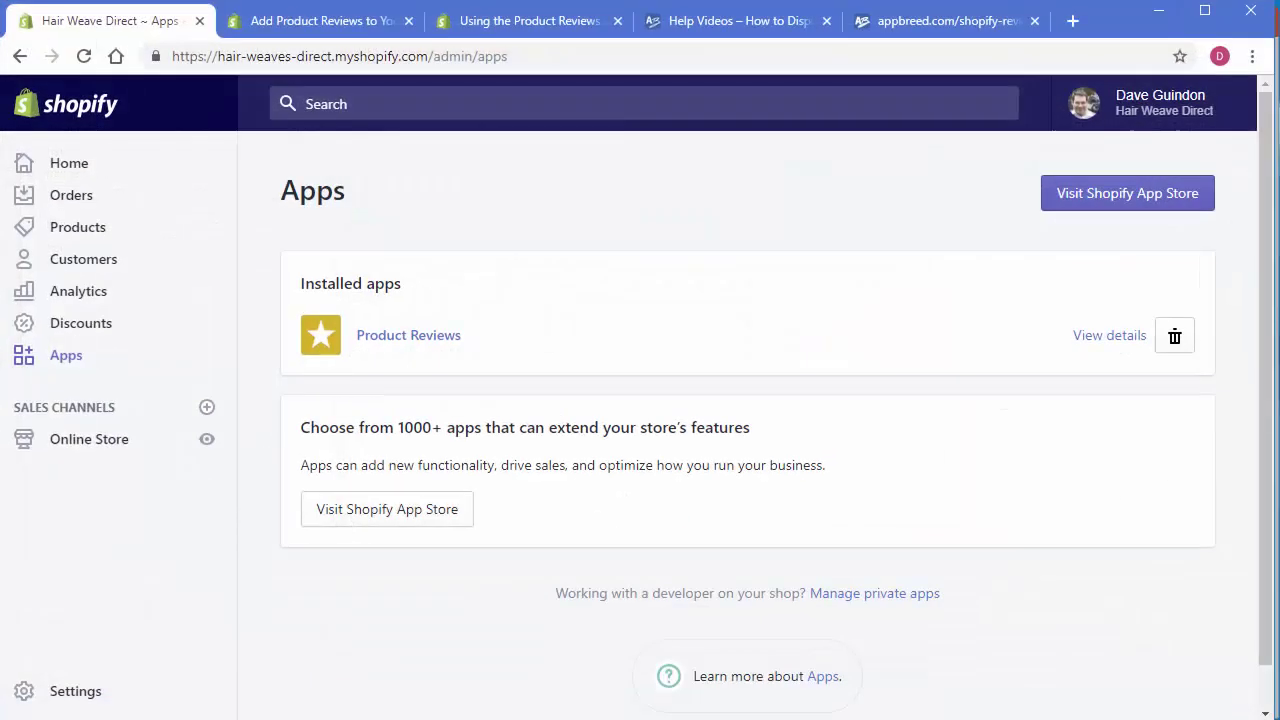
pyautogui.click(329, 20)
pyautogui.hotkey('alt', 'Tab')
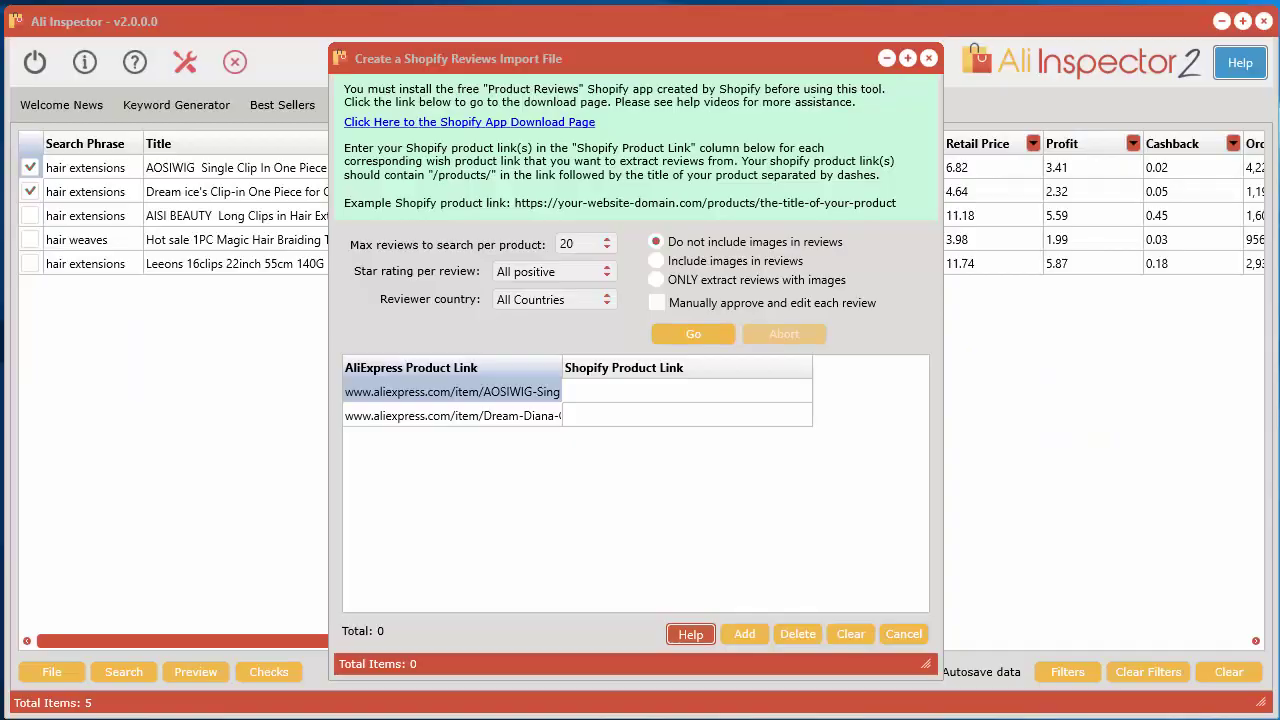
pyautogui.rightClick(466, 396)
pyautogui.click(529, 405)
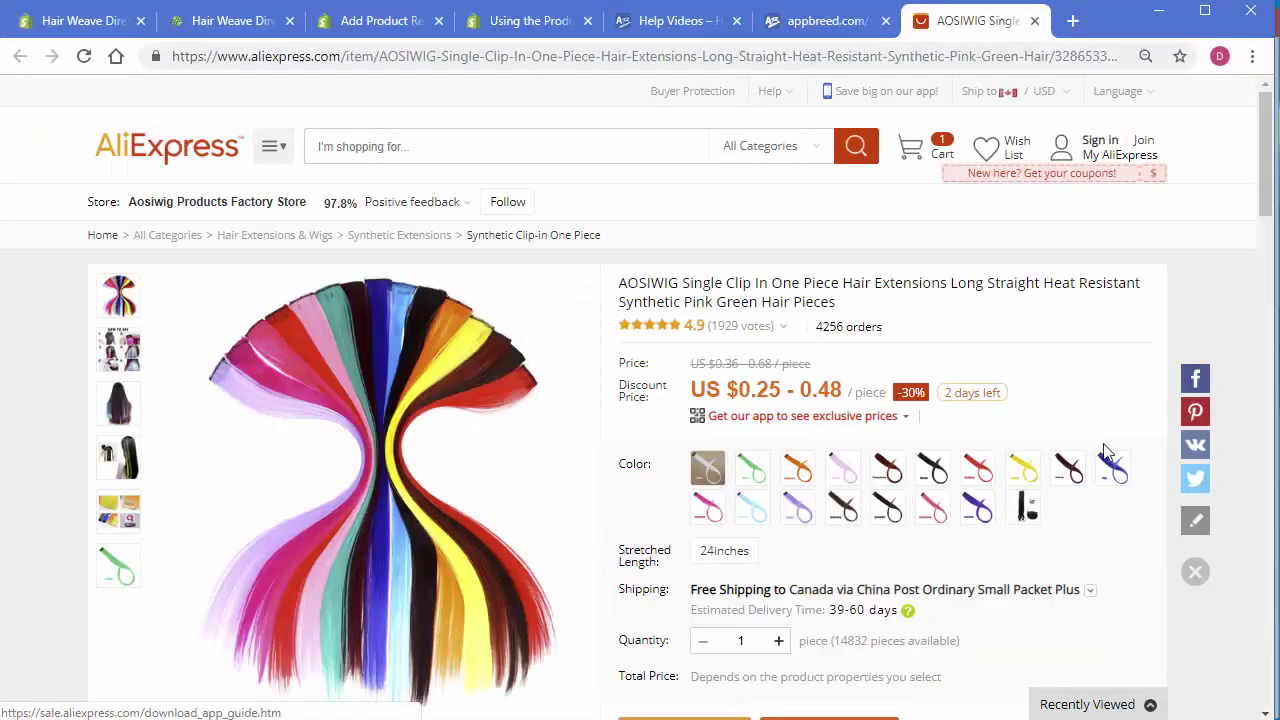
# Step: Open the Dream ice's product's AliExpress page from the reviews import dialog and compare it with the AOSIWIG product page
pyautogui.hotkey('alt', 'Tab')
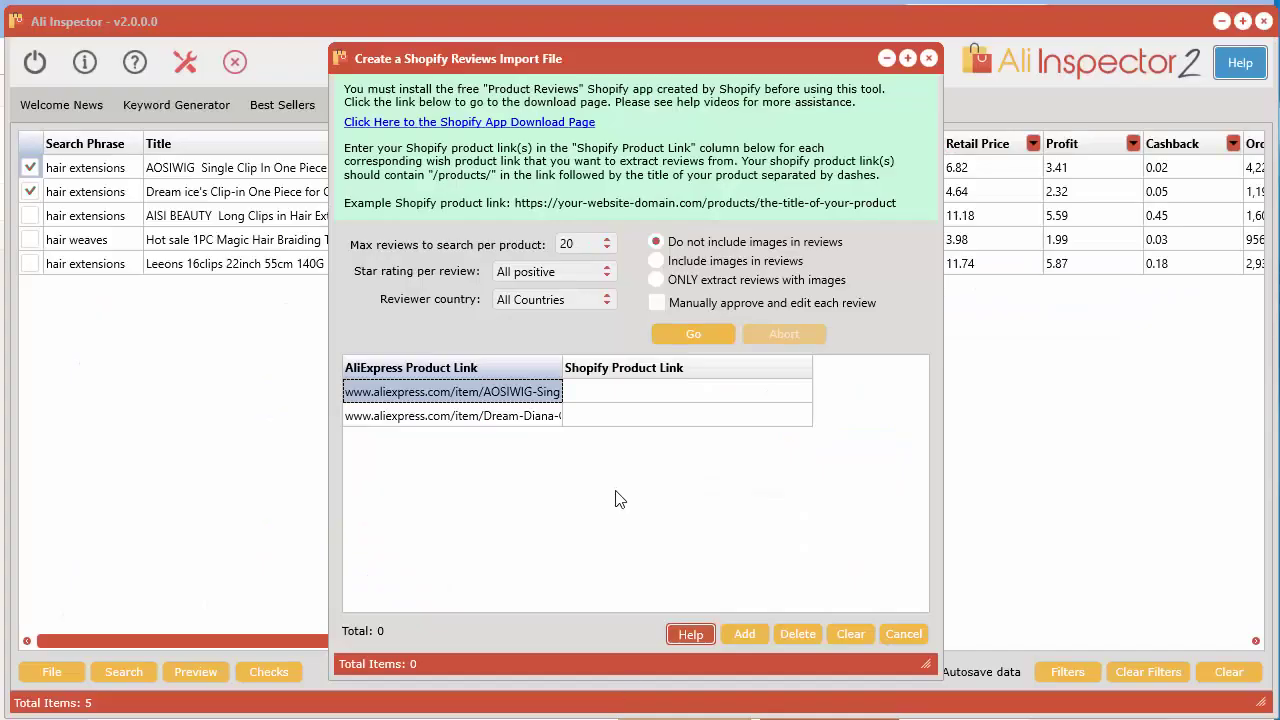
pyautogui.click(491, 420)
pyautogui.rightClick(491, 420)
pyautogui.click(500, 433)
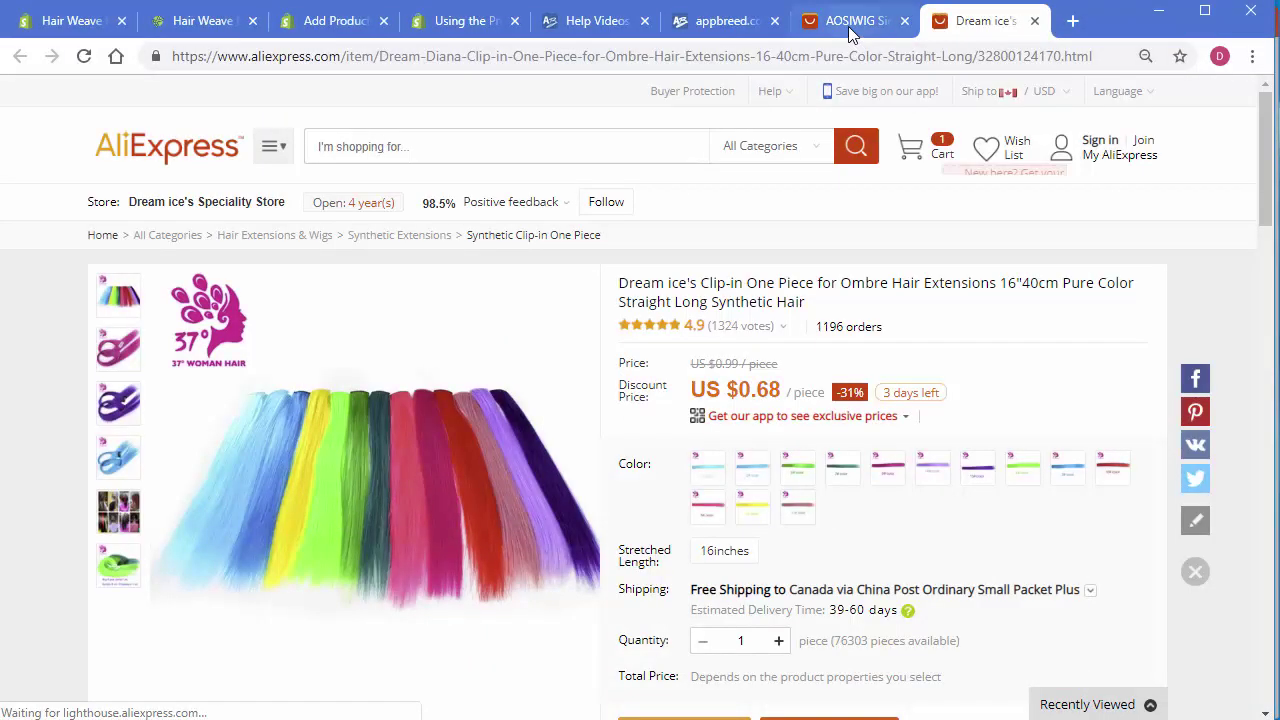
pyautogui.click(856, 21)
pyautogui.click(986, 26)
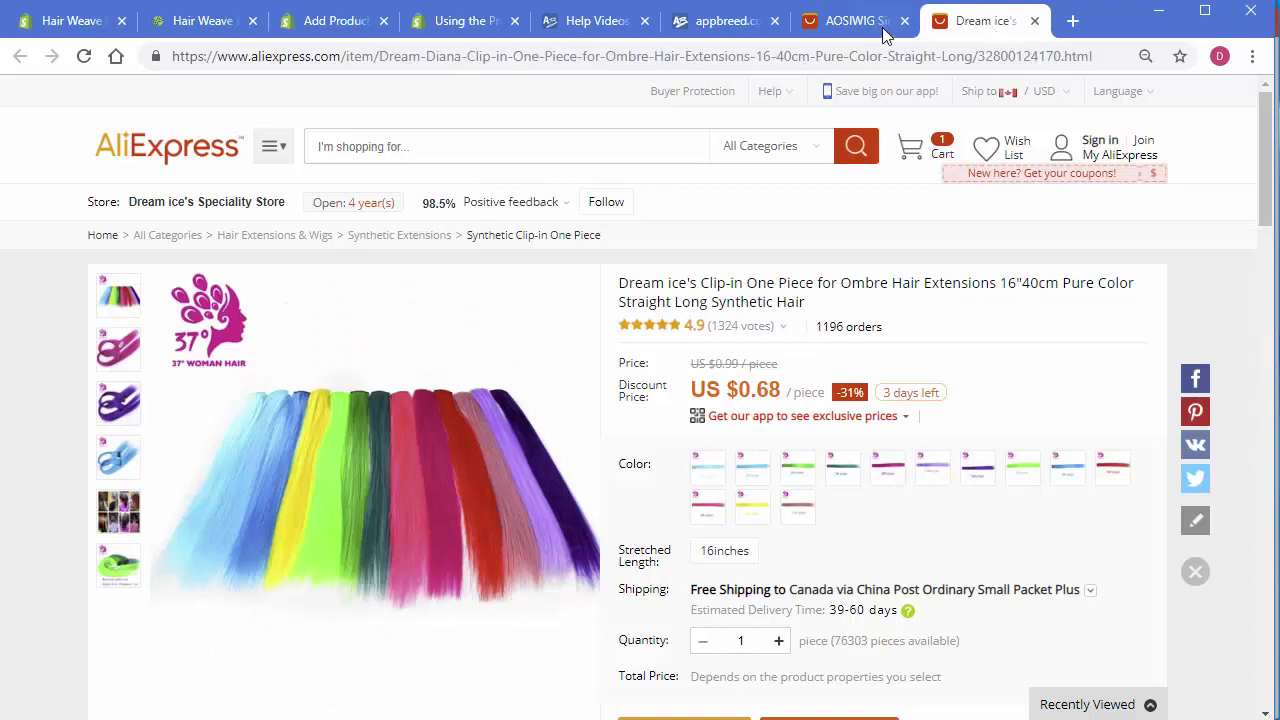
pyautogui.click(850, 22)
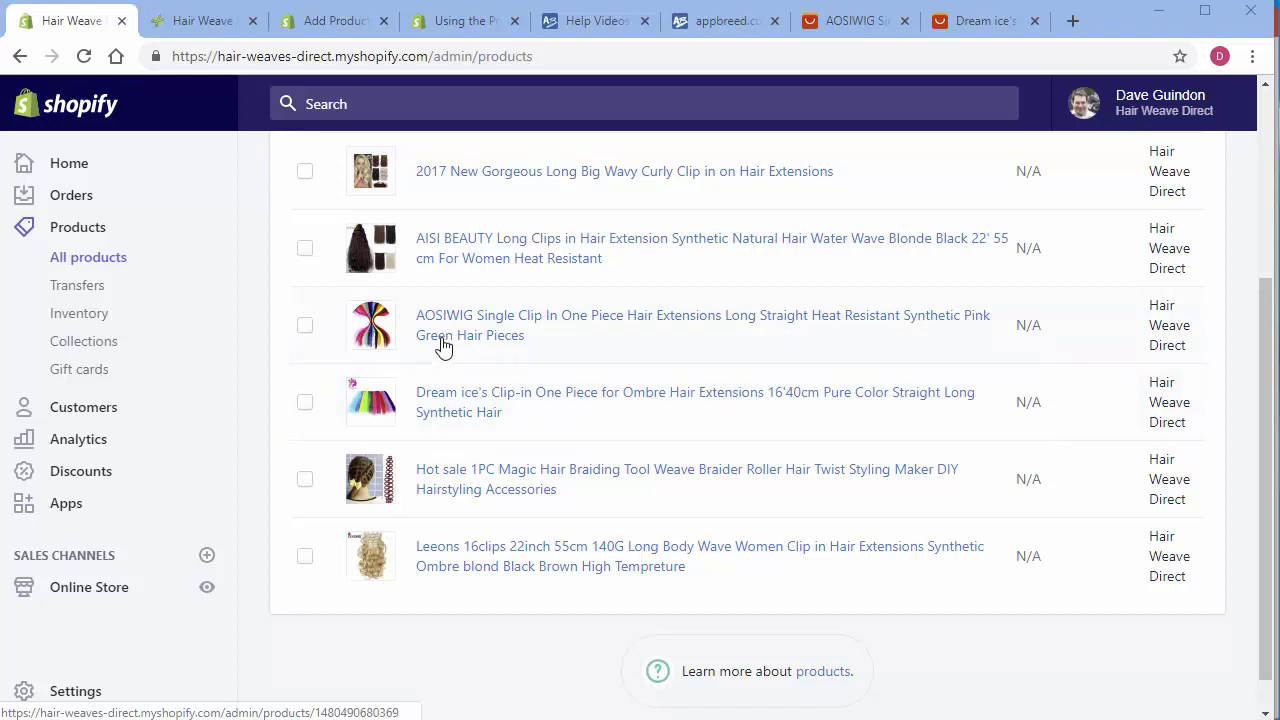
# Step: Open the AOSIWIG product in the store's admin product list and highlight the /admin/ part of its page URL
pyautogui.scroll(1, 507, 357)
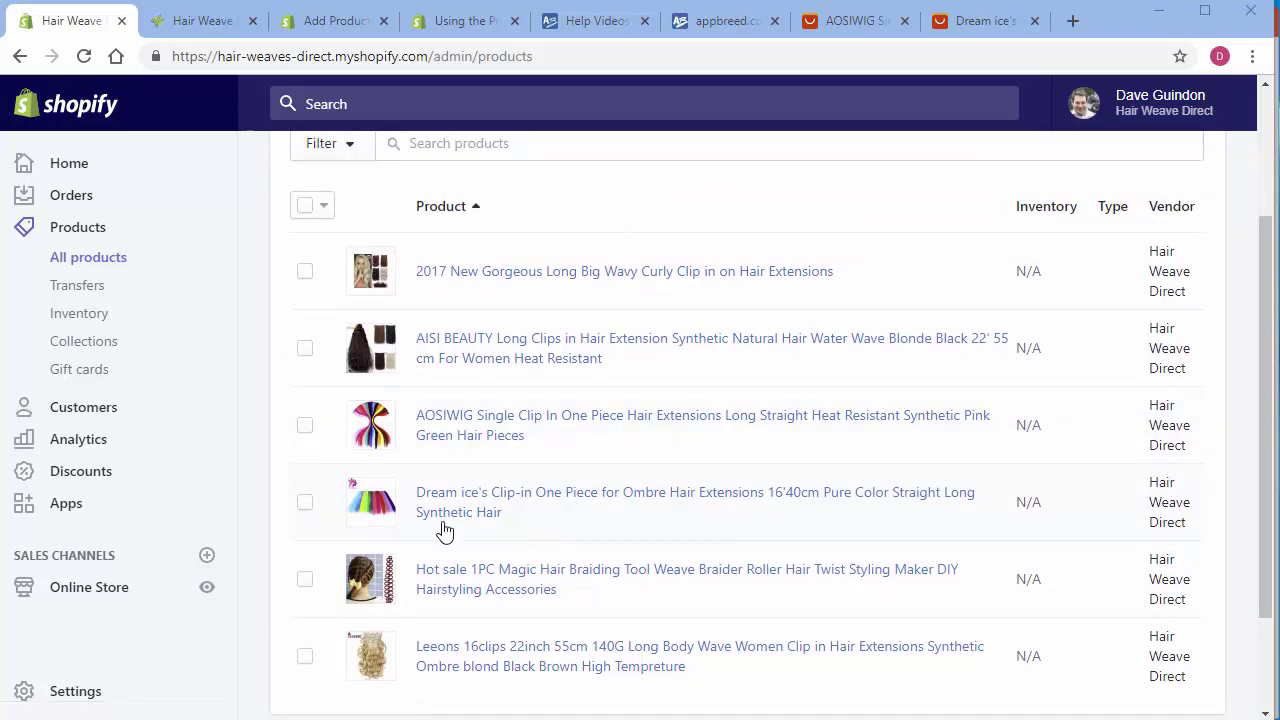
pyautogui.click(470, 437)
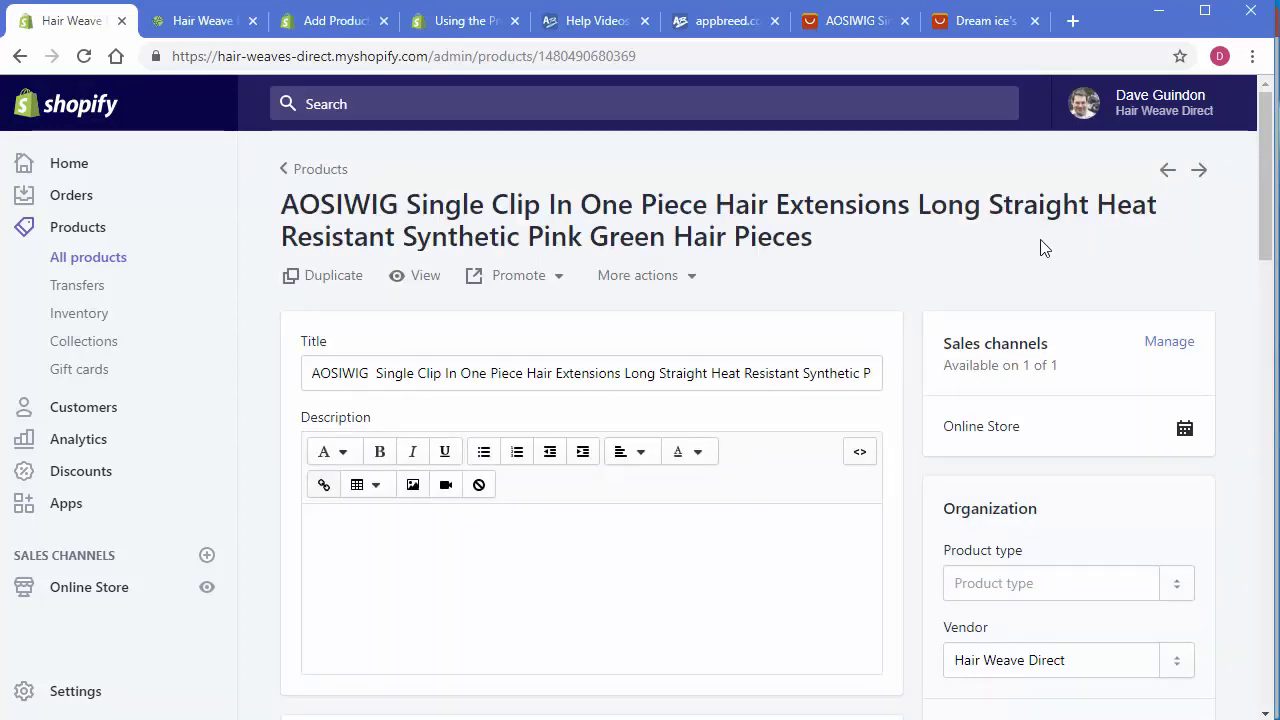
pyautogui.scroll(-2, 894, 603)
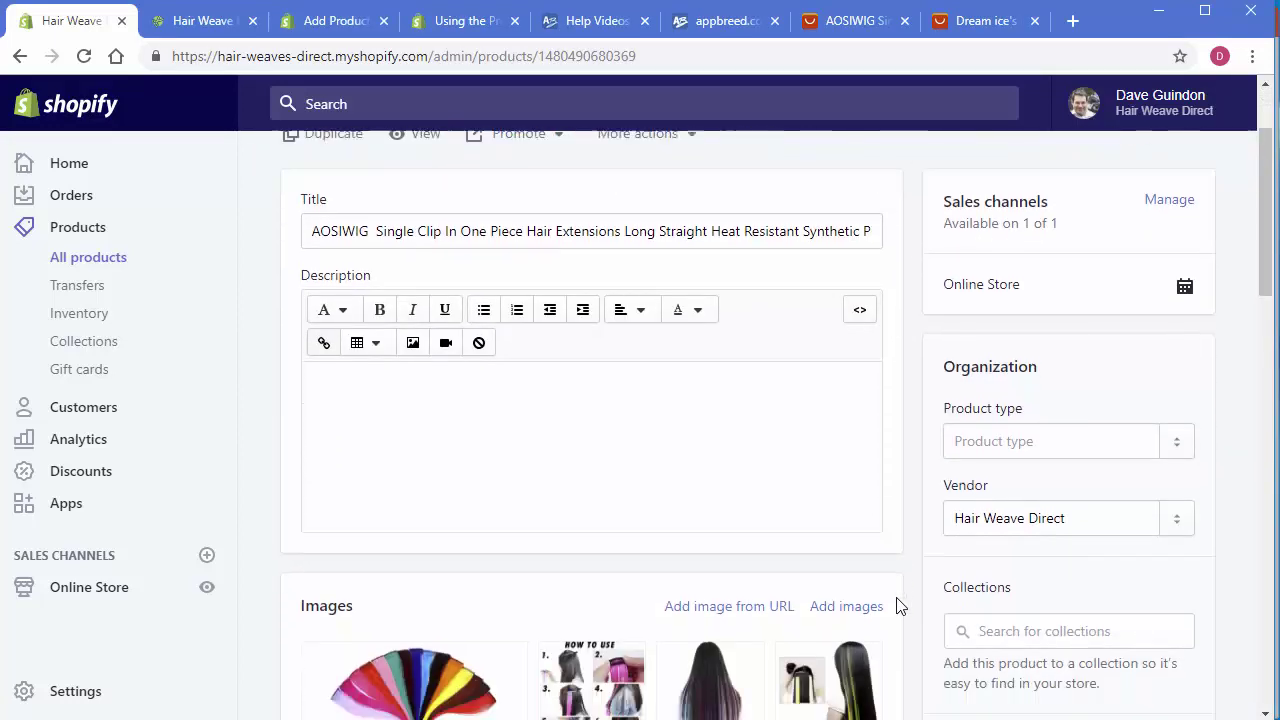
pyautogui.scroll(2, 894, 603)
pyautogui.click(680, 56)
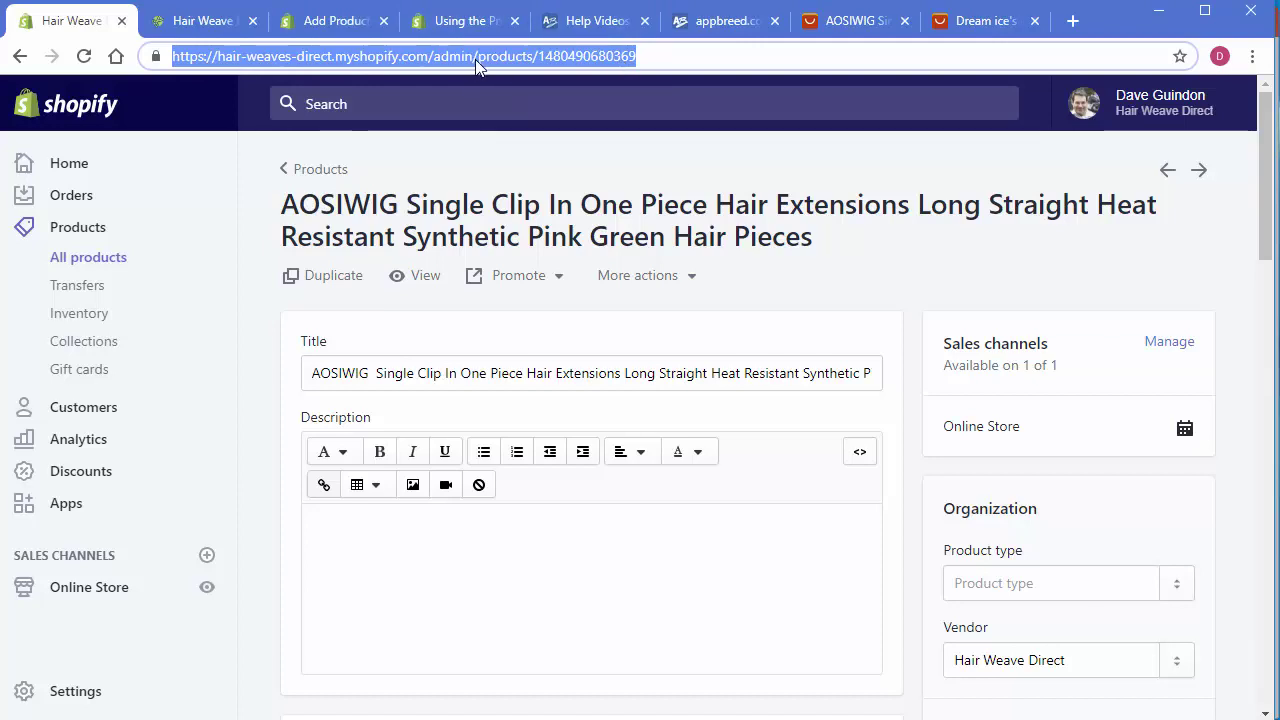
pyautogui.moveTo(477, 57); pyautogui.dragTo(429, 57)
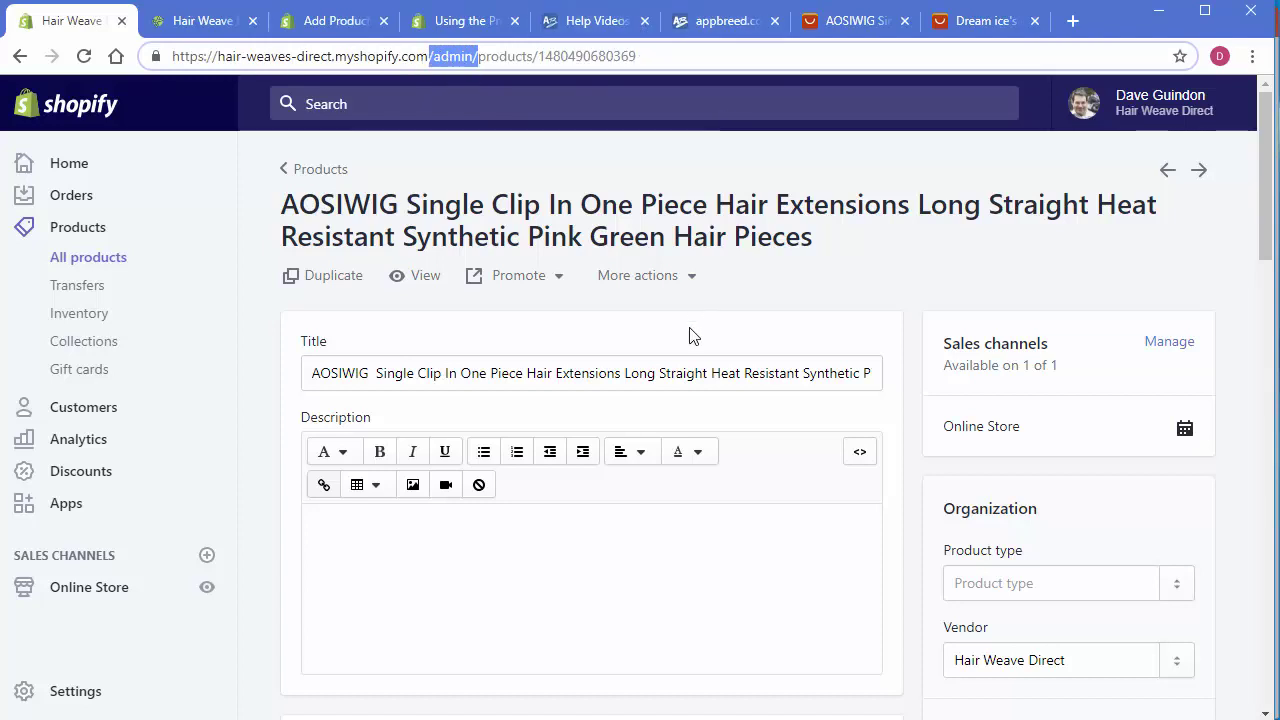
# Step: View the AOSIWIG product in the online store and examine its Customer Reviews section
pyautogui.click(416, 280)
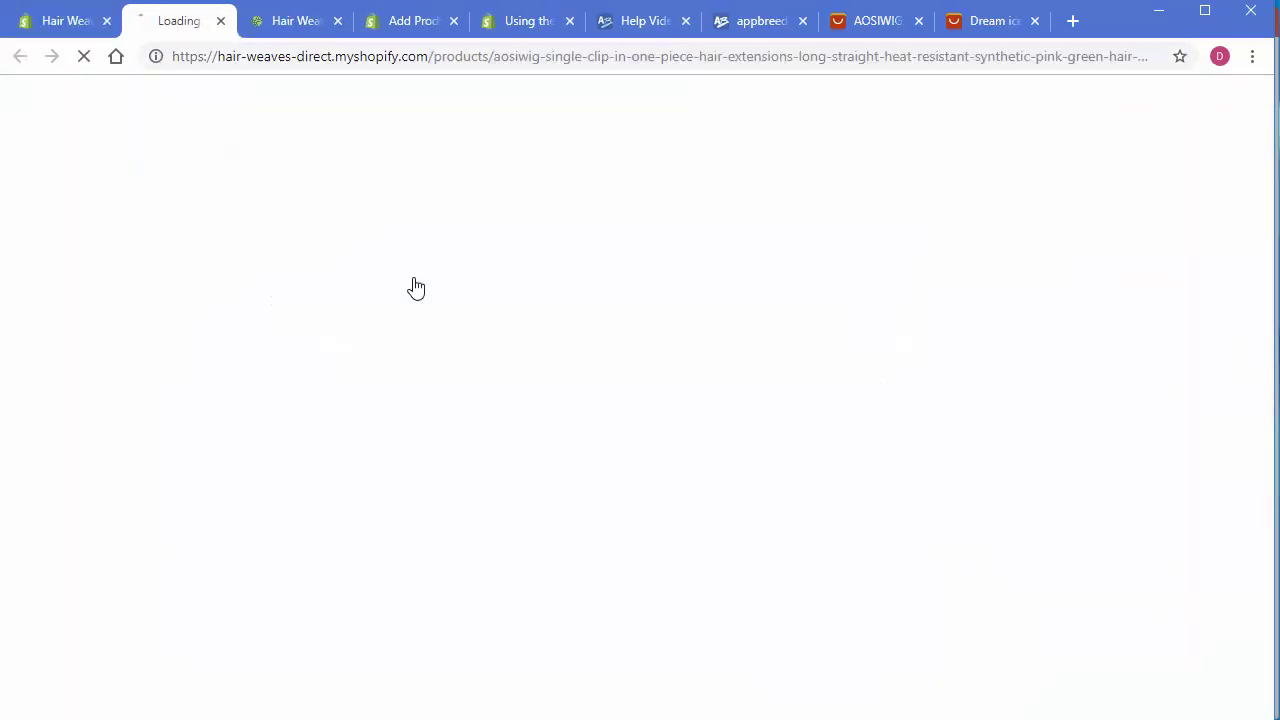
pyautogui.moveTo(1266, 180); pyautogui.dragTo(1264, 322)
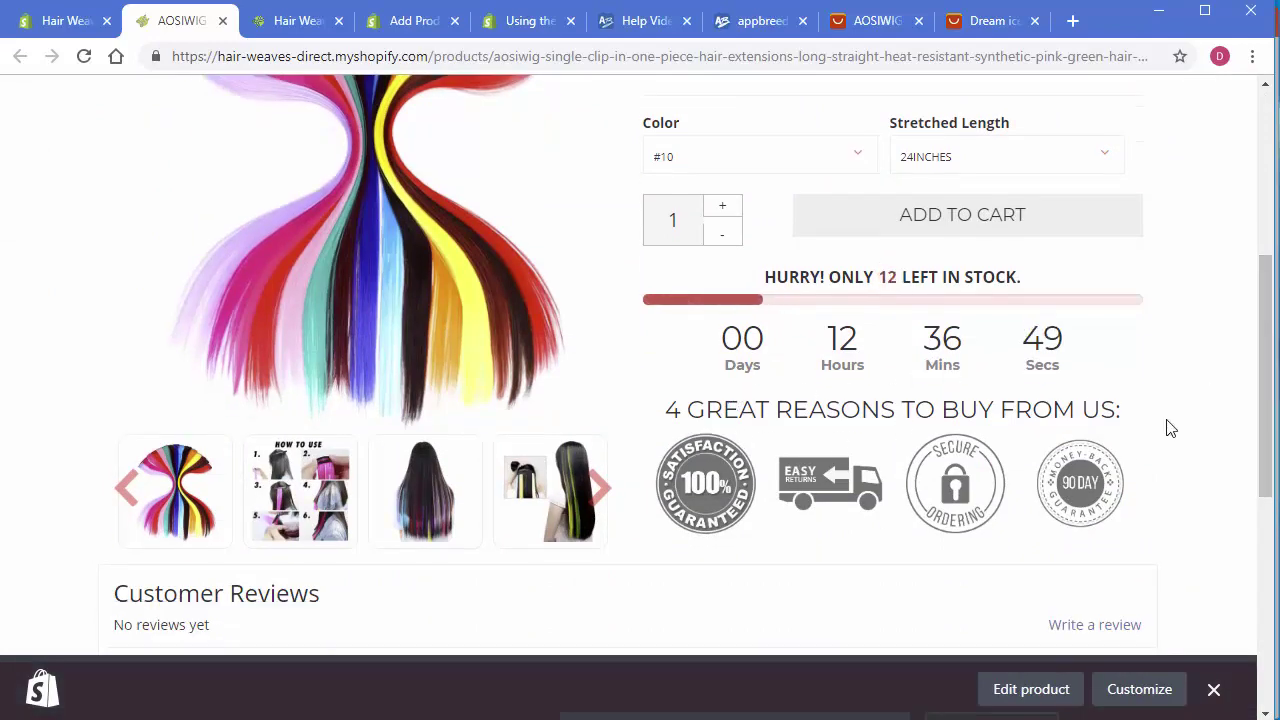
pyautogui.scroll(-3, 1268, 434)
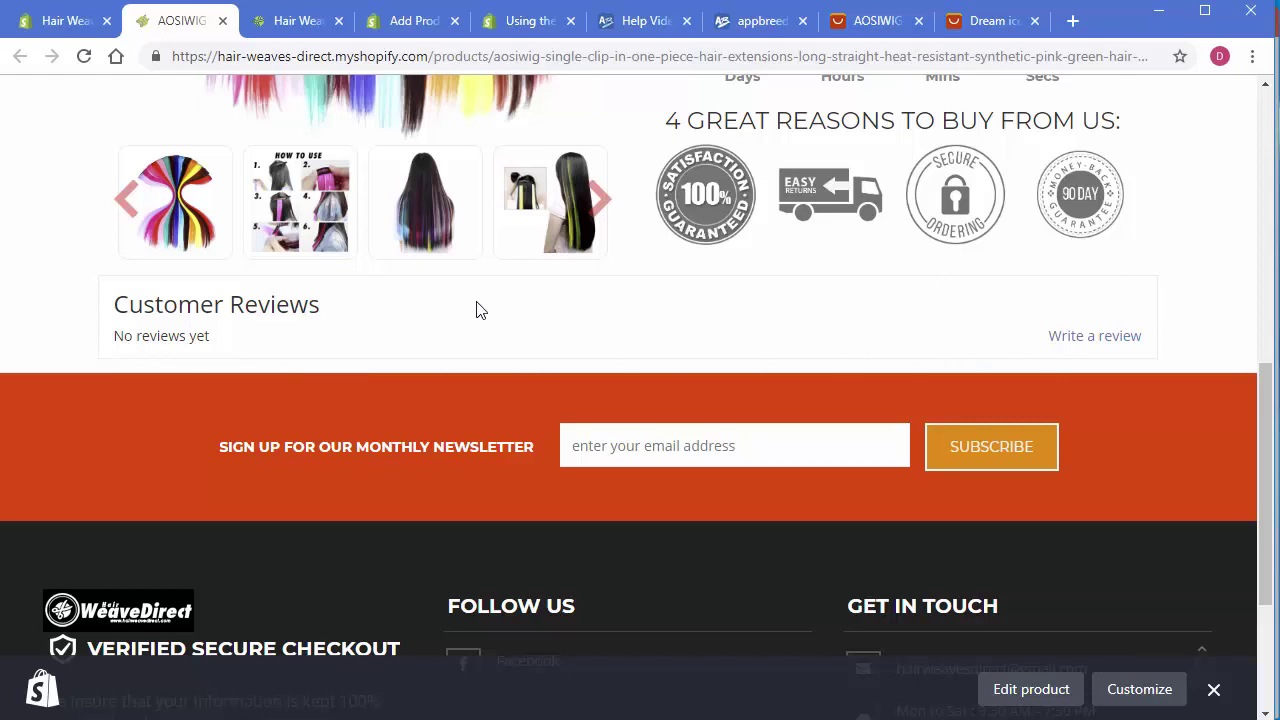
pyautogui.moveTo(1263, 484); pyautogui.dragTo(1263, 470)
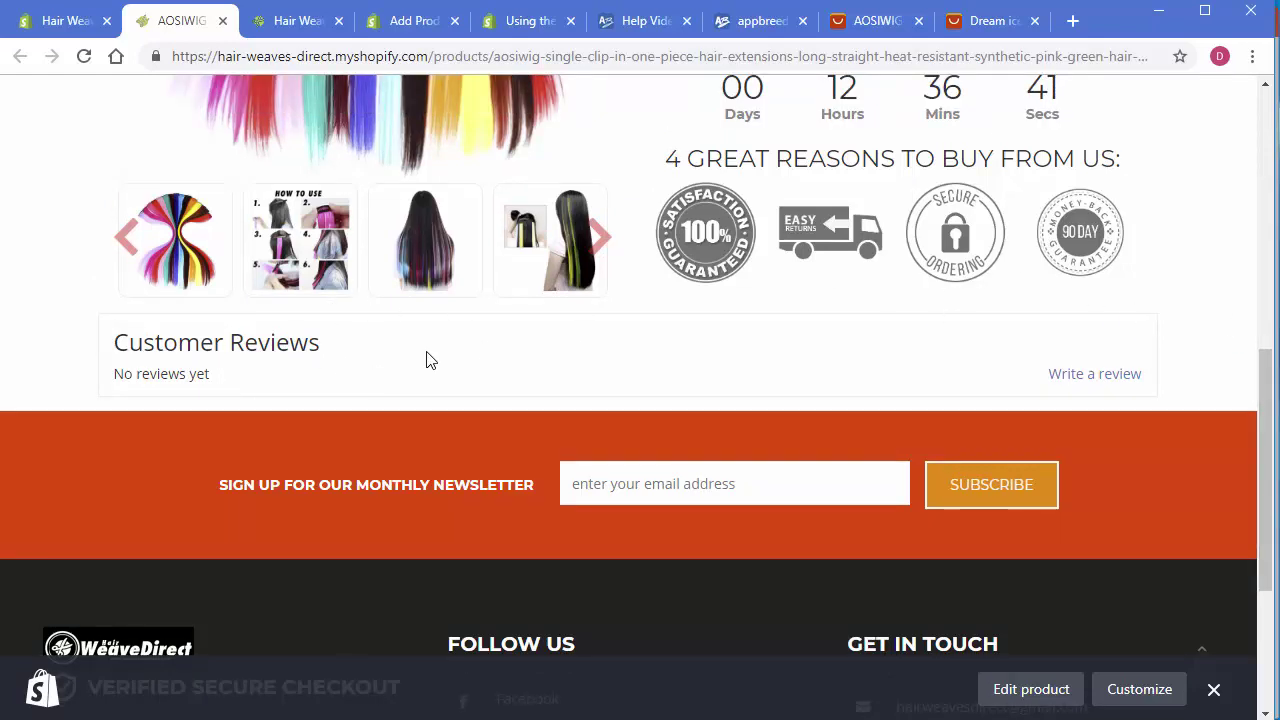
# Step: Highlight the shopify-product-reviews-badge snippet in the Product Reviews installation guide and look at the app's store listing
pyautogui.click(527, 28)
pyautogui.click(840, 318)
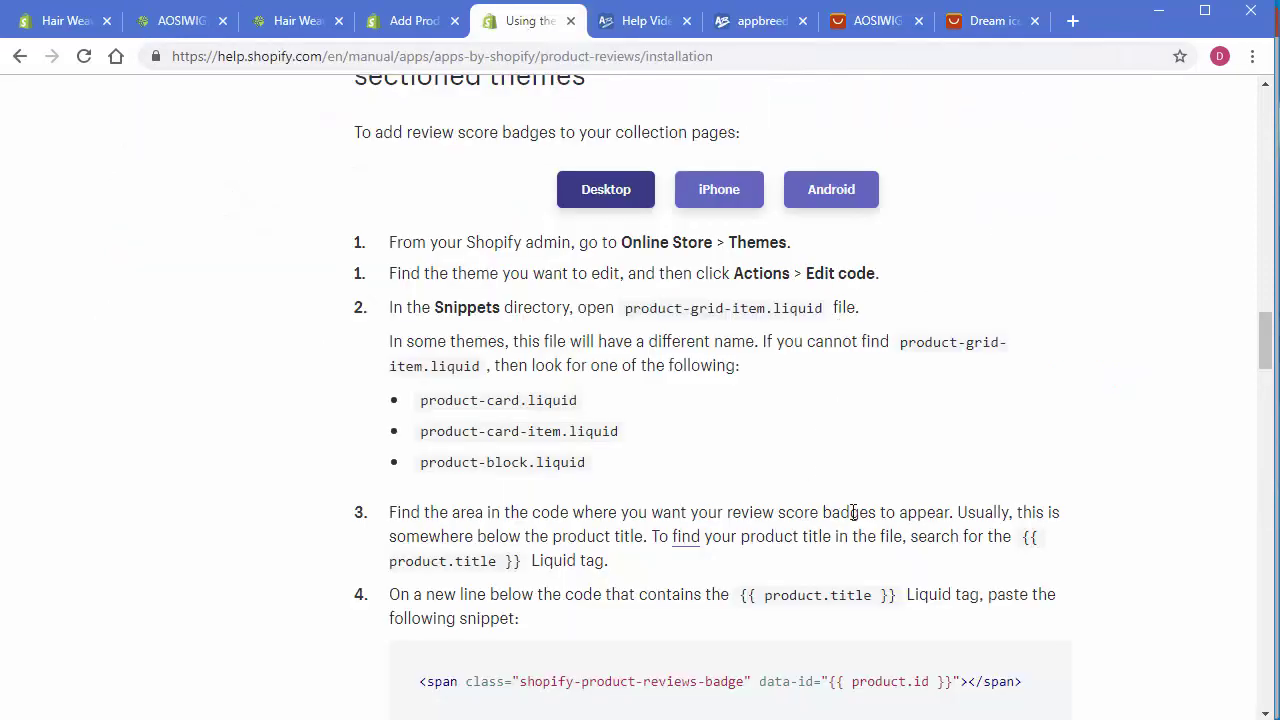
pyautogui.scroll(-2, 850, 512)
pyautogui.moveTo(1043, 486); pyautogui.dragTo(423, 520)
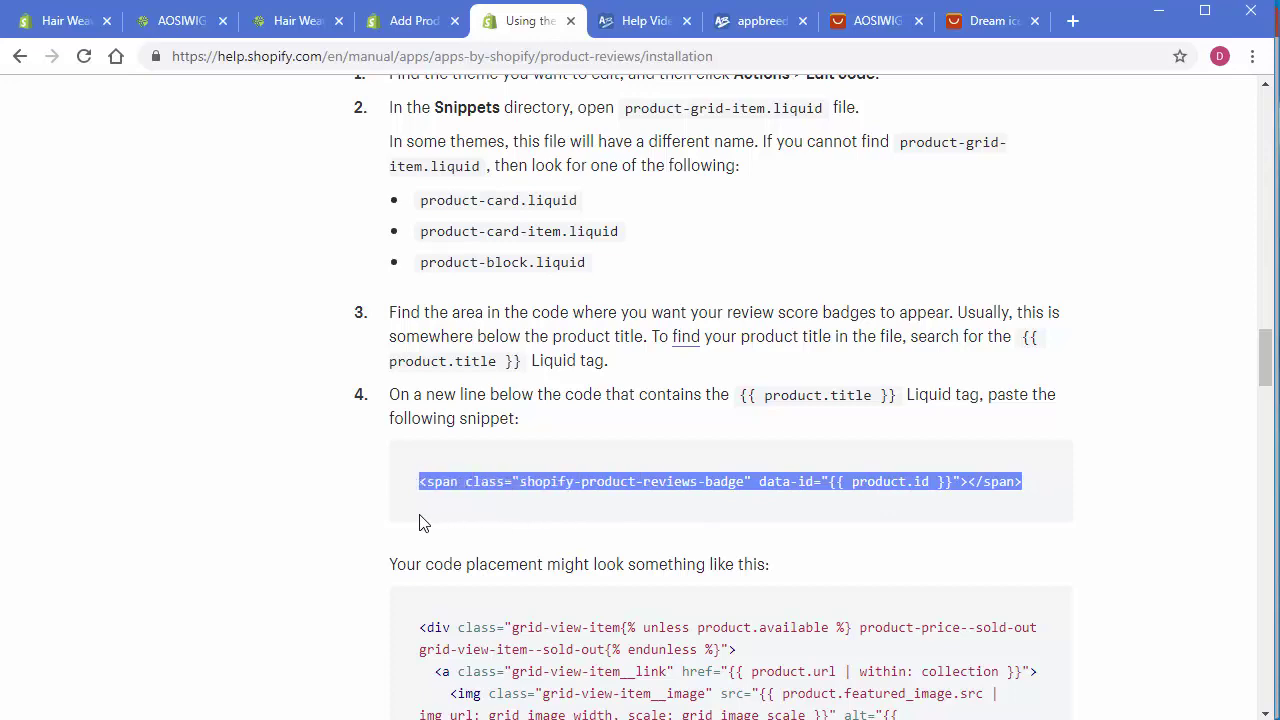
pyautogui.click(290, 20)
pyautogui.click(405, 25)
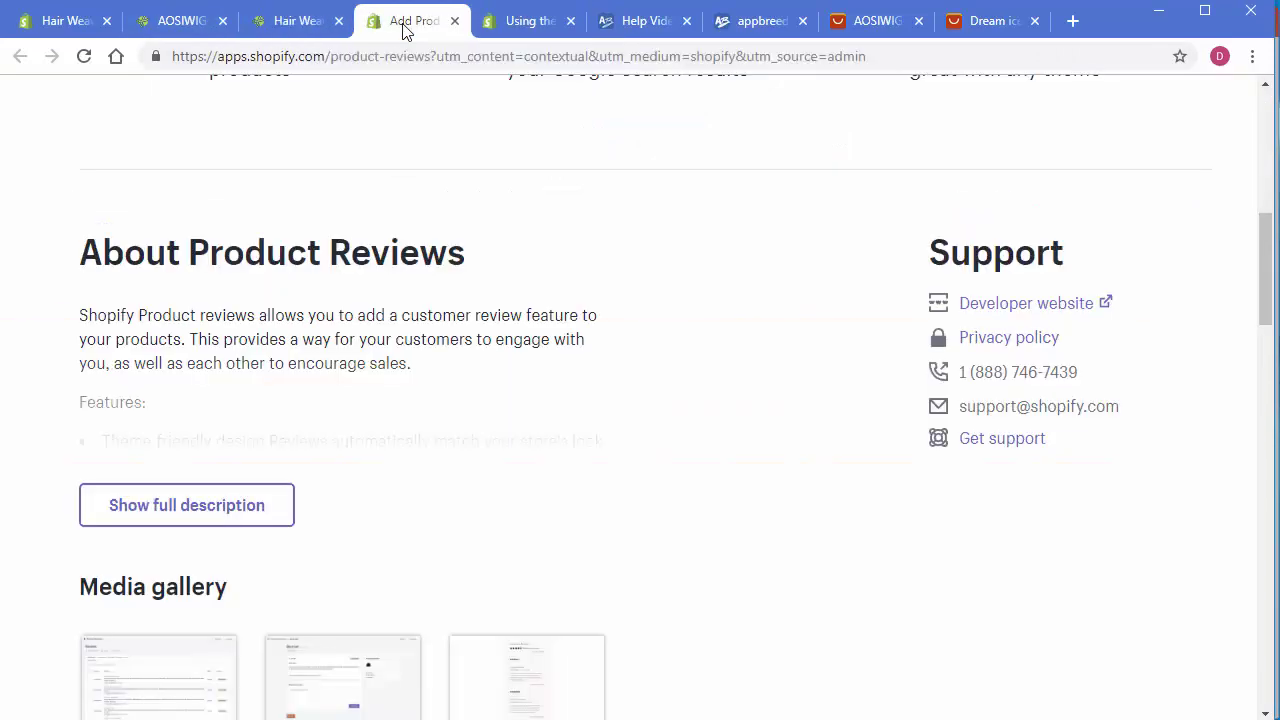
# Step: Return to the AOSIWIG storefront page and examine the Write a review form in its Customer Reviews section
pyautogui.click(220, 28)
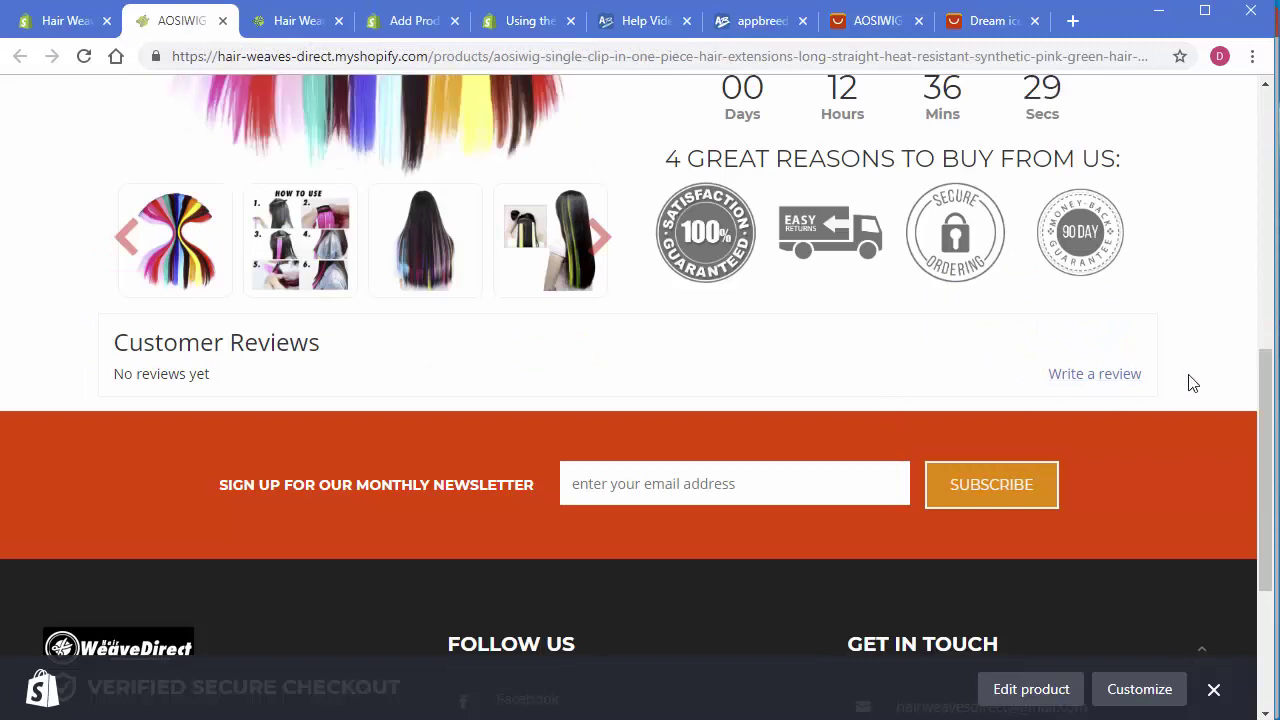
pyautogui.moveTo(1189, 380); pyautogui.dragTo(84, 368)
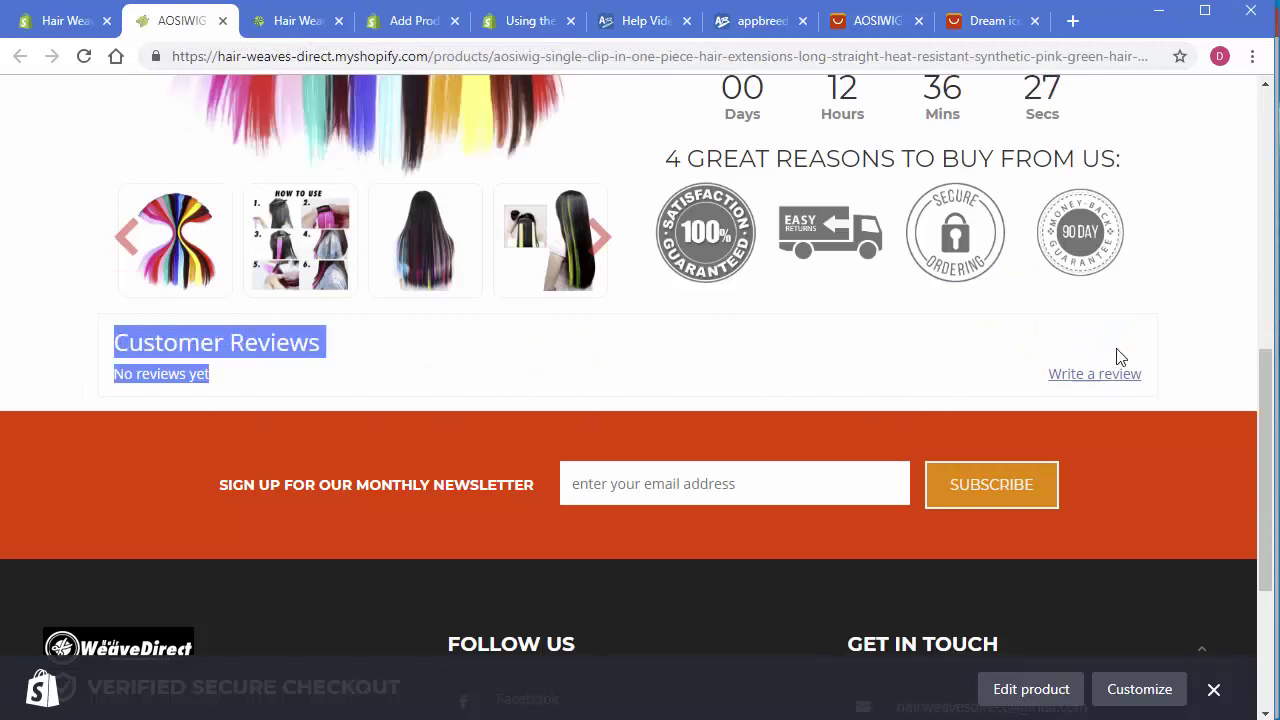
pyautogui.click(1160, 384)
pyautogui.click(1100, 380)
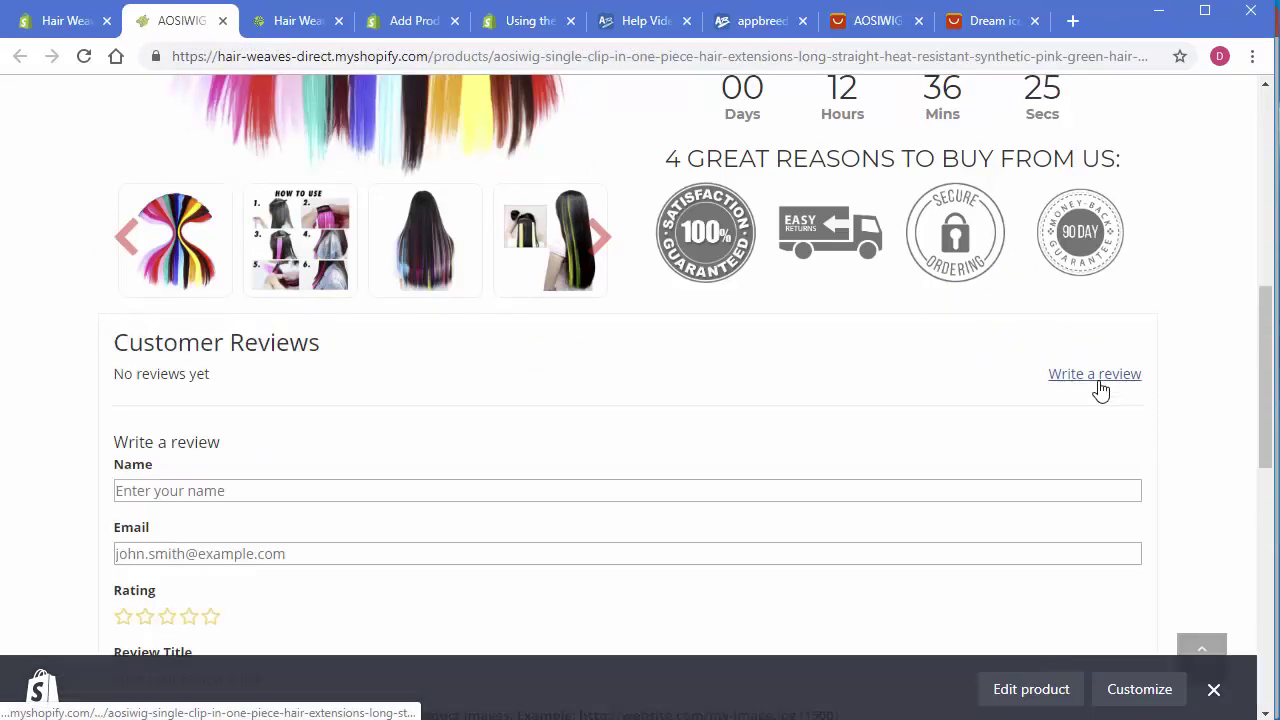
pyautogui.scroll(-2, 1060, 480)
pyautogui.scroll(1, 1168, 449)
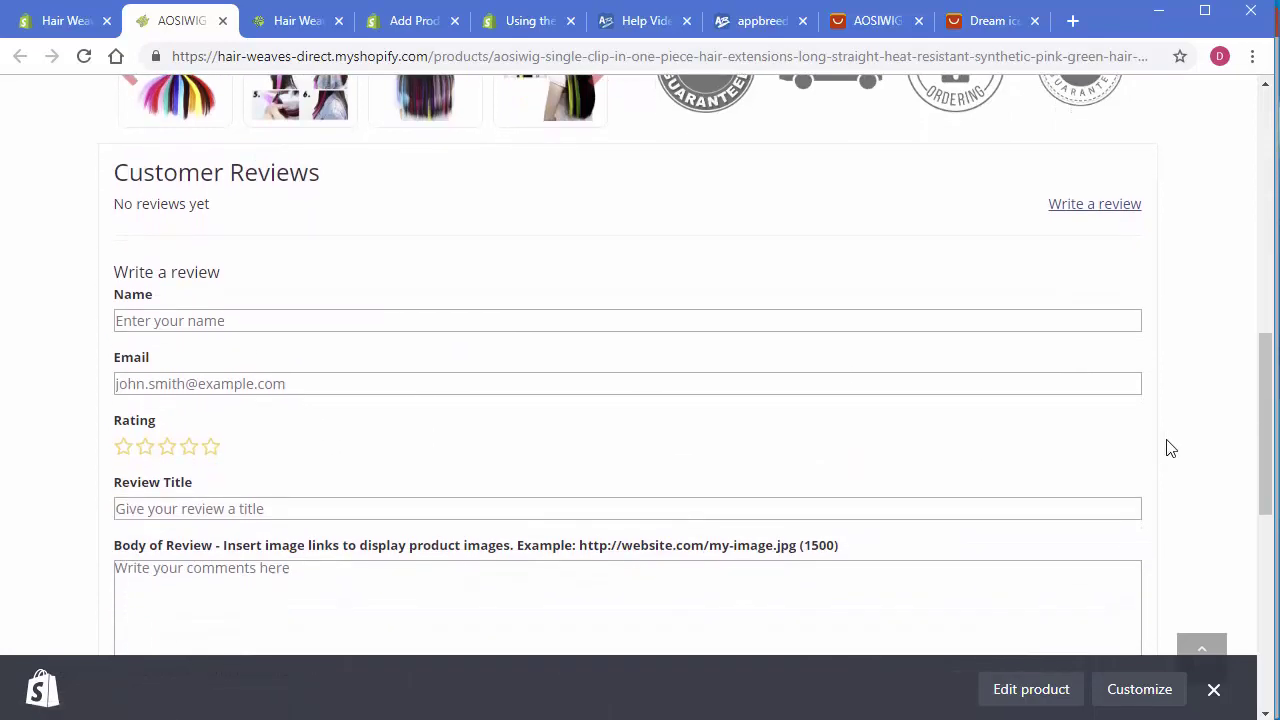
pyautogui.scroll(3, 1180, 437)
pyautogui.scroll(6, 1207, 418)
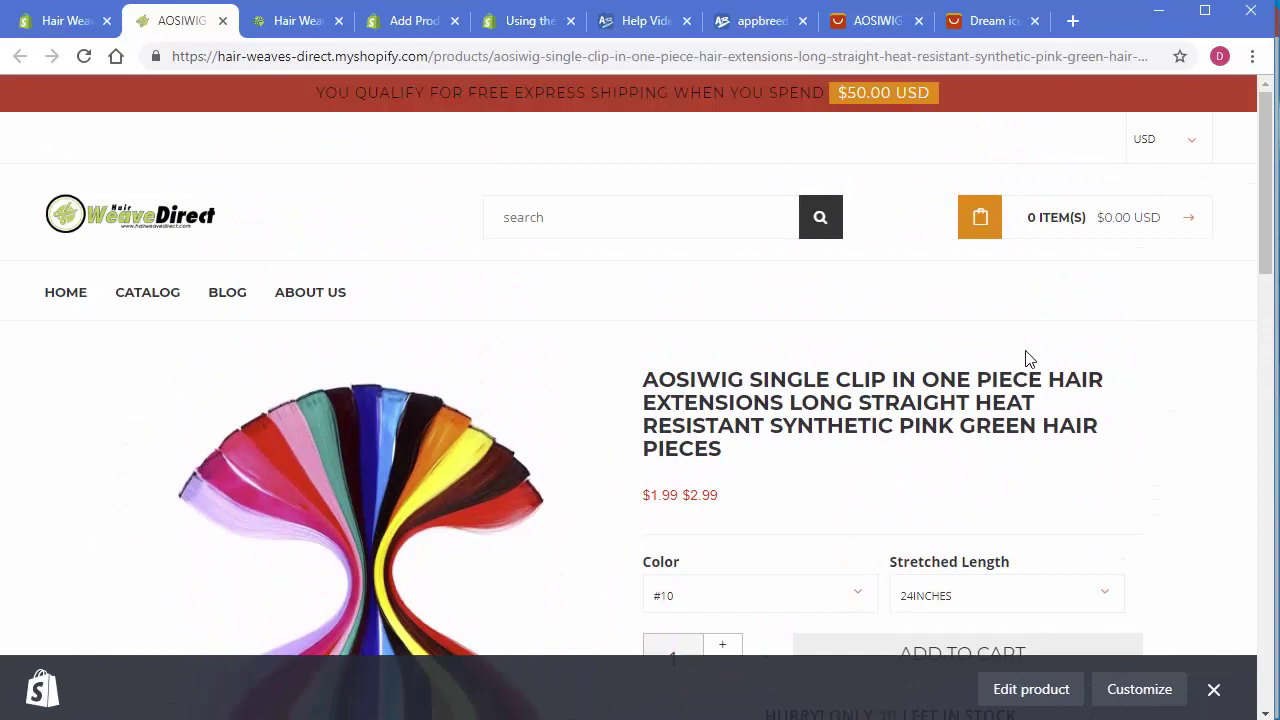
# Step: Switch to Ali Inspector and open the AOSIWIG row's AliExpress product page in the browser
pyautogui.click(1163, 12)
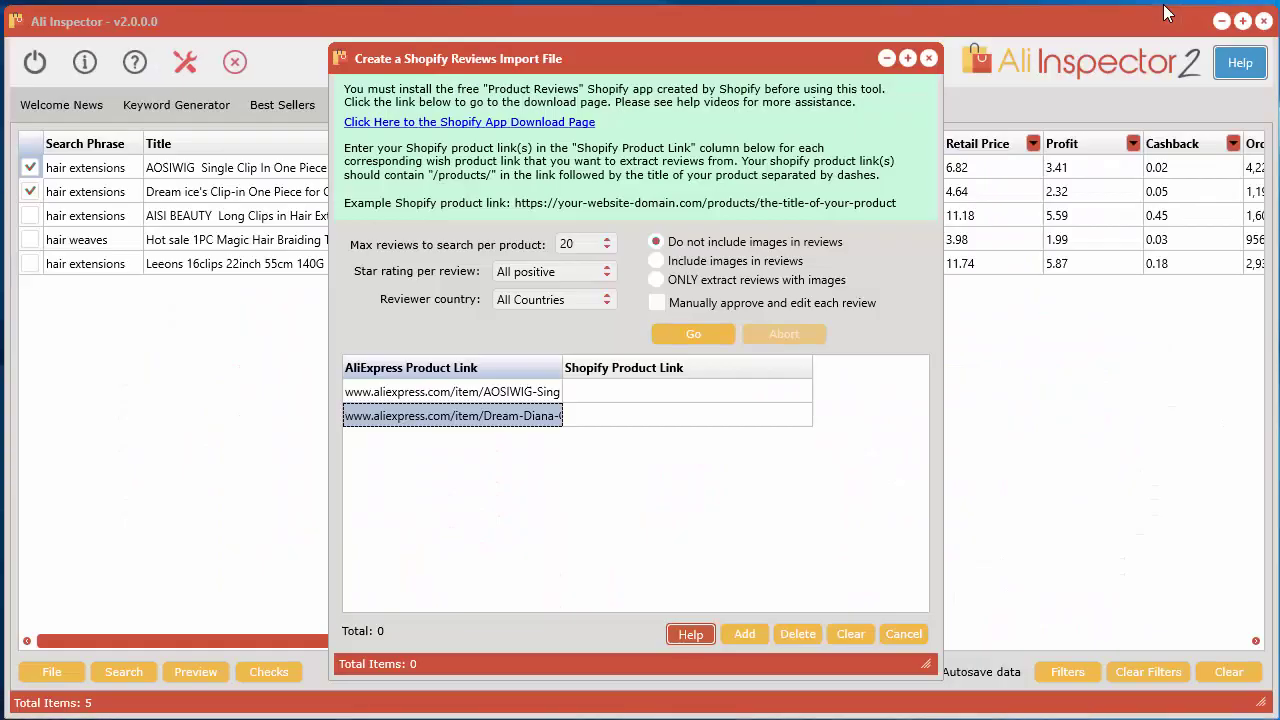
pyautogui.click(597, 391)
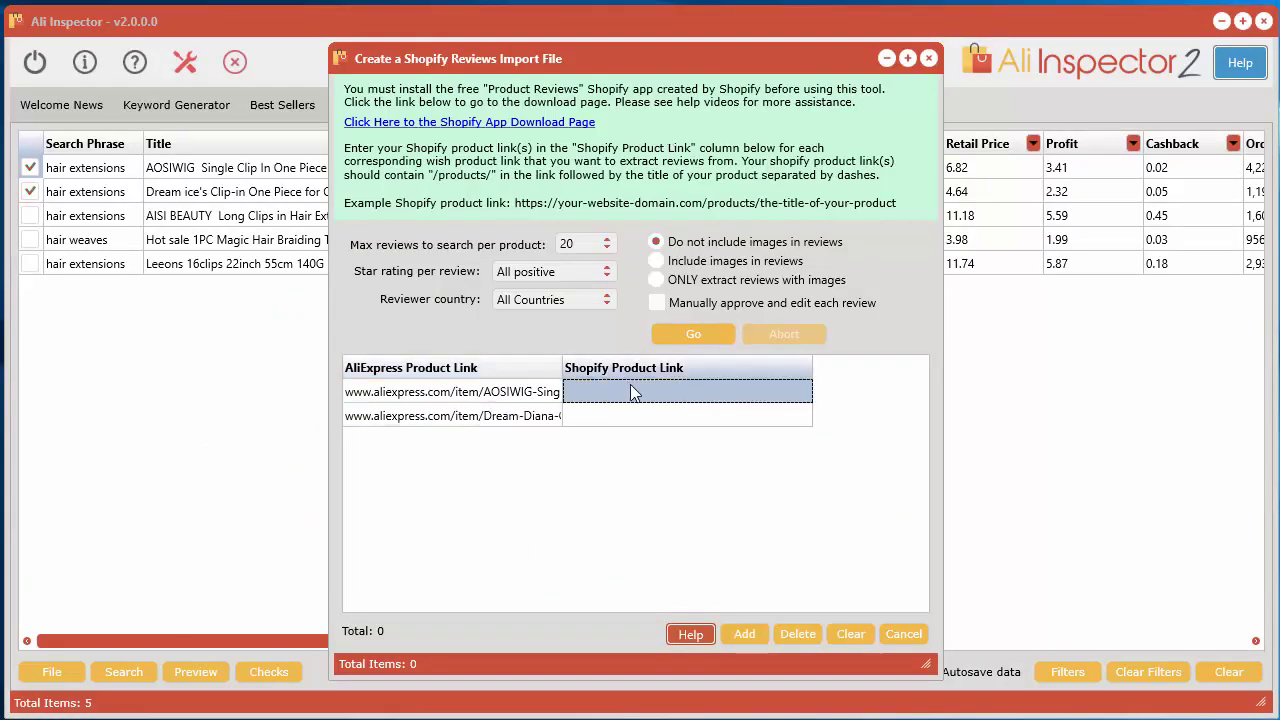
pyautogui.click(475, 395)
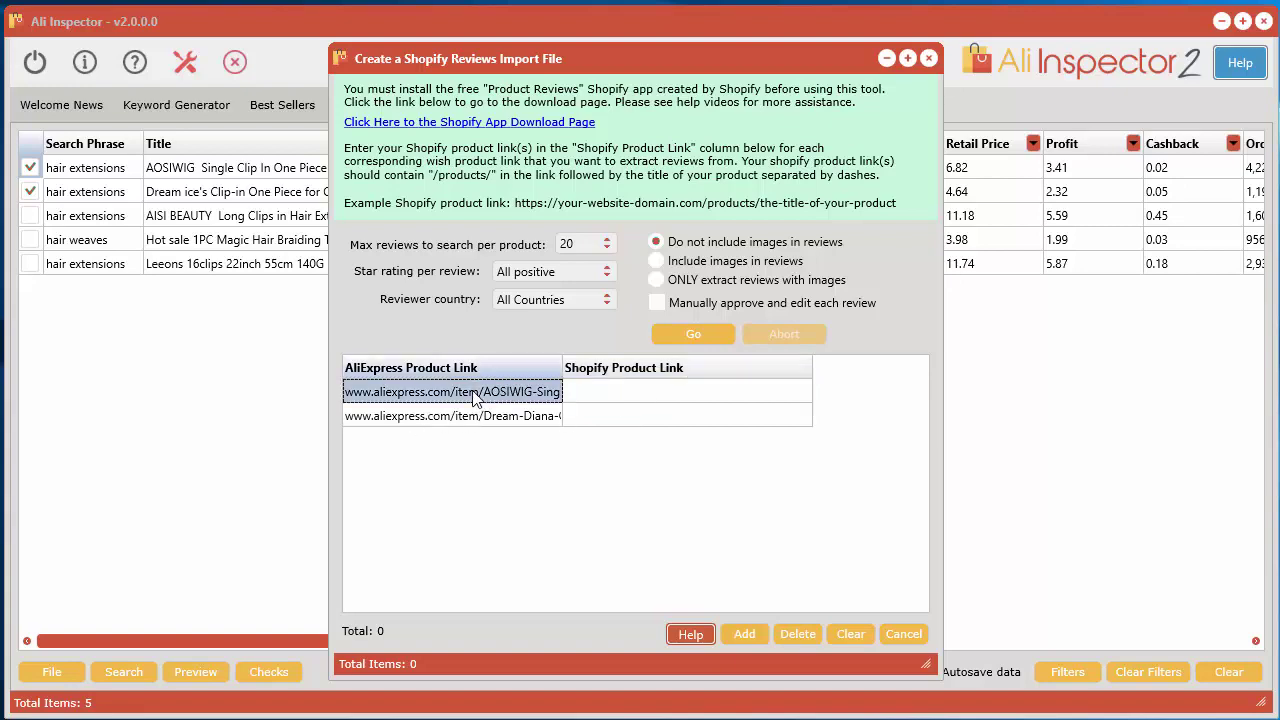
pyautogui.rightClick(475, 395)
pyautogui.click(500, 404)
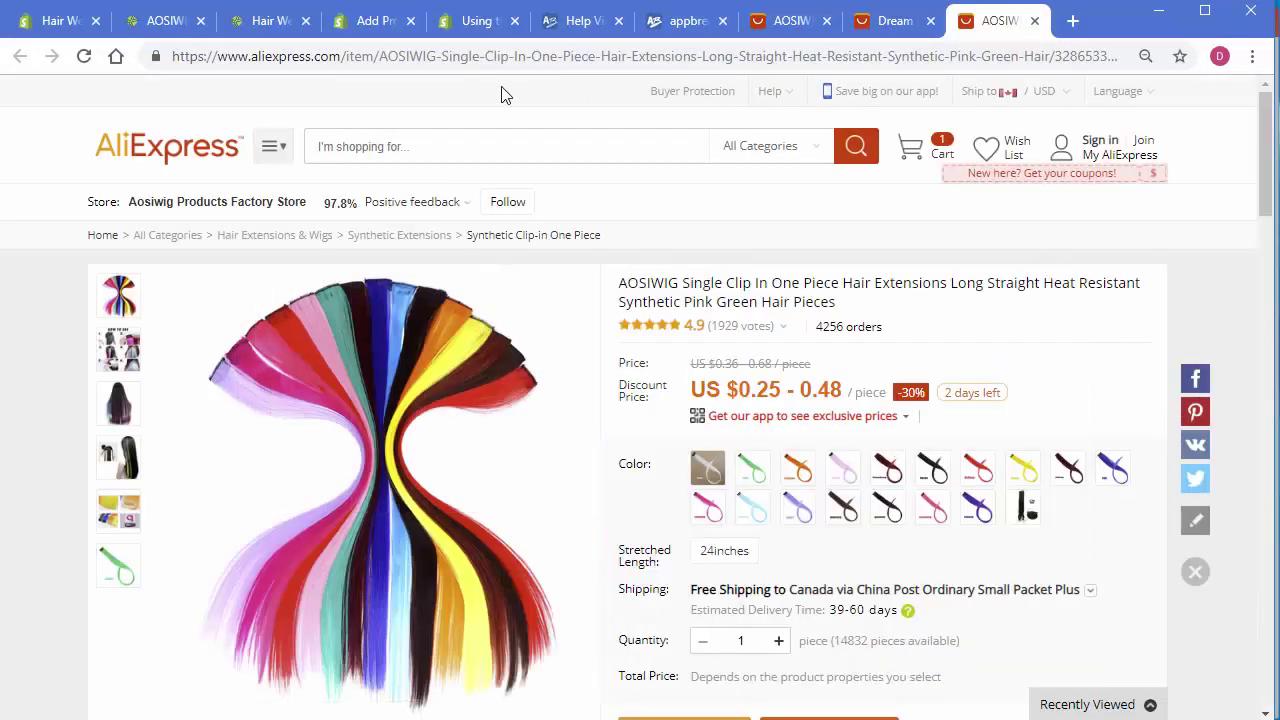
# Step: Copy the full storefront URL of the AOSIWIG product from the Hair Weave Direct store page
pyautogui.click(178, 21)
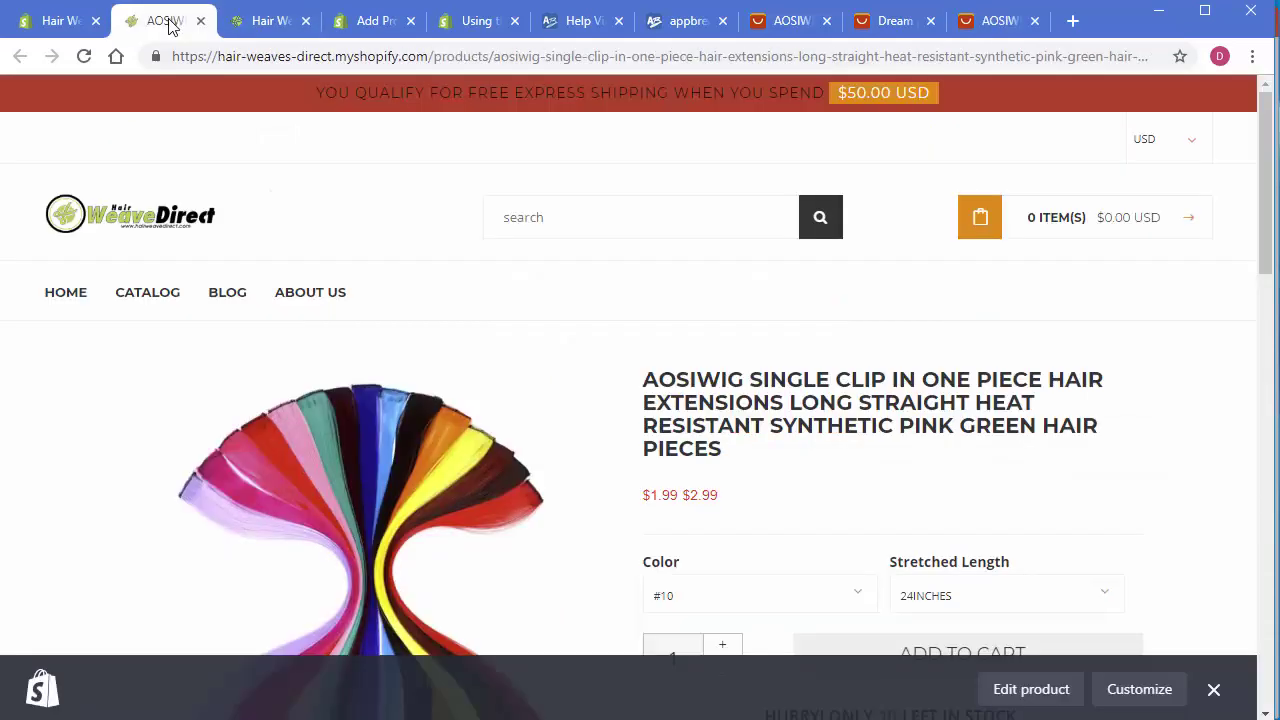
pyautogui.click(496, 59)
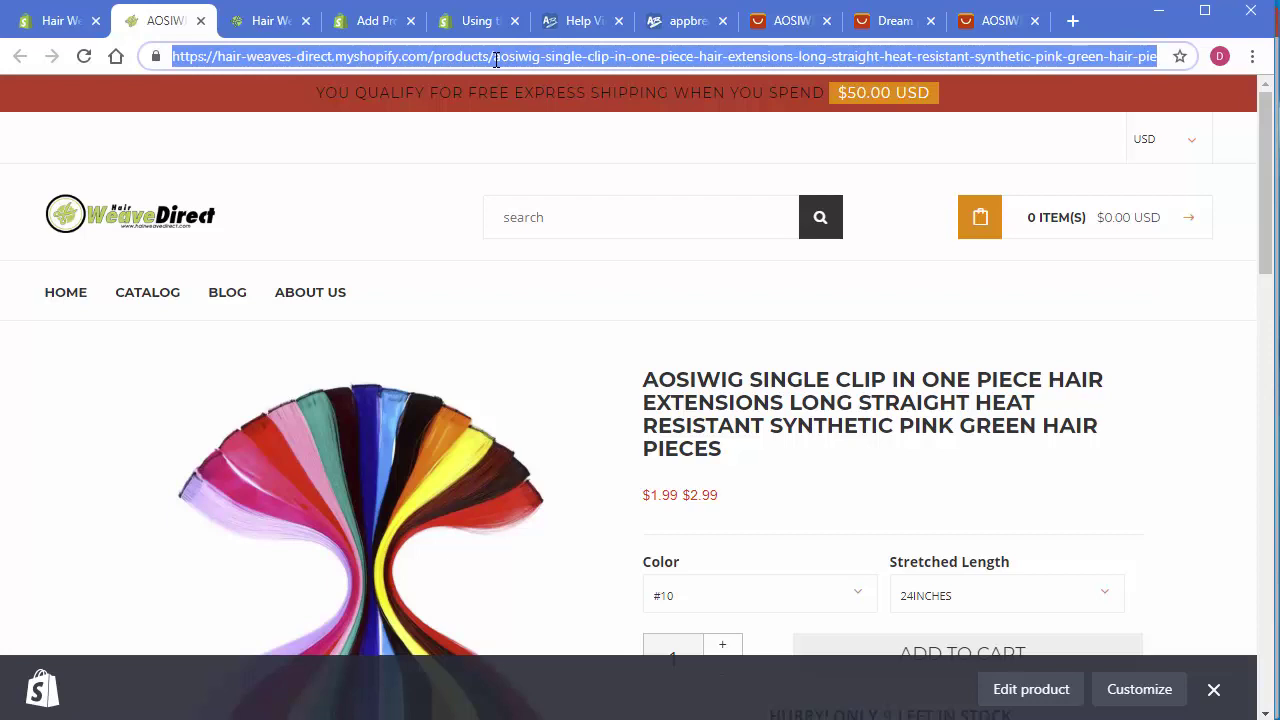
pyautogui.rightClick(496, 59)
pyautogui.click(522, 169)
# Step: Switch to Ali Inspector and paste the copied storefront URL as the AOSIWIG row's Shopify product link
pyautogui.hotkey('alt', 'Tab')
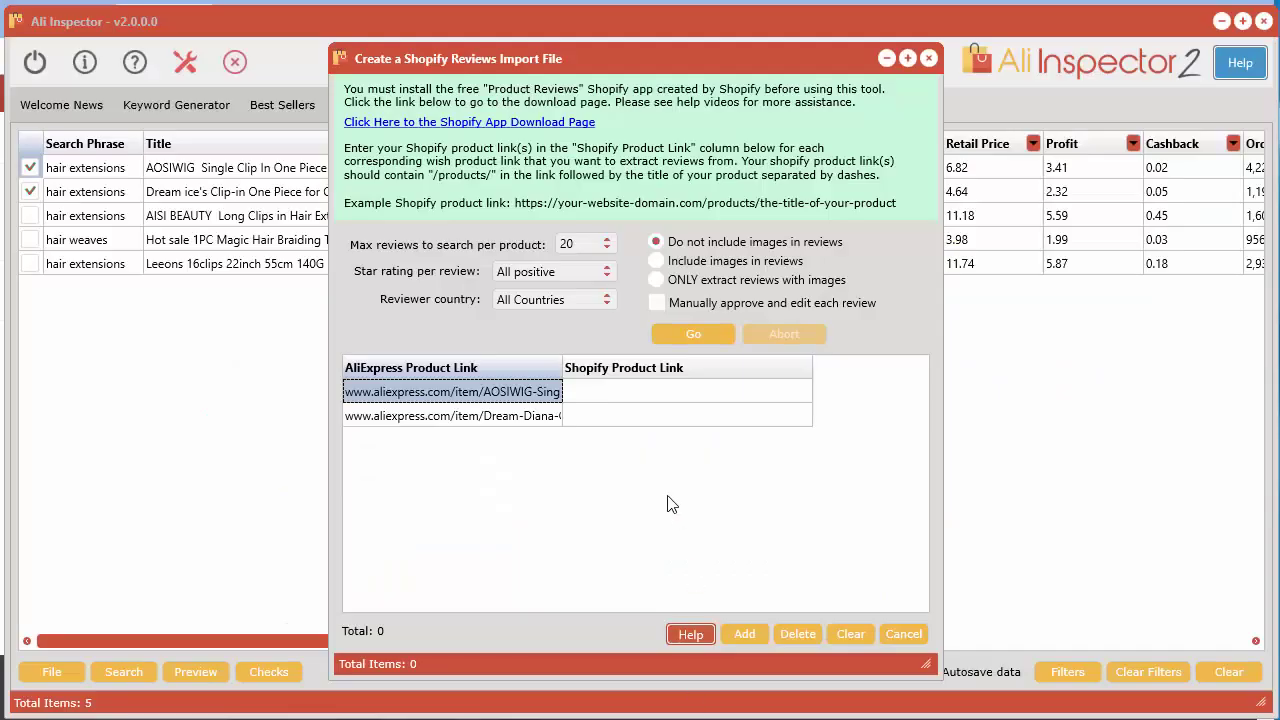
pyautogui.click(583, 391)
pyautogui.rightClick(584, 393)
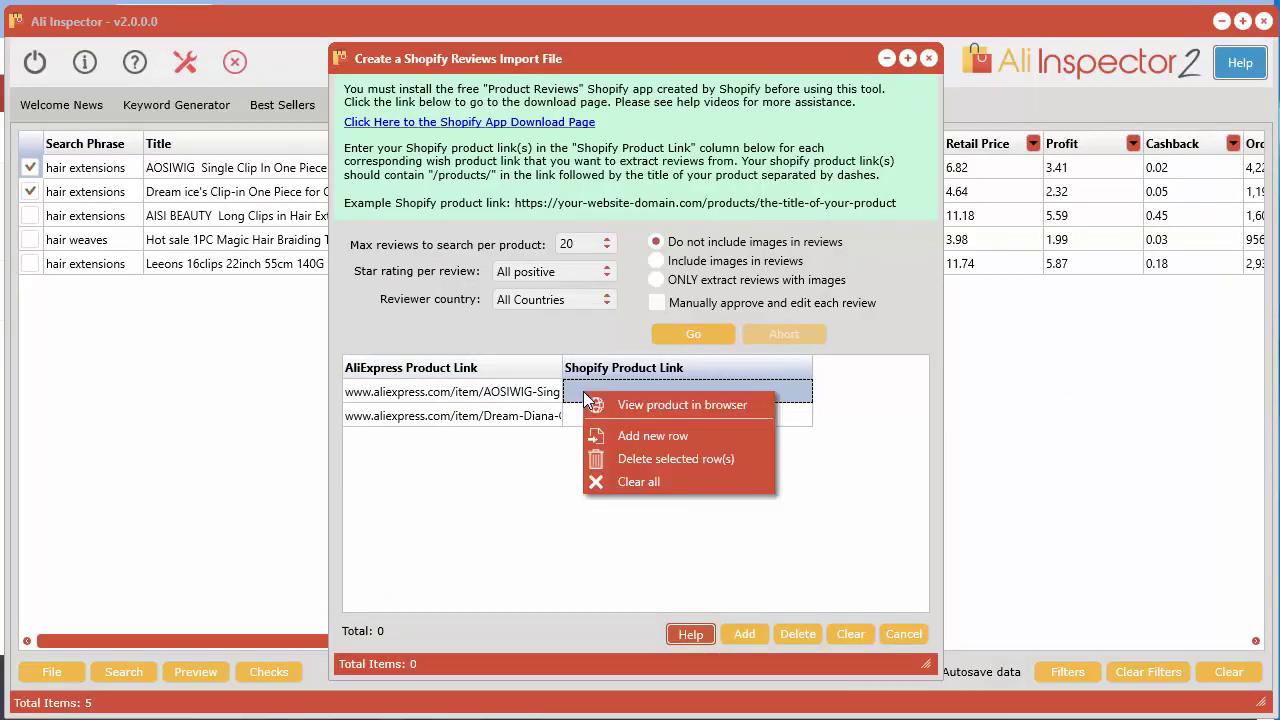
pyautogui.click(579, 390)
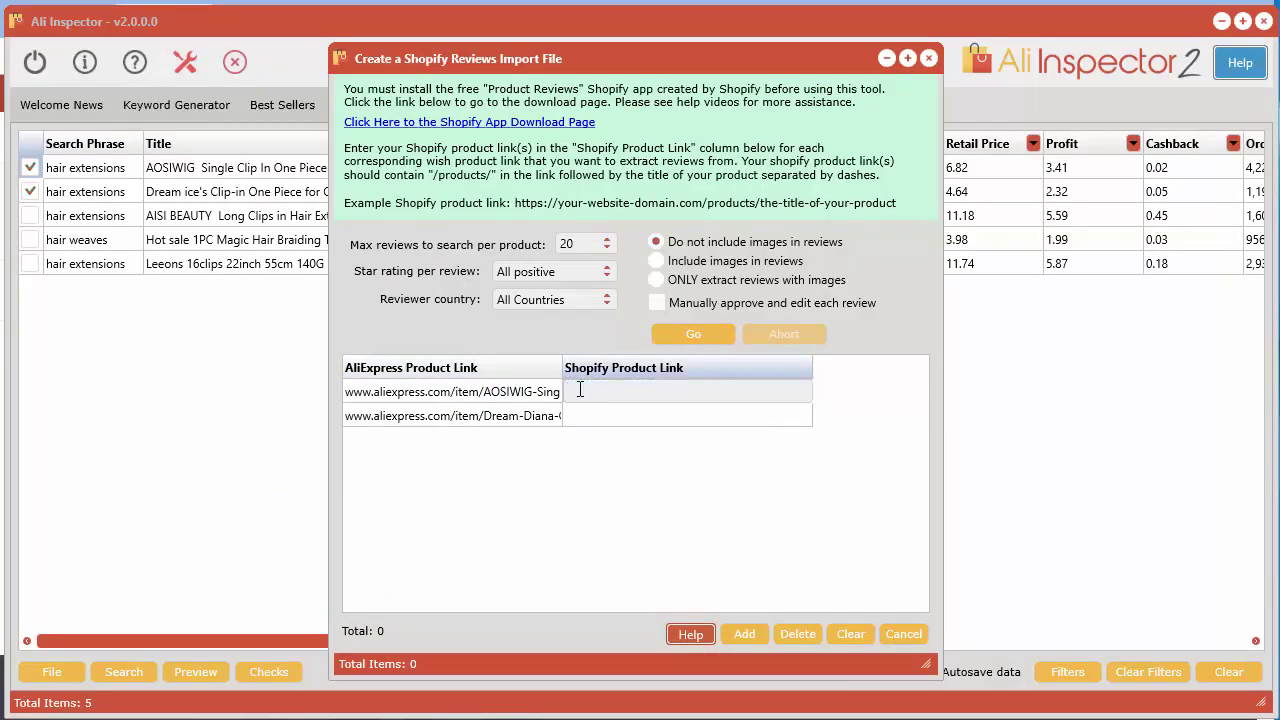
pyautogui.rightClick(579, 390)
pyautogui.click(625, 446)
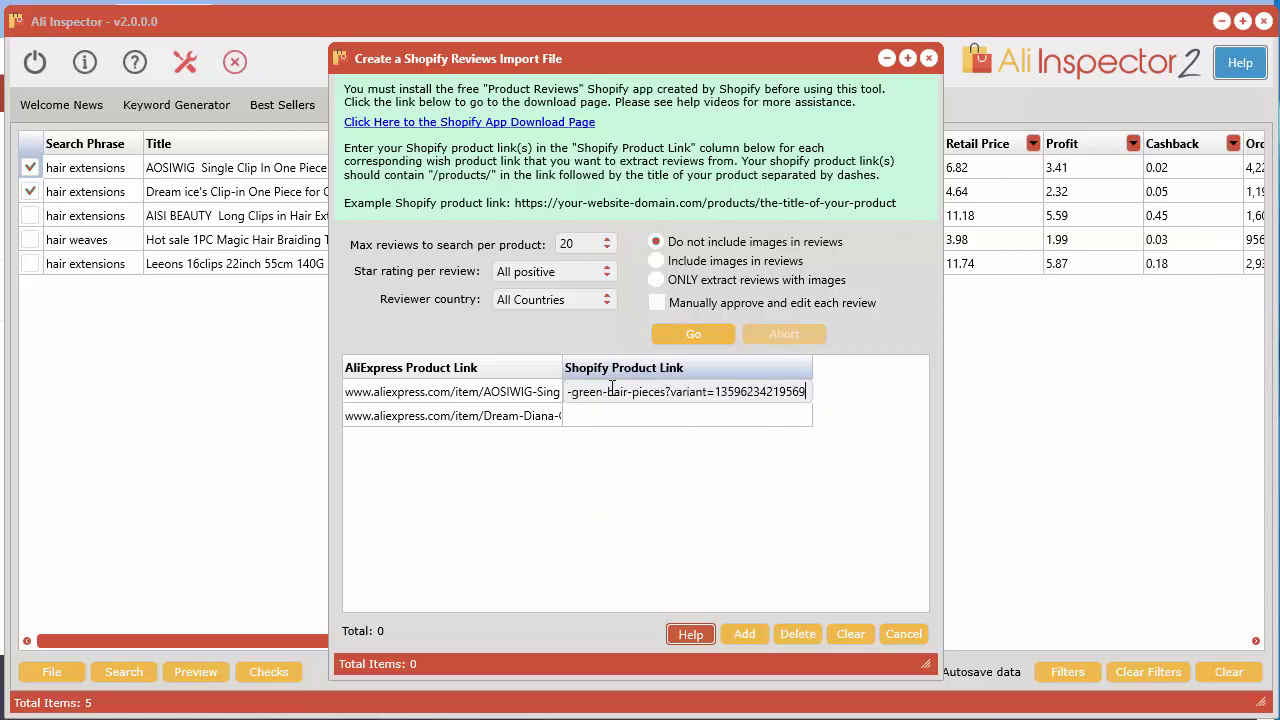
pyautogui.click(566, 416)
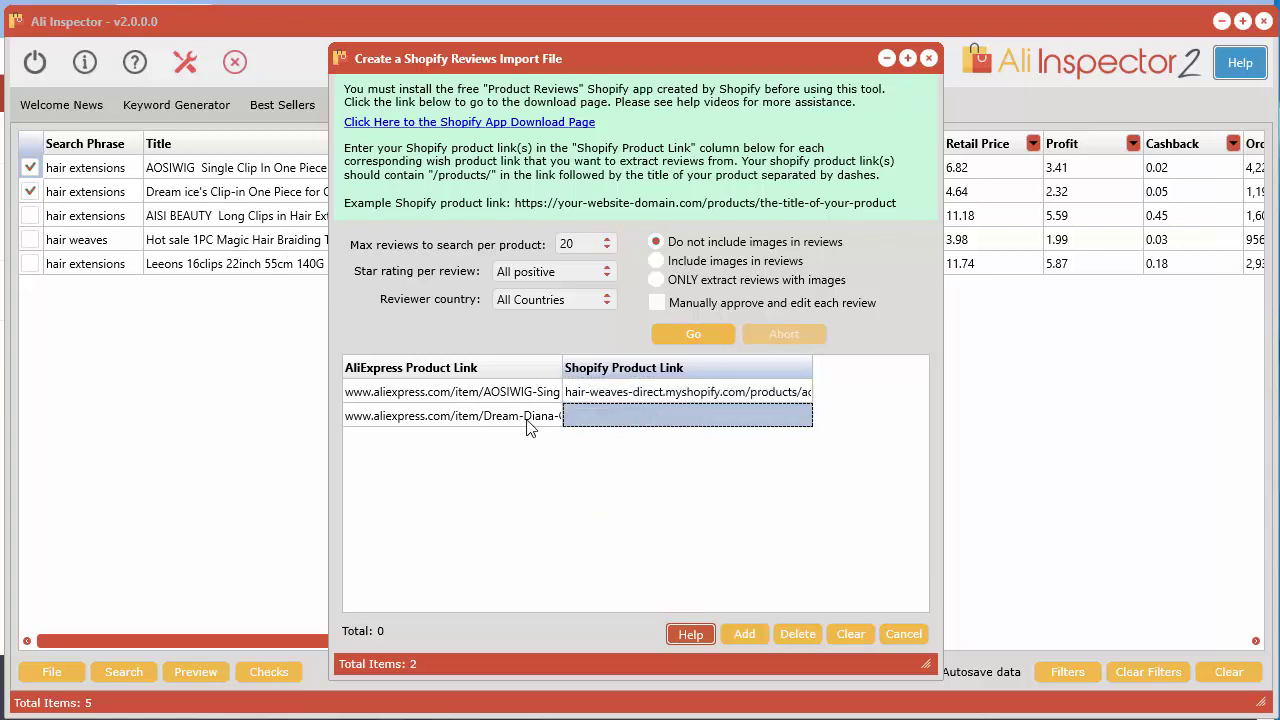
# Step: Open the Dream ice's row's AliExpress page and the matching Dream ice's product in the store admin
pyautogui.doubleClick(524, 418)
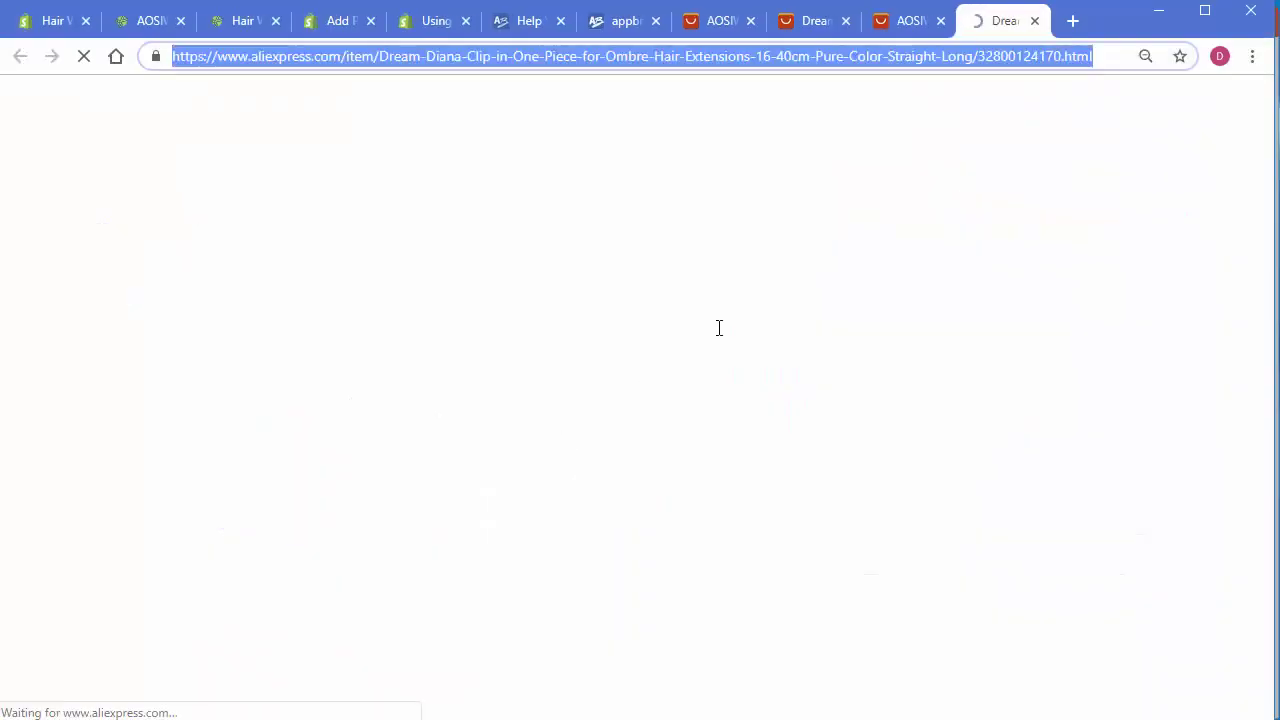
pyautogui.click(57, 20)
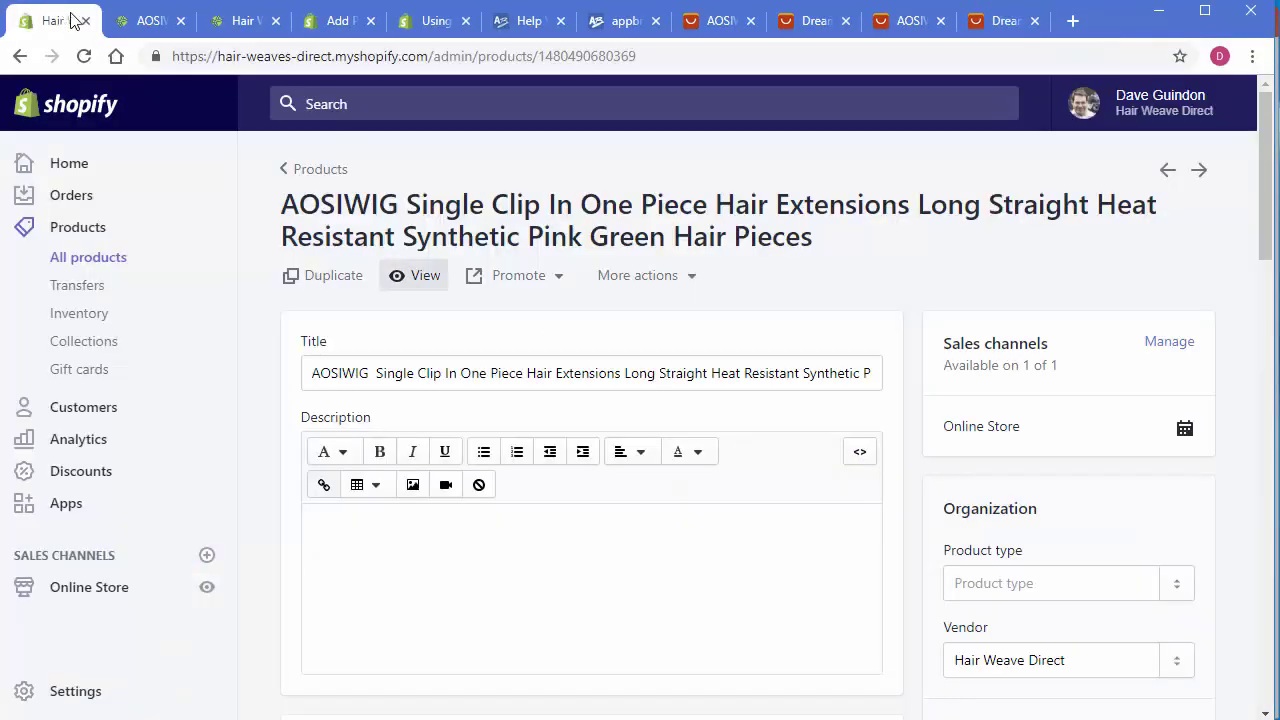
pyautogui.click(90, 263)
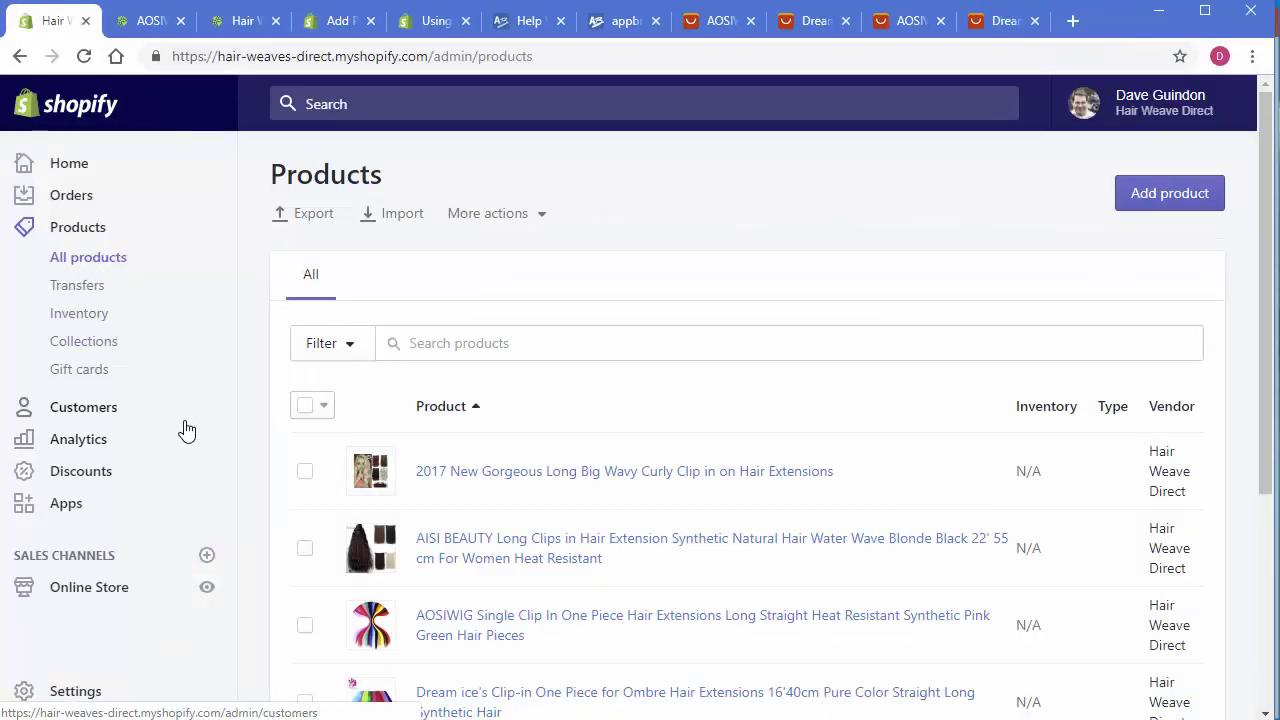
pyautogui.scroll(-1, 247, 527)
pyautogui.scroll(-1, 250, 535)
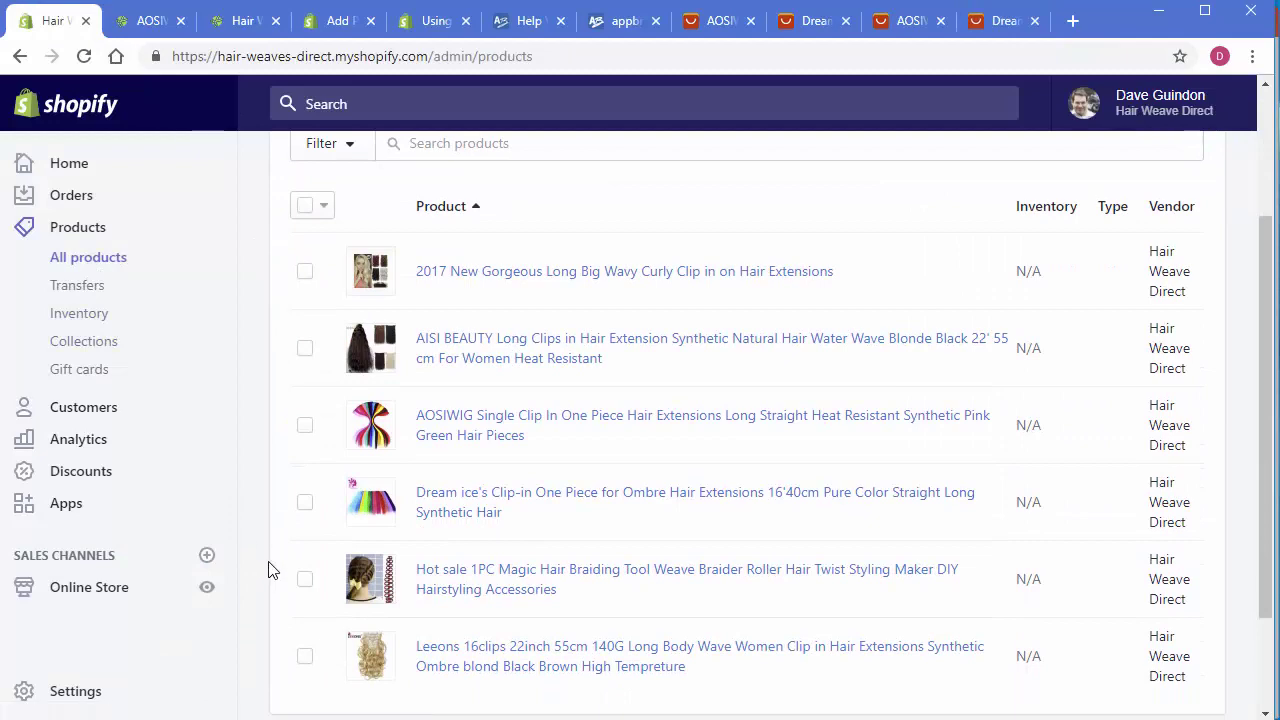
pyautogui.click(463, 512)
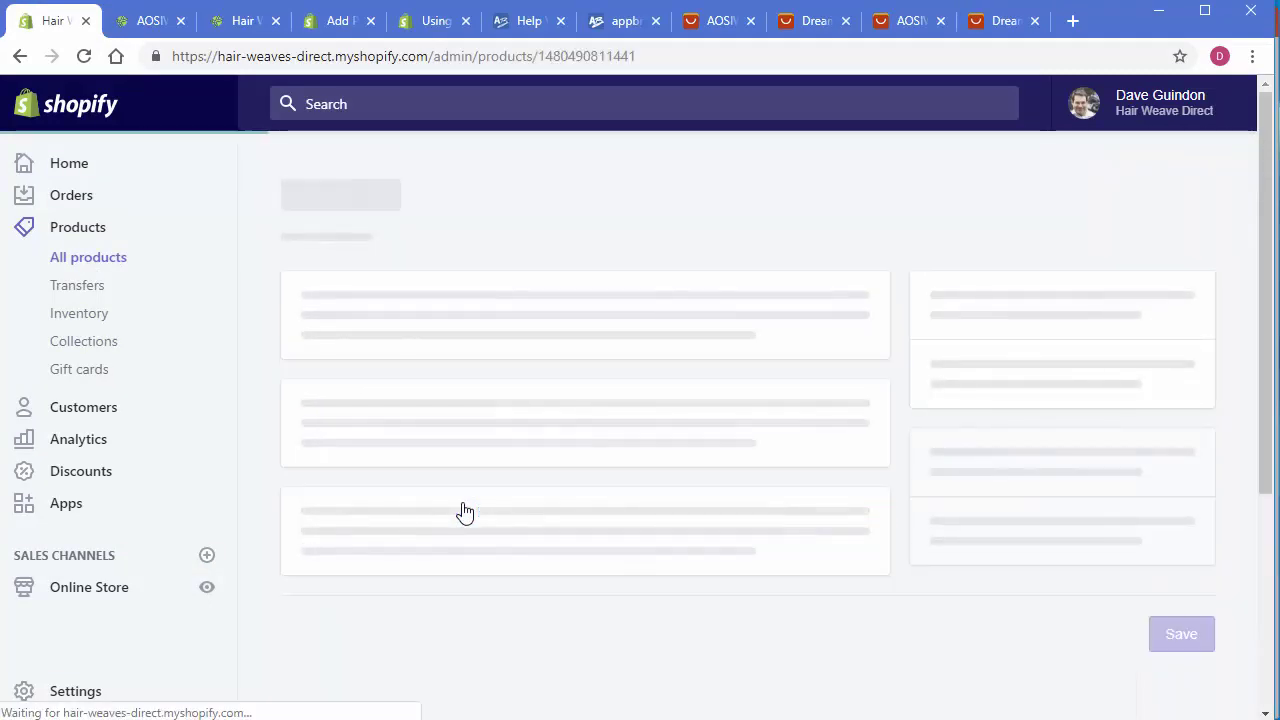
# Step: View the Dream ice's product on the Hair Weave Direct storefront and copy its full URL
pyautogui.click(421, 277)
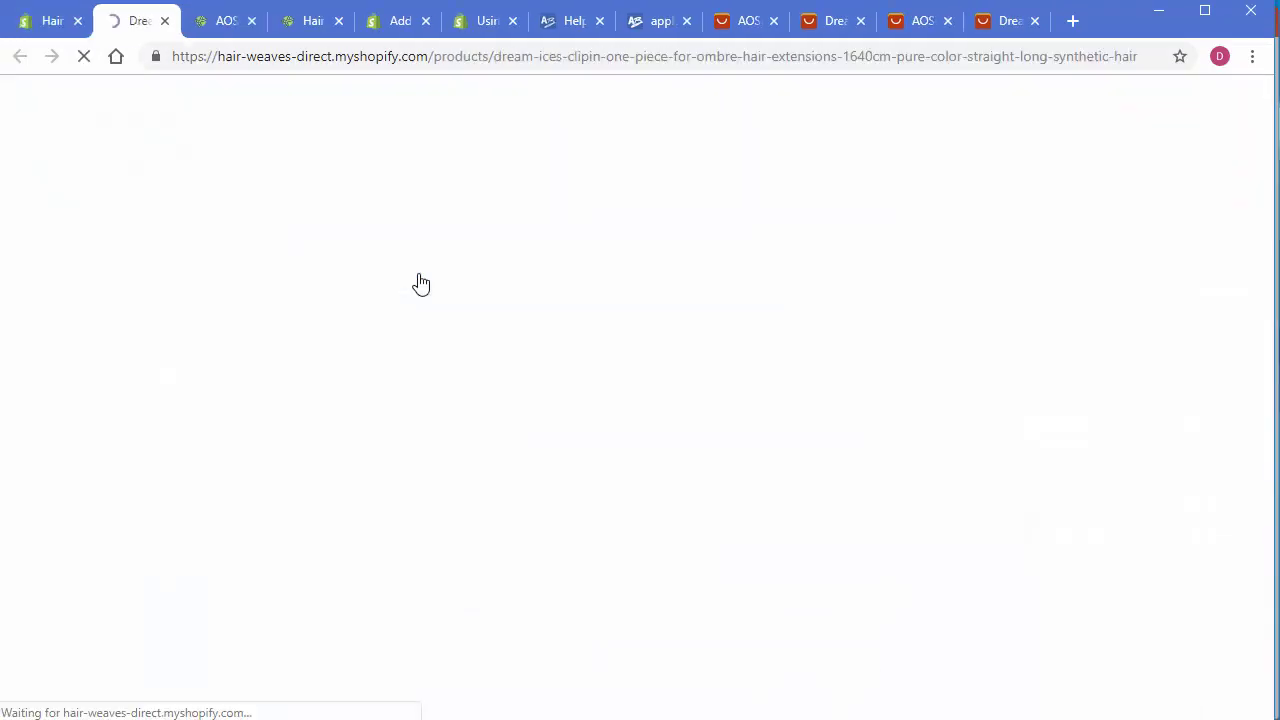
pyautogui.click(456, 58)
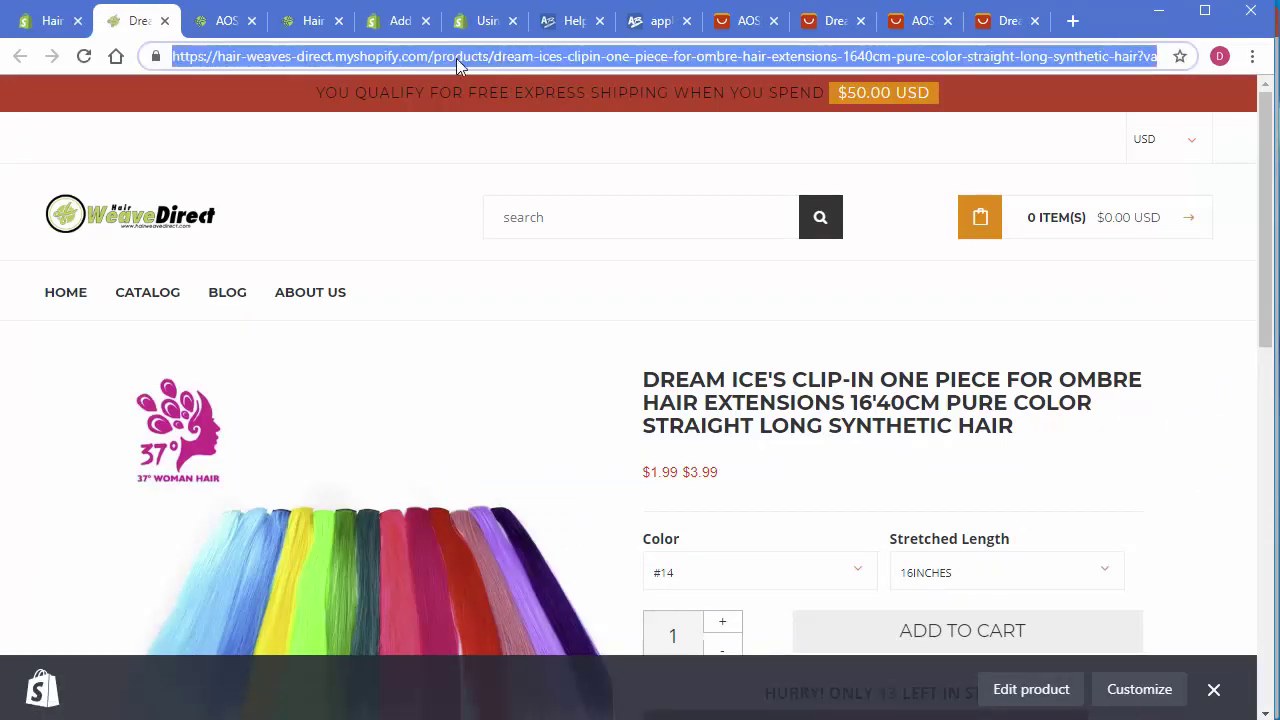
pyautogui.rightClick(526, 54)
pyautogui.click(563, 164)
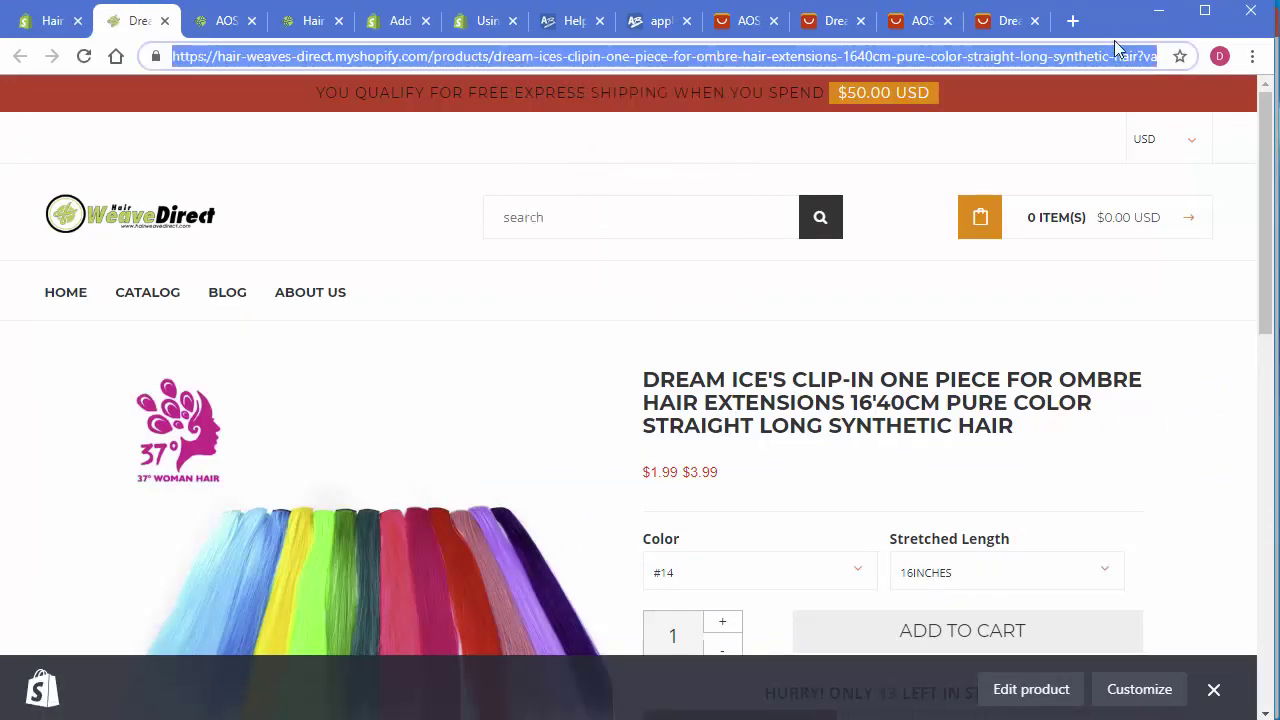
# Step: Switch to Ali Inspector and paste the copied storefront URL as the Dream ice's row's Shopify product link
pyautogui.click(1158, 10)
pyautogui.click(622, 420)
pyautogui.click(618, 418)
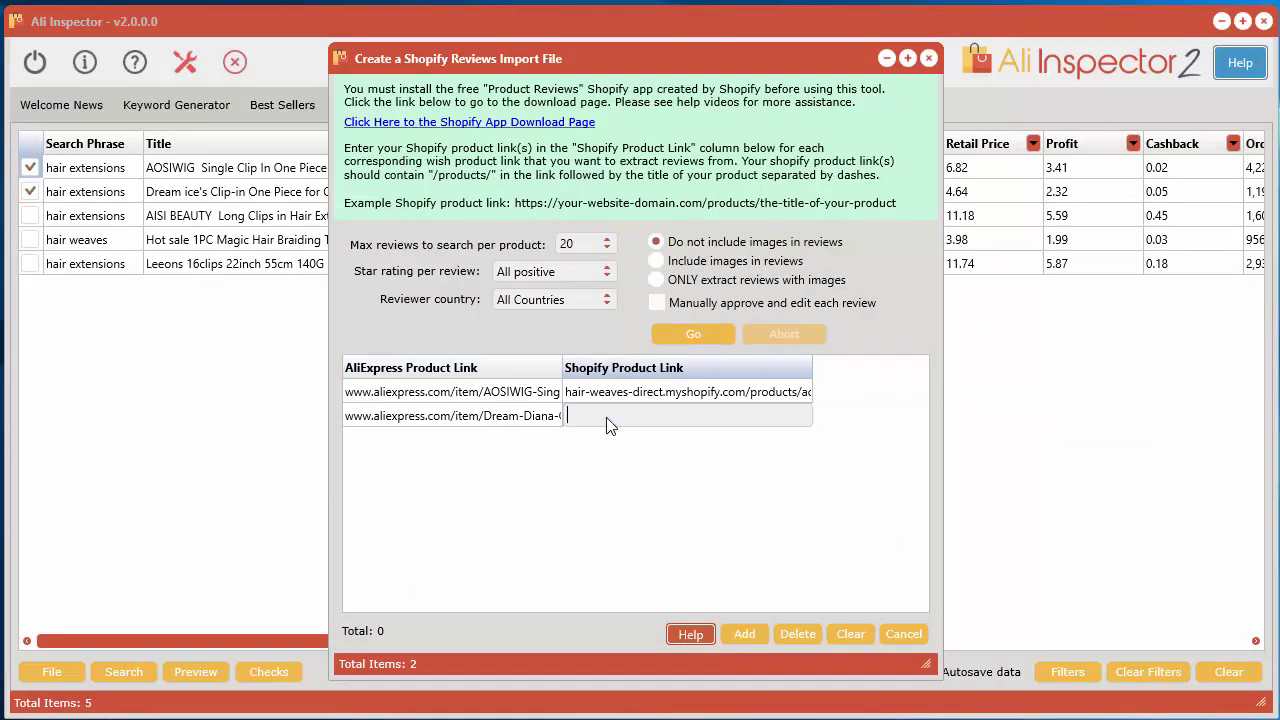
pyautogui.rightClick(598, 414)
pyautogui.click(618, 471)
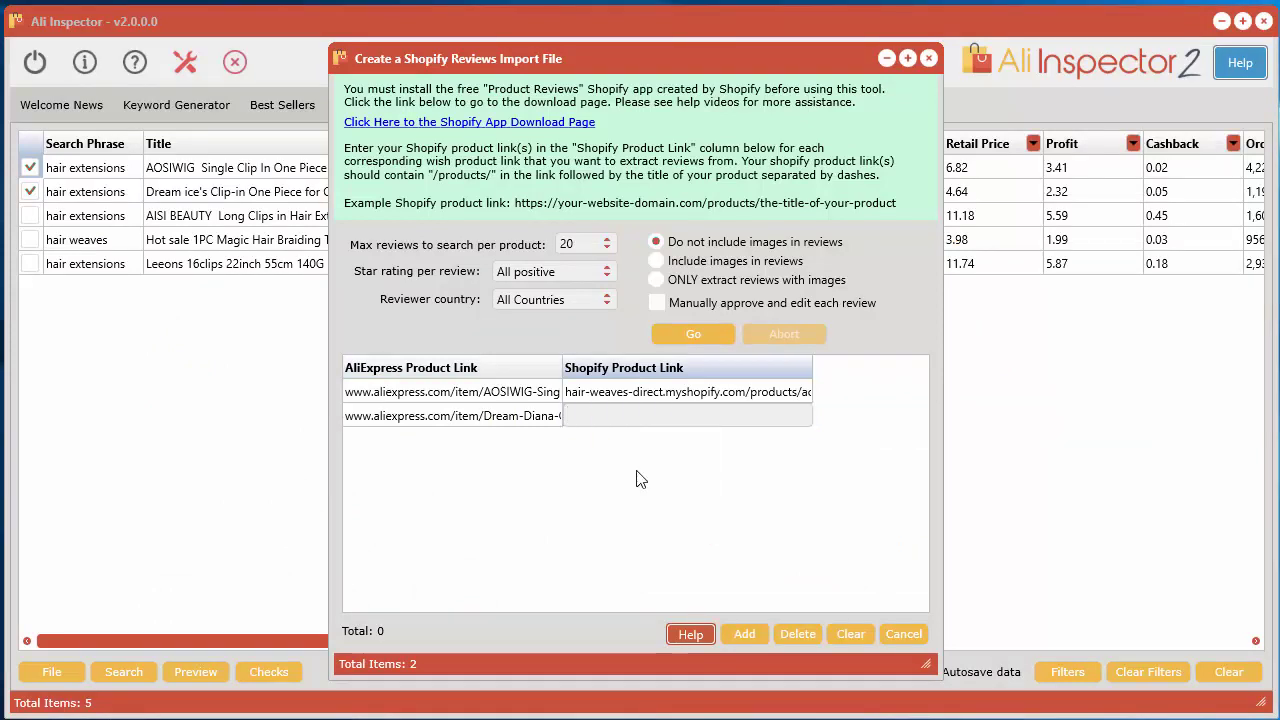
pyautogui.click(833, 520)
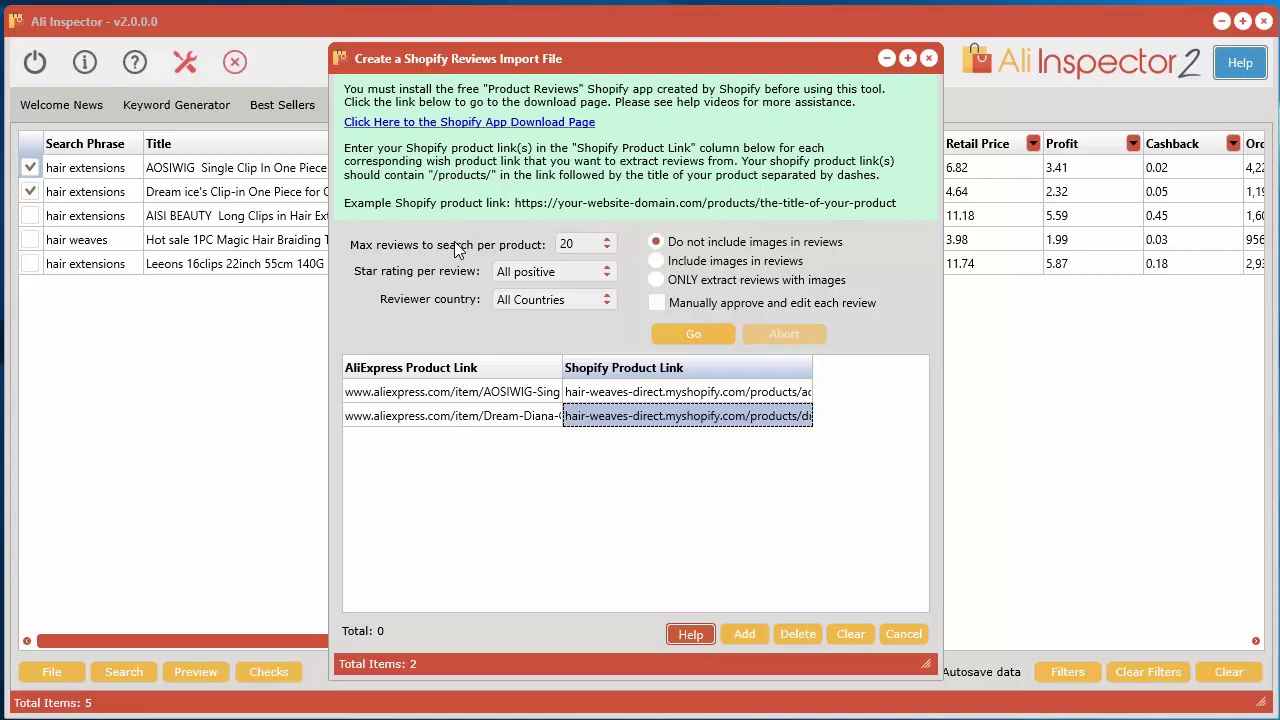
# Step: Set the maximum reviews per product to 50 and choose All positive as the star rating, leaving the reviewer country at All Countries
pyautogui.click(598, 246)
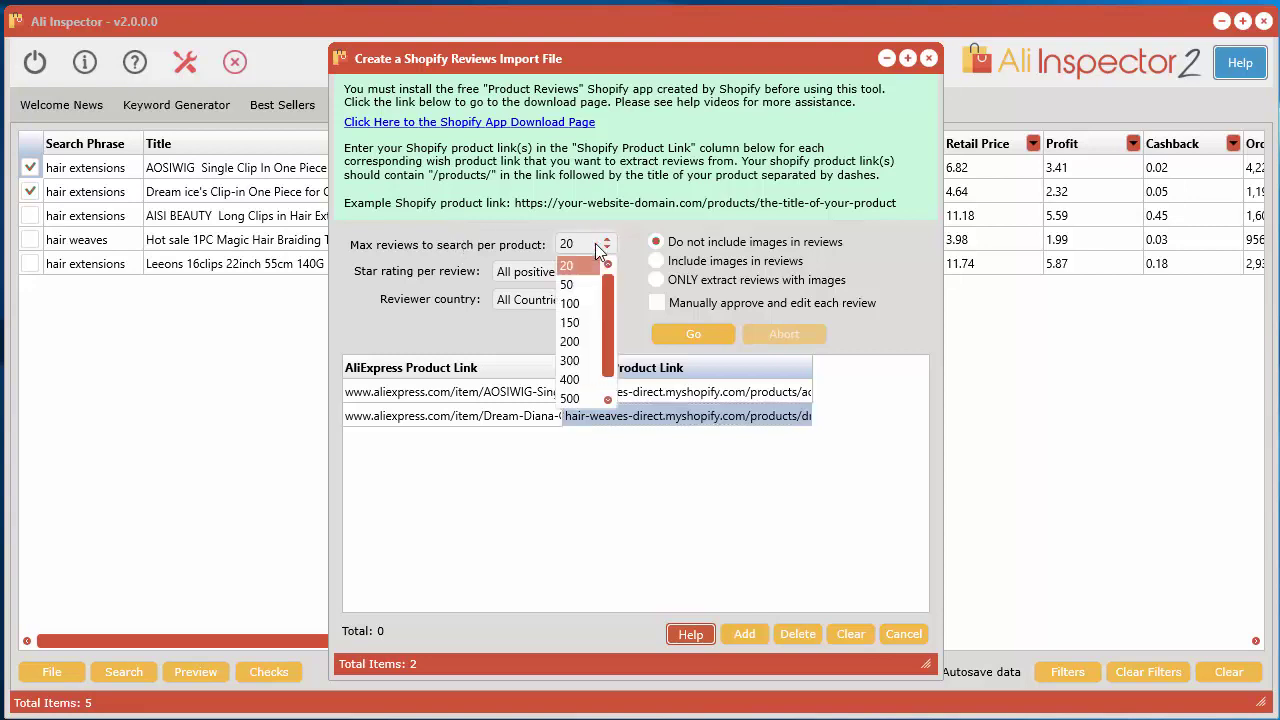
pyautogui.click(586, 284)
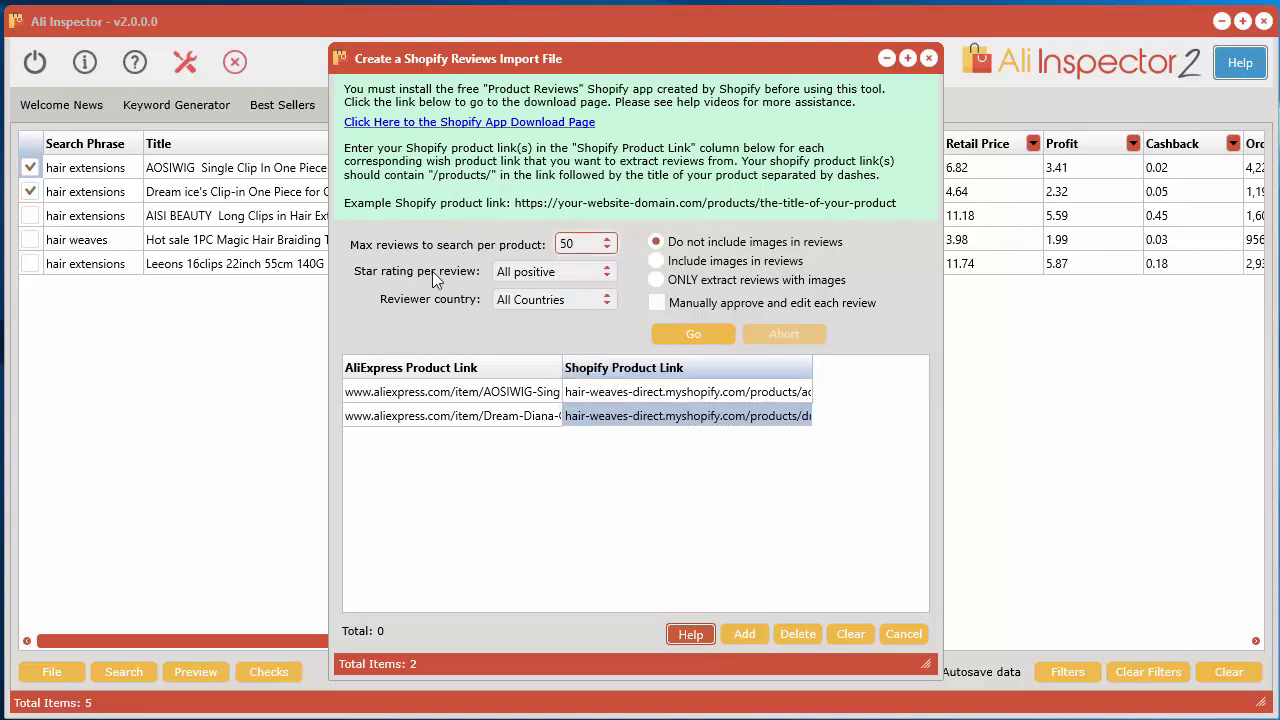
pyautogui.click(551, 273)
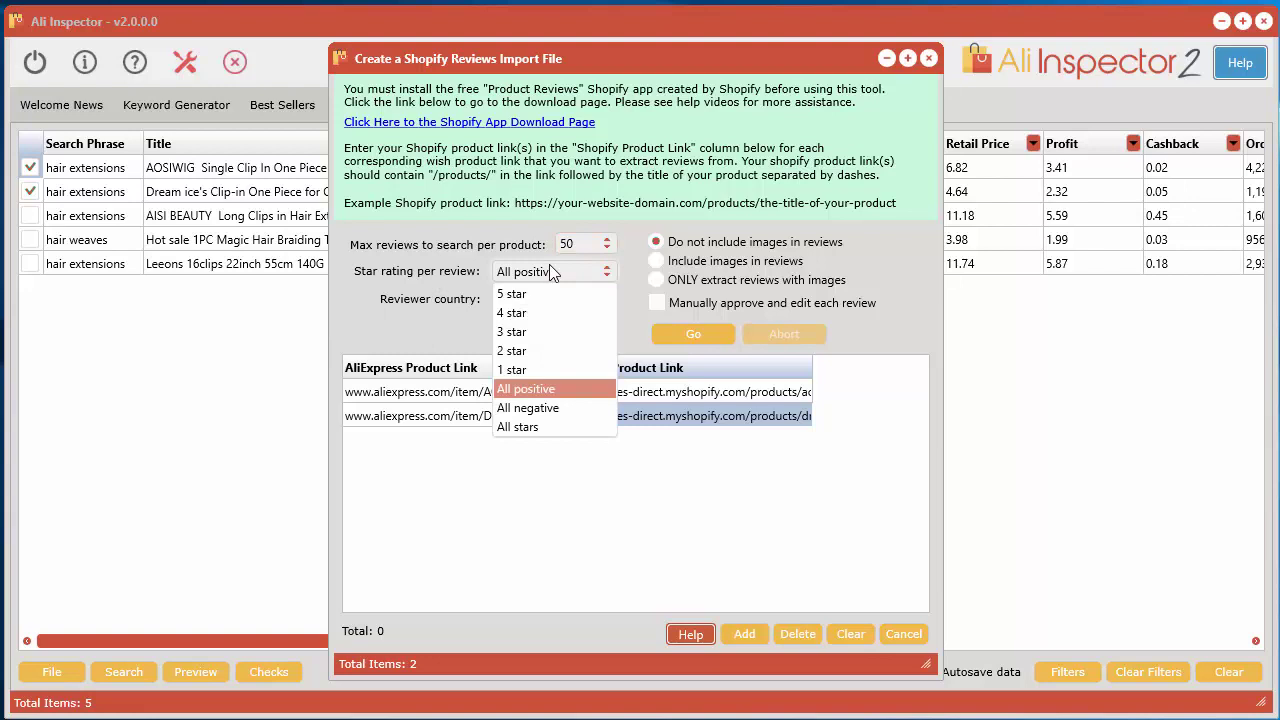
pyautogui.click(554, 388)
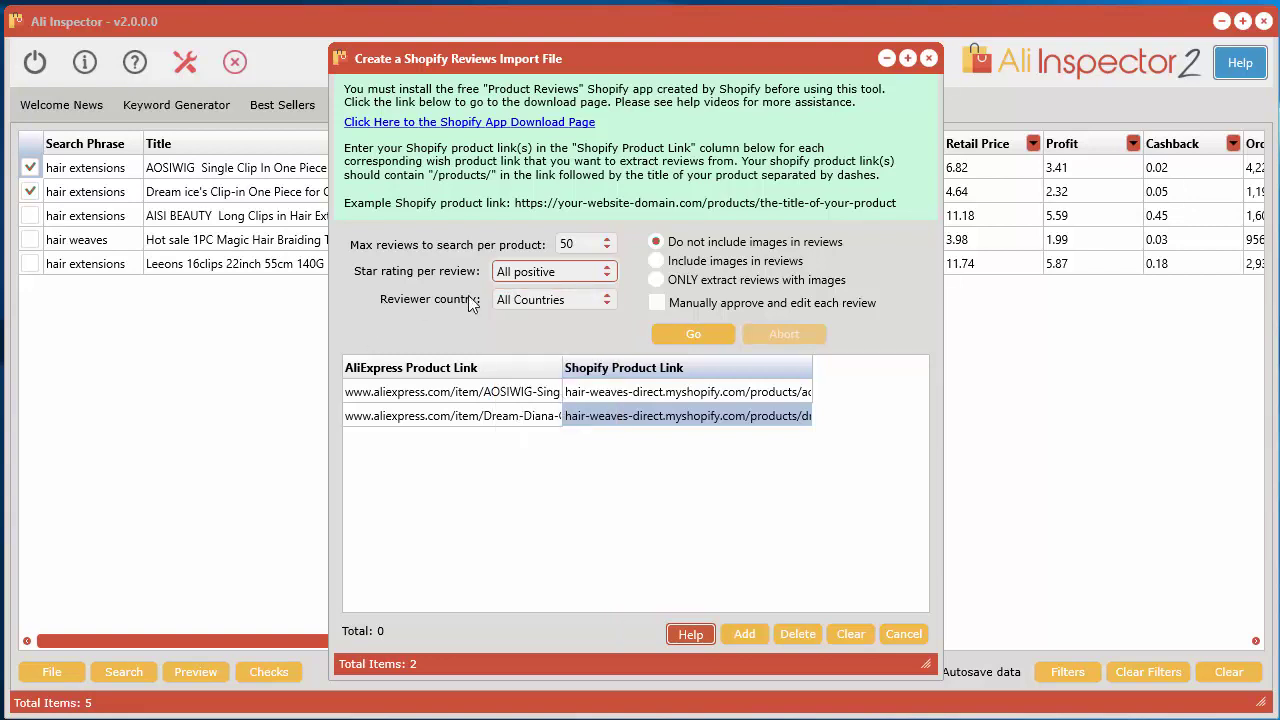
pyautogui.click(540, 303)
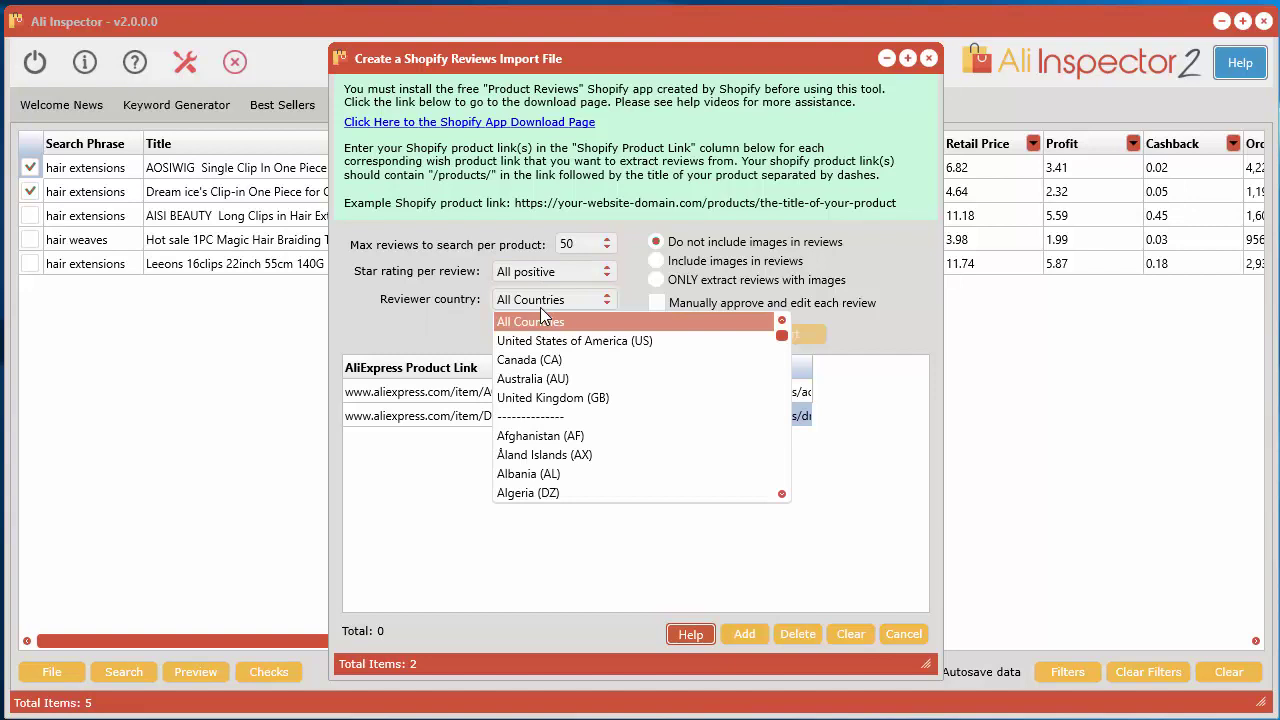
pyautogui.click(362, 313)
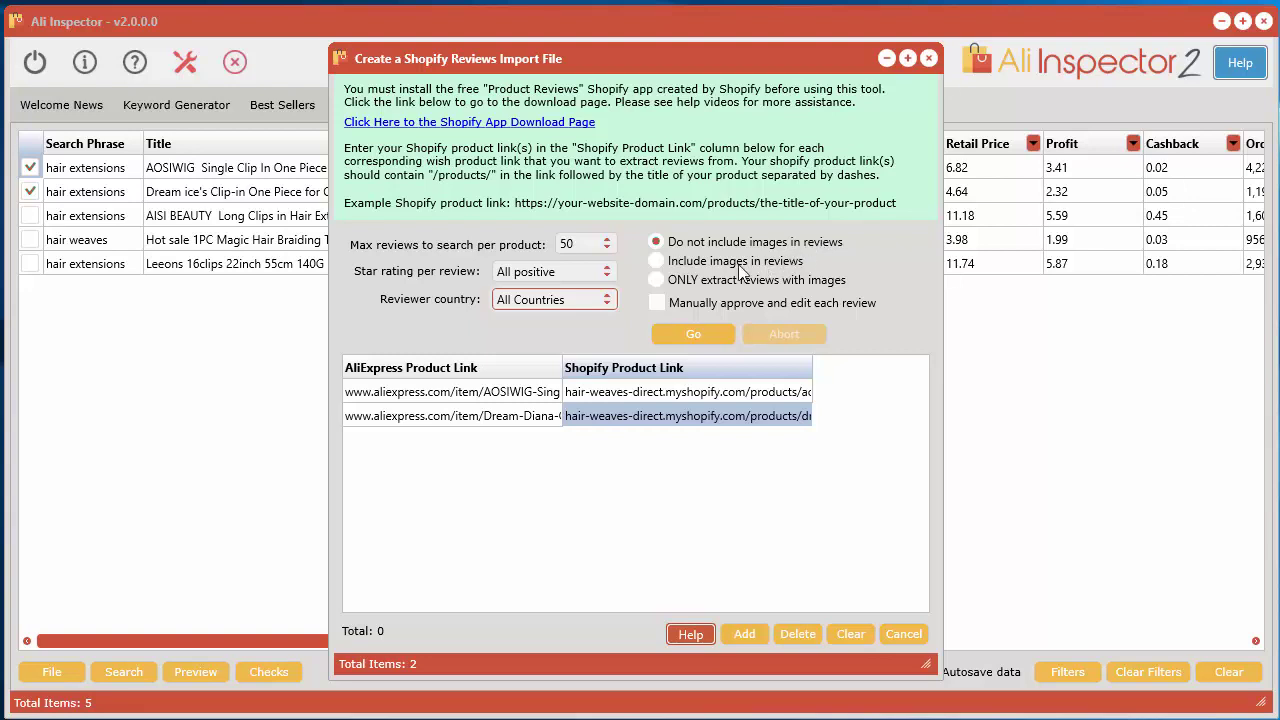
# Step: Include images in the extracted reviews and enable manual approval and editing of each review
pyautogui.click(666, 261)
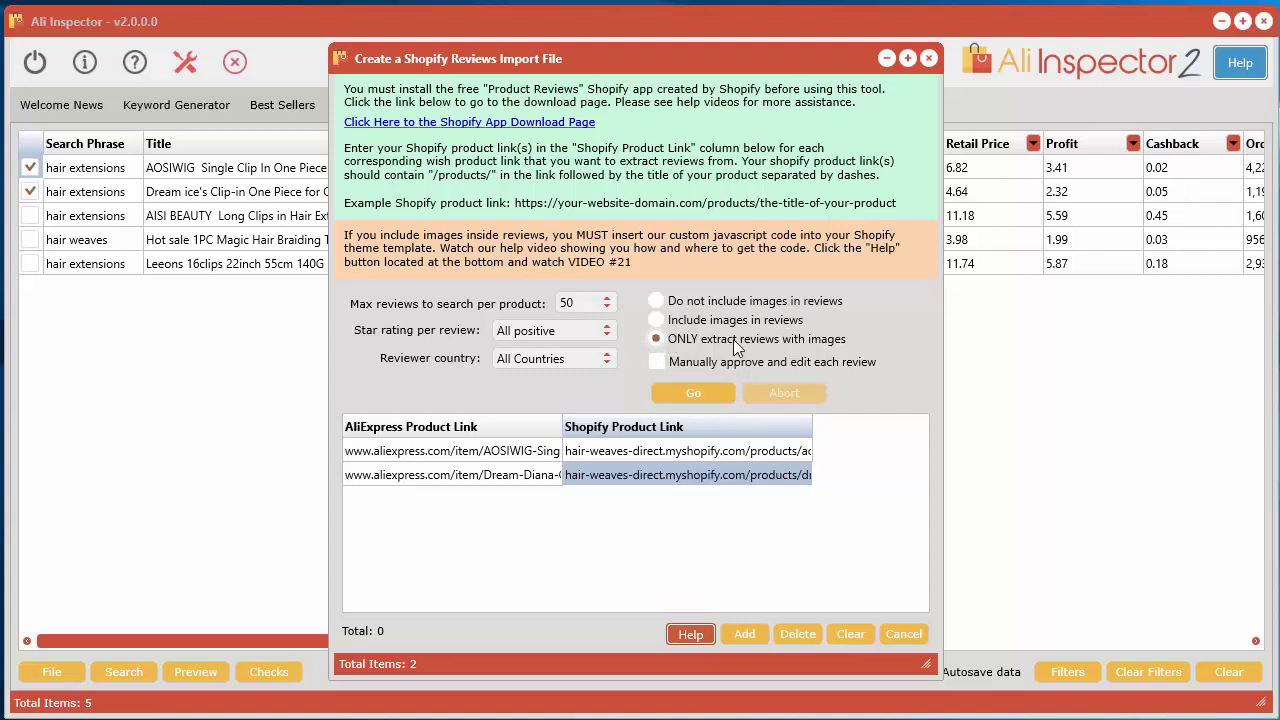
pyautogui.click(658, 322)
pyautogui.click(690, 366)
# Step: Limit the search to 20 reviews per product and start the extraction, saving the import file as shopify-product-reviews-import.csv
pyautogui.click(585, 305)
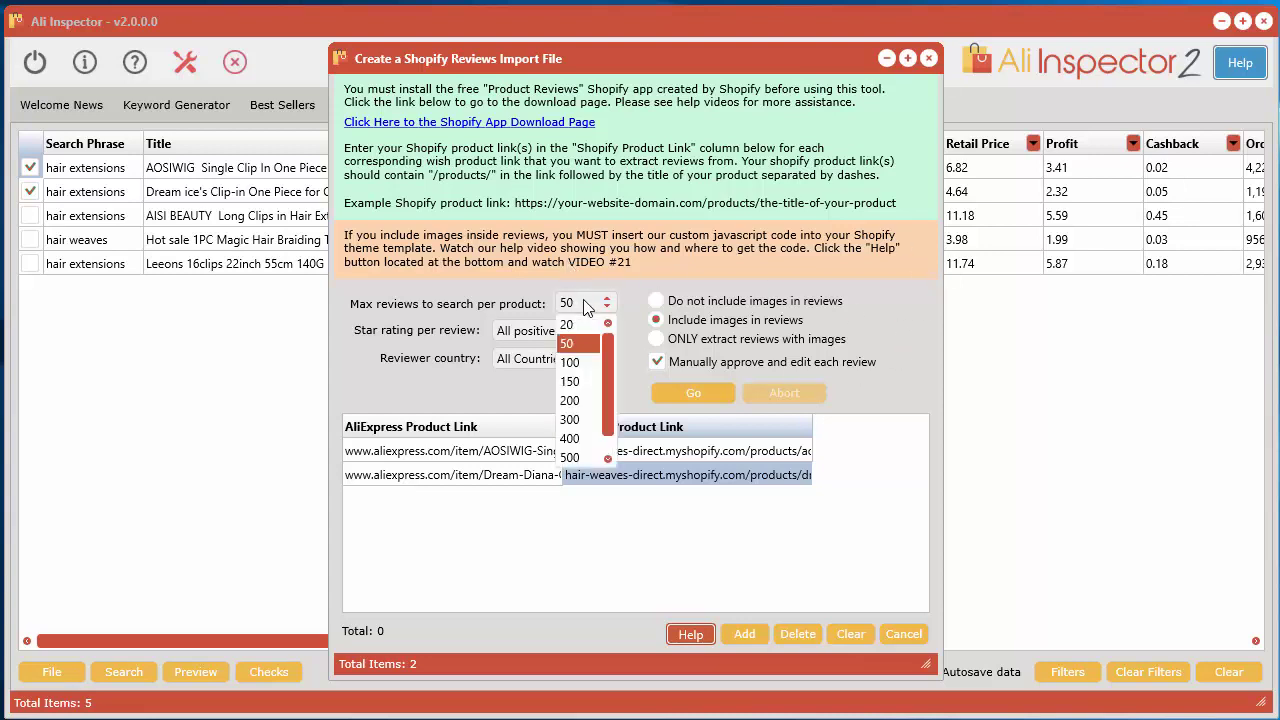
pyautogui.click(584, 321)
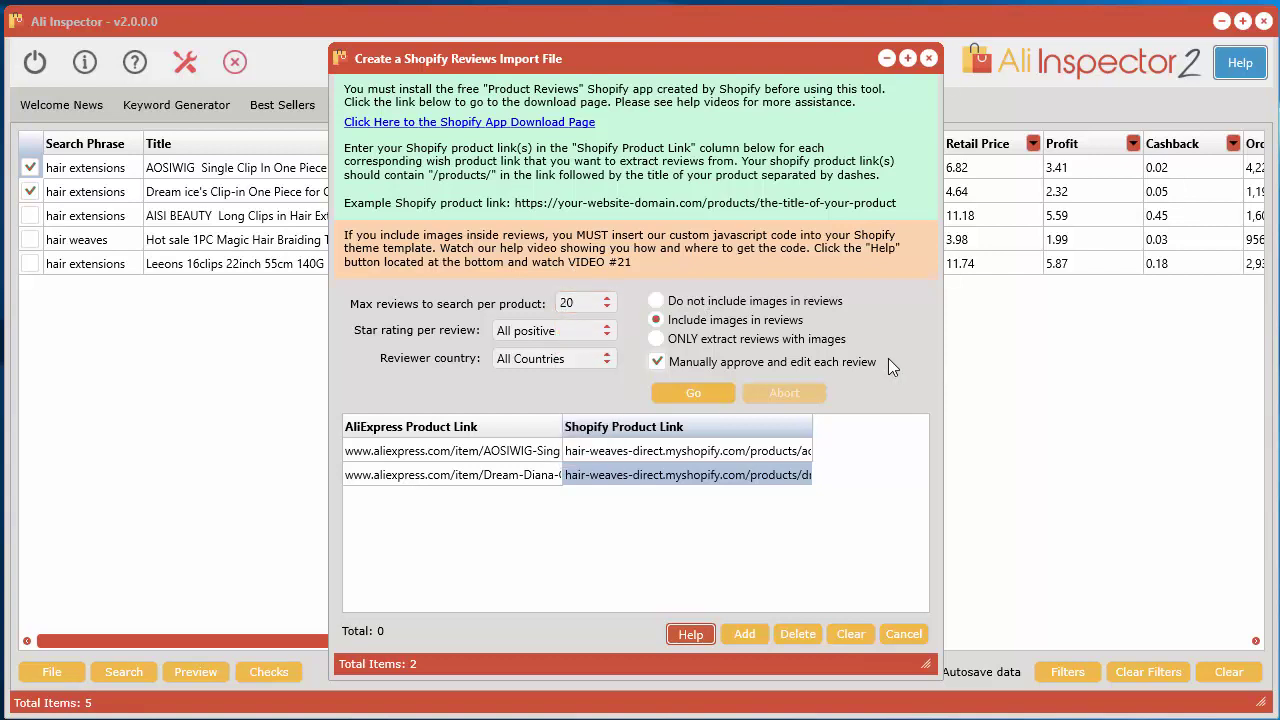
pyautogui.click(657, 361)
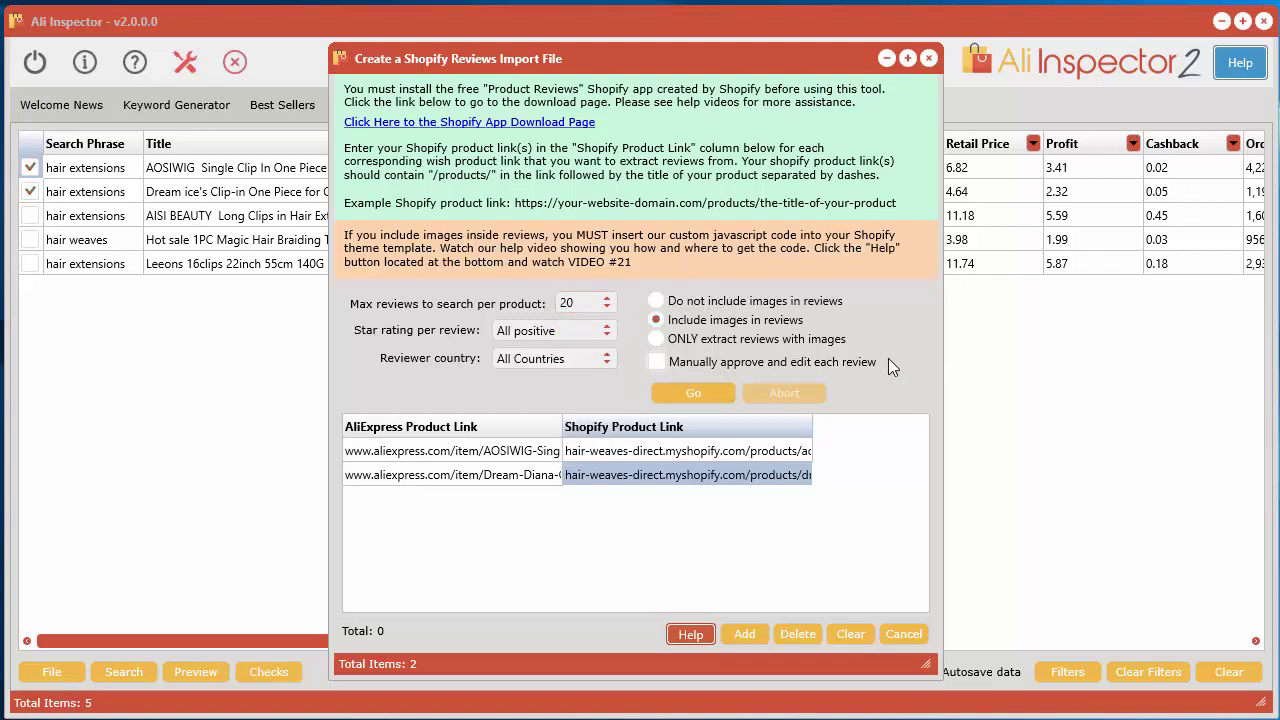
pyautogui.click(657, 361)
pyautogui.click(687, 396)
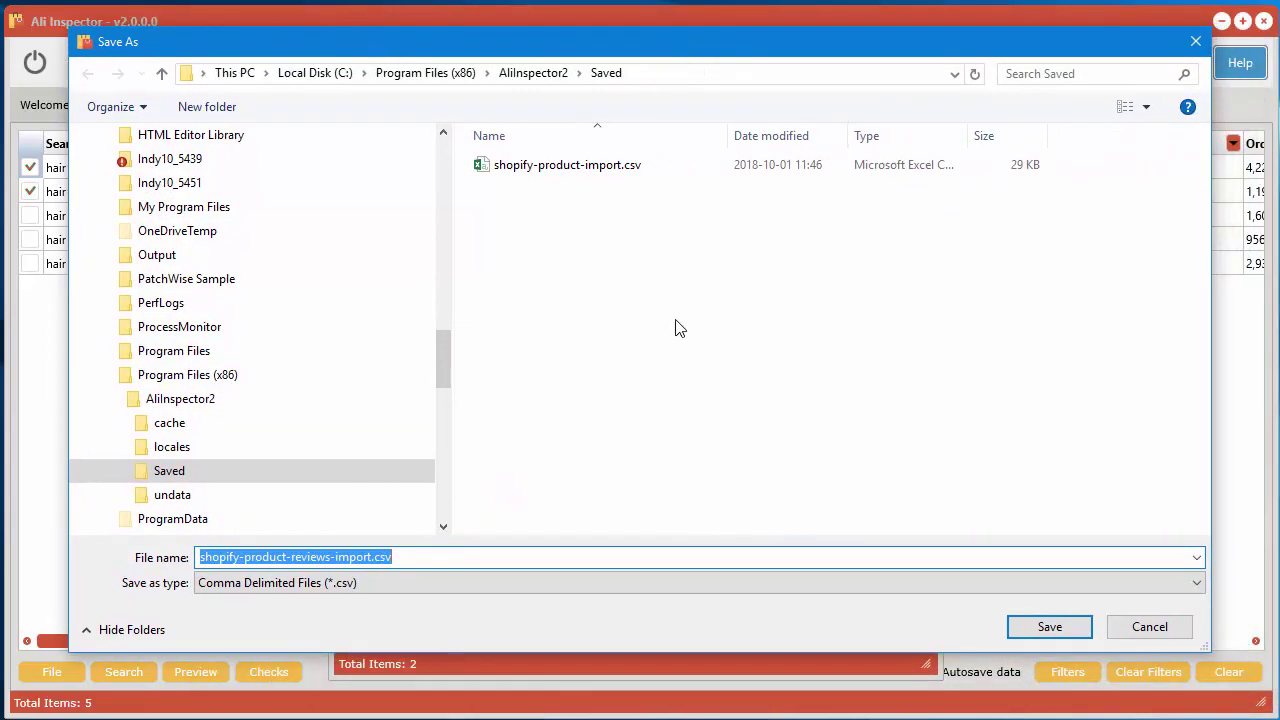
pyautogui.click(1050, 626)
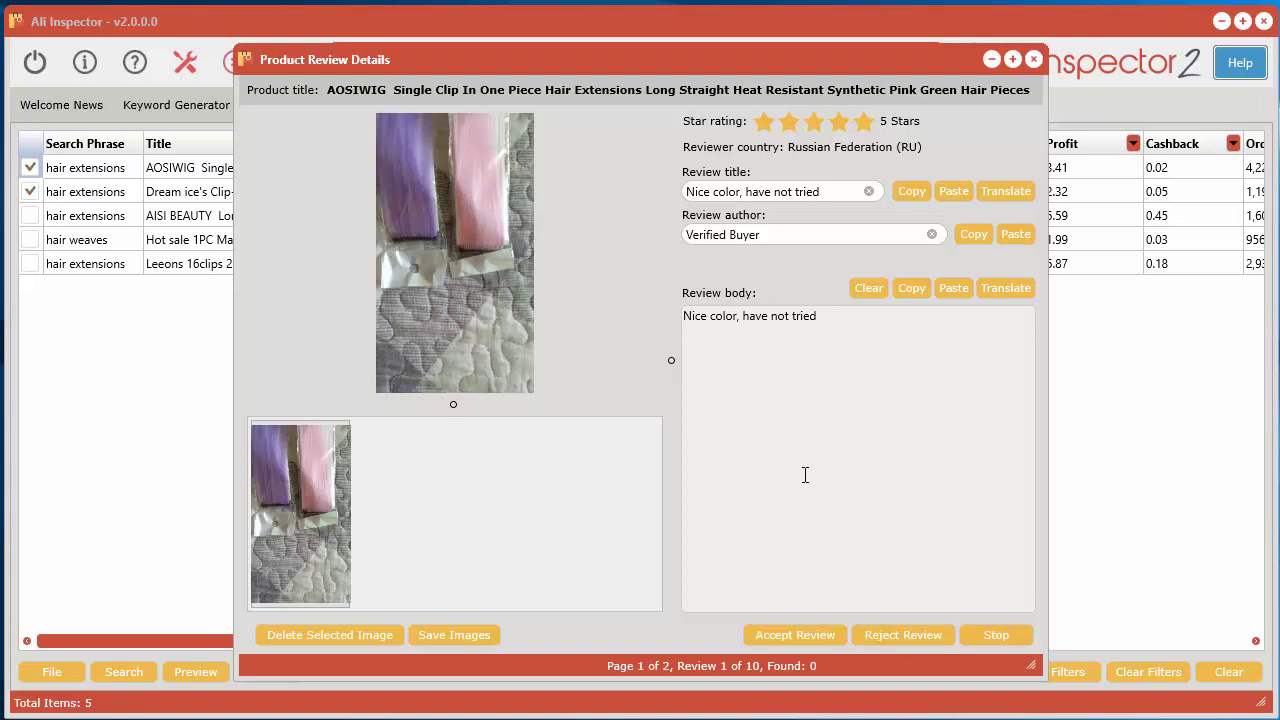
# Step: Accept the first two AOSIWIG reviews, previewing the attached images of the second one before accepting it
pyautogui.click(774, 637)
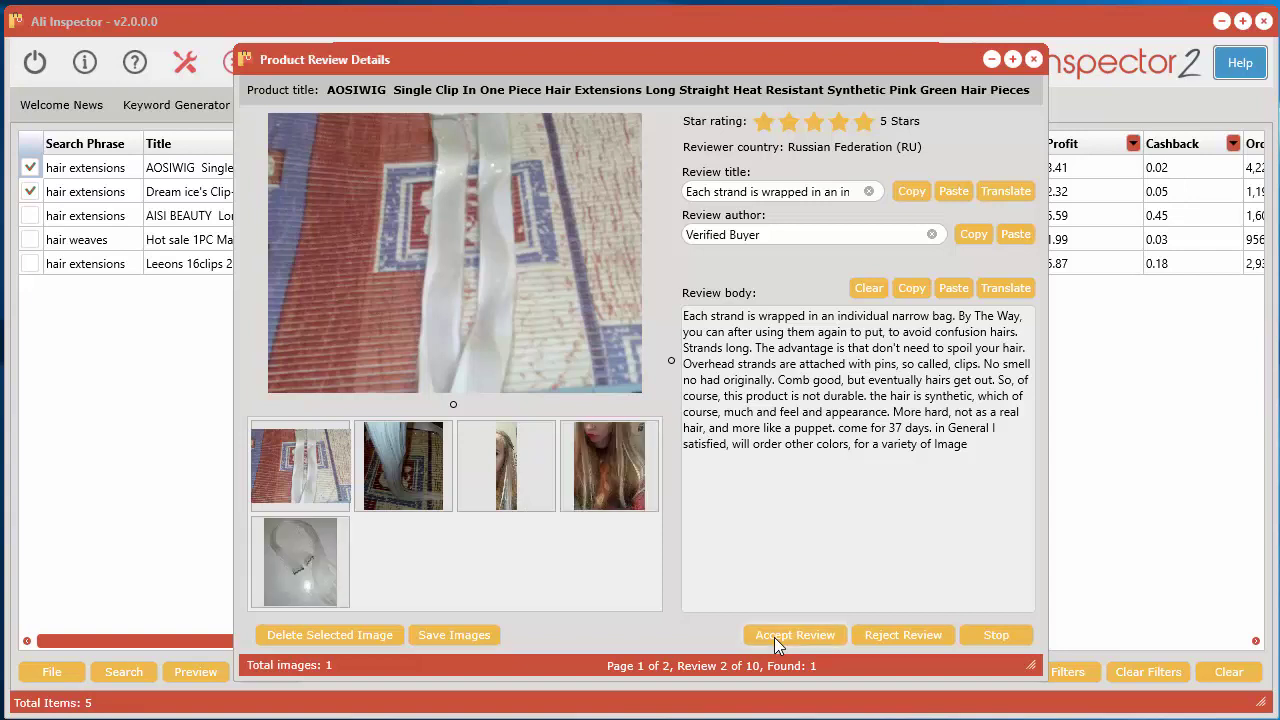
pyautogui.click(577, 457)
pyautogui.click(498, 469)
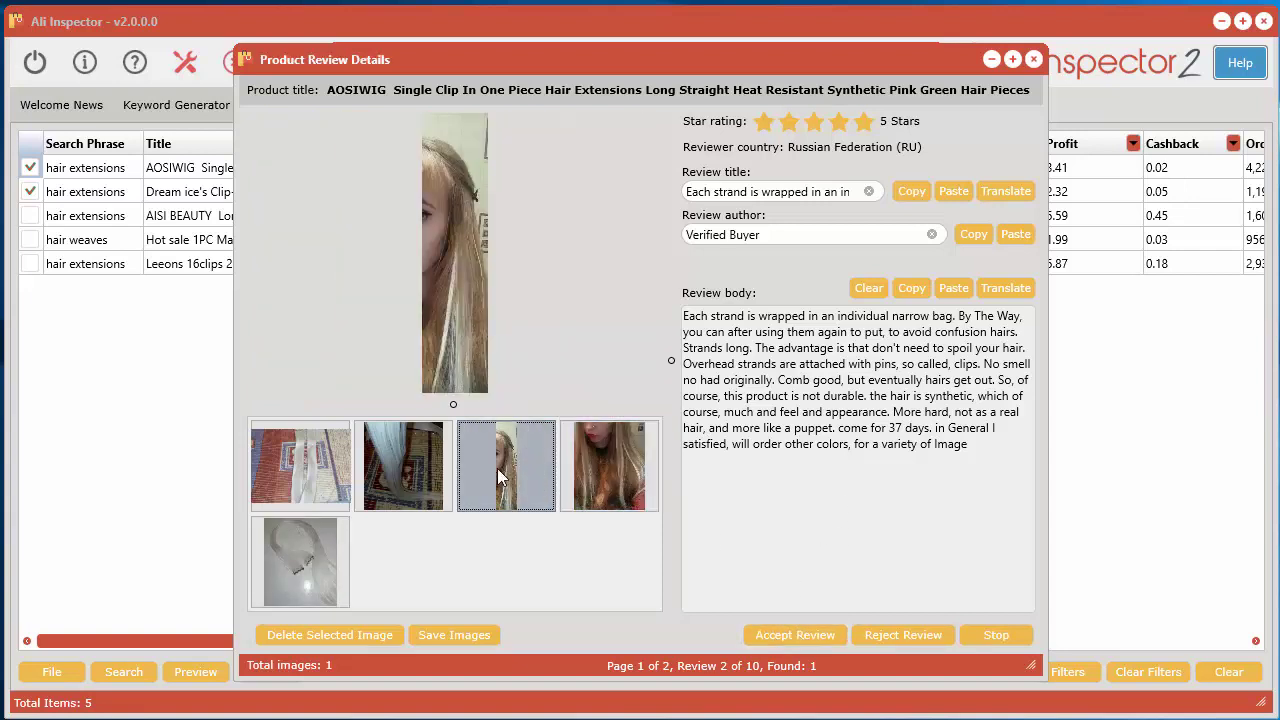
pyautogui.click(400, 470)
pyautogui.click(326, 471)
pyautogui.click(765, 636)
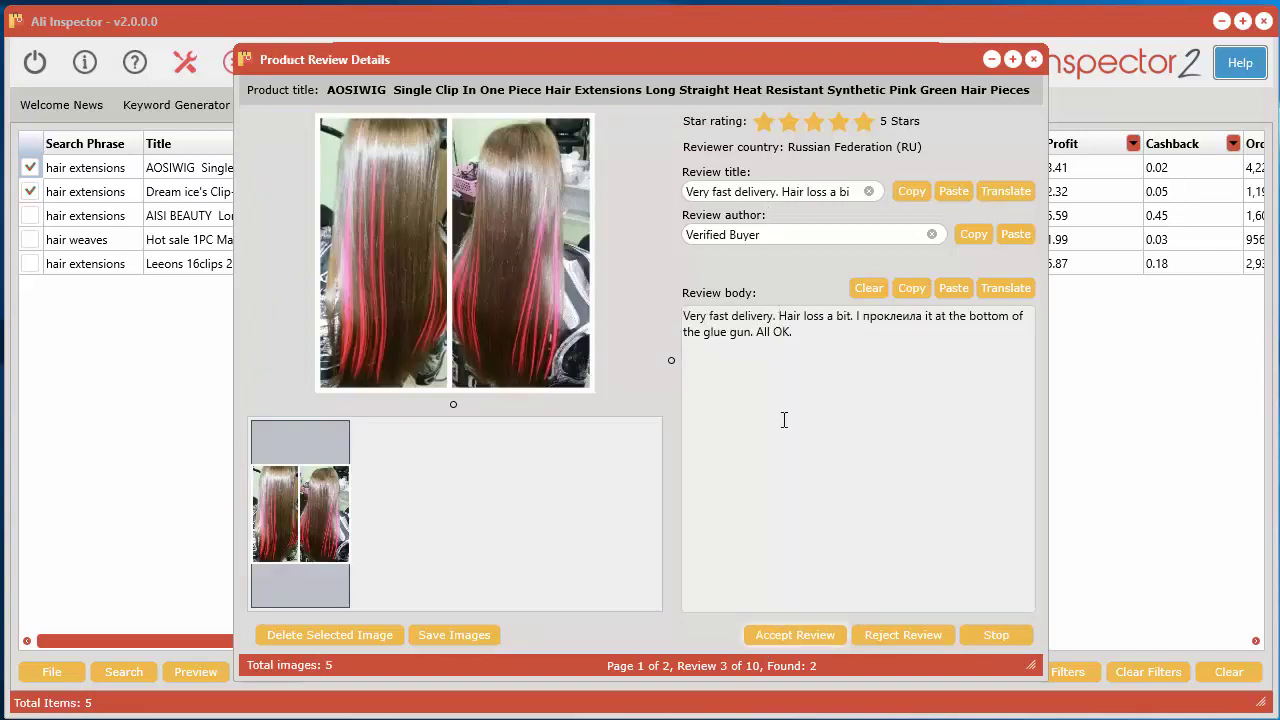
# Step: Accept the rest of the AOSIWIG reviews on page 1, from review 3 through review 10
pyautogui.click(788, 634)
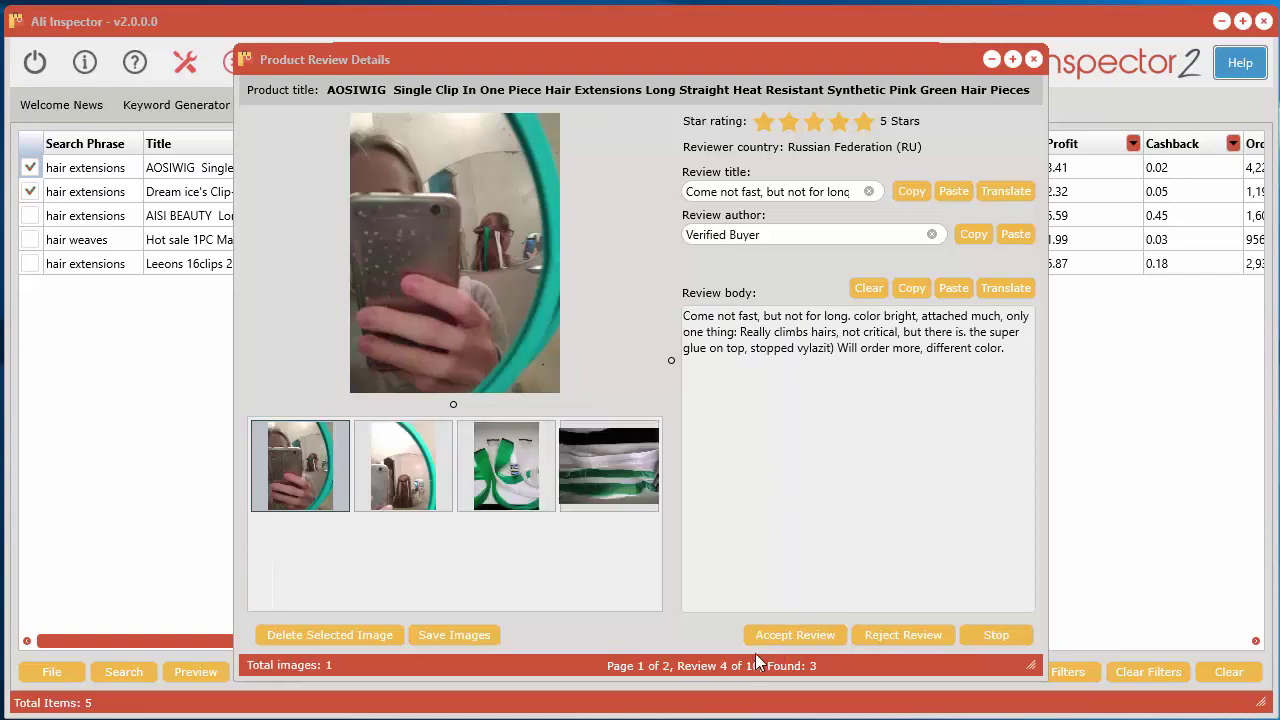
pyautogui.click(797, 636)
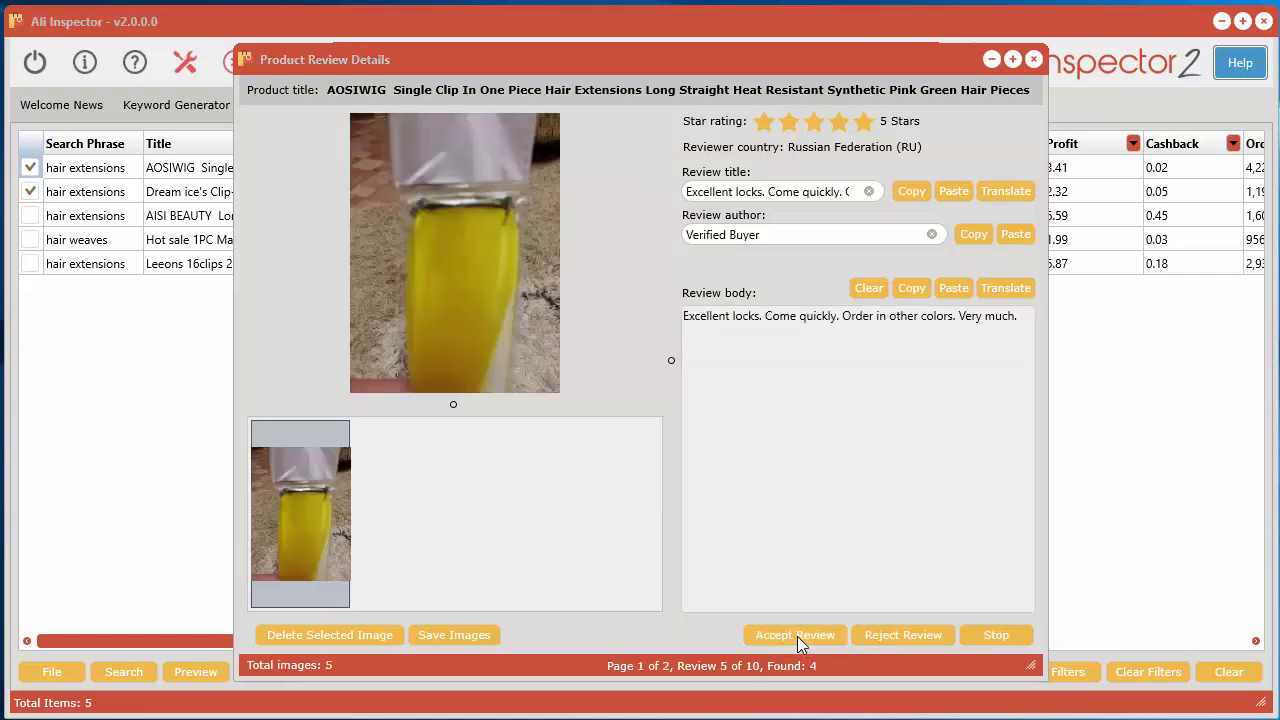
pyautogui.click(803, 636)
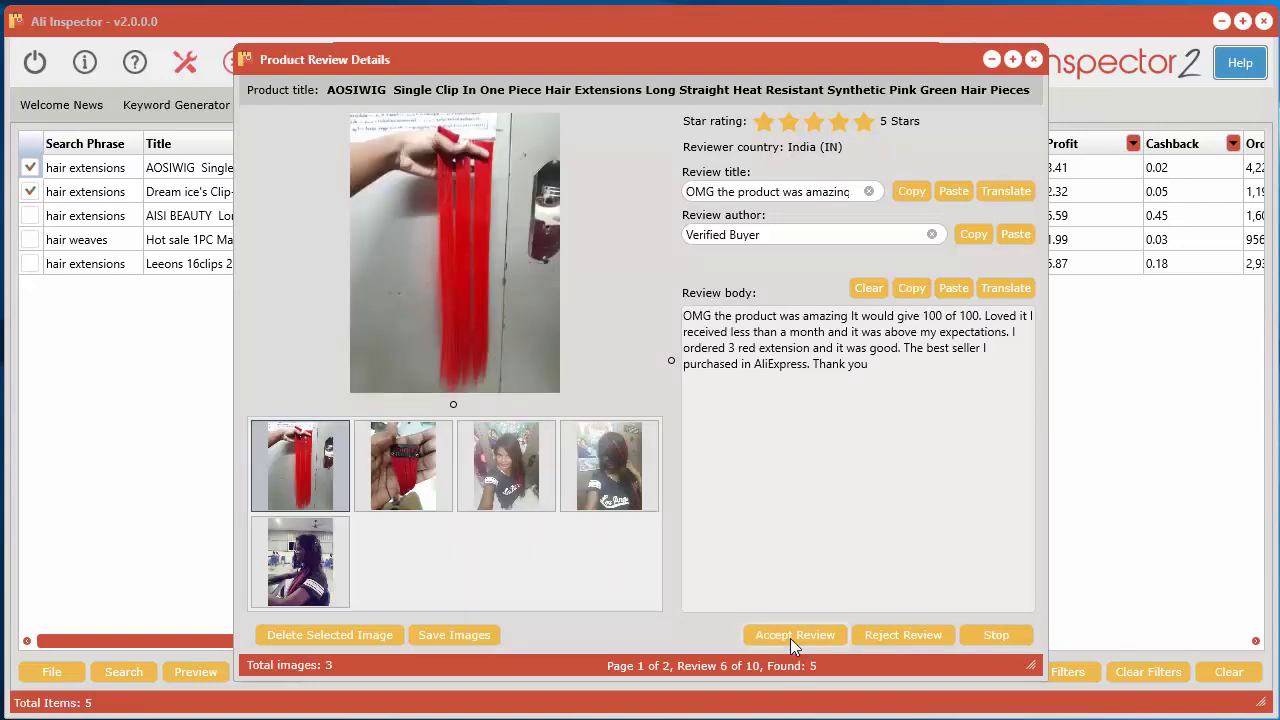
pyautogui.click(790, 638)
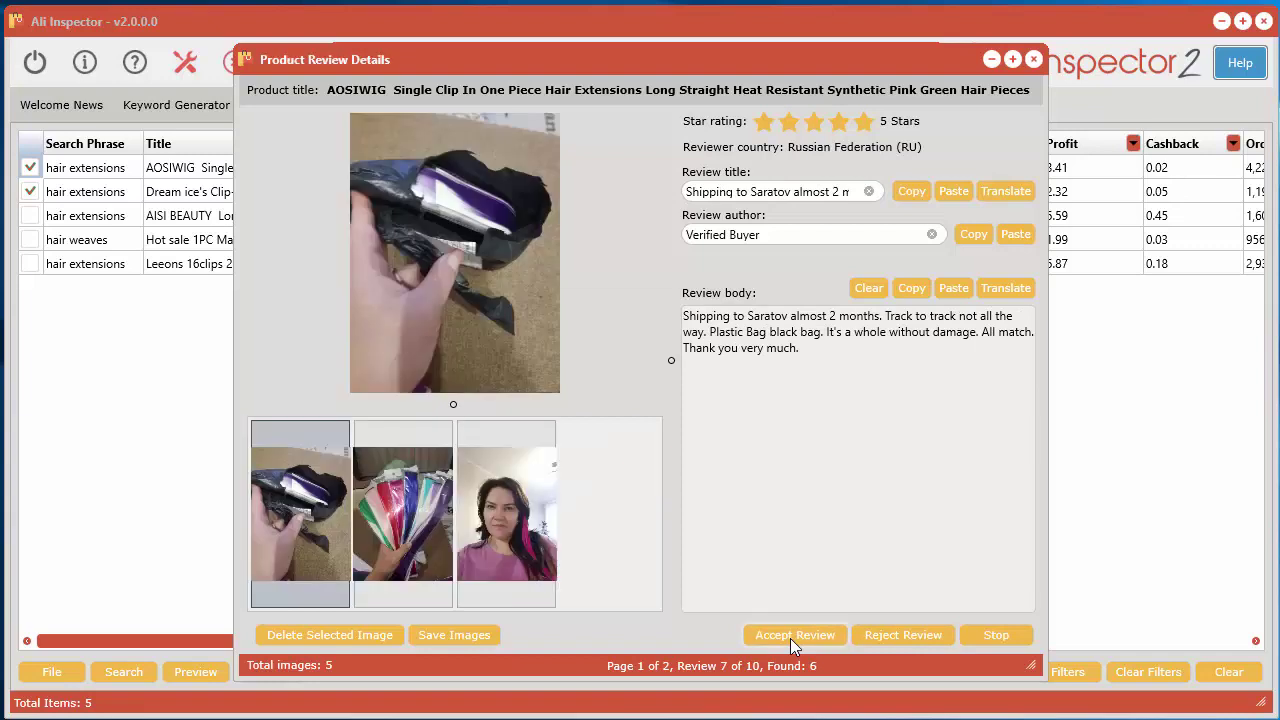
pyautogui.click(790, 638)
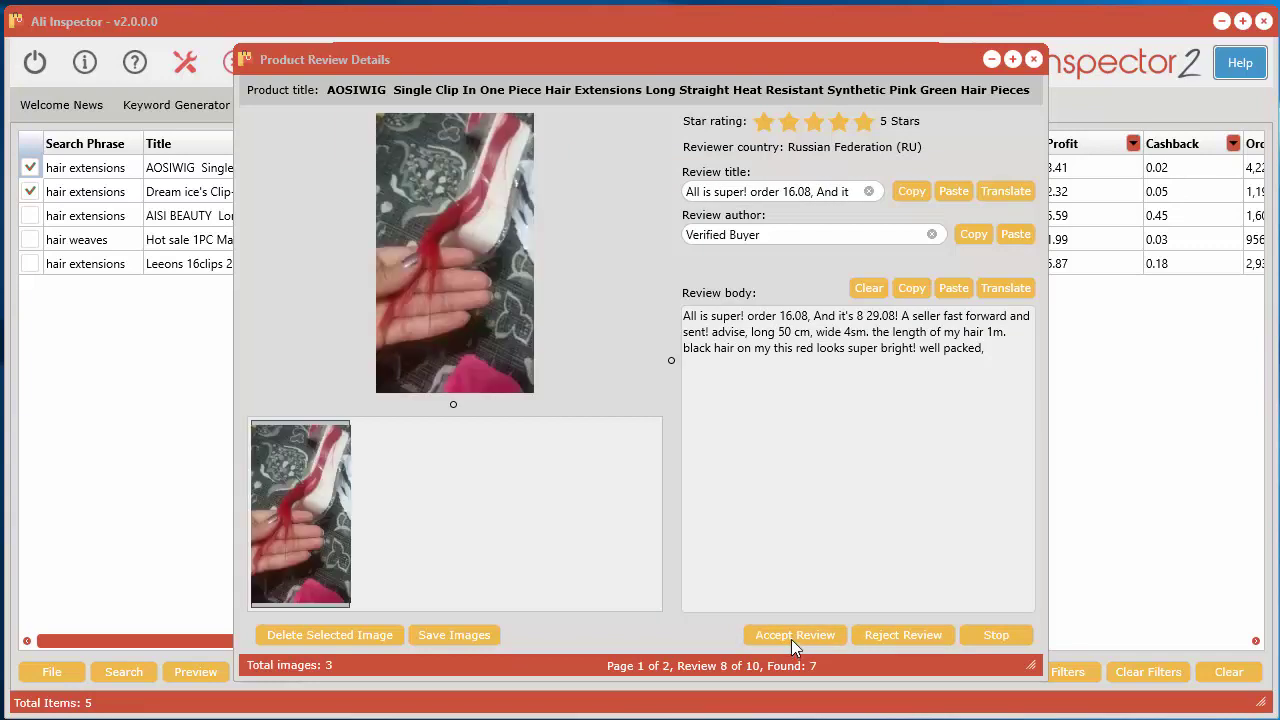
pyautogui.click(791, 639)
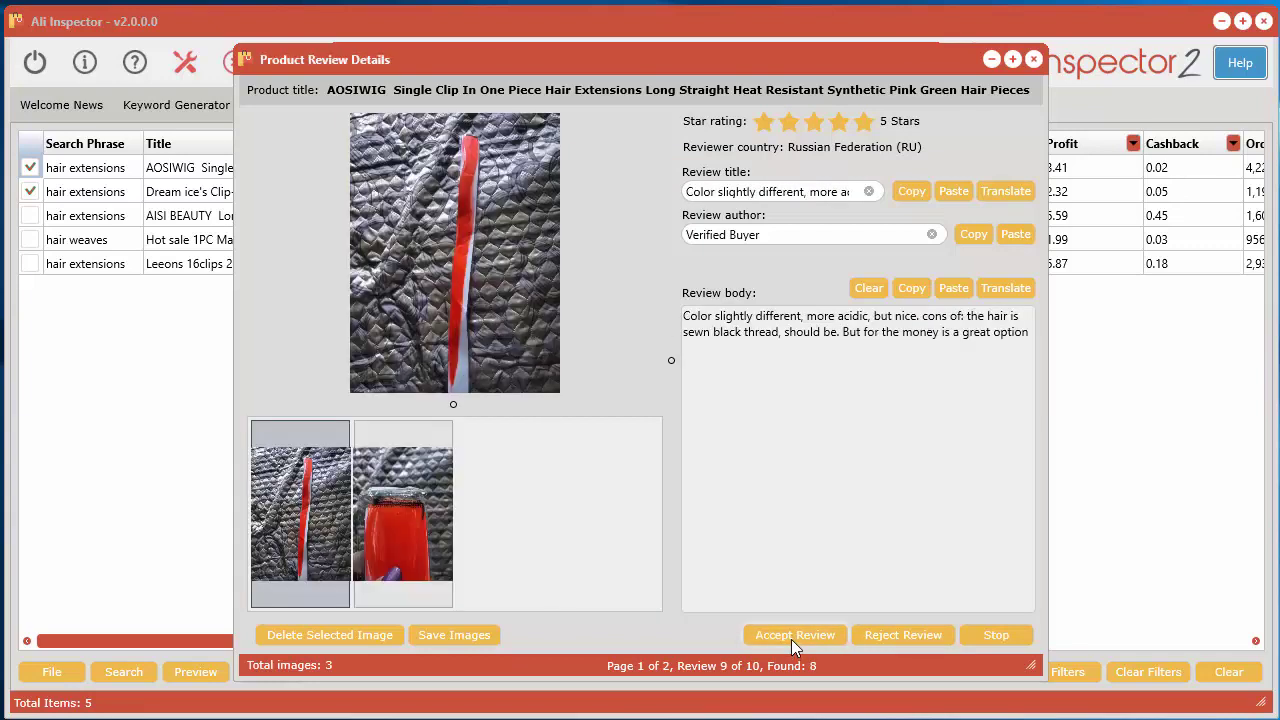
pyautogui.click(794, 635)
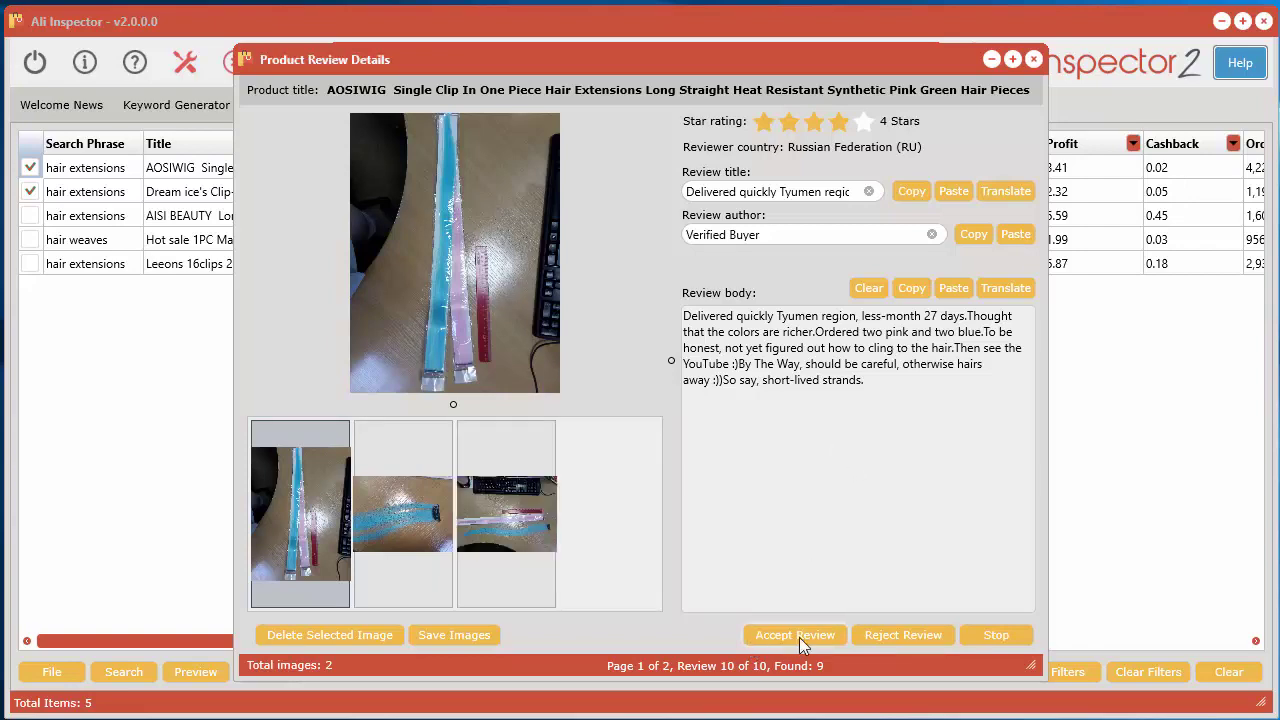
pyautogui.click(799, 637)
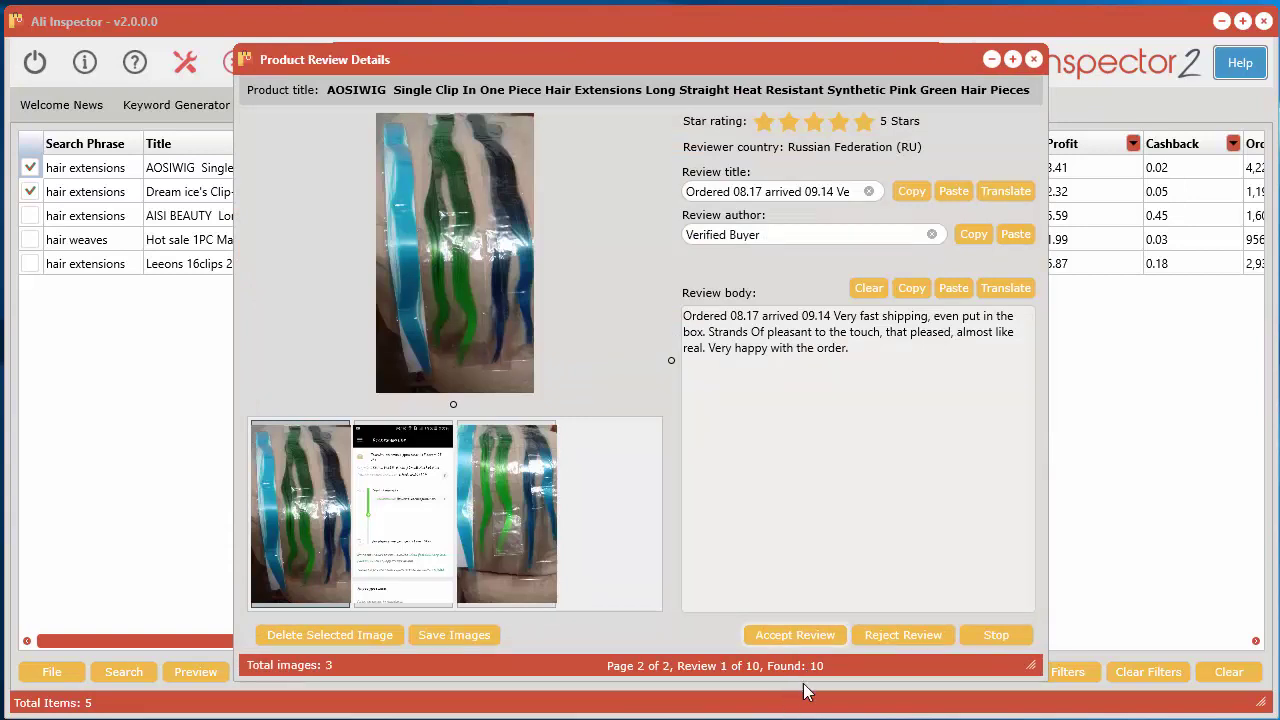
# Step: Delete the shipment-tracking screenshot from the images of the first review on page 2
pyautogui.click(380, 530)
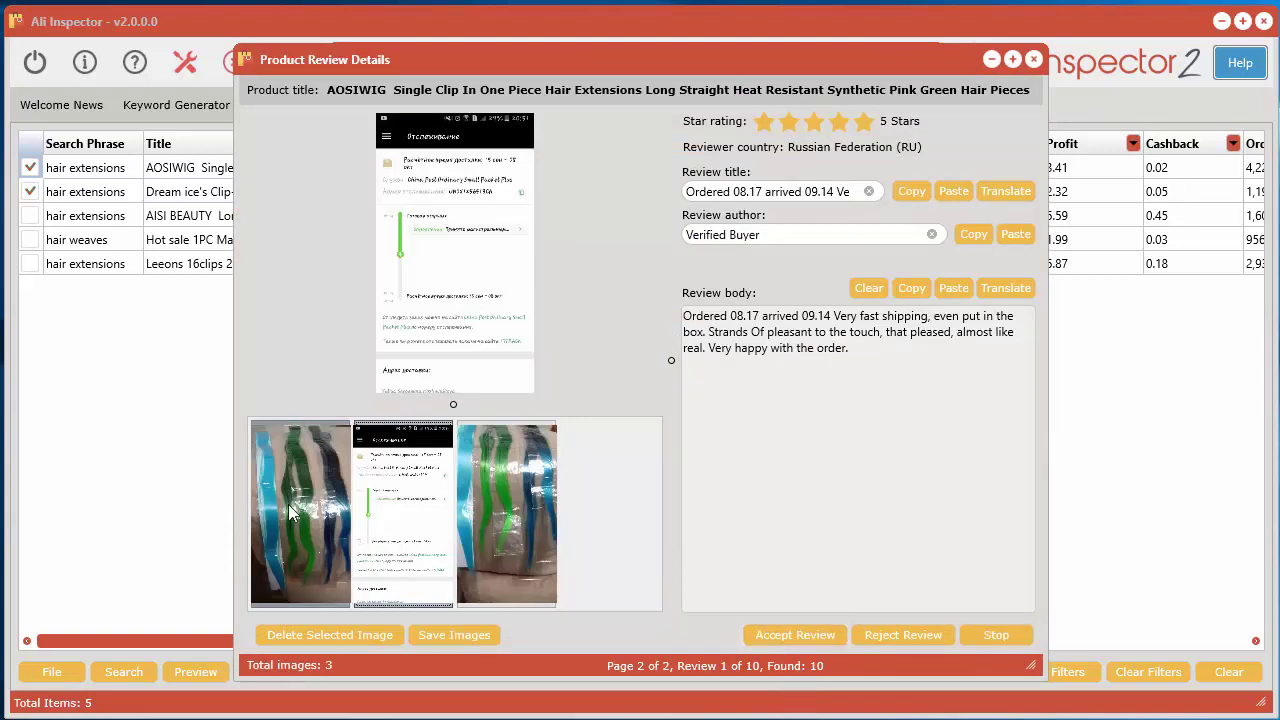
pyautogui.click(300, 512)
pyautogui.click(400, 520)
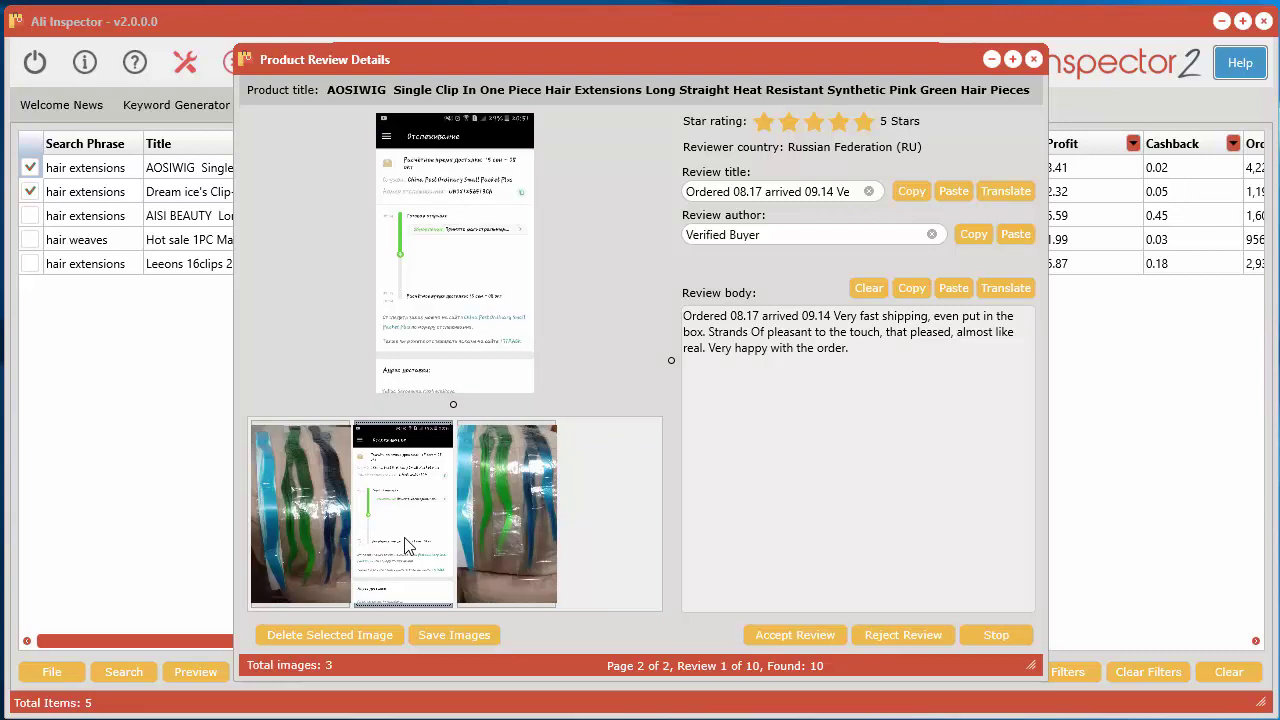
pyautogui.click(320, 636)
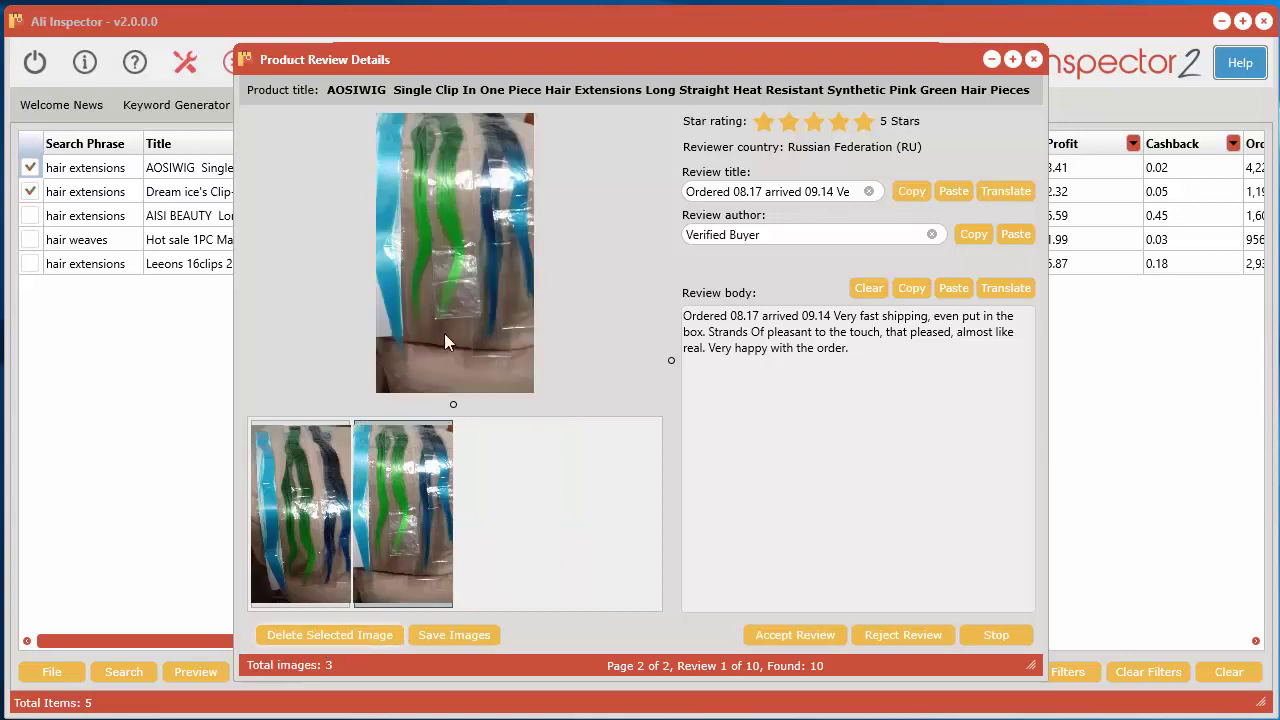
# Step: Compare the review's two remaining hair photos, delete the second one, and accept the review
pyautogui.click(325, 508)
pyautogui.click(393, 501)
pyautogui.click(322, 503)
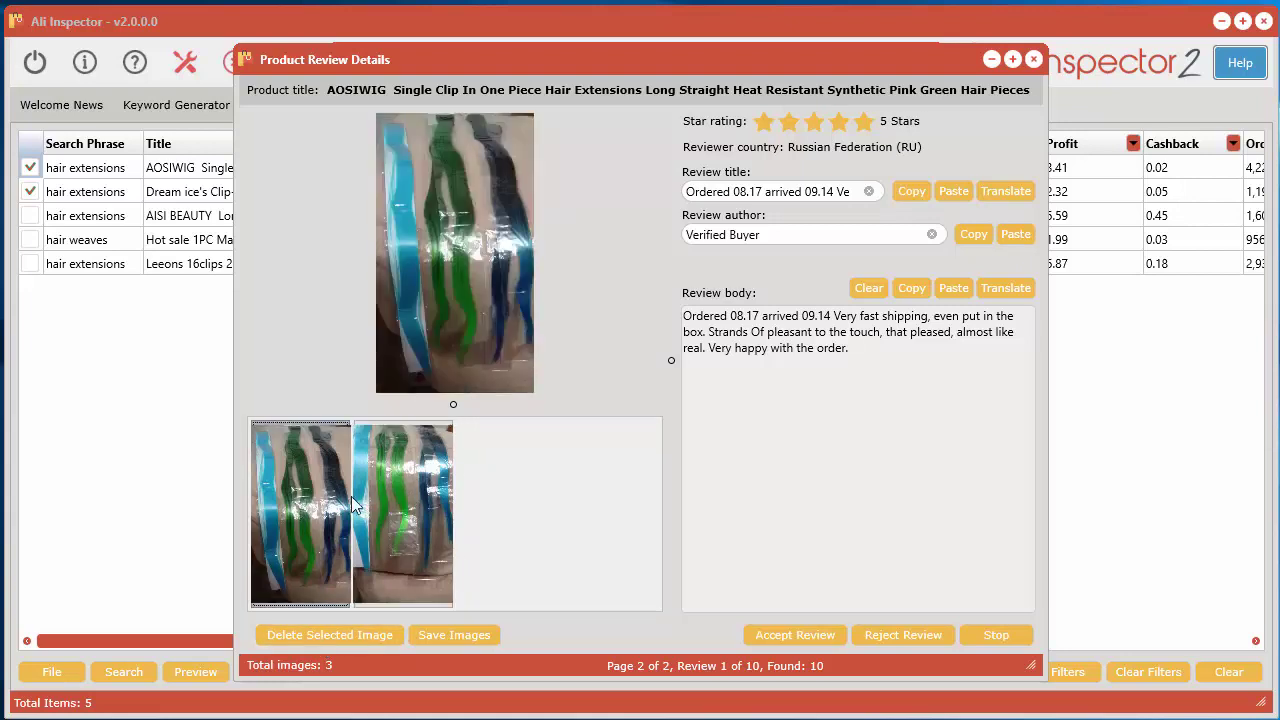
pyautogui.click(397, 499)
pyautogui.click(329, 636)
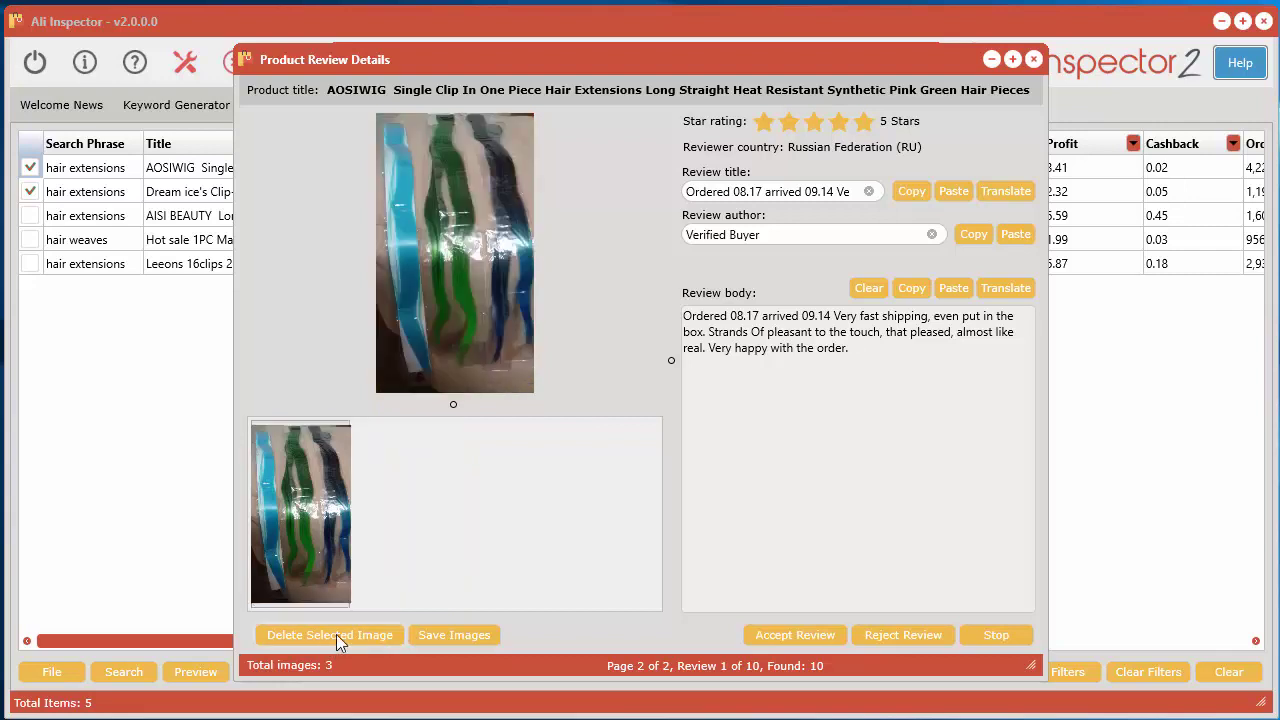
pyautogui.click(818, 640)
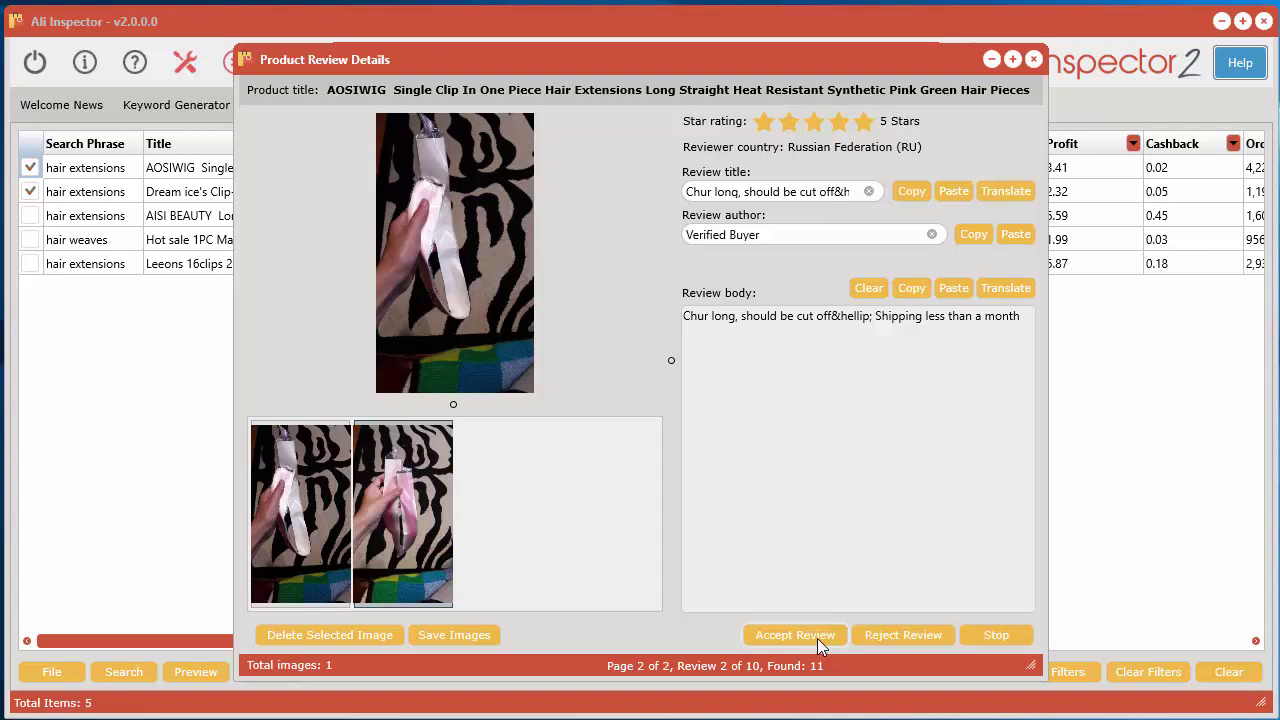
# Step: Accept the remaining AOSIWIG reviews on page 2, from review 2 through review 10, and the first Dream ice's review
pyautogui.click(817, 638)
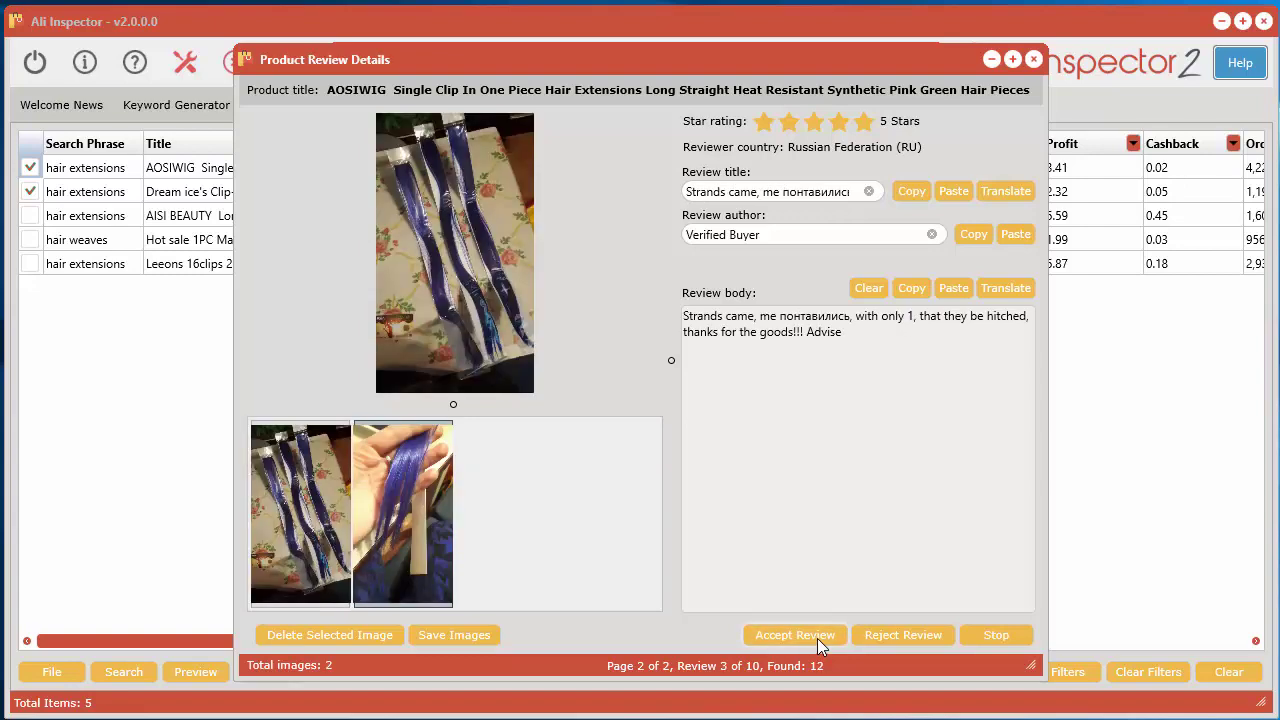
pyautogui.click(817, 638)
pyautogui.click(817, 638)
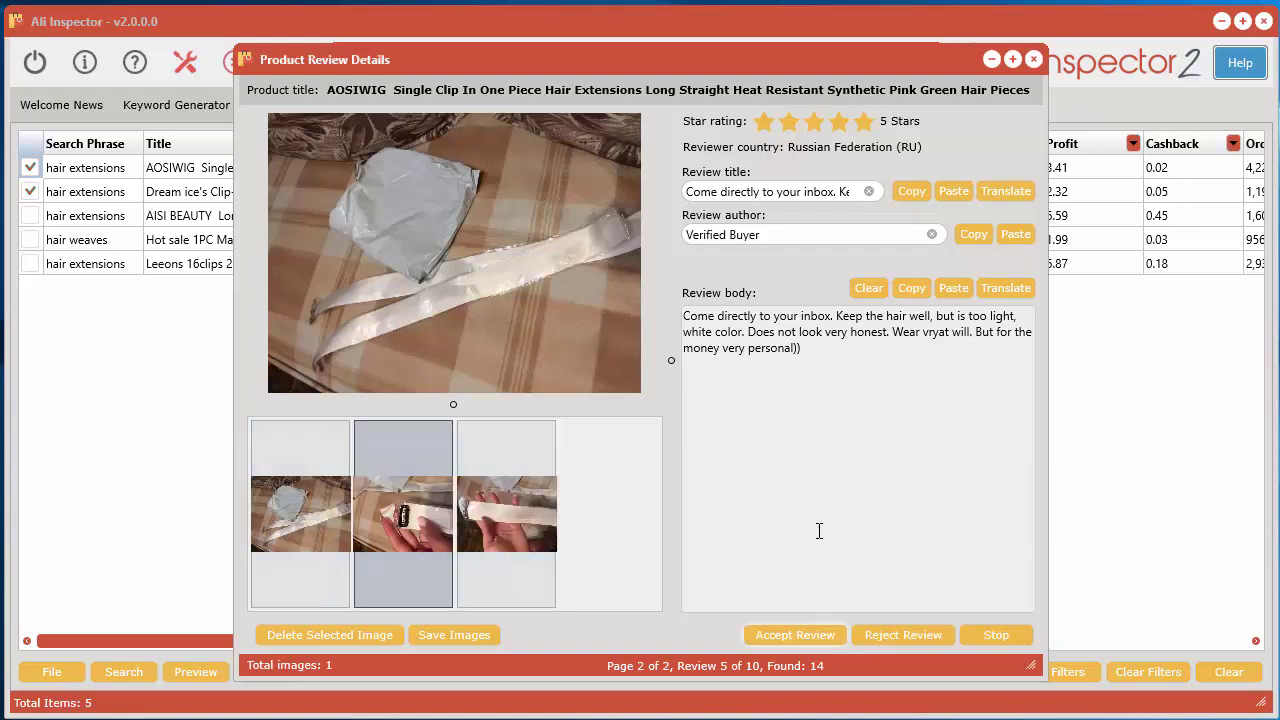
pyautogui.click(795, 634)
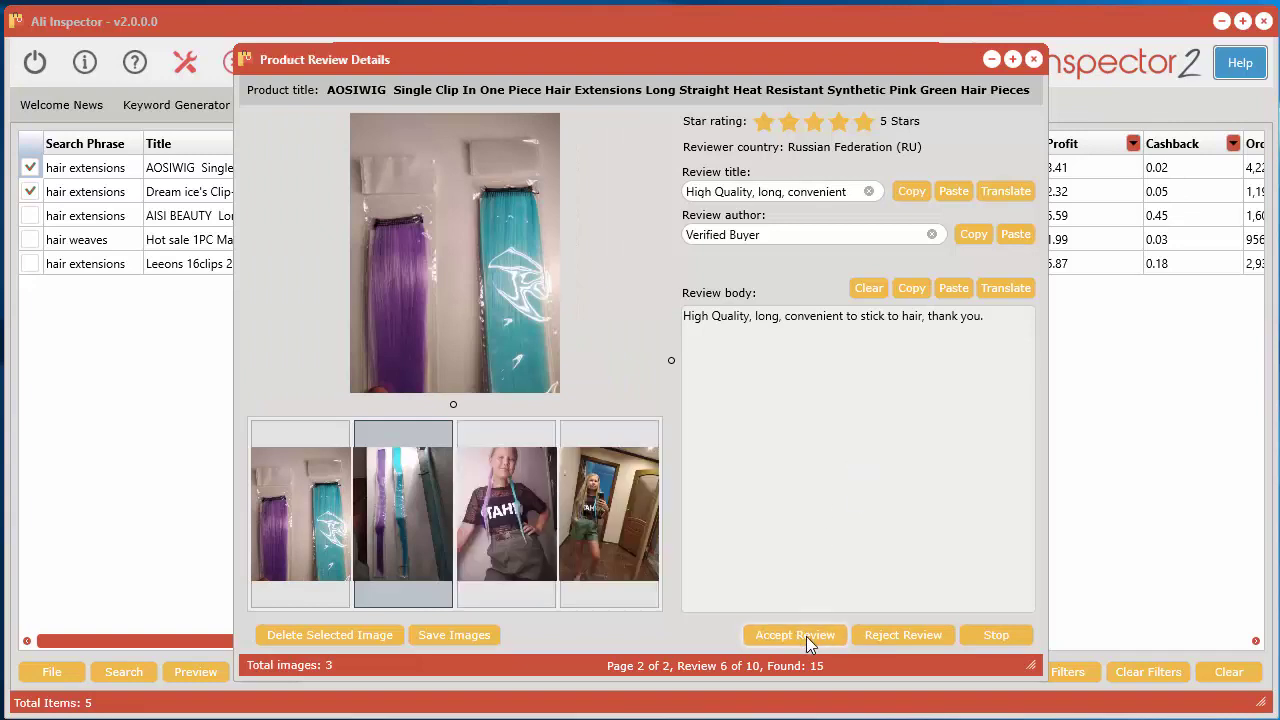
pyautogui.click(806, 636)
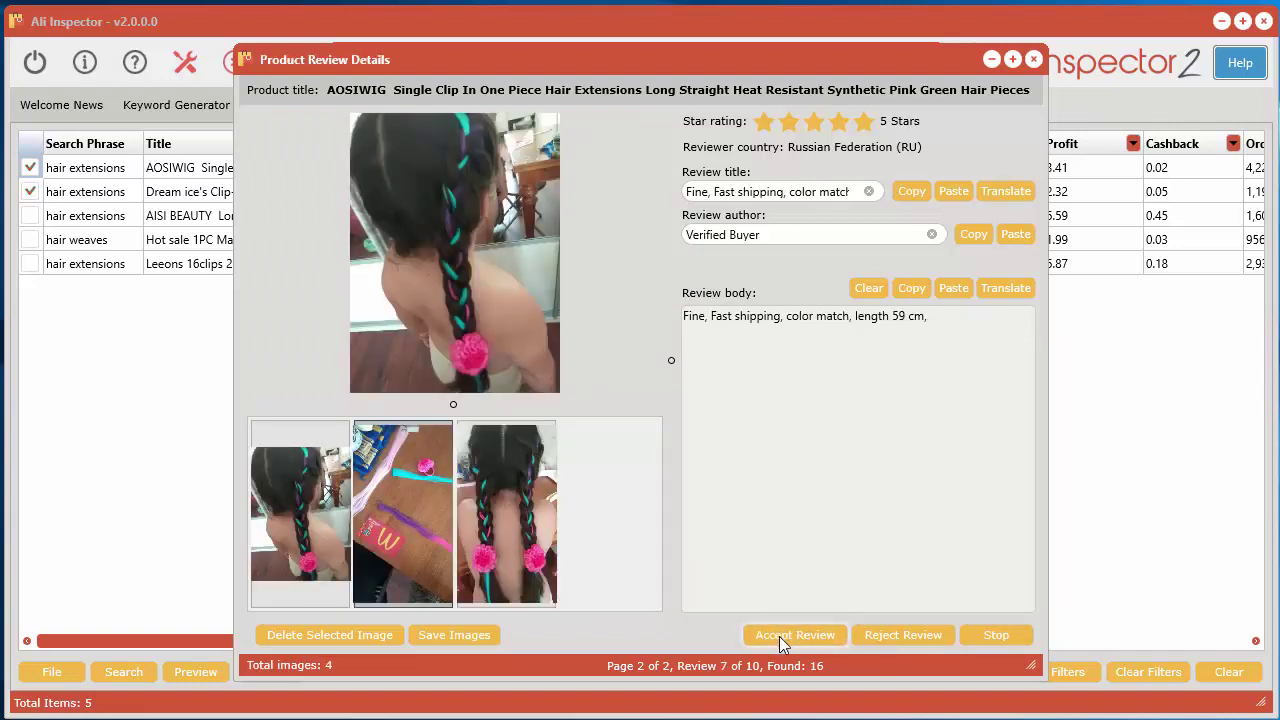
pyautogui.click(779, 636)
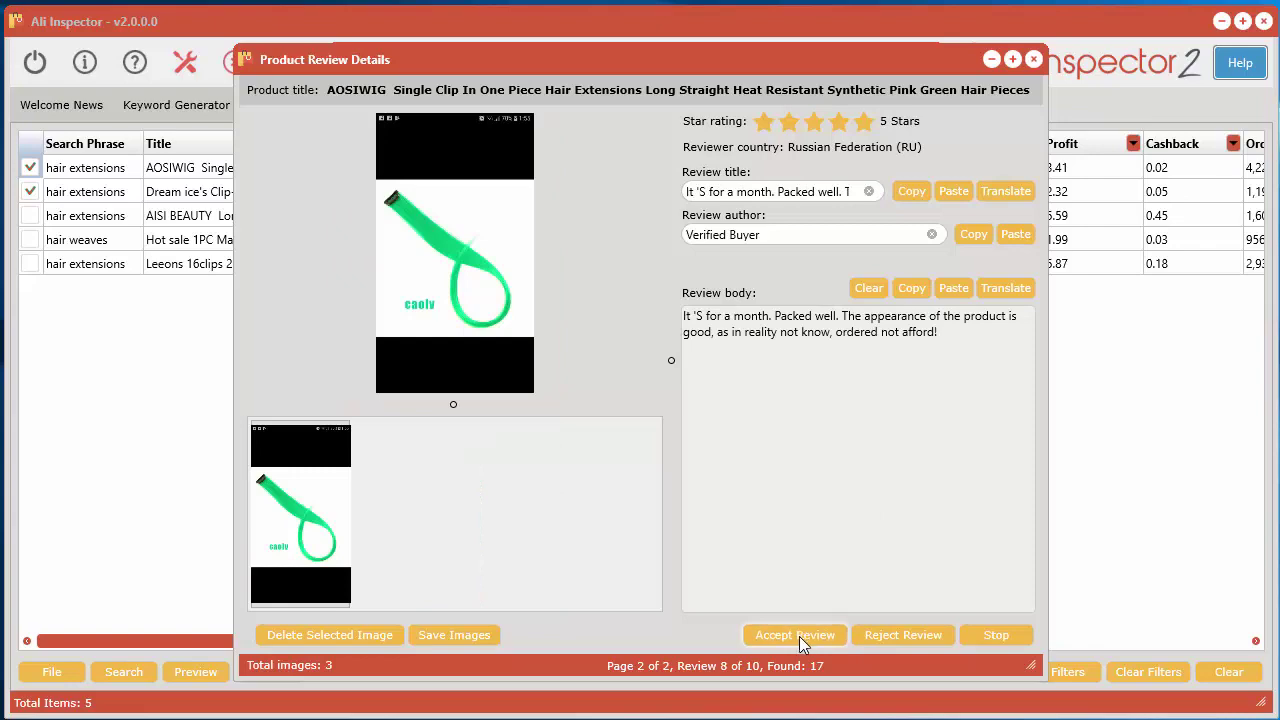
pyautogui.click(799, 636)
pyautogui.click(799, 636)
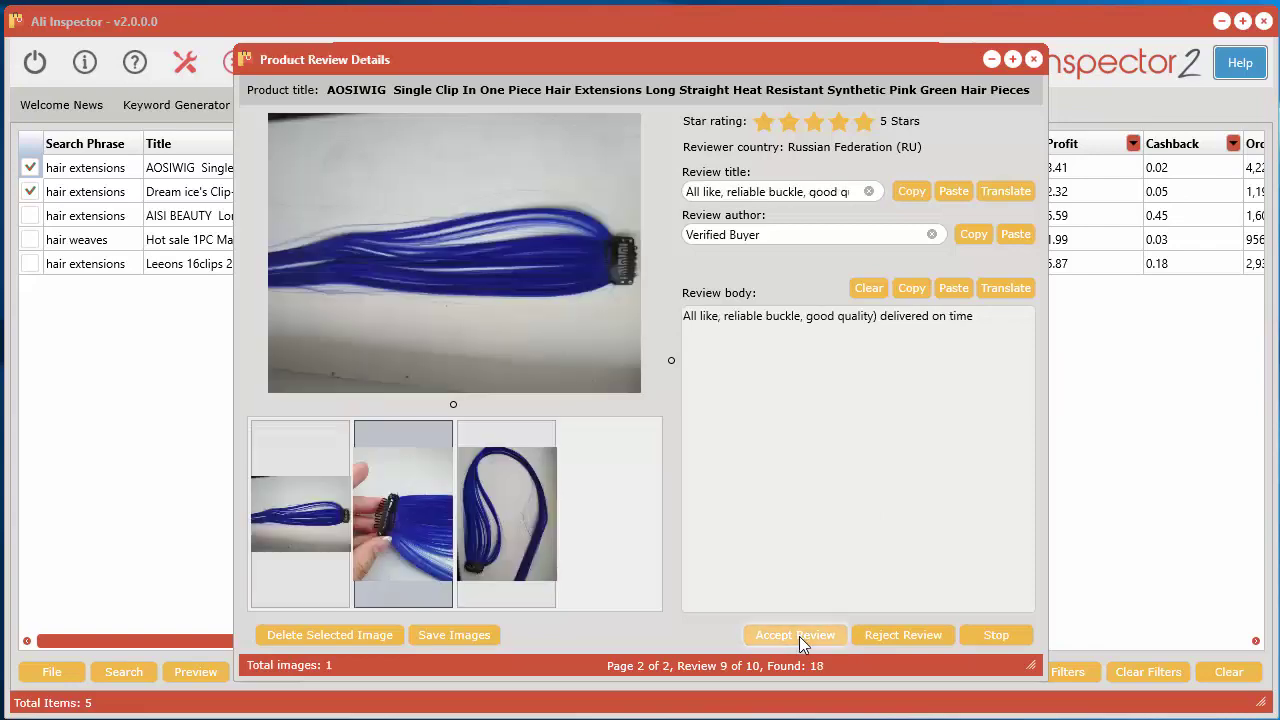
pyautogui.click(799, 636)
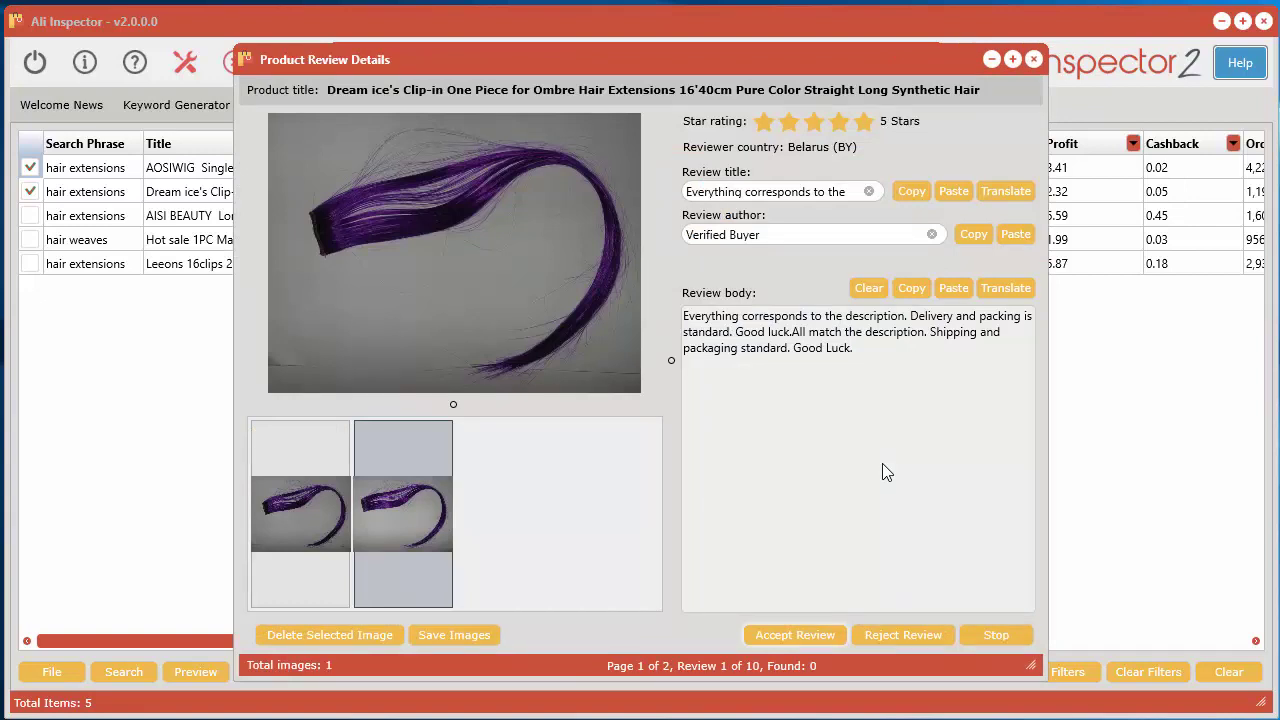
pyautogui.click(784, 638)
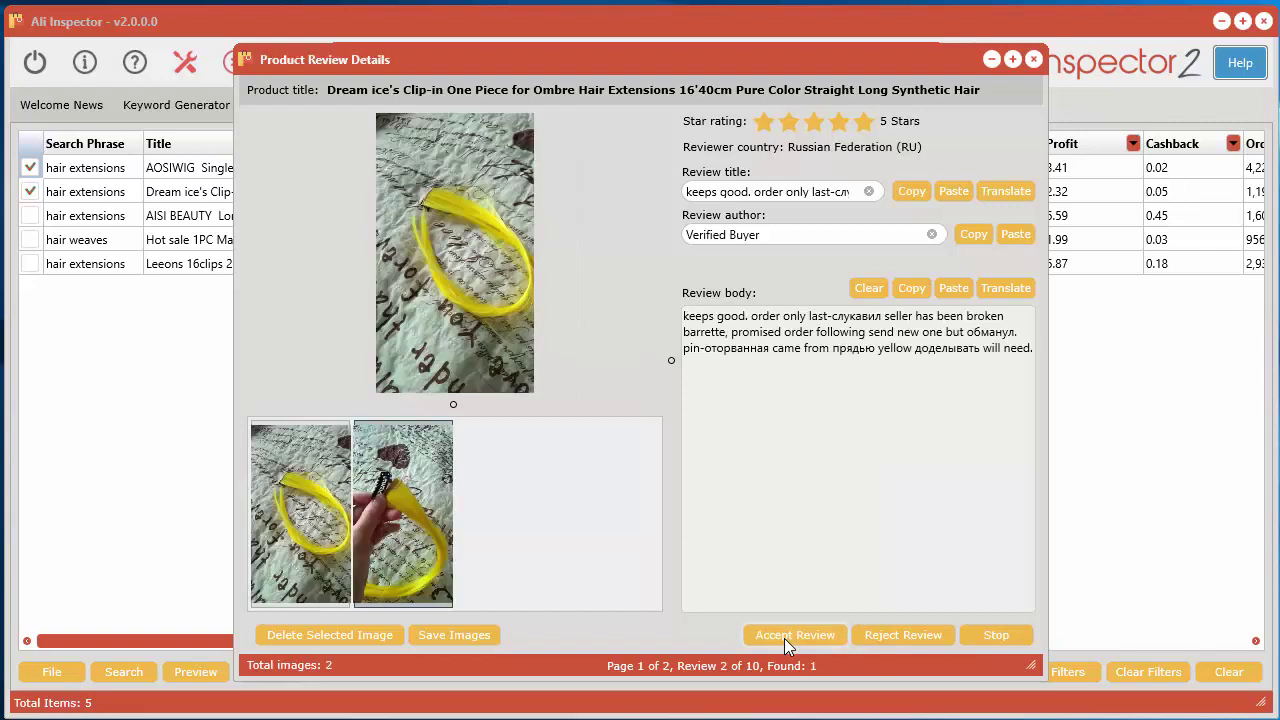
# Step: Highlight the untranslated Russian words in the second Dream ice's review body, and open and close its word list
pyautogui.click(880, 316)
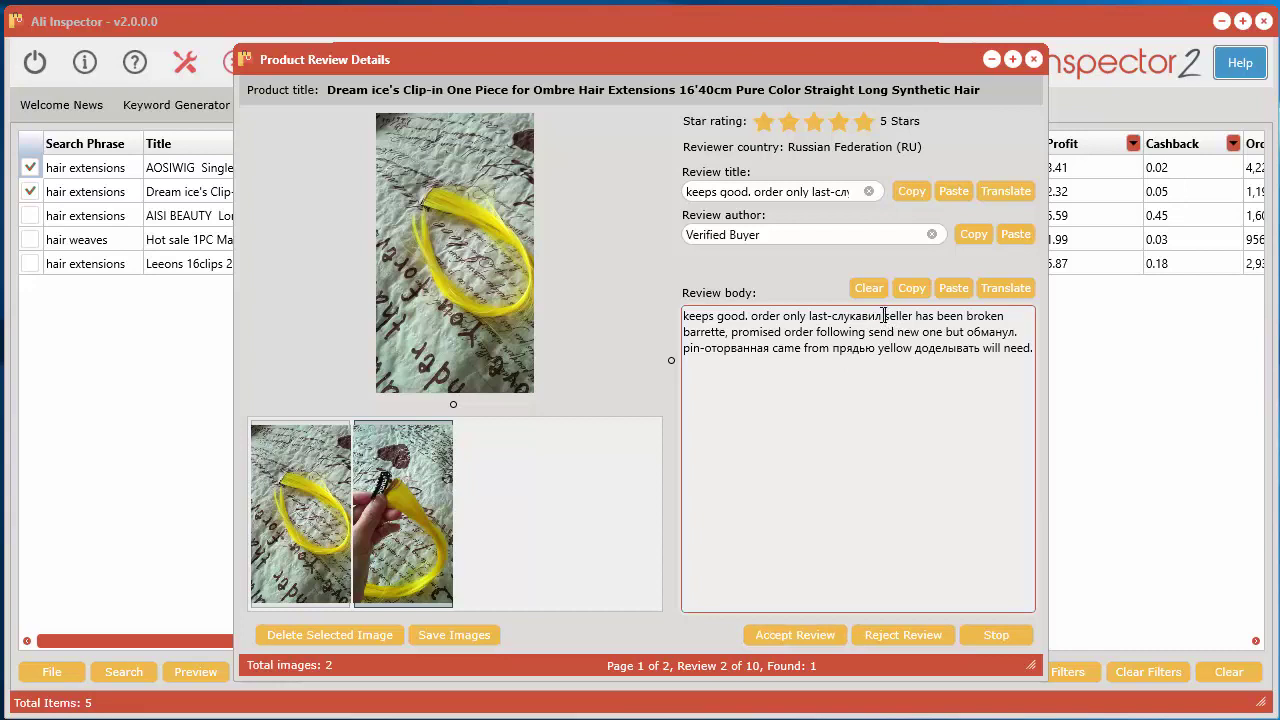
pyautogui.moveTo(884, 316); pyautogui.dragTo(834, 316)
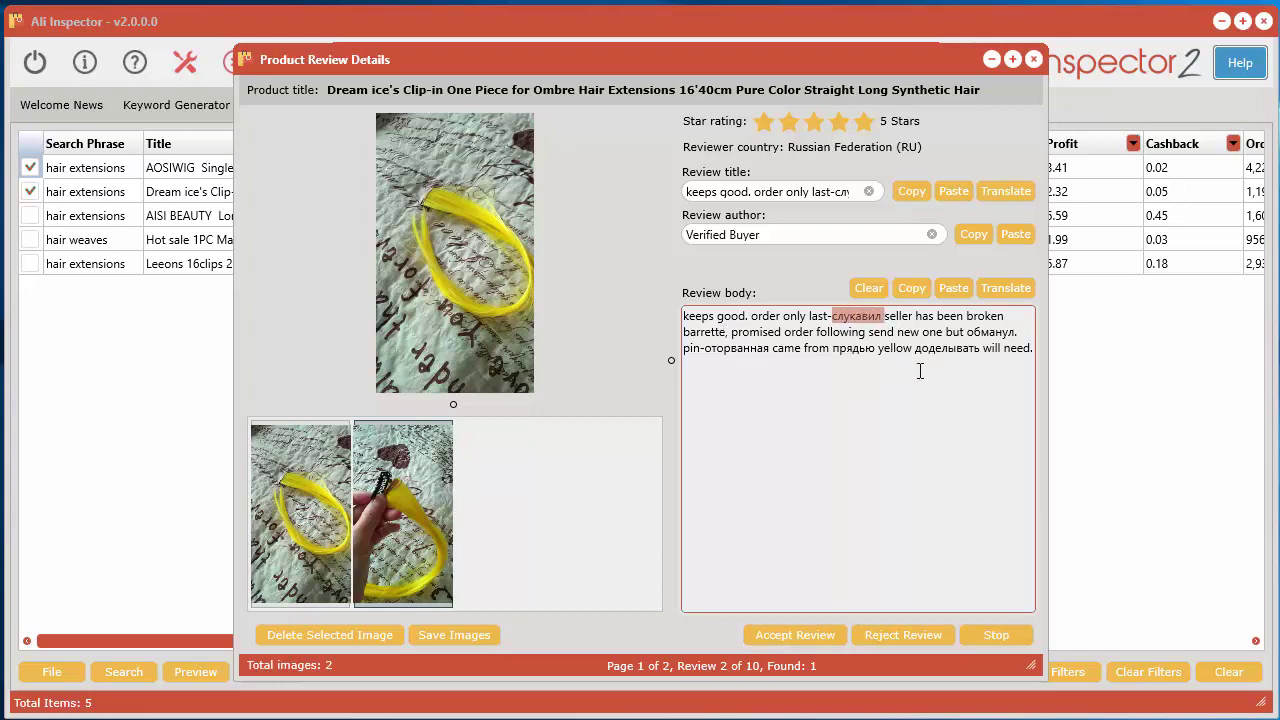
pyautogui.moveTo(980, 354); pyautogui.dragTo(914, 354)
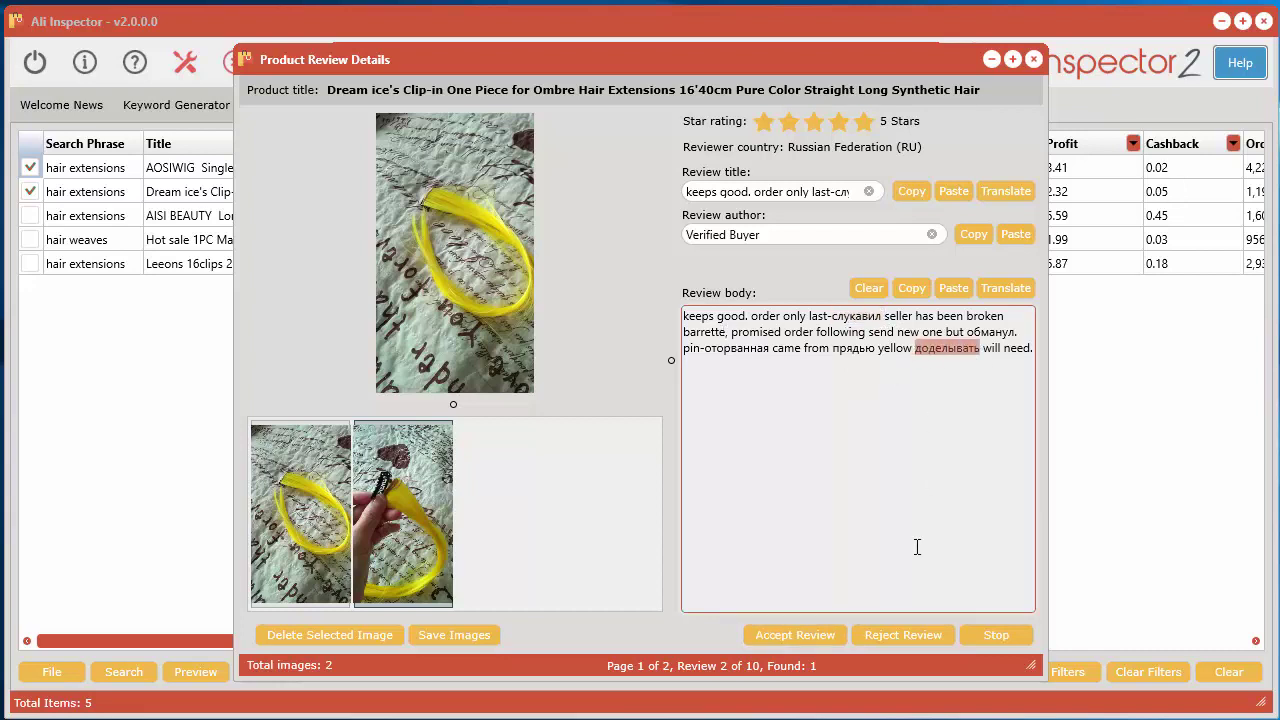
pyautogui.click(877, 352)
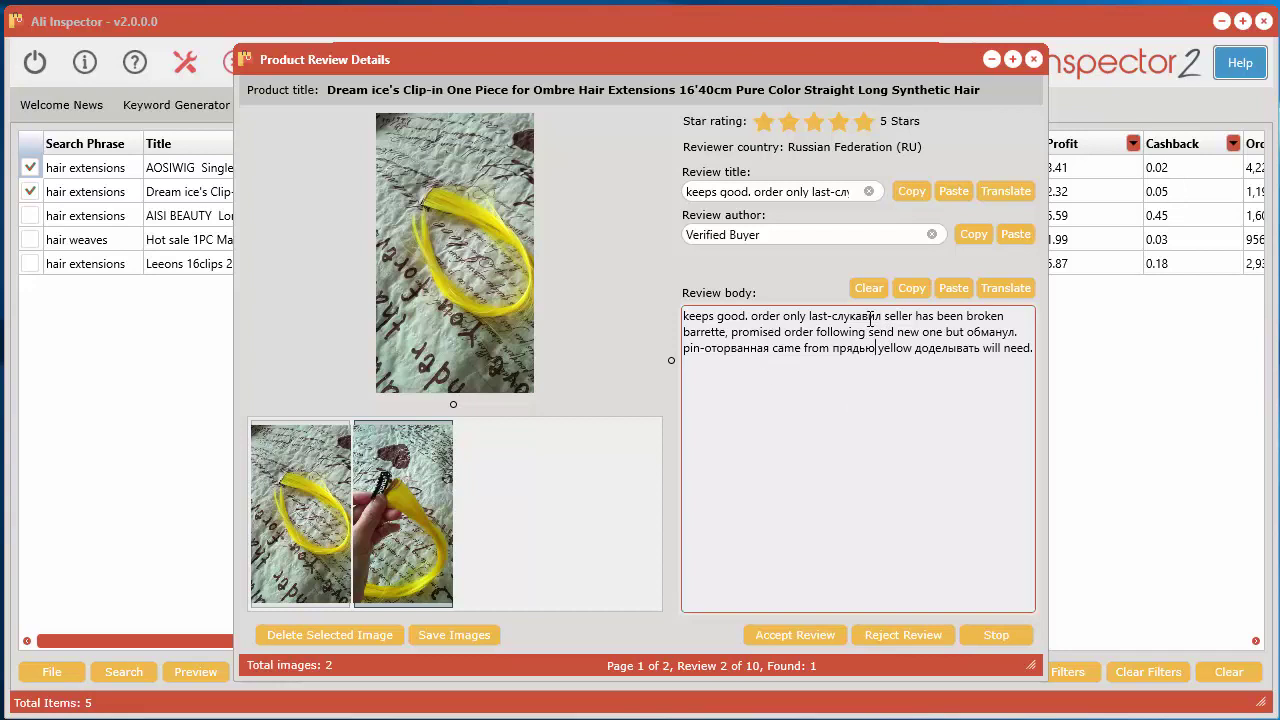
pyautogui.click(869, 320)
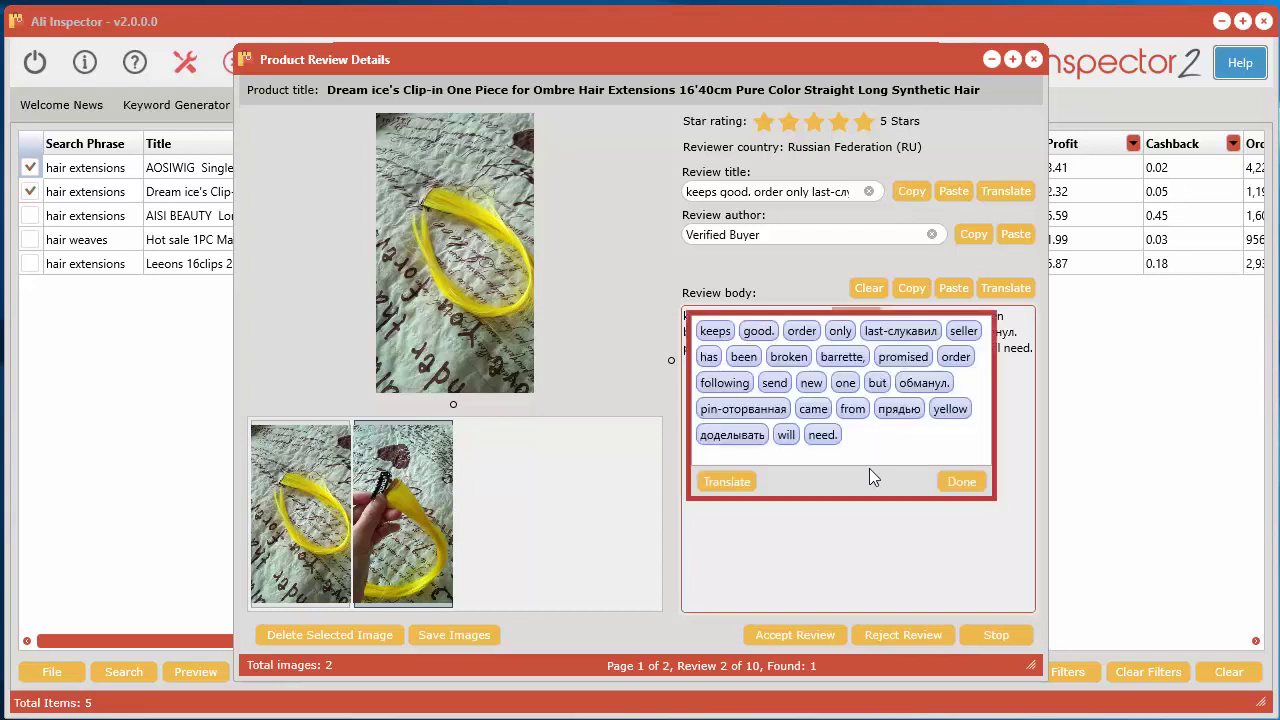
pyautogui.click(959, 482)
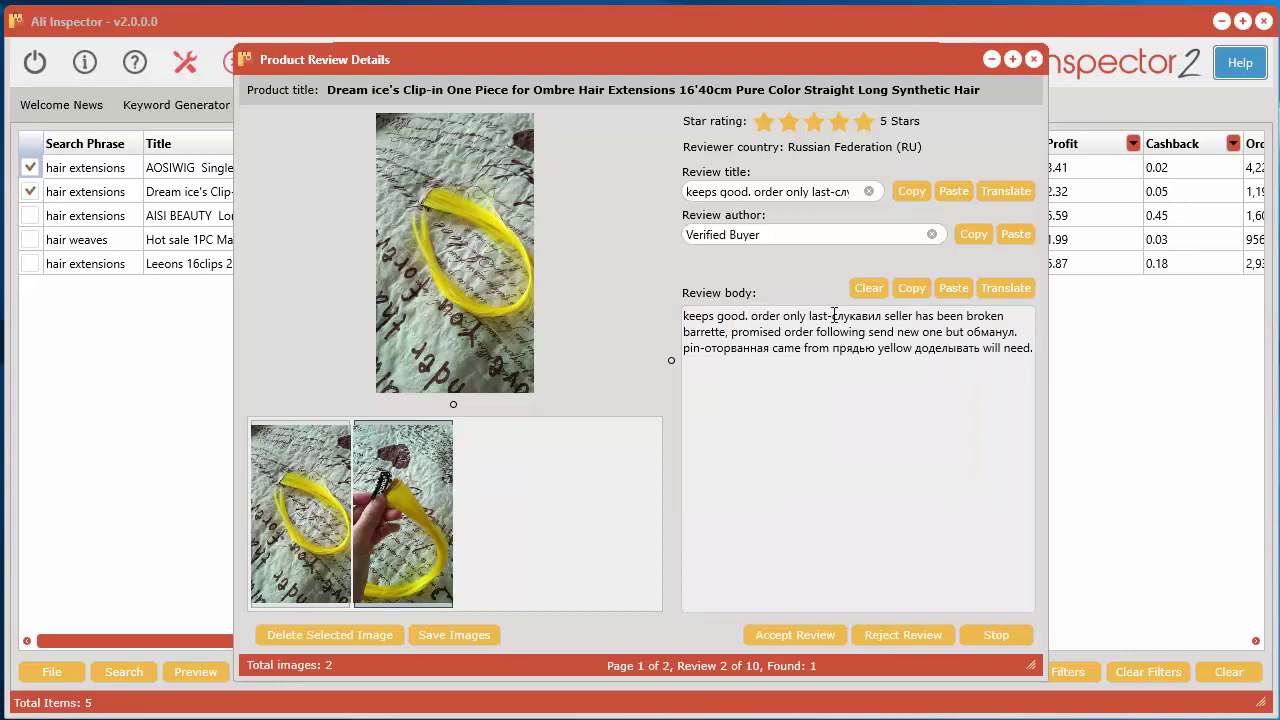
# Step: Copy the word "обманул" from the review body's word list and send the review text to Google Translate
pyautogui.click(853, 318)
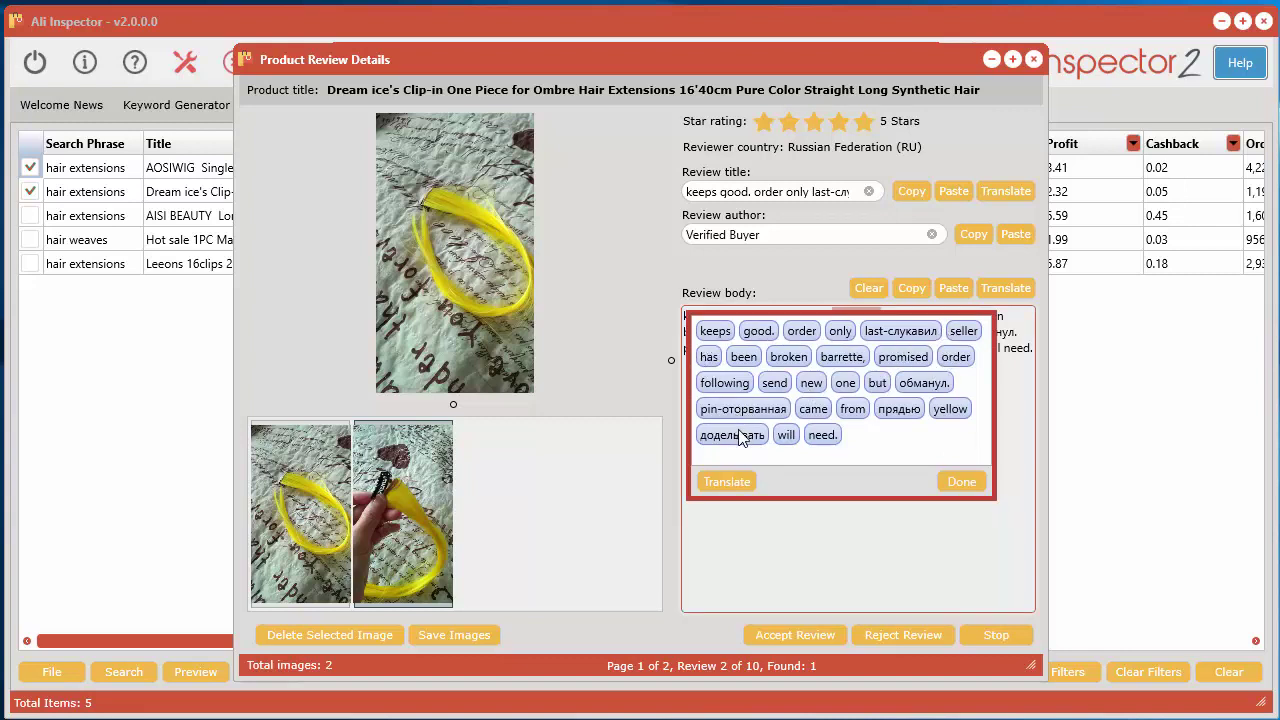
pyautogui.click(920, 385)
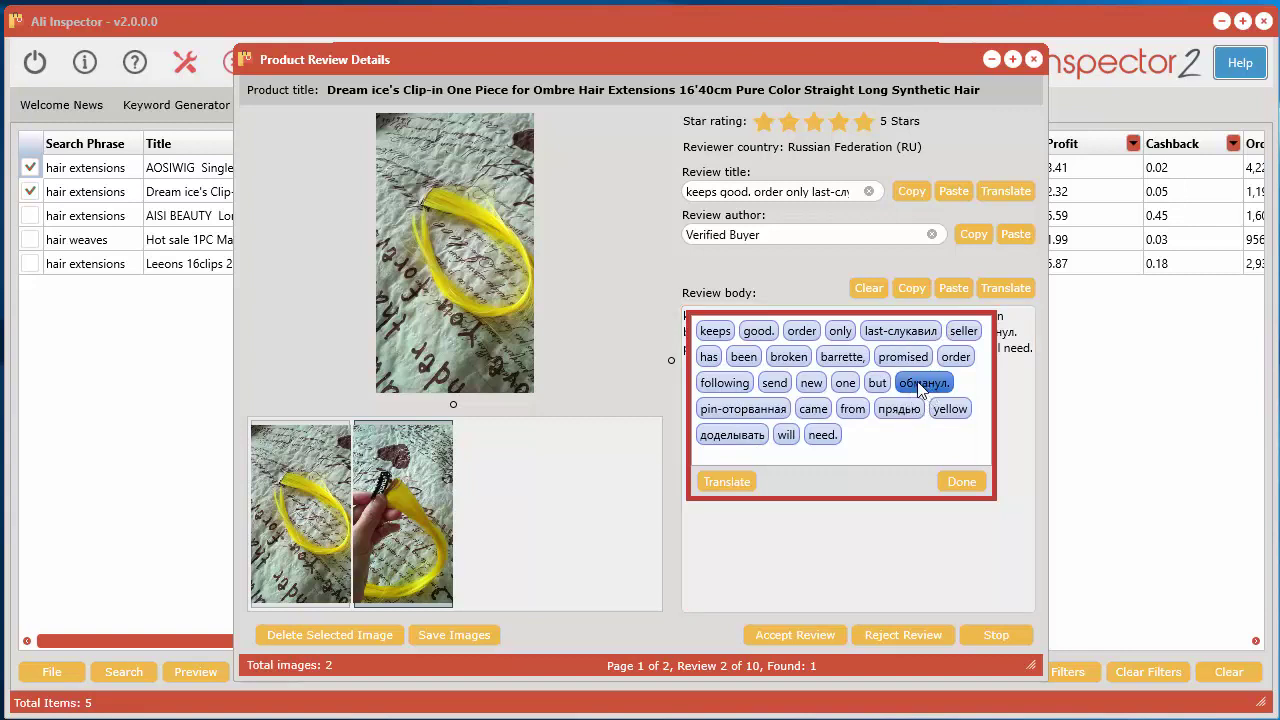
pyautogui.click(914, 382)
pyautogui.rightClick(914, 388)
pyautogui.click(930, 422)
pyautogui.click(727, 483)
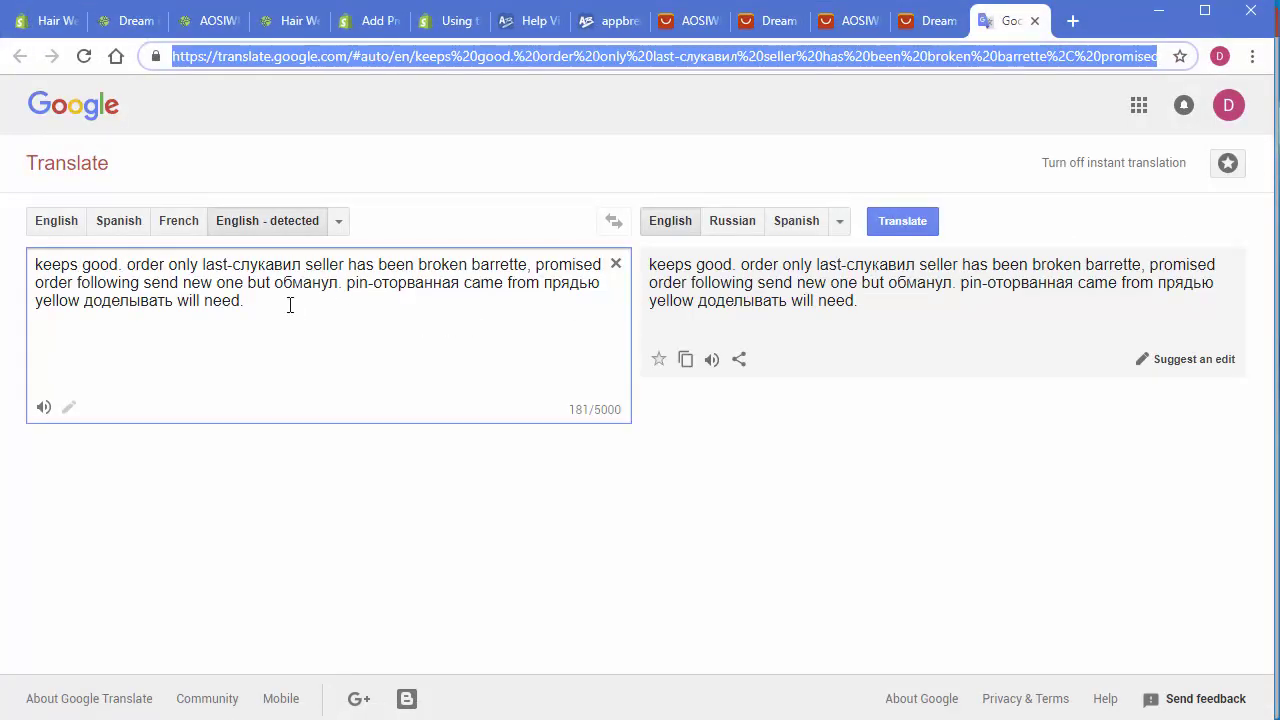
# Step: Translate only "обманул" into English and replace it with "deceived" in the review body's word list
pyautogui.moveTo(263, 310); pyautogui.dragTo(12, 282)
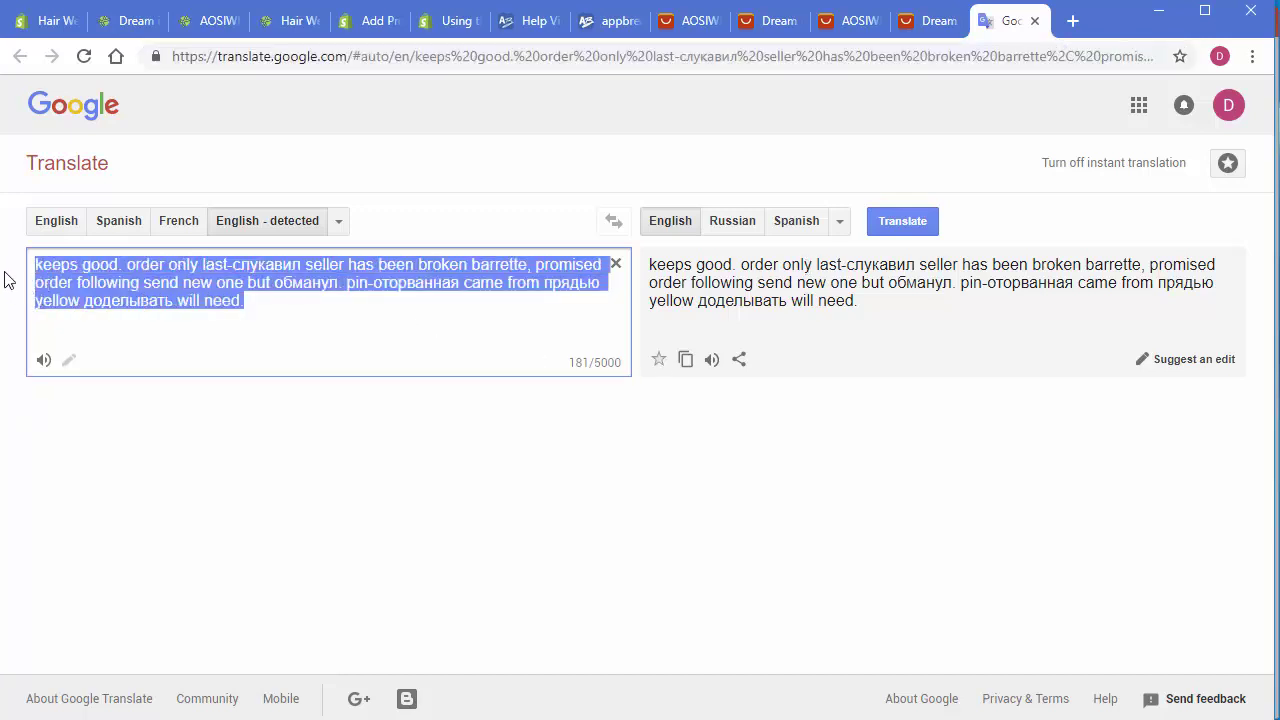
pyautogui.press('BackSpace')
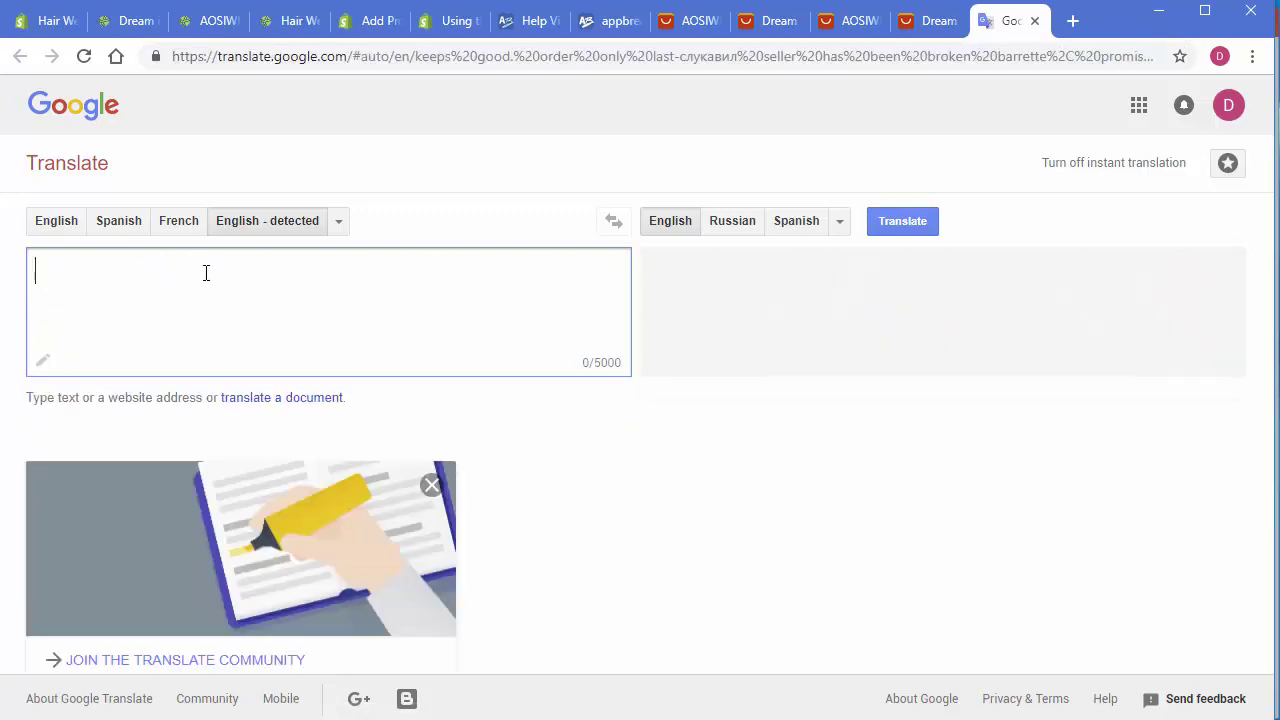
pyautogui.write('обманул')
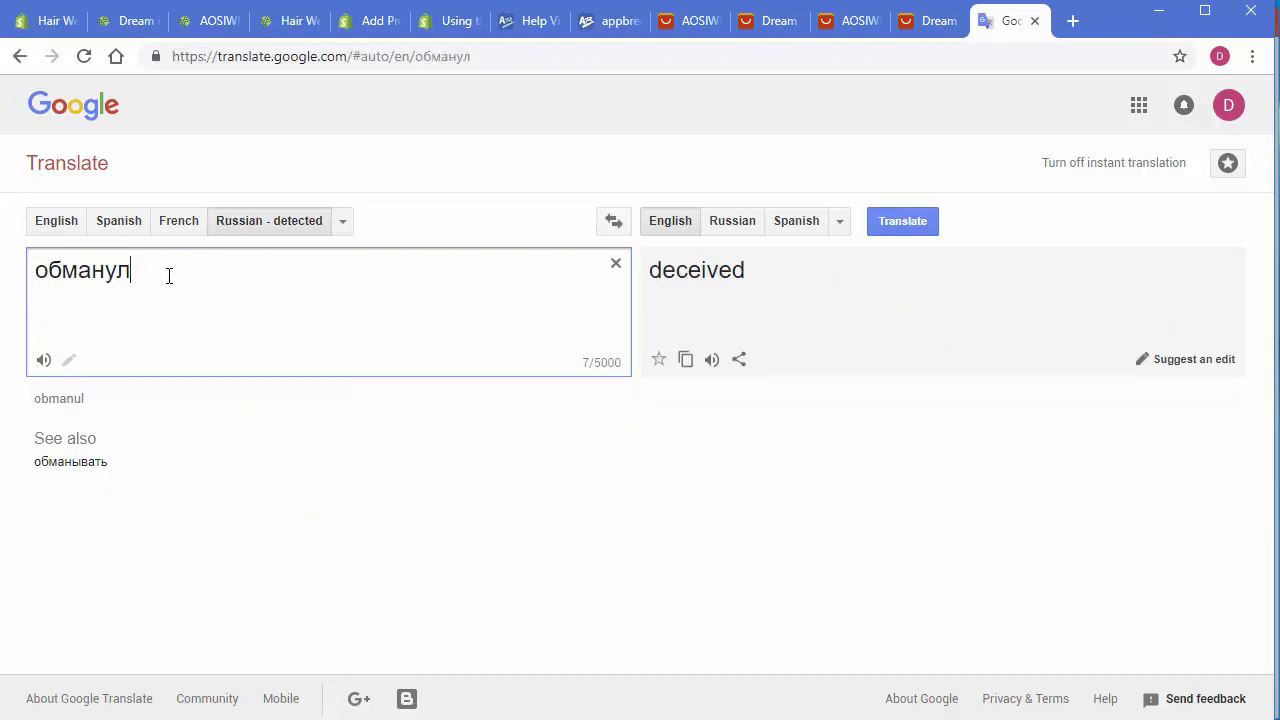
pyautogui.click(686, 360)
pyautogui.hotkey('alt', 'Tab')
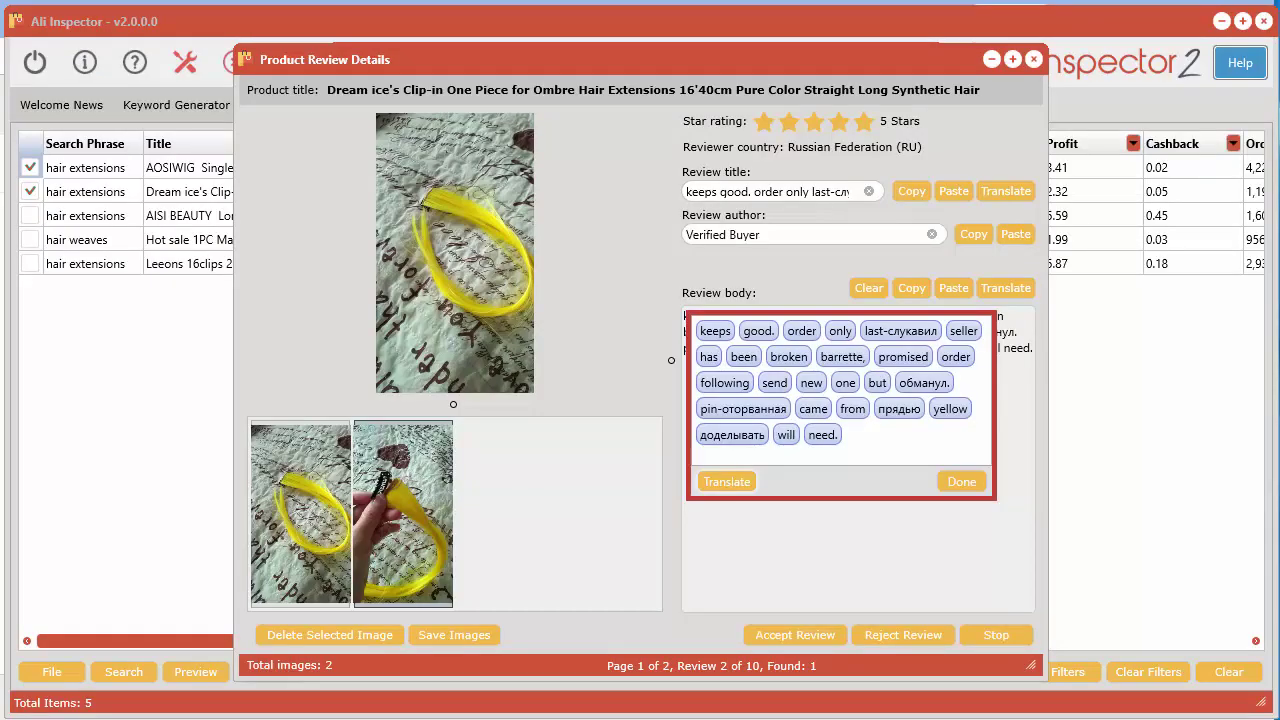
pyautogui.click(958, 481)
# Step: Take the word "прядью" from the word list, translate it into English in Google Translate, and copy the translation
pyautogui.click(944, 352)
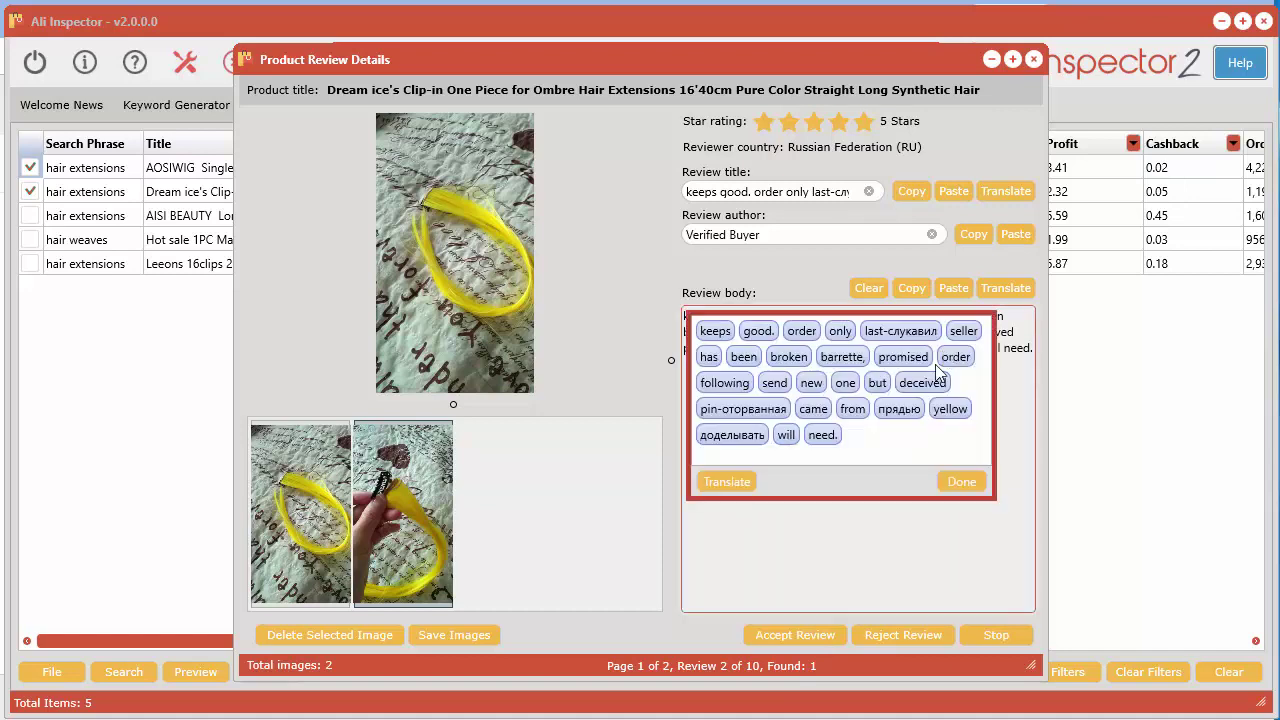
pyautogui.click(897, 412)
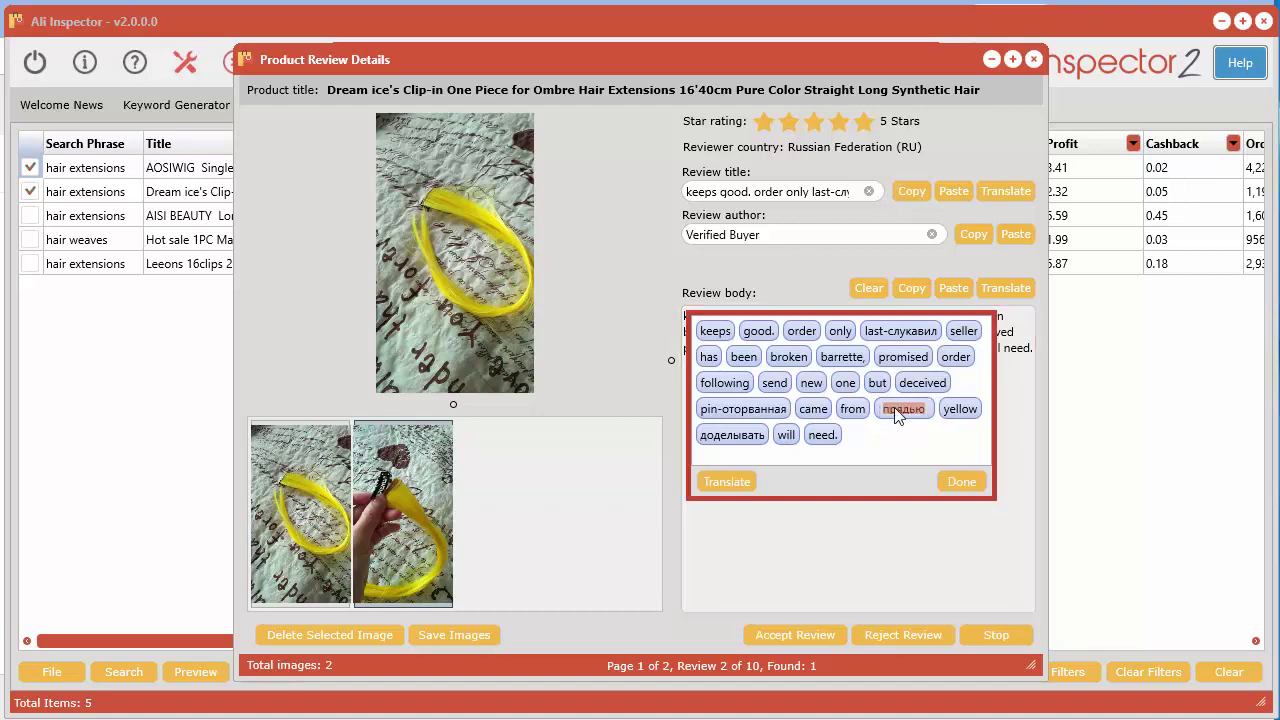
pyautogui.click(740, 480)
pyautogui.moveTo(308, 297); pyautogui.dragTo(28, 259)
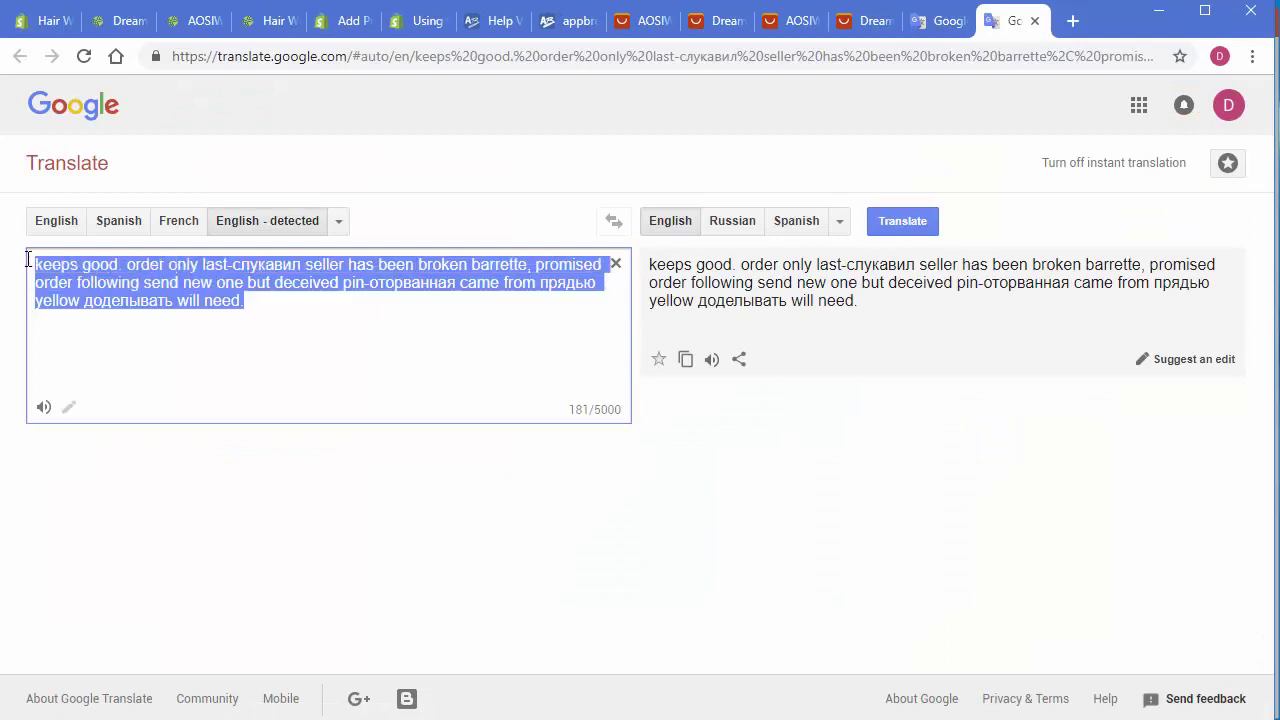
pyautogui.hotkey('ctrl', 'v')
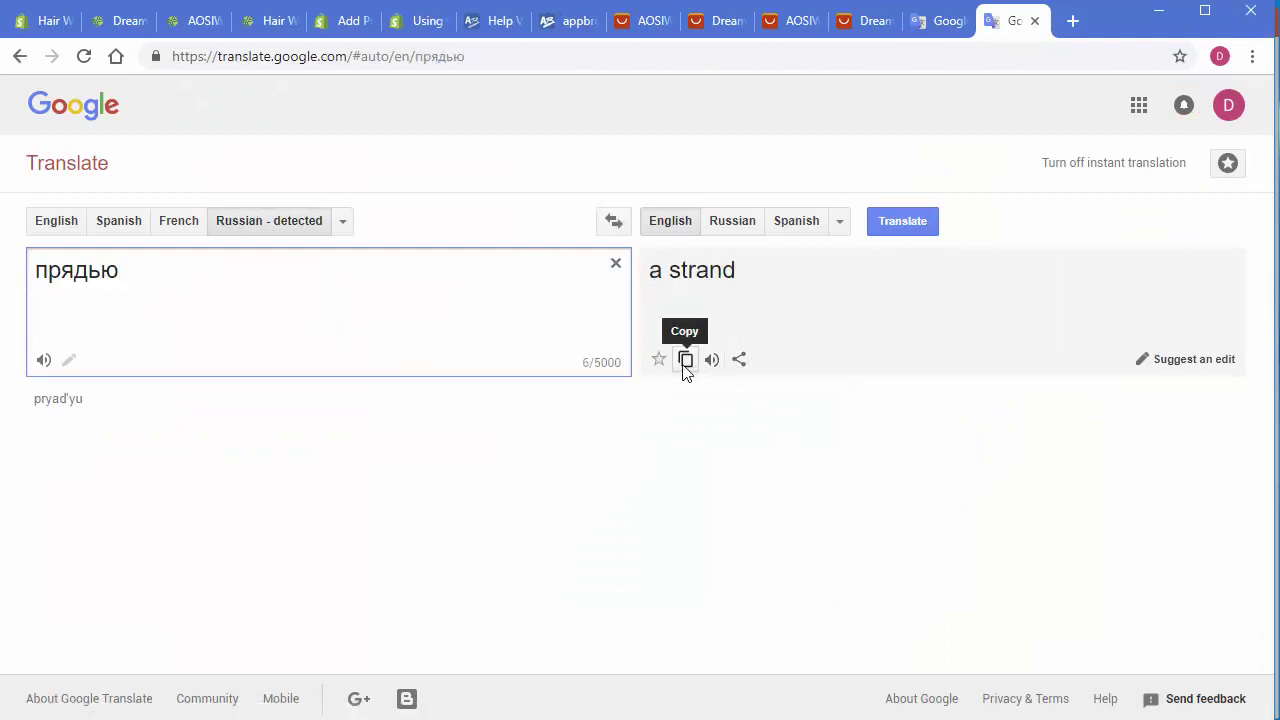
pyautogui.click(685, 360)
pyautogui.click(1159, 10)
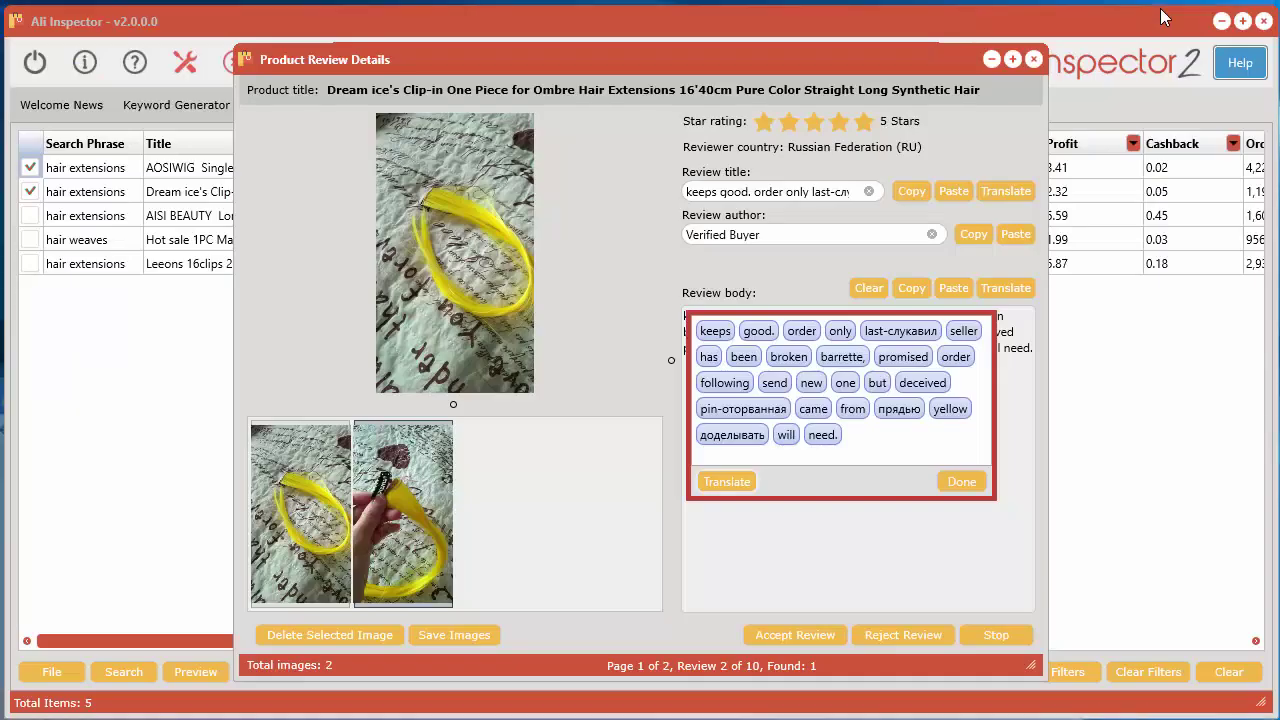
# Step: Replace "доделывать" with "a strand" in the review body's word list, and reject the second Dream ice's review
pyautogui.click(732, 436)
pyautogui.hotkey('ctrl', 'v')
pyautogui.click(897, 447)
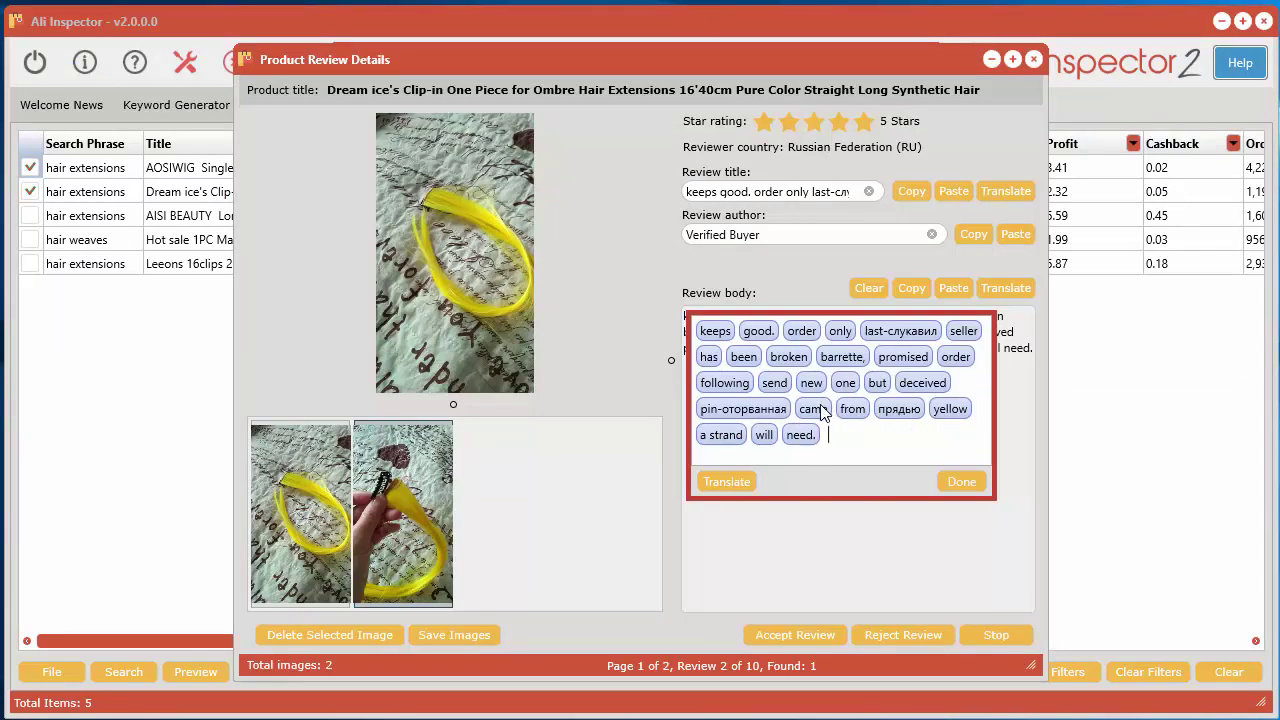
pyautogui.click(962, 482)
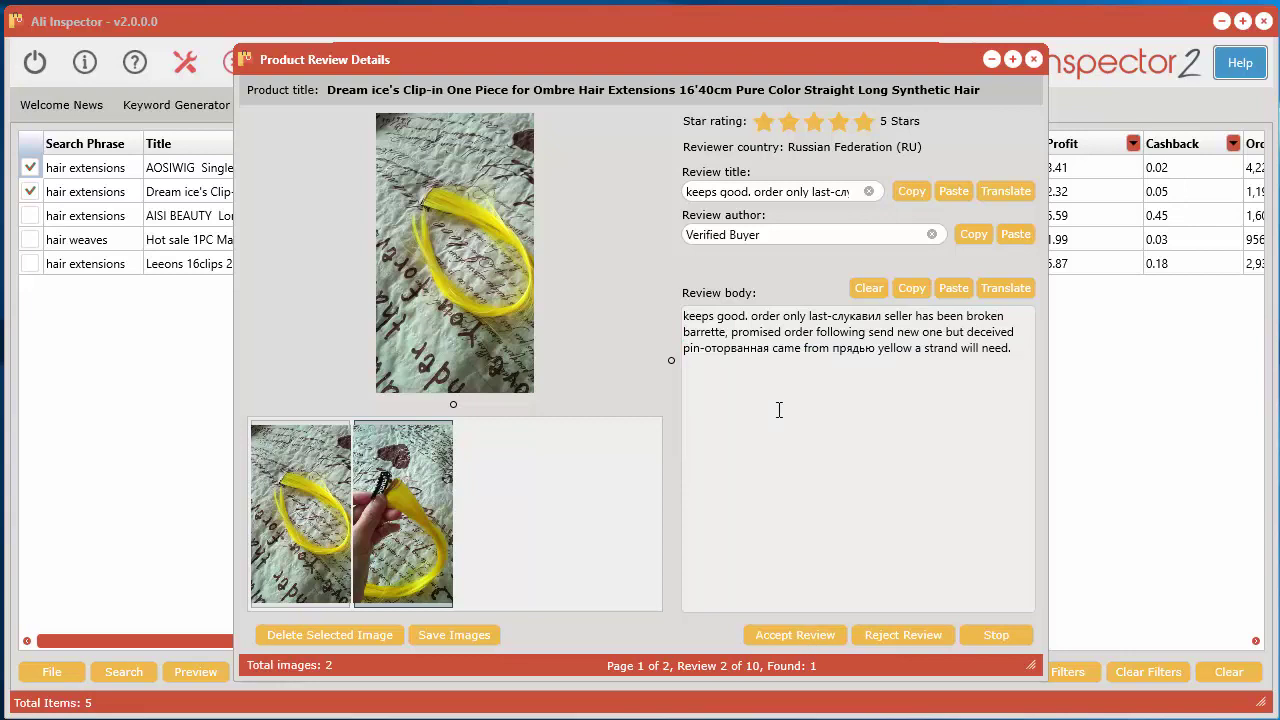
pyautogui.click(920, 634)
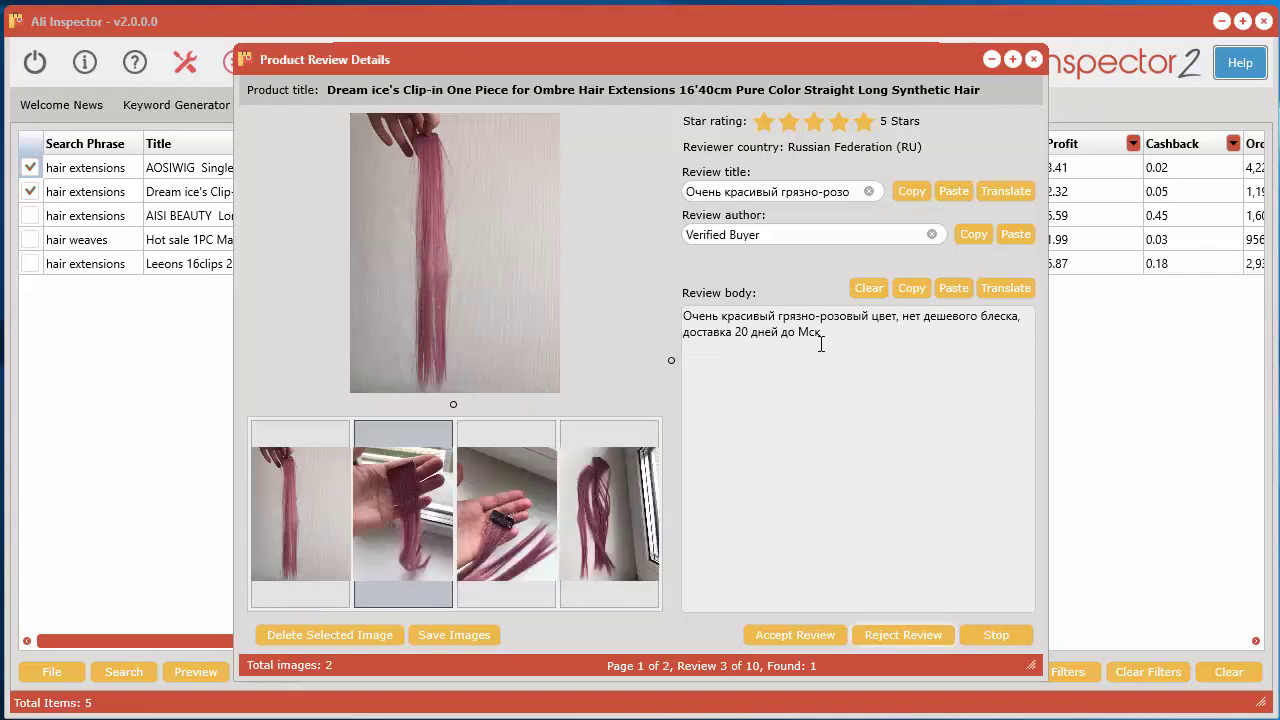
# Step: Translate the third review's Russian body in Google Translate and replace the body with the English translation
pyautogui.click(1015, 293)
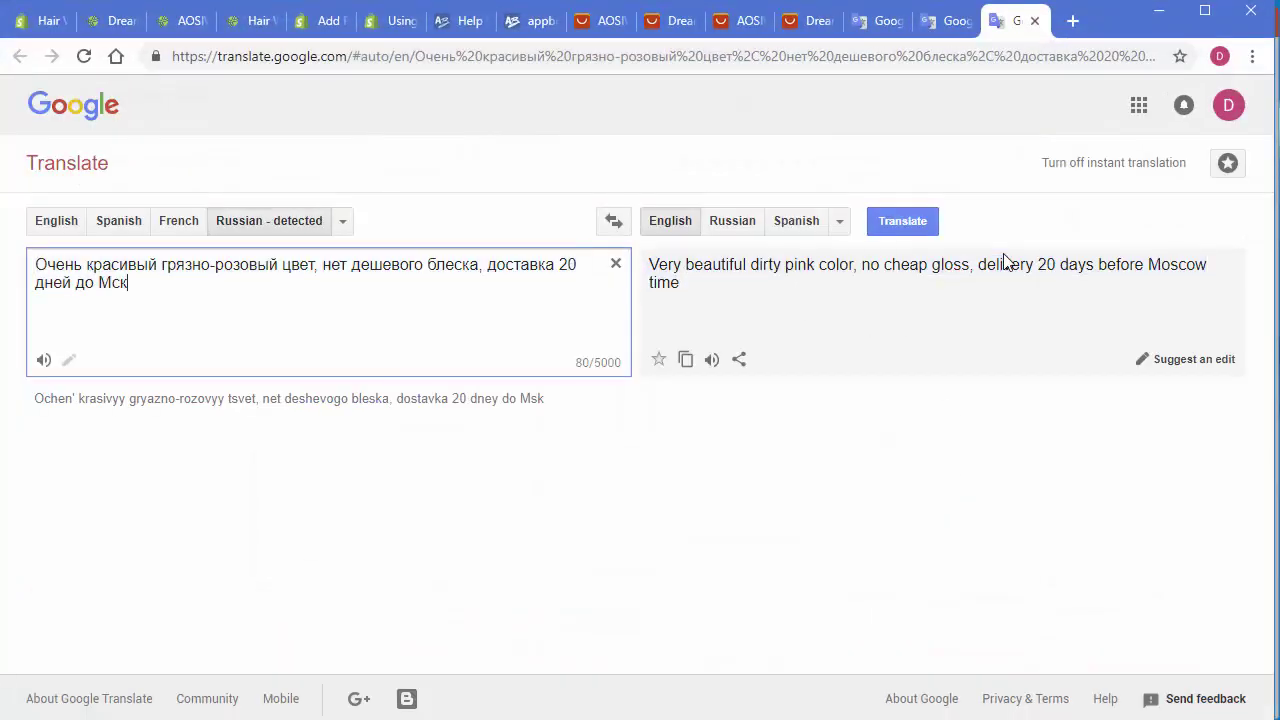
pyautogui.click(686, 359)
pyautogui.click(1160, 12)
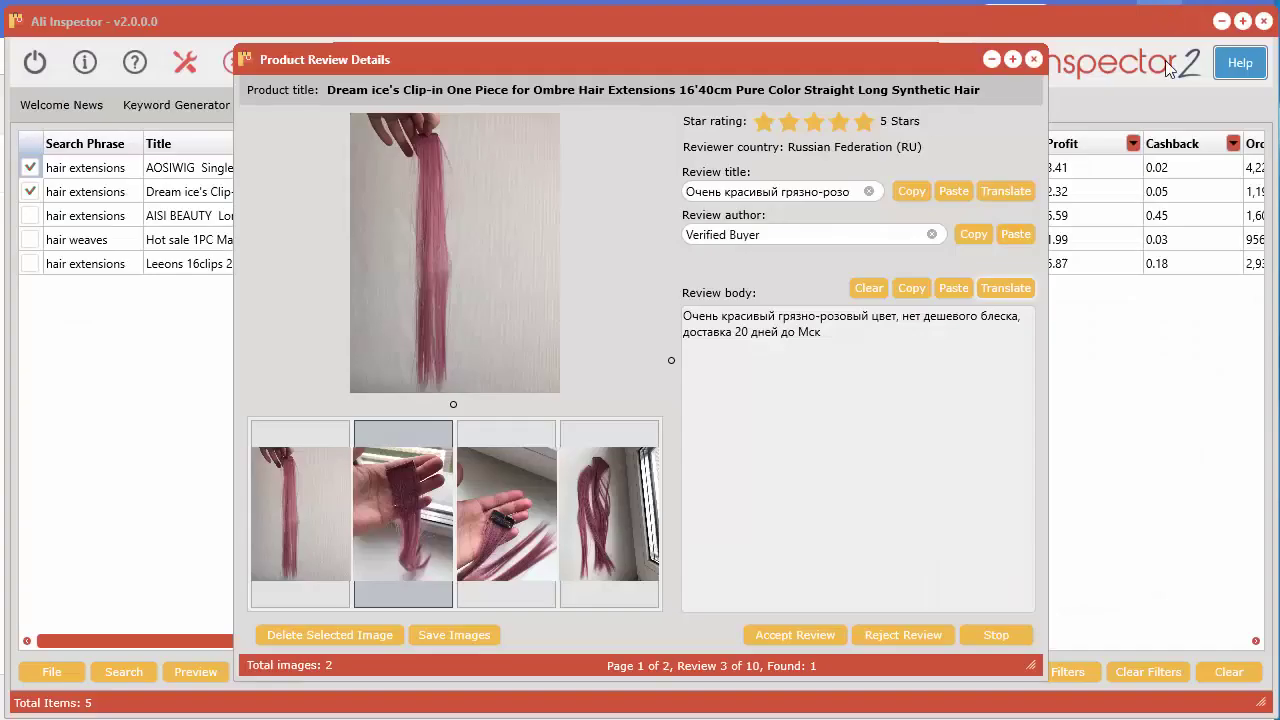
pyautogui.click(820, 352)
pyautogui.hotkey('ctrl', 'a')
pyautogui.hotkey('ctrl', 'v')
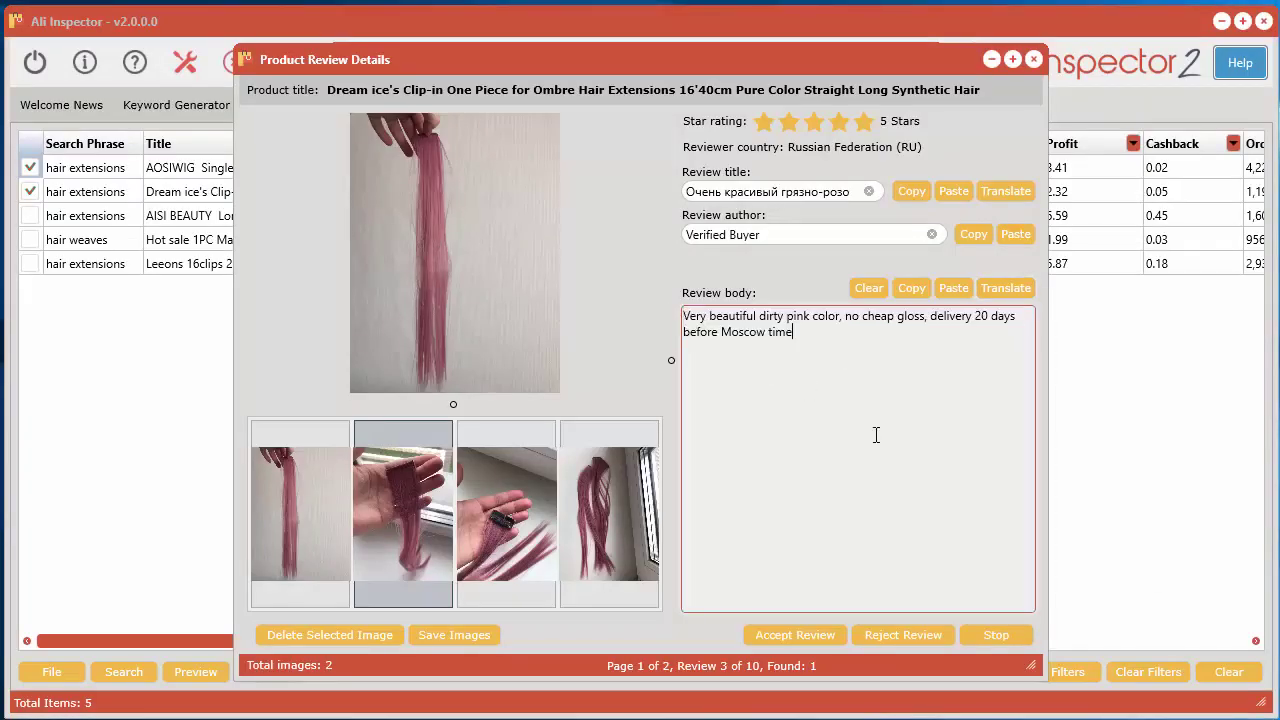
# Step: Translate the third review's Russian title in Google Translate, replace the title with the English translation, and accept the review
pyautogui.click(903, 194)
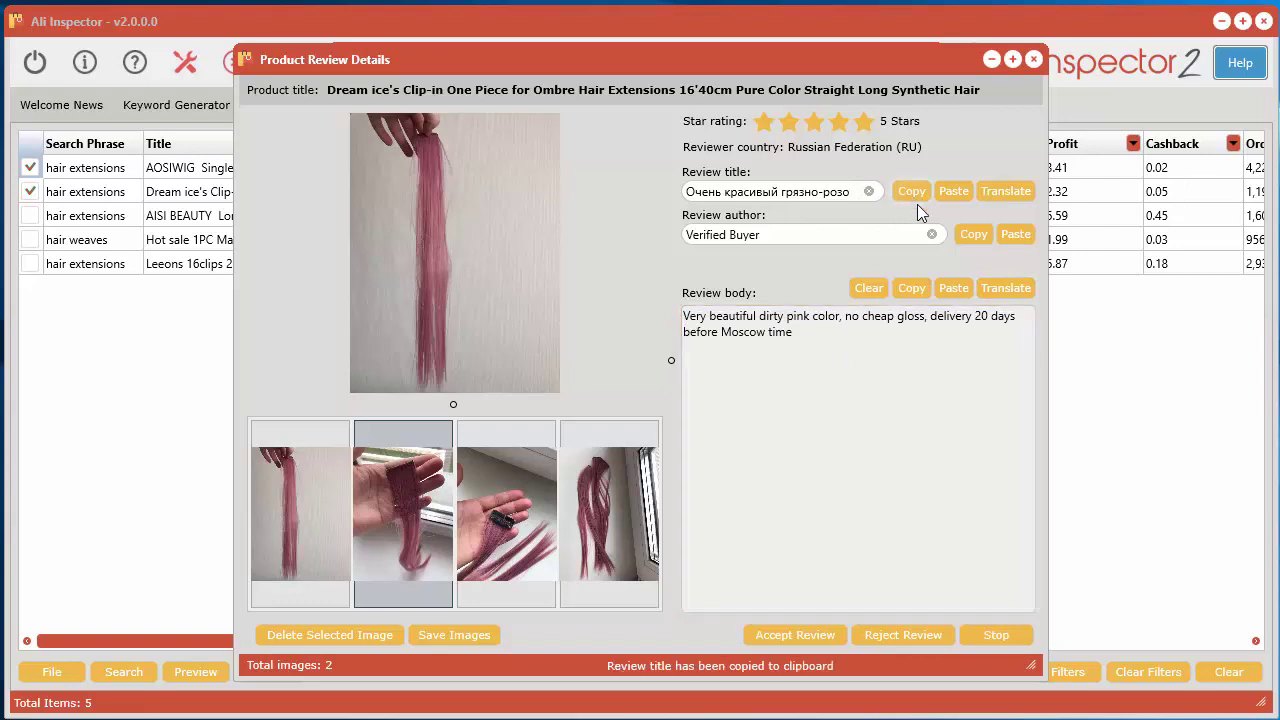
pyautogui.click(1003, 192)
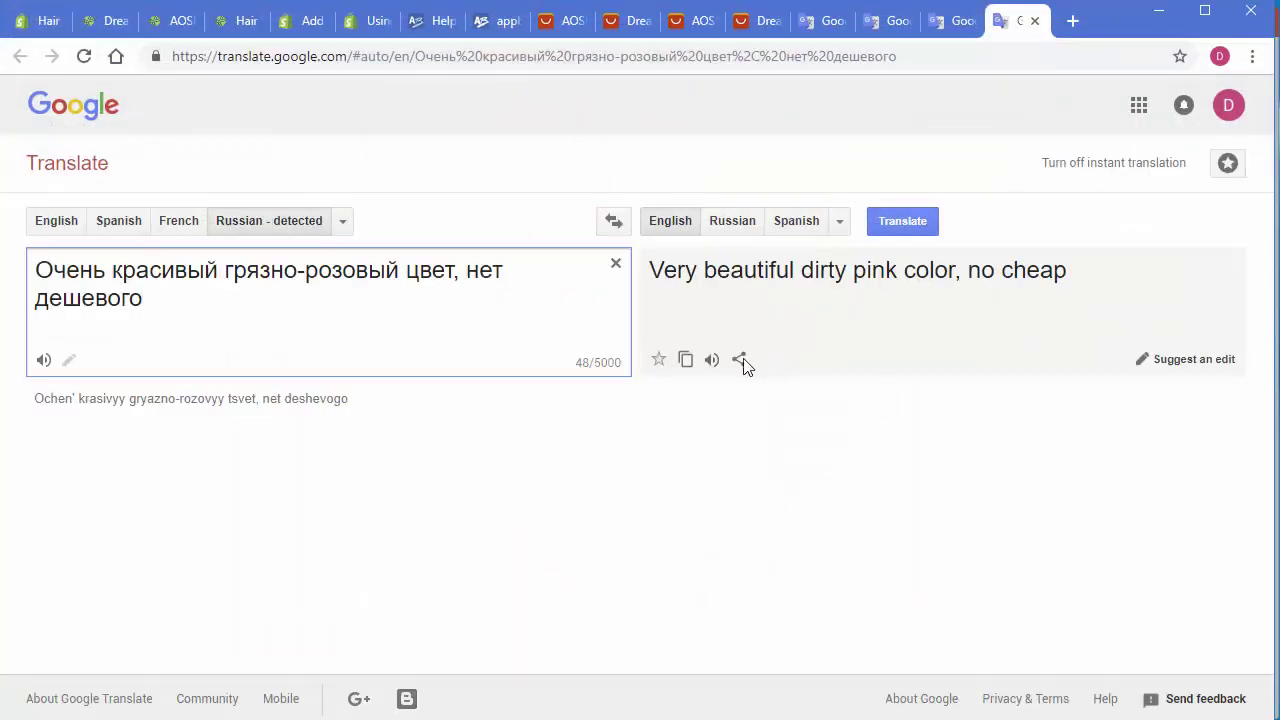
pyautogui.click(694, 361)
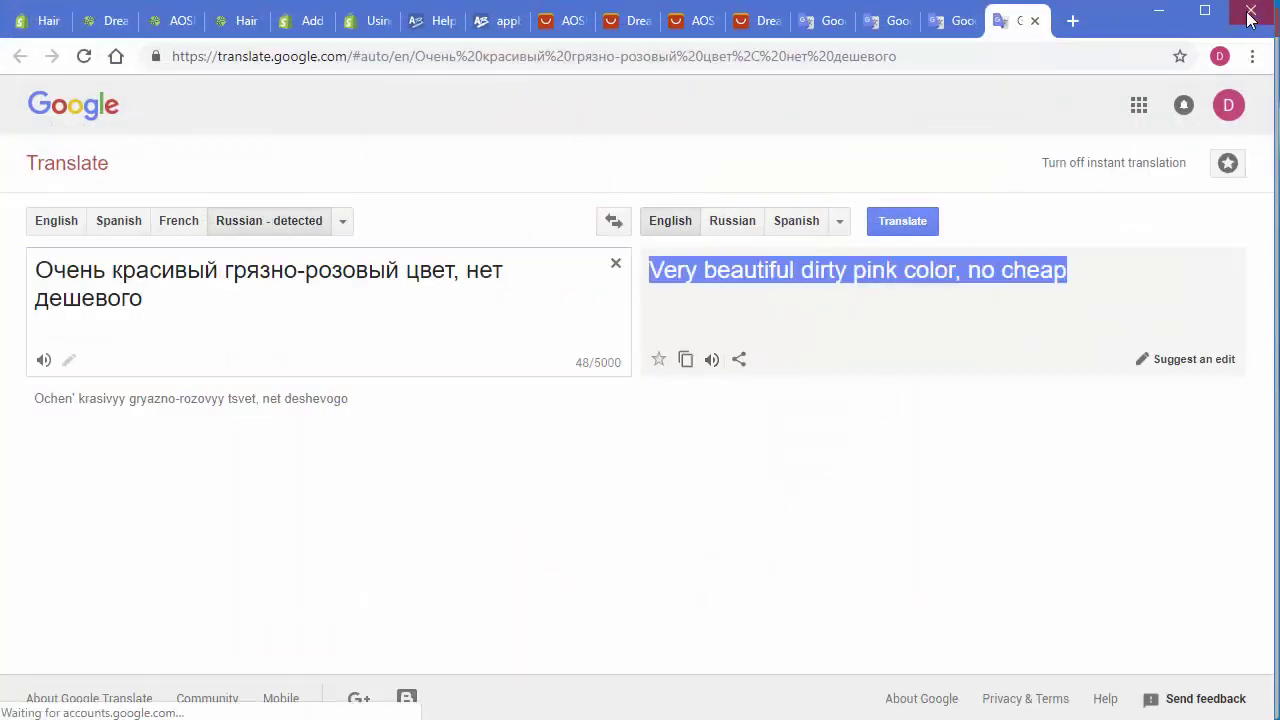
pyautogui.click(1158, 16)
pyautogui.click(951, 191)
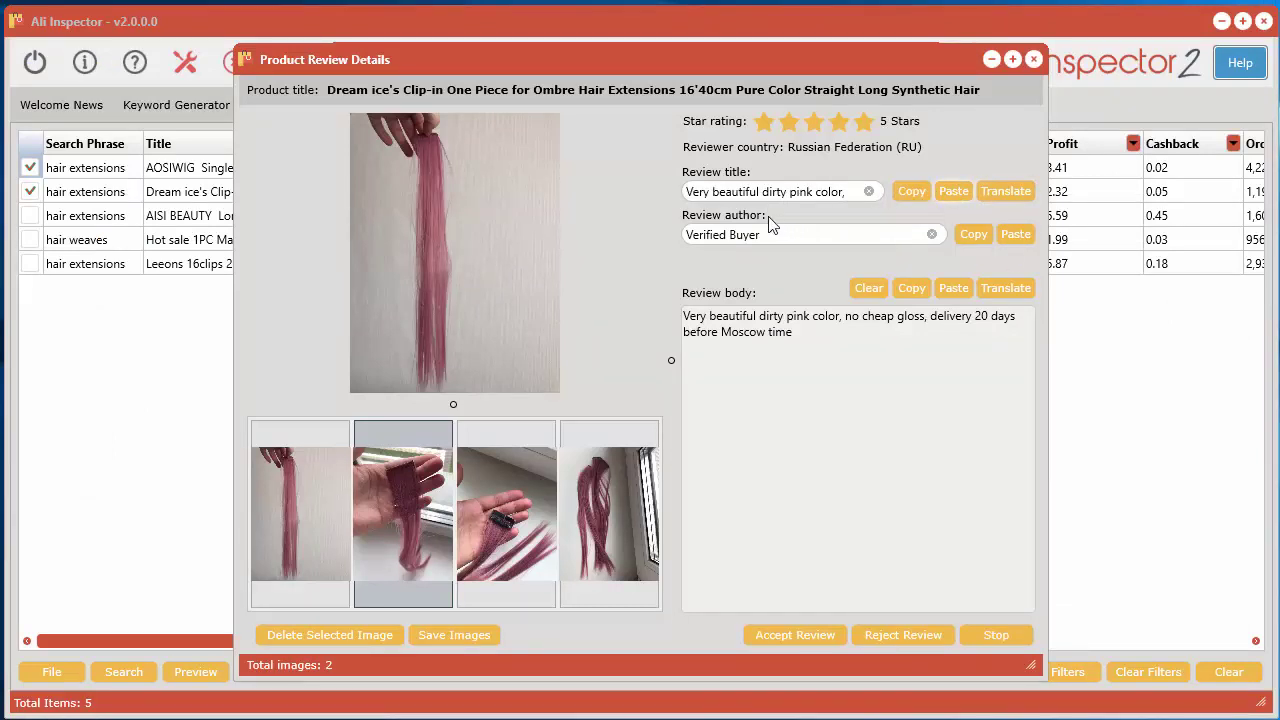
pyautogui.click(793, 635)
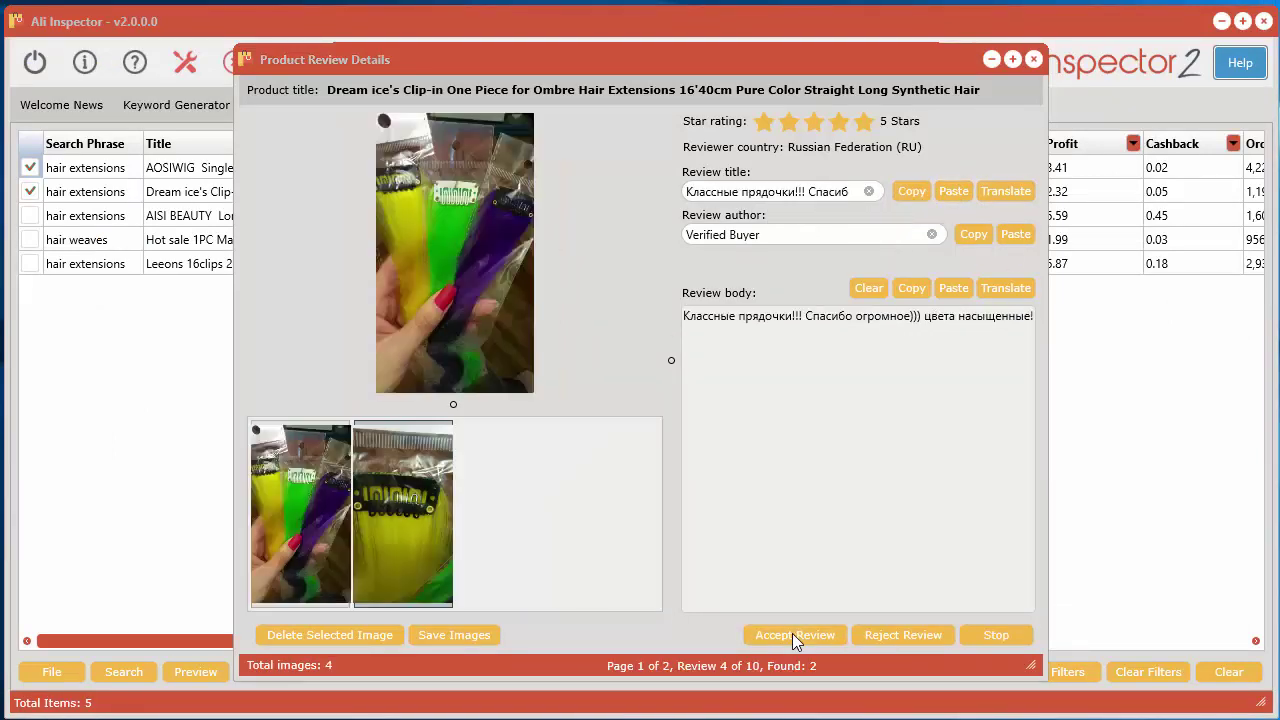
# Step: Reject the fourth Dream ice's review and accept the fifth, English-language review from Georgia
pyautogui.click(882, 634)
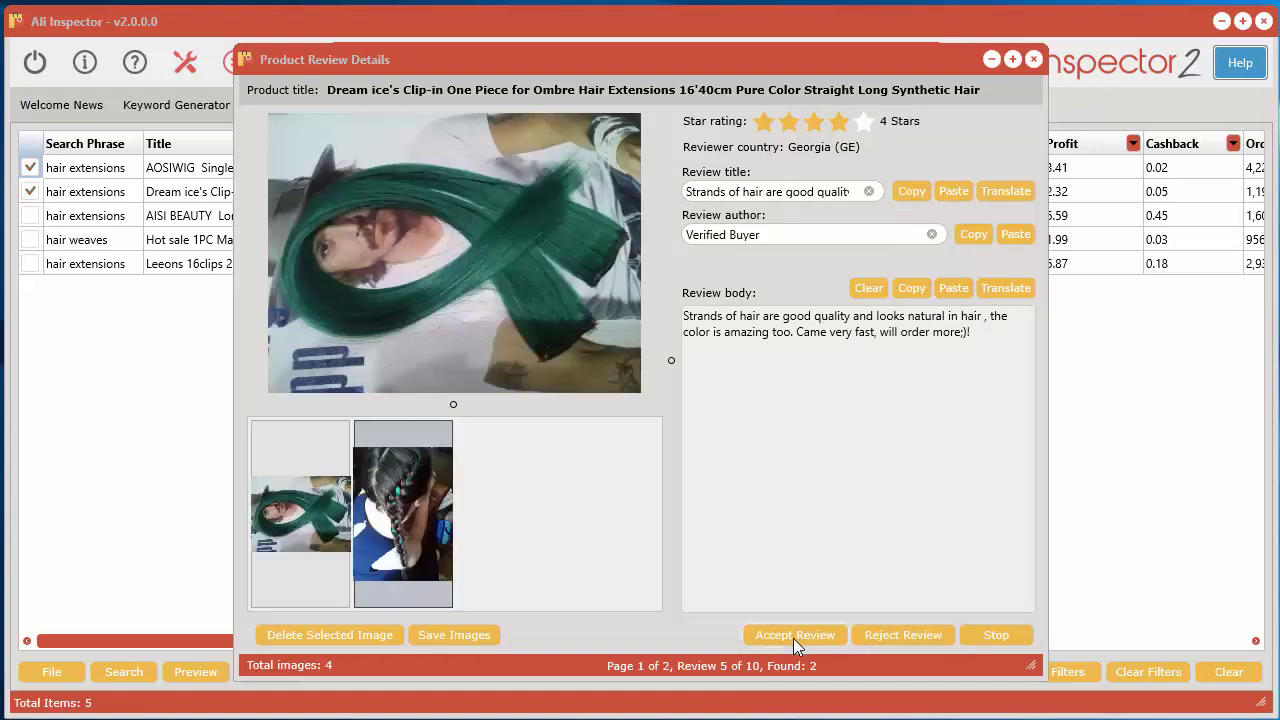
pyautogui.click(793, 636)
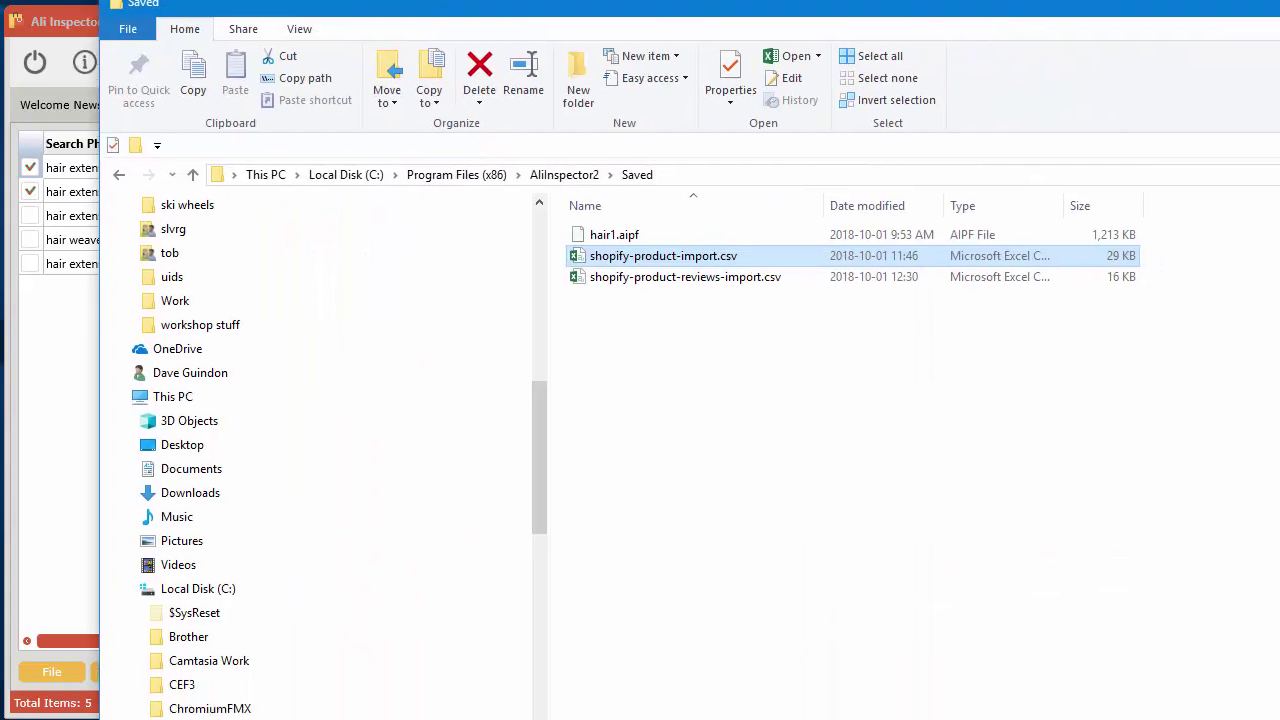
# Step: Select shopify-product-reviews-import.csv in the Saved folder, and switch to the Shopify admin to open the Product Reviews app
pyautogui.click(677, 281)
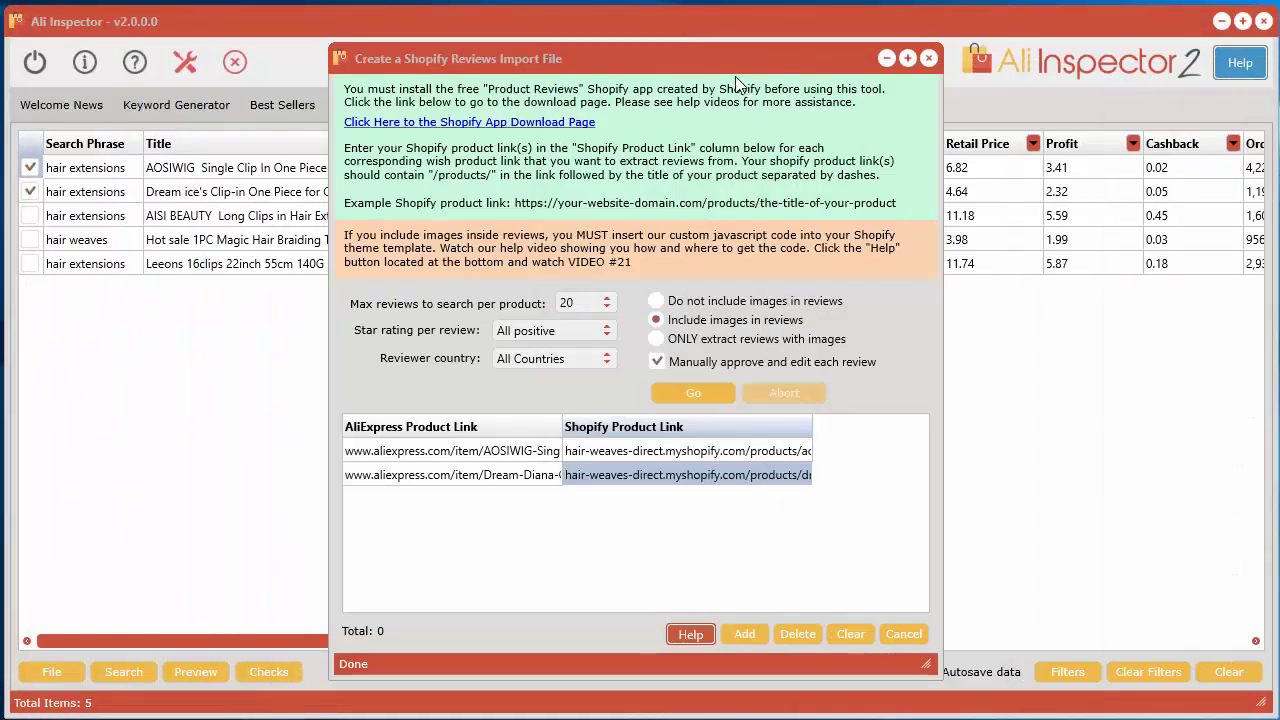
pyautogui.moveTo(711, 62); pyautogui.dragTo(696, 61)
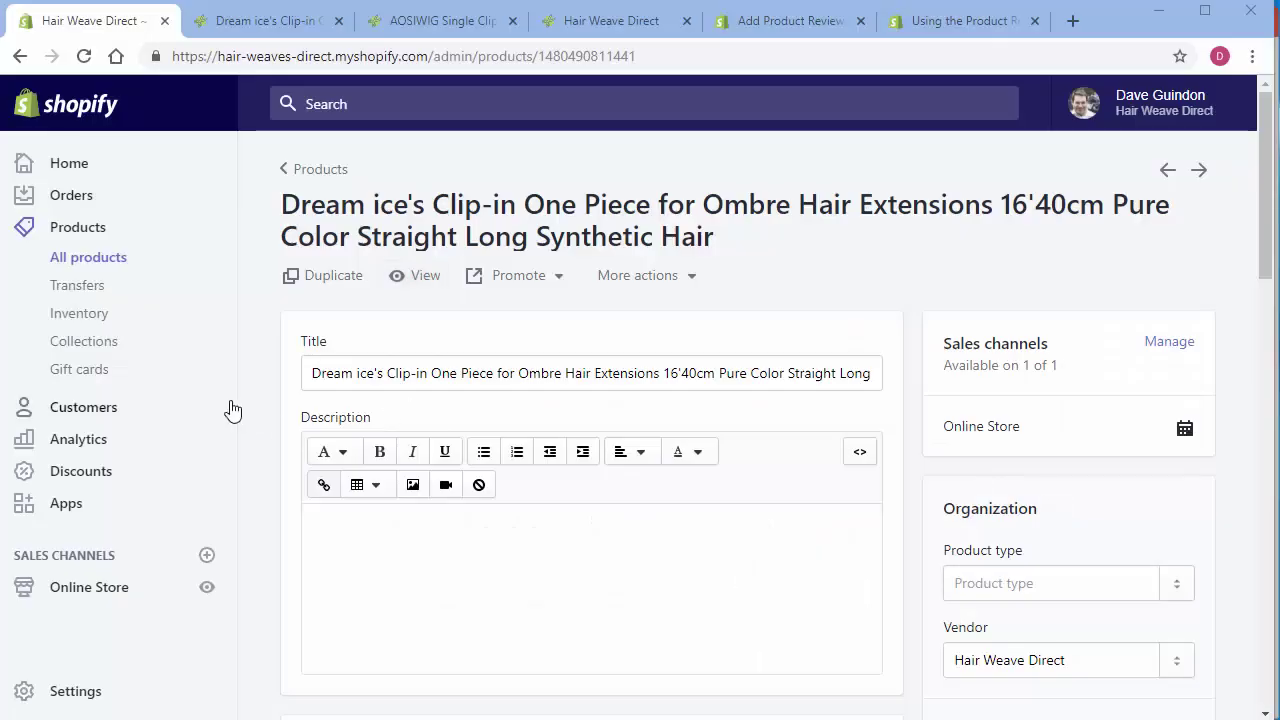
pyautogui.click(66, 504)
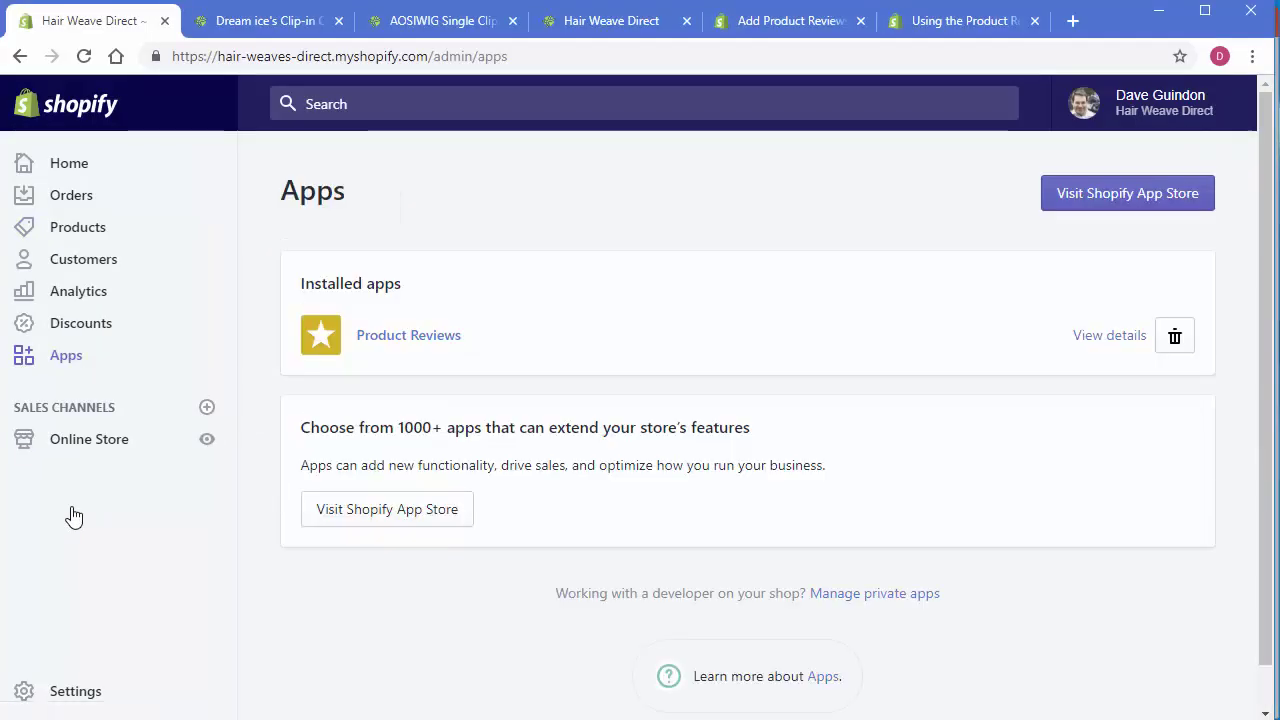
pyautogui.click(437, 343)
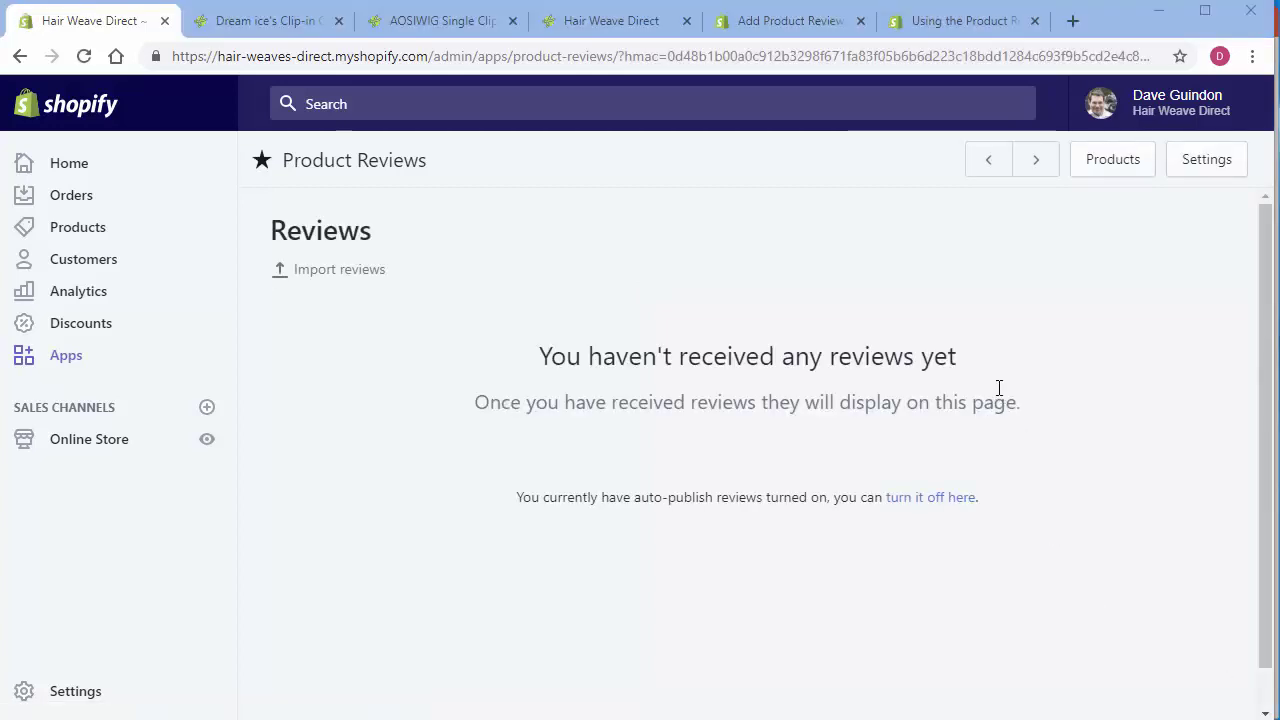
# Step: Import shopify-product-reviews-import.csv into the Product Reviews app and look over the imported reviews
pyautogui.click(331, 270)
pyautogui.click(376, 388)
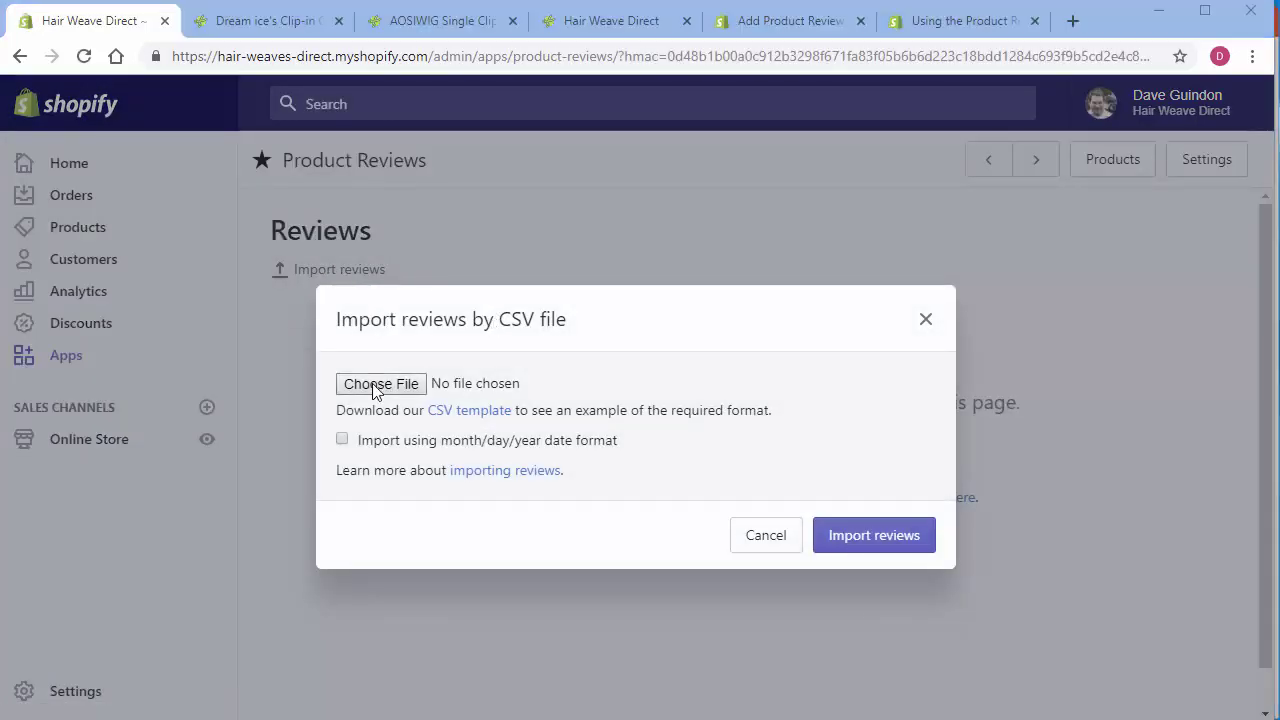
pyautogui.click(482, 180)
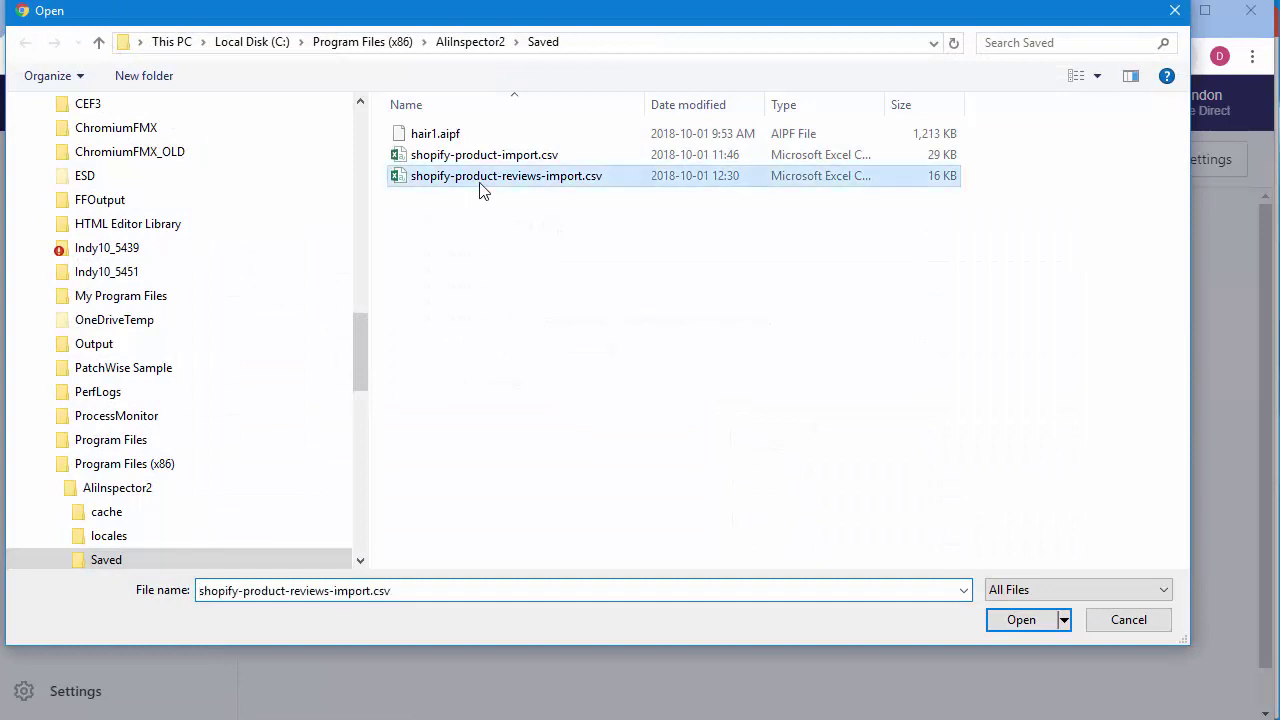
pyautogui.click(1016, 624)
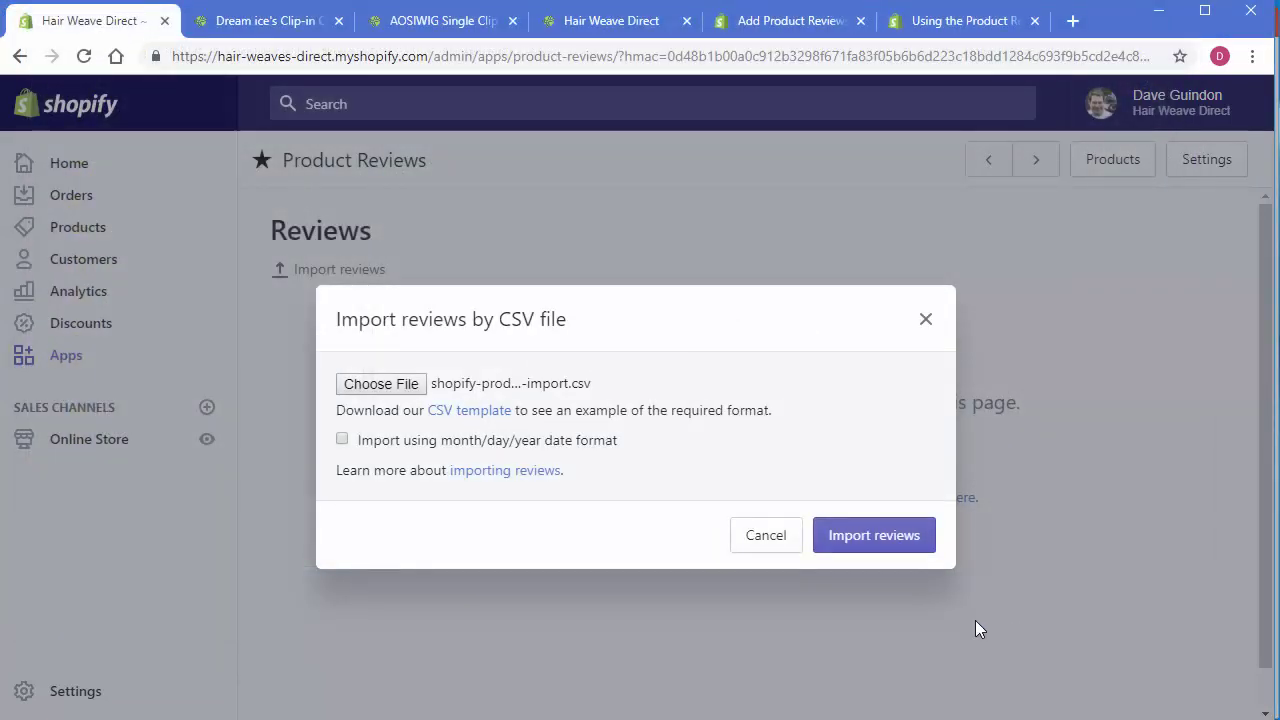
pyautogui.click(875, 535)
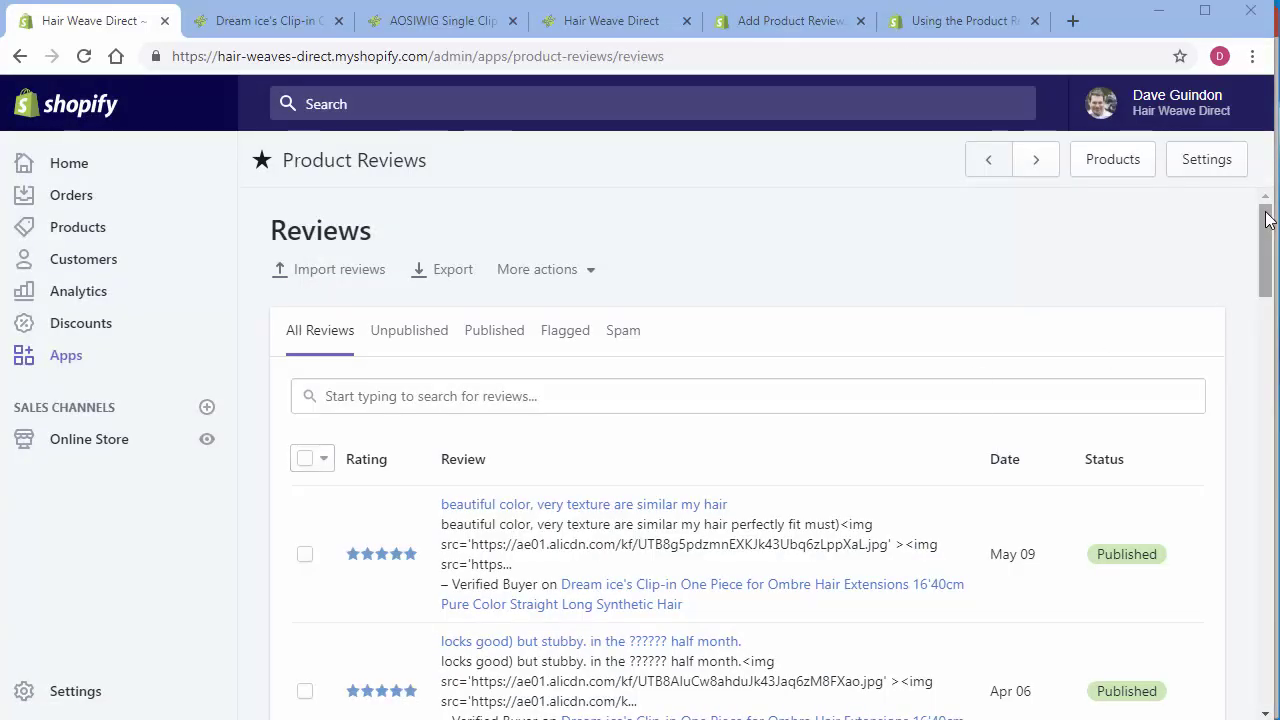
pyautogui.moveTo(1265, 250)
pyautogui.mouseDown()
pyautogui.moveTo(1272, 600)
pyautogui.moveTo(1244, 250)
pyautogui.mouseUp()
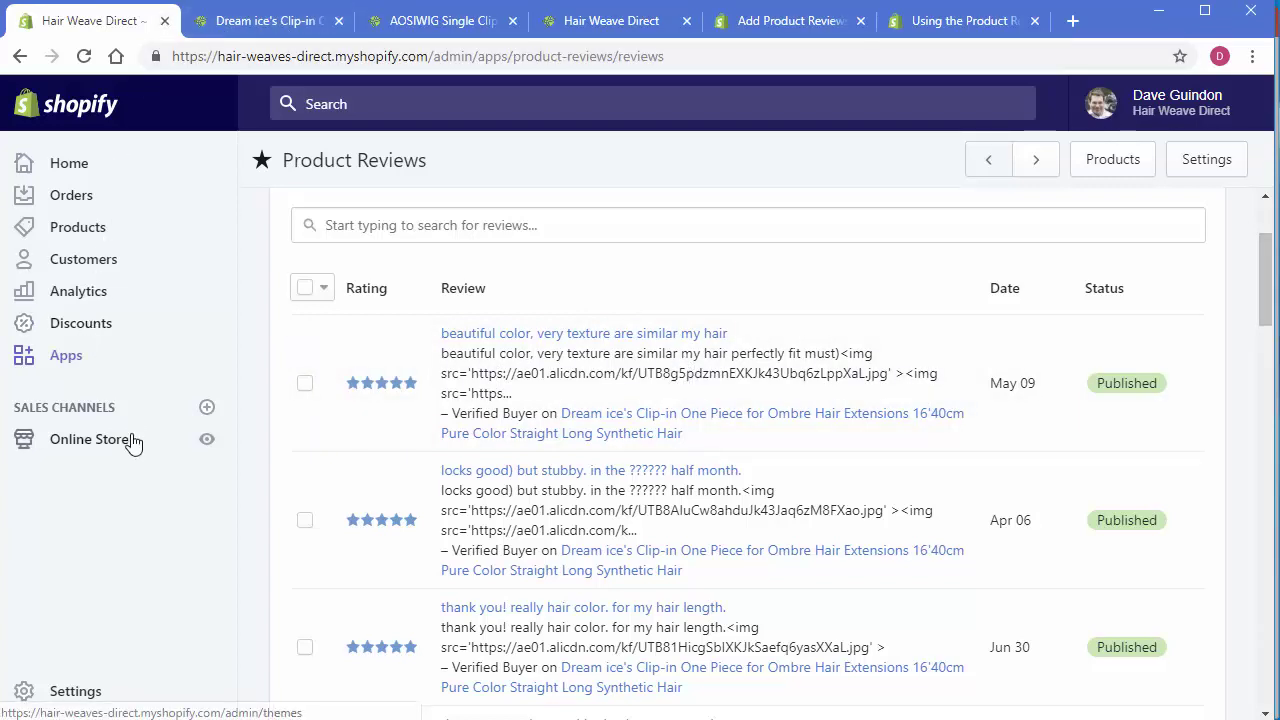
# Step: View the online store's catalog and check the star ratings and review counts under its products
pyautogui.click(205, 442)
pyautogui.scroll(-2, 340, 500)
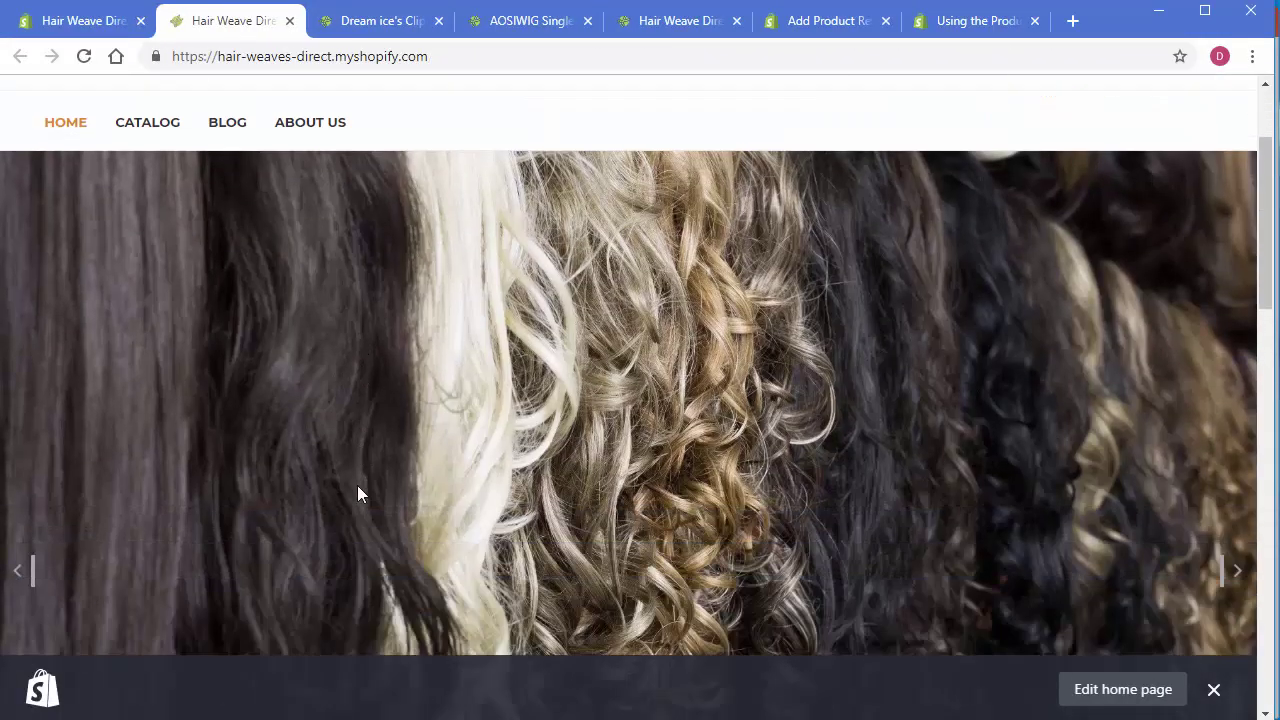
pyautogui.scroll(-4, 350, 485)
pyautogui.scroll(6, 225, 270)
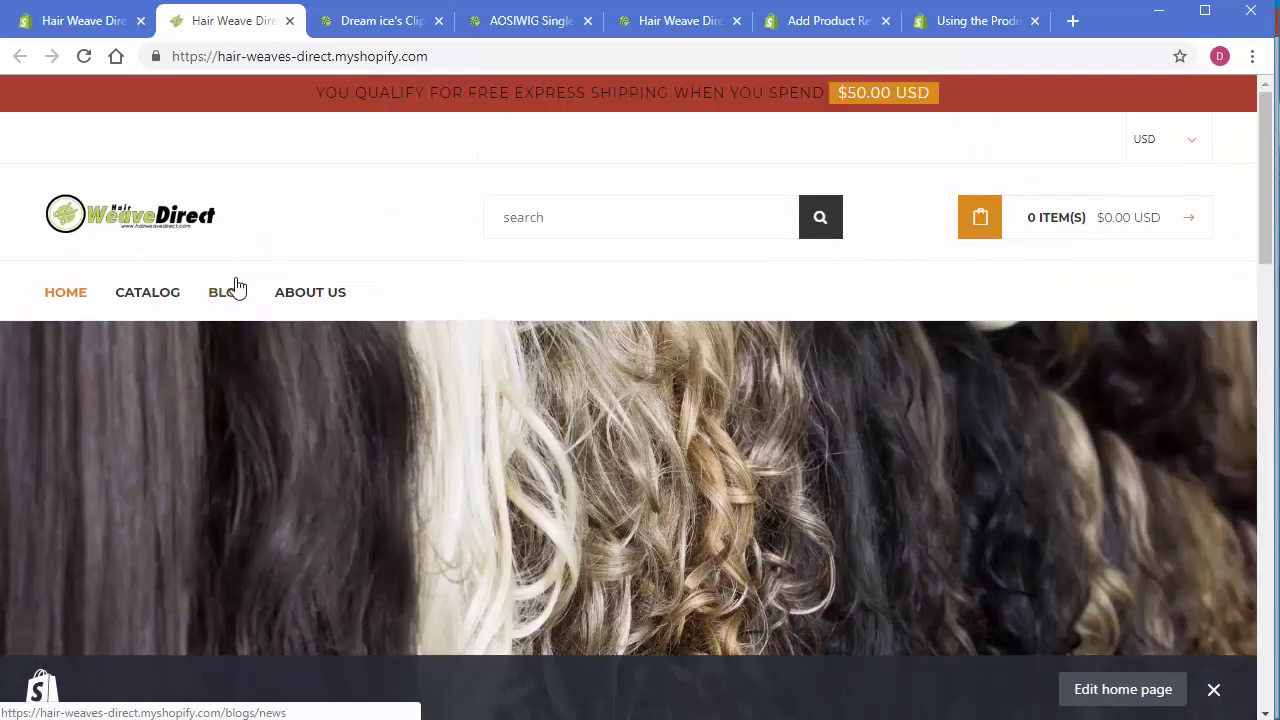
pyautogui.click(149, 294)
pyautogui.scroll(-3, 280, 500)
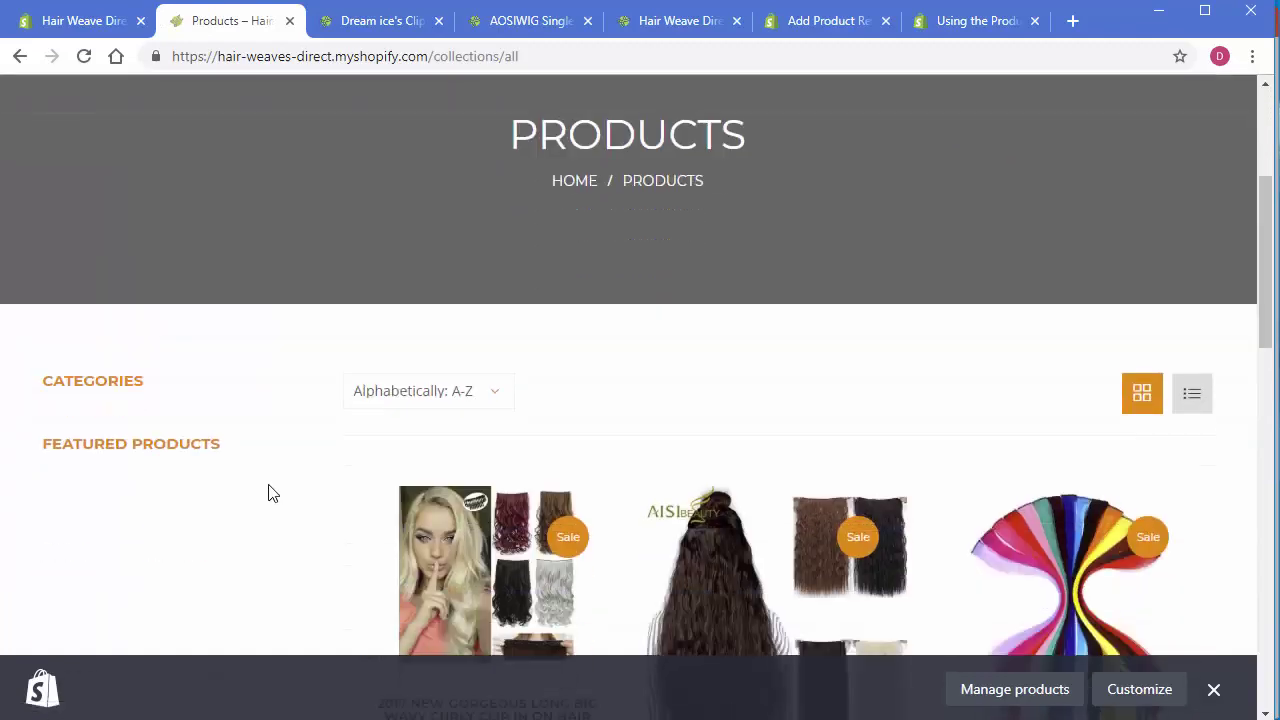
pyautogui.scroll(-7, 250, 500)
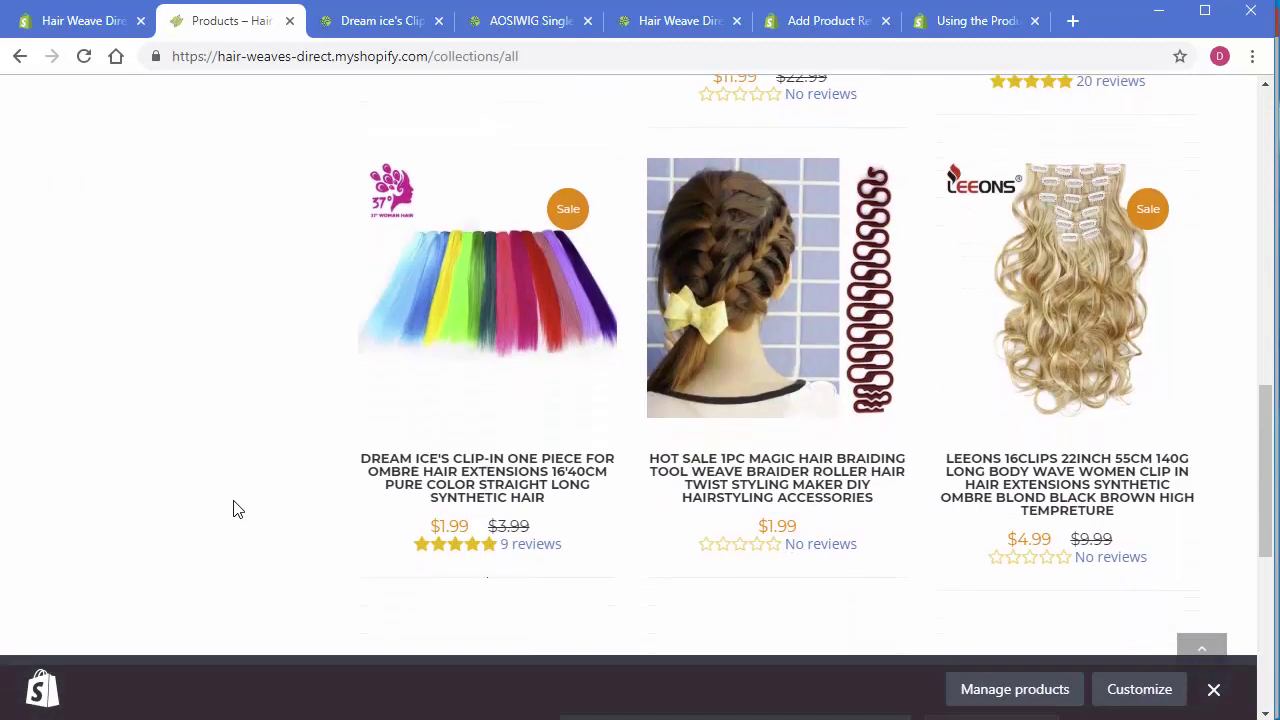
pyautogui.scroll(-1, 237, 510)
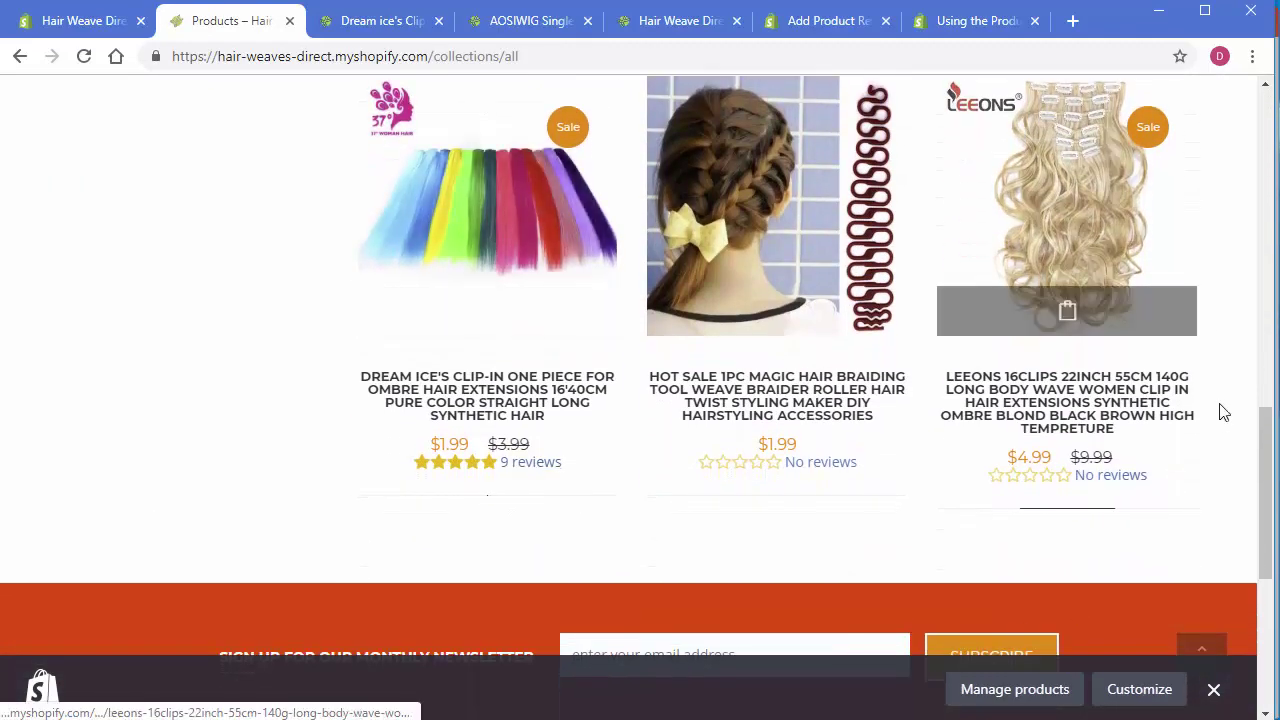
pyautogui.scroll(4, 1222, 412)
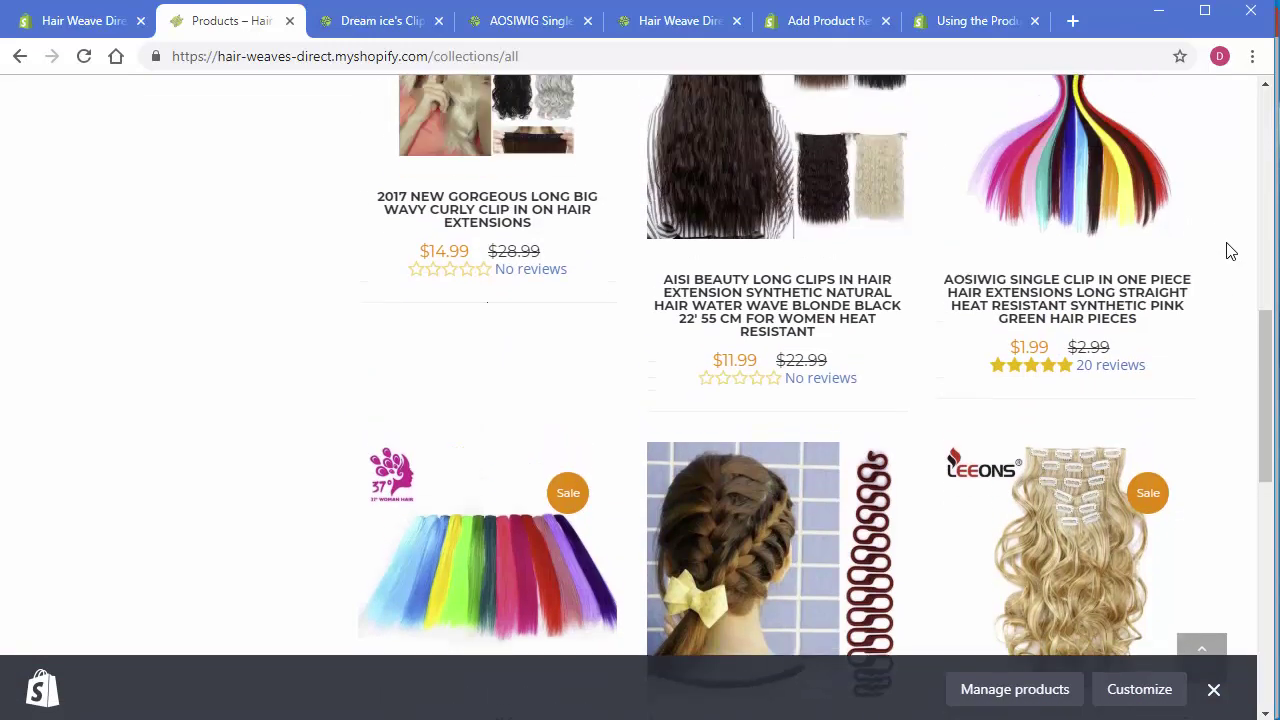
pyautogui.scroll(1, 1230, 251)
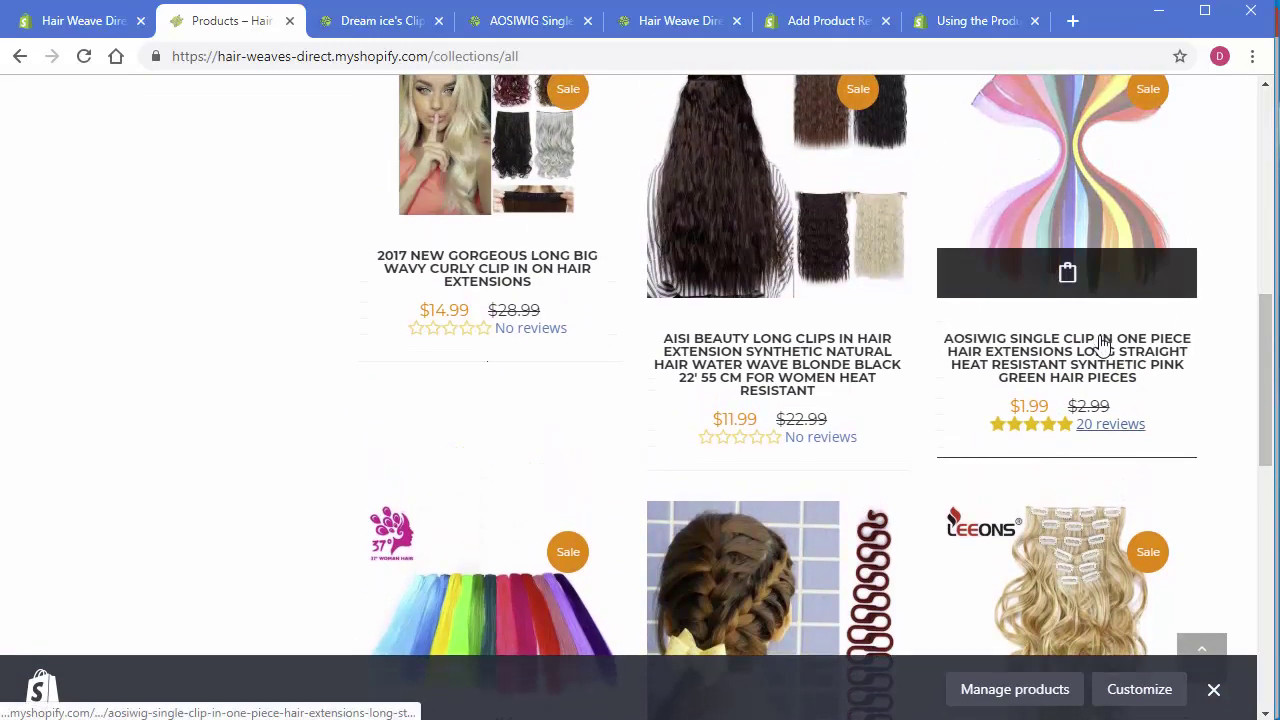
# Step: Open the AOSIWIG single clip product page and look through its Customer Reviews section
pyautogui.click(1103, 343)
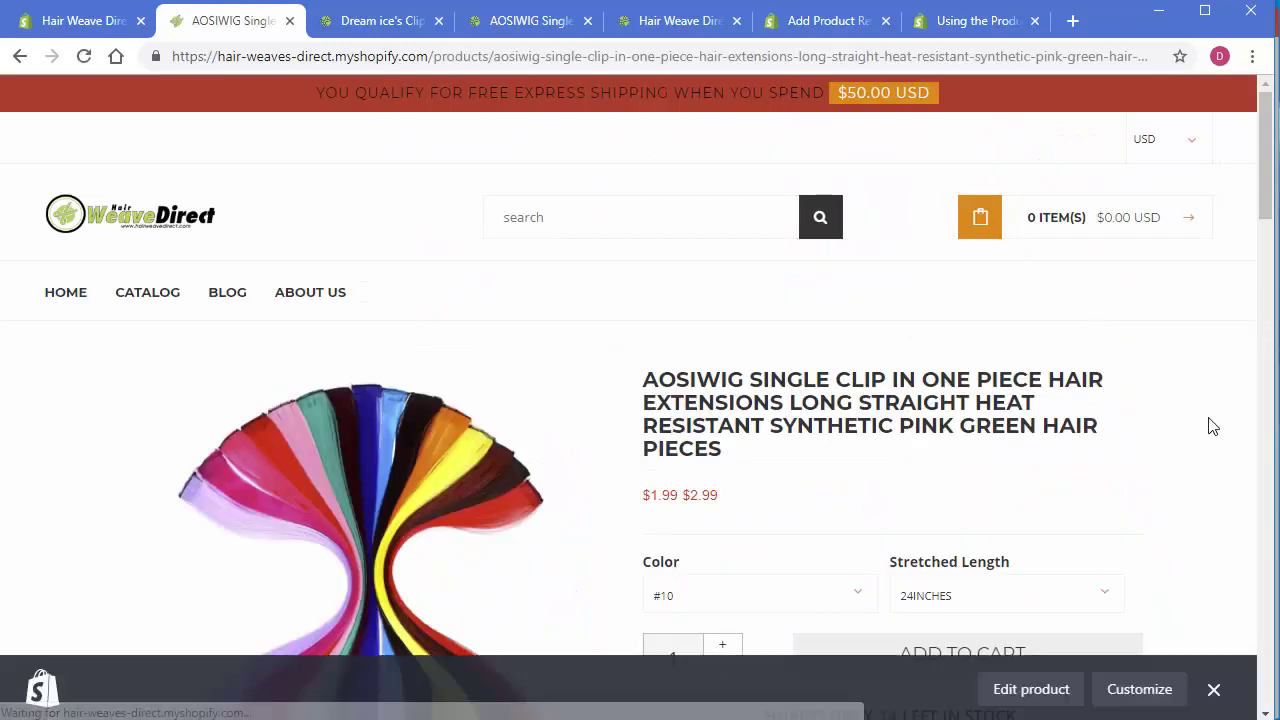
pyautogui.scroll(-7, 1237, 360)
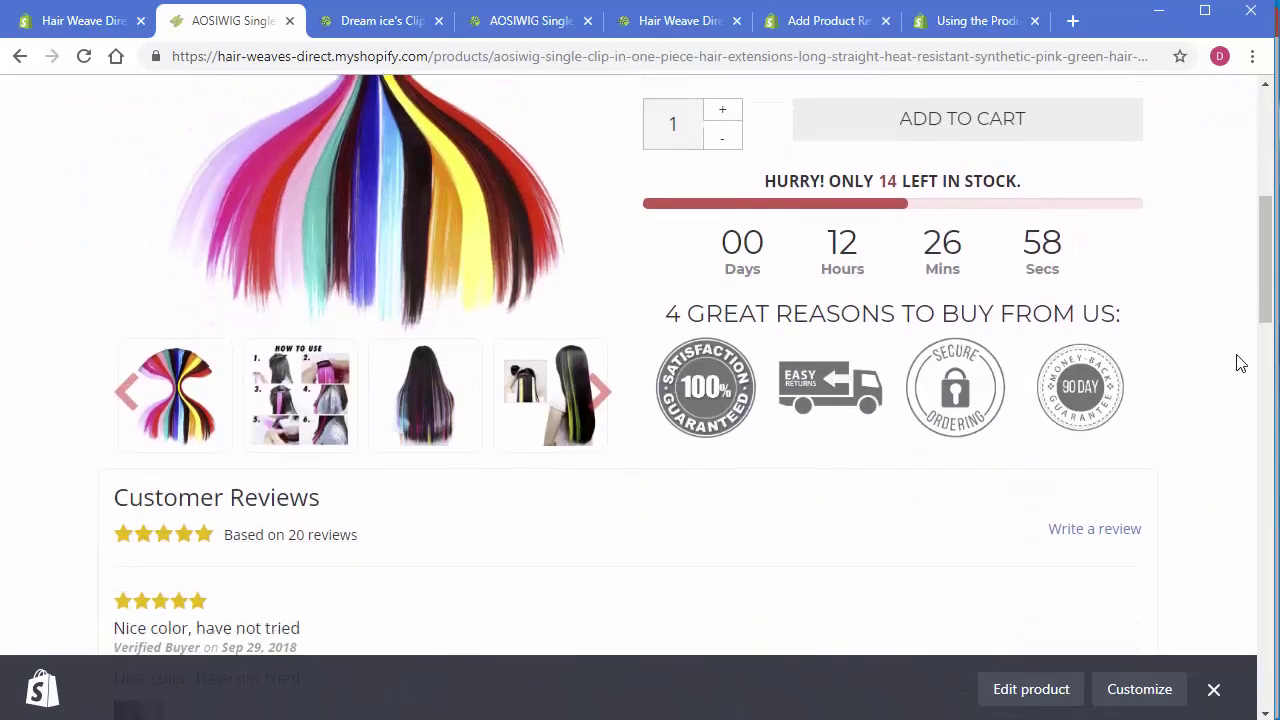
pyautogui.scroll(-2, 1237, 360)
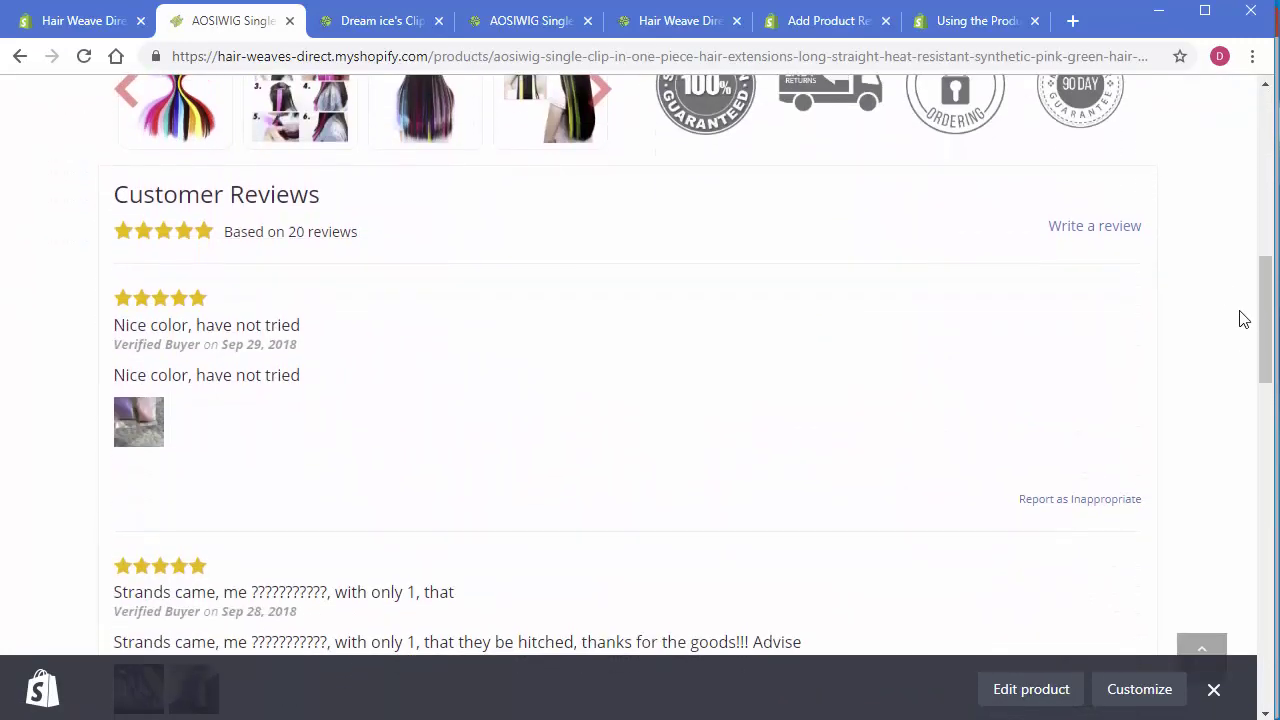
pyautogui.moveTo(1270, 308); pyautogui.dragTo(1272, 370)
# Step: Enlarge and close each of the two images in the "Strands came" review
pyautogui.click(130, 252)
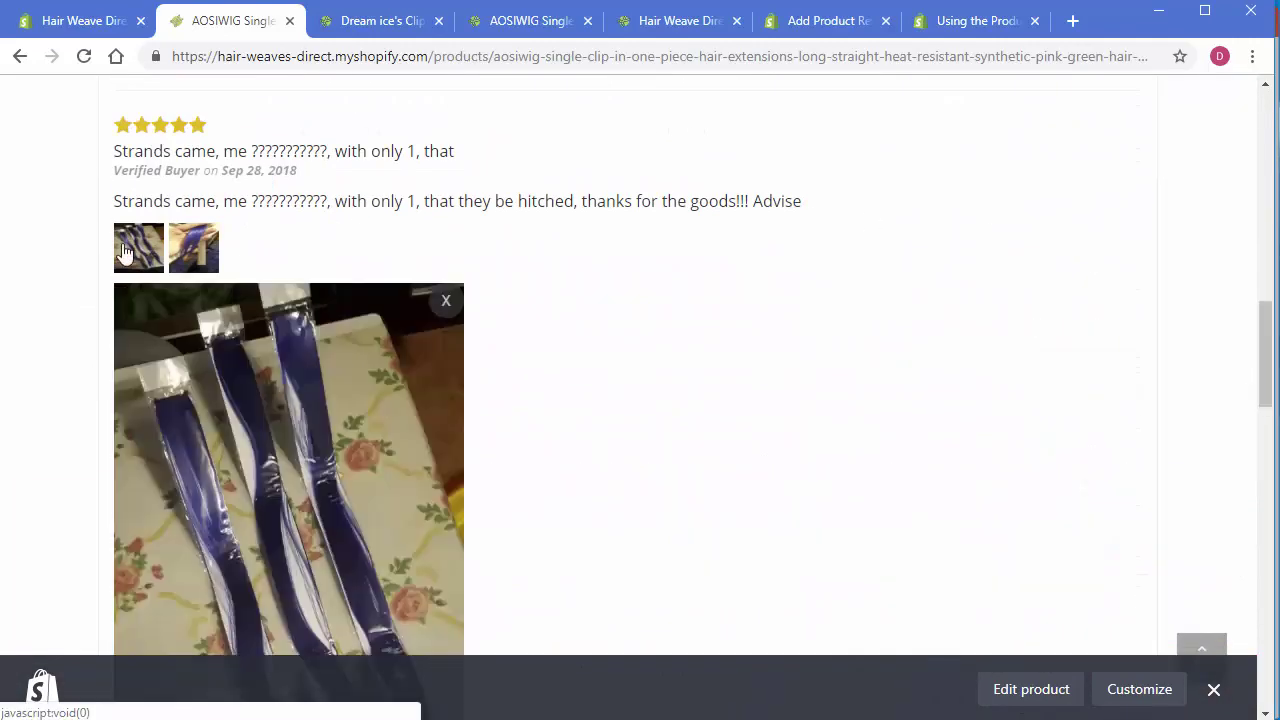
pyautogui.scroll(-2, 560, 340)
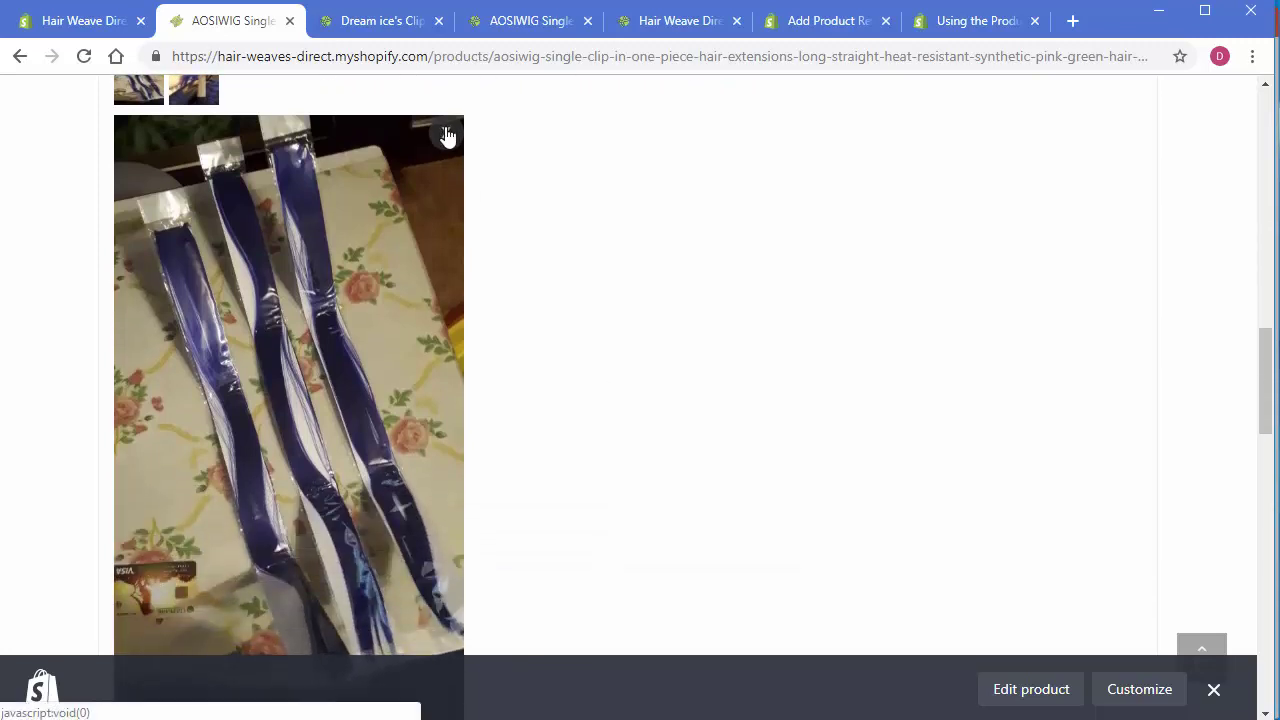
pyautogui.click(446, 131)
pyautogui.scroll(1, 332, 270)
pyautogui.scroll(1, 571, 289)
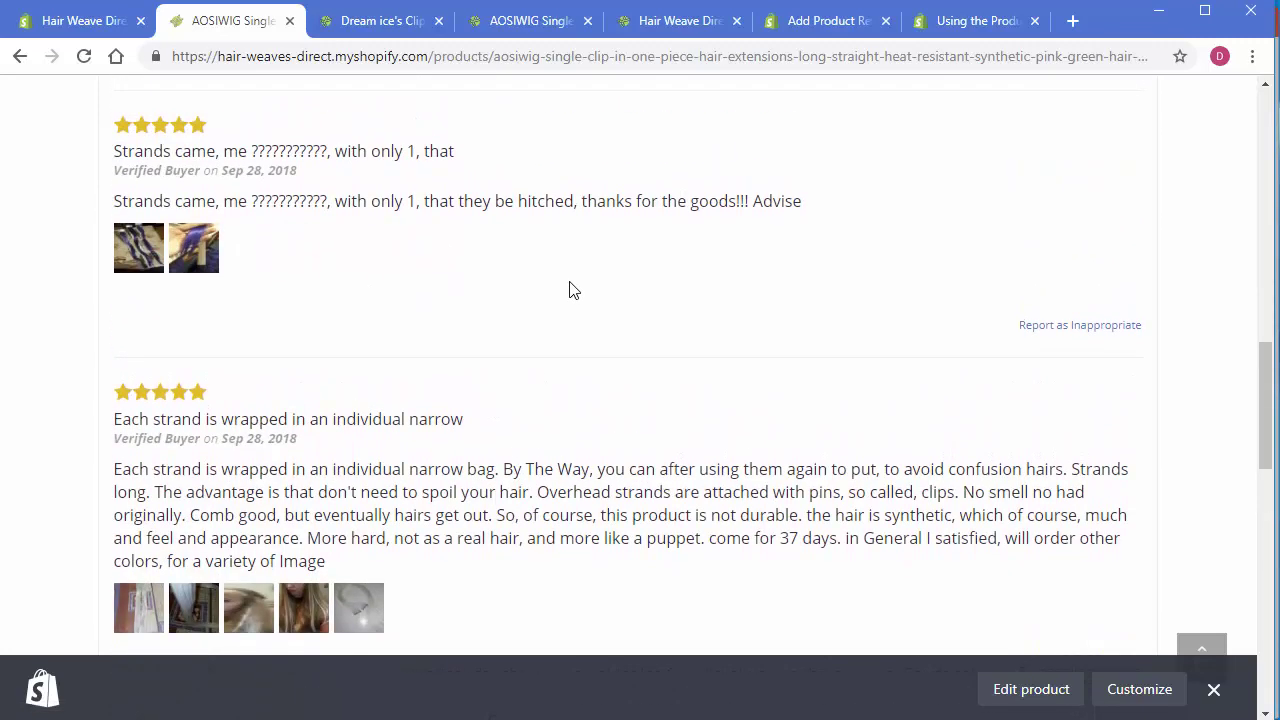
pyautogui.click(203, 254)
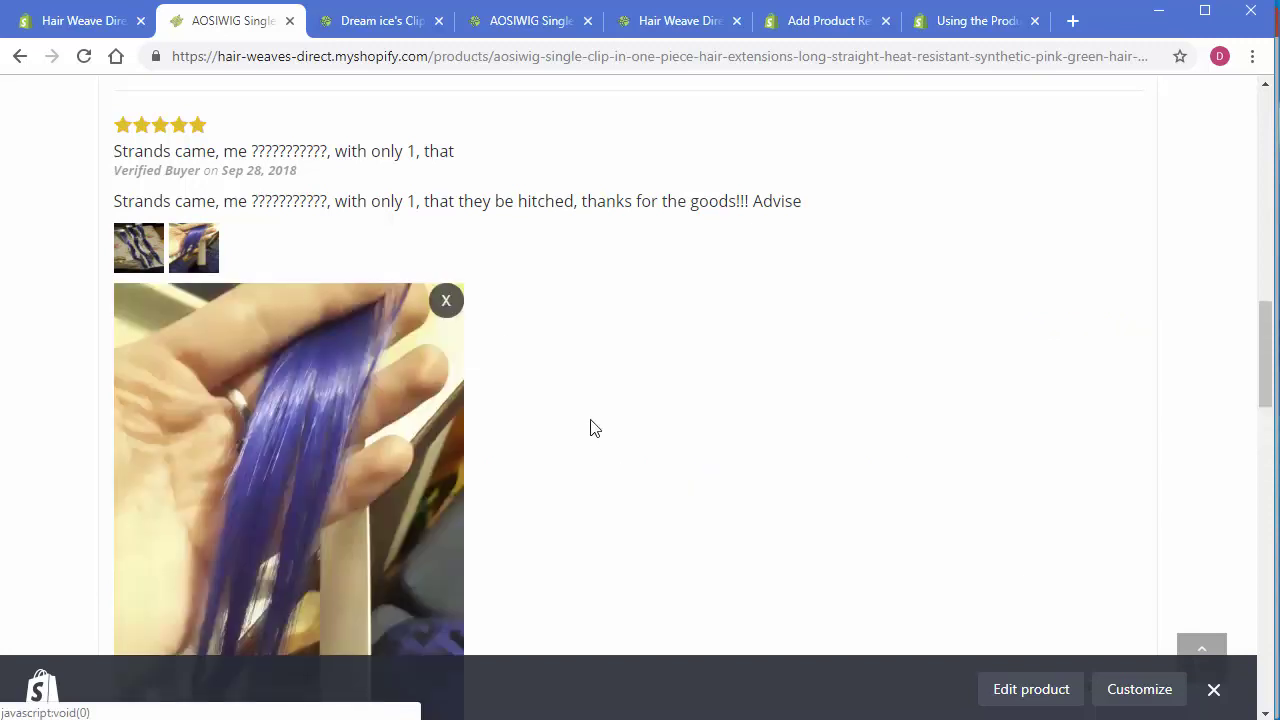
pyautogui.scroll(-1, 591, 426)
pyautogui.scroll(1, 462, 310)
pyautogui.click(446, 368)
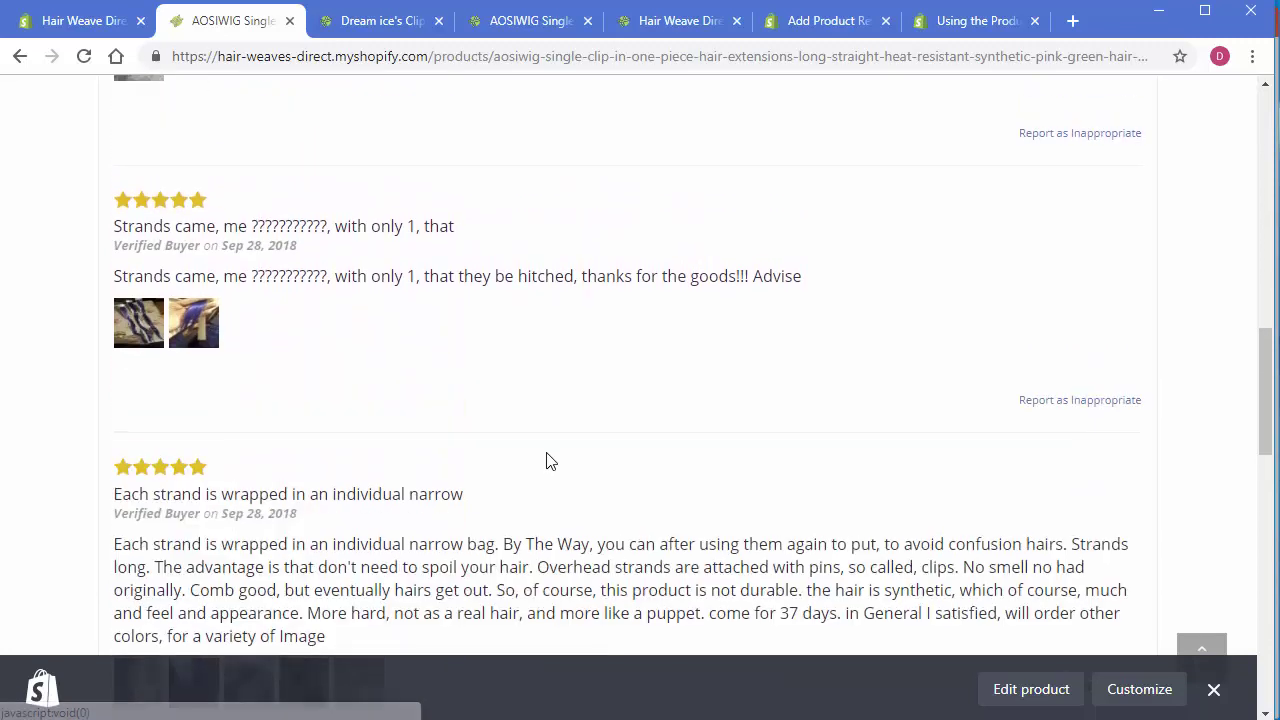
# Step: Enlarge the first four images of the "Each strand is wrapped in an individual narrow" review one after another, and close the preview
pyautogui.scroll(-3, 549, 460)
pyautogui.click(303, 437)
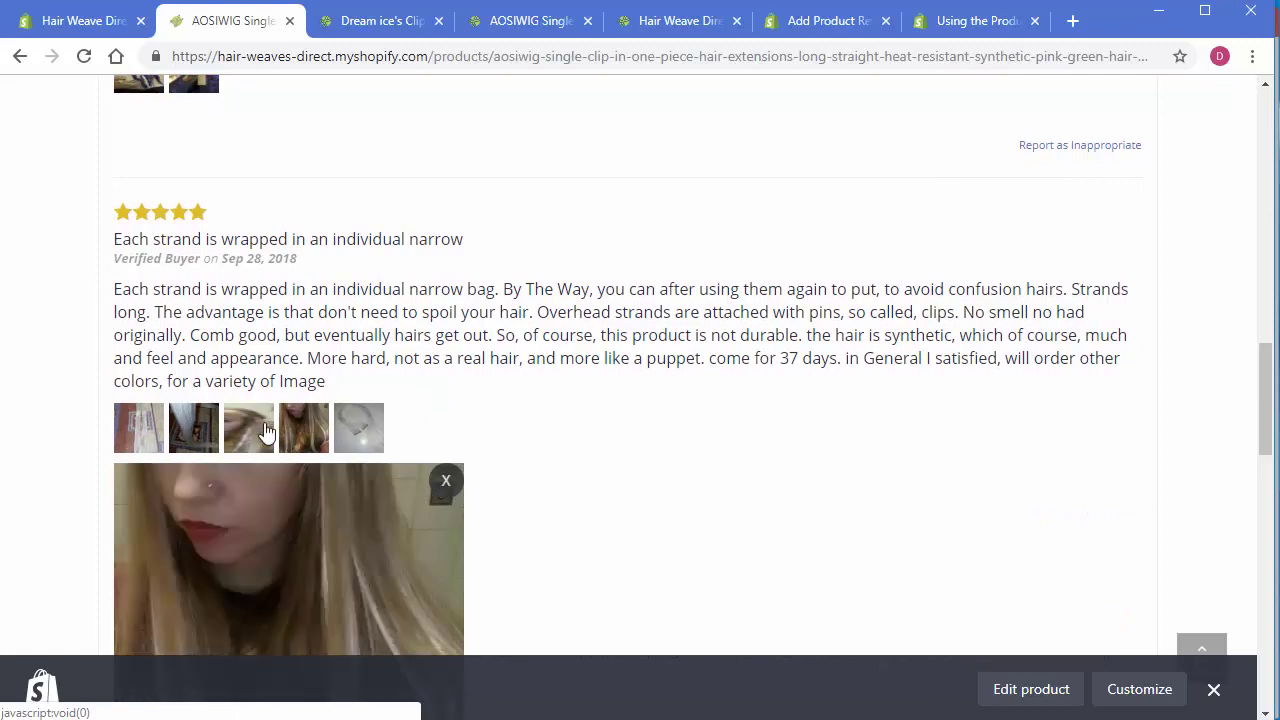
pyautogui.click(249, 439)
pyautogui.click(190, 443)
pyautogui.click(127, 448)
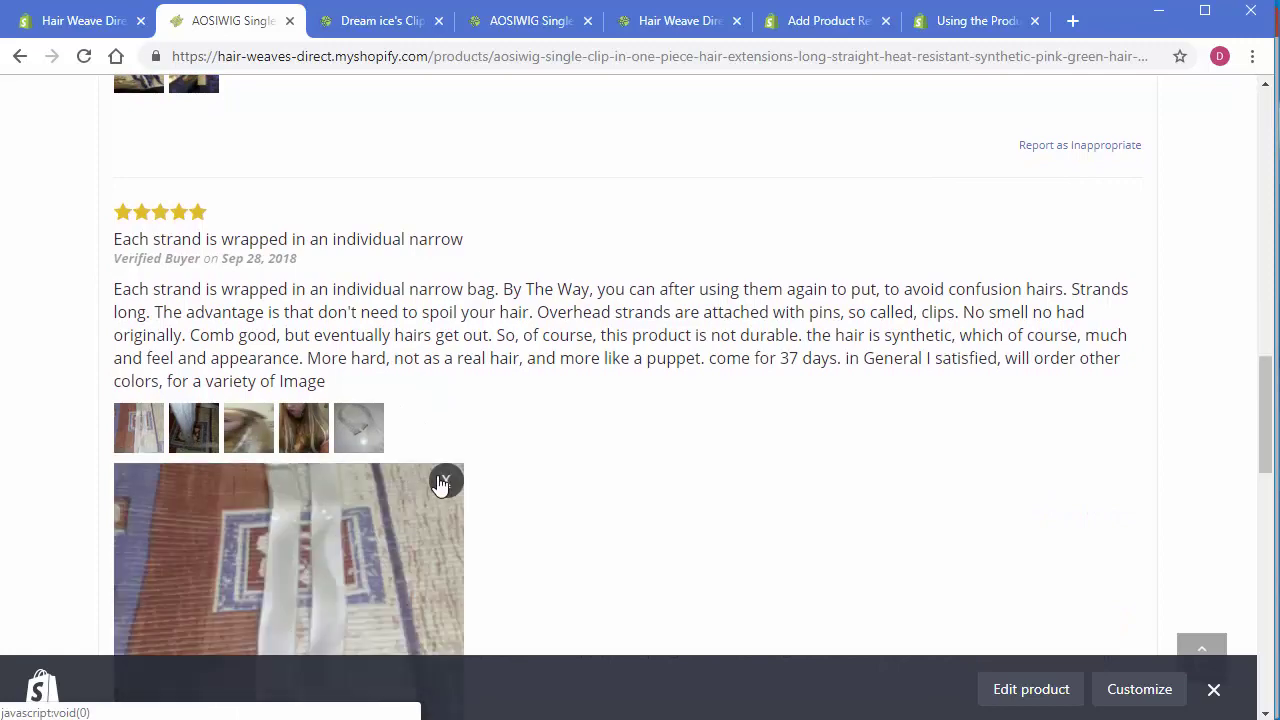
pyautogui.click(441, 483)
# Step: Enlarge and close the image in the "Good locks" review
pyautogui.scroll(-2, 797, 417)
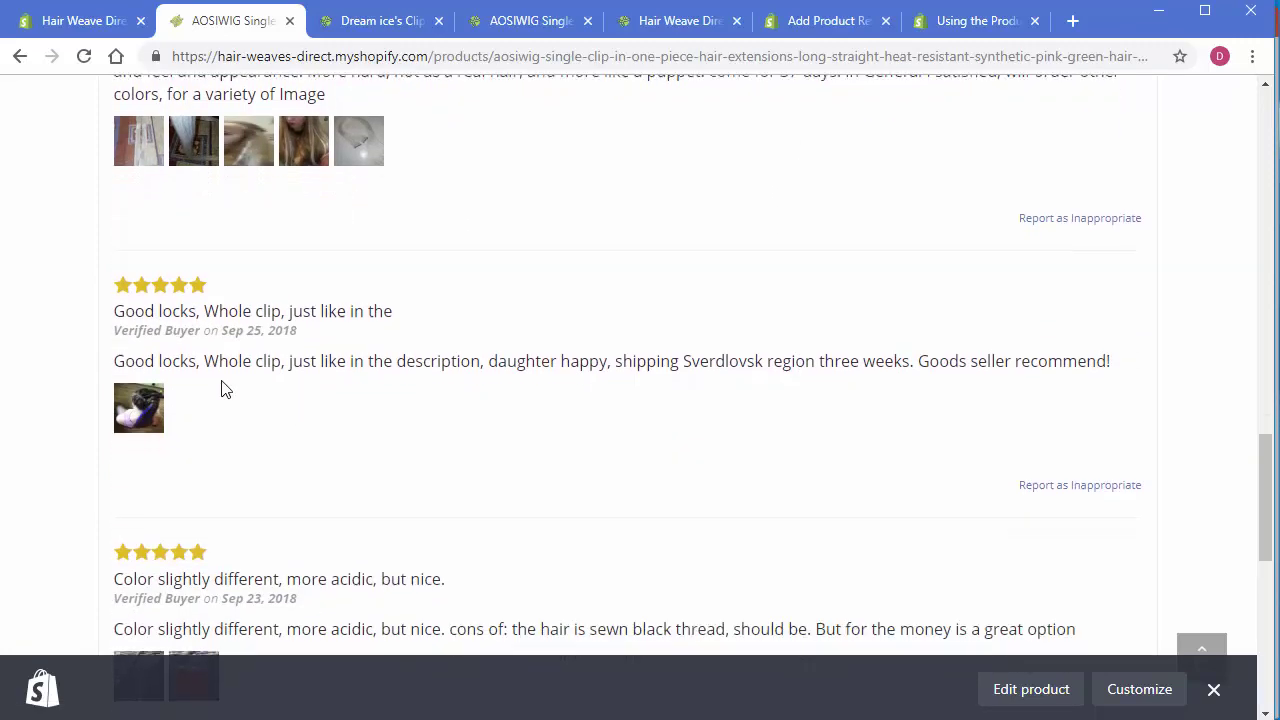
pyautogui.scroll(-1, 224, 389)
pyautogui.click(142, 290)
pyautogui.click(443, 322)
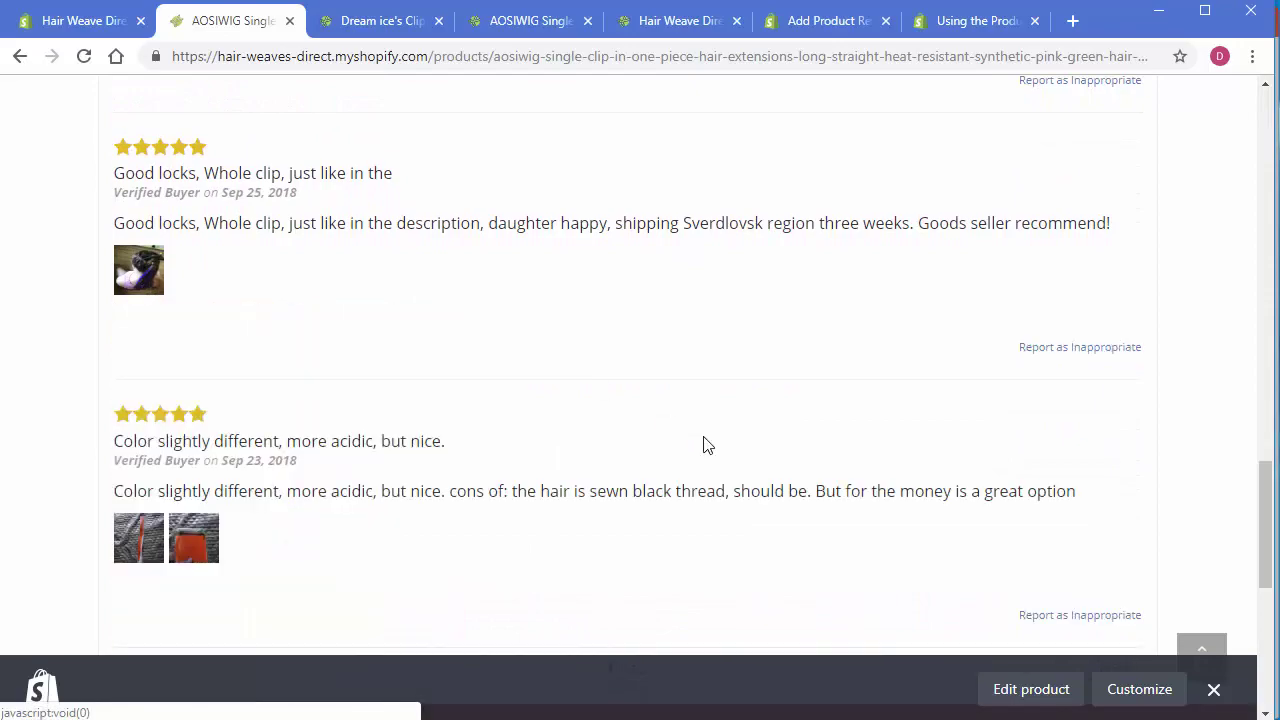
# Step: Enlarge the two images of the "Color slightly different, more acidic" review one after the other
pyautogui.scroll(-3, 703, 445)
pyautogui.click(205, 293)
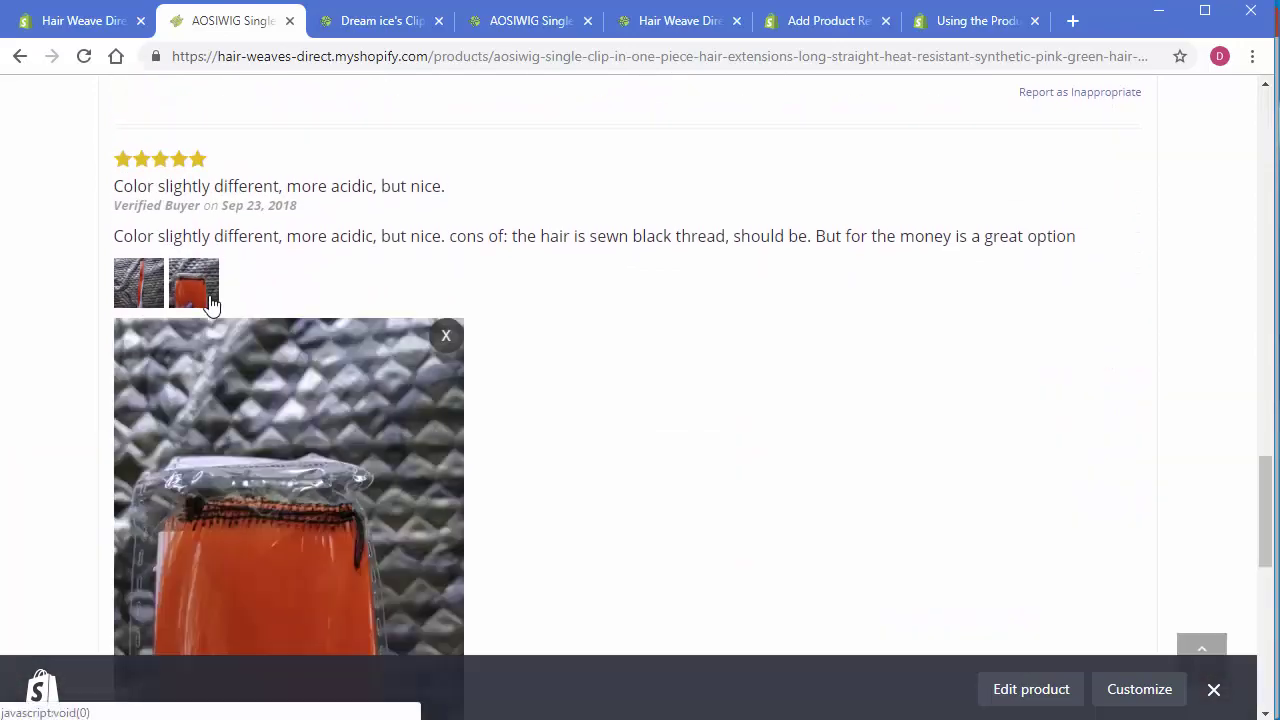
pyautogui.click(118, 288)
# Step: Look through the product's reviews again from the product details down, and close the enlarged image in the "Color slightly different" review
pyautogui.scroll(12, 891, 426)
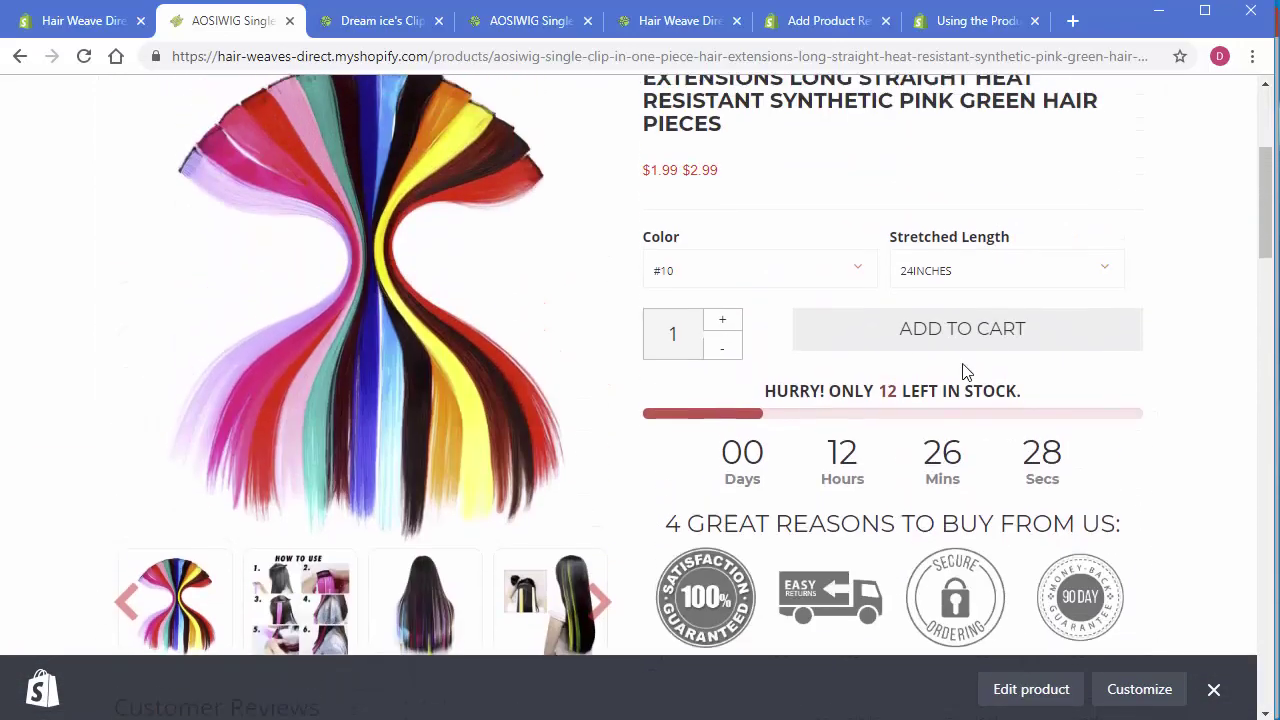
pyautogui.moveTo(1267, 207); pyautogui.dragTo(1266, 407)
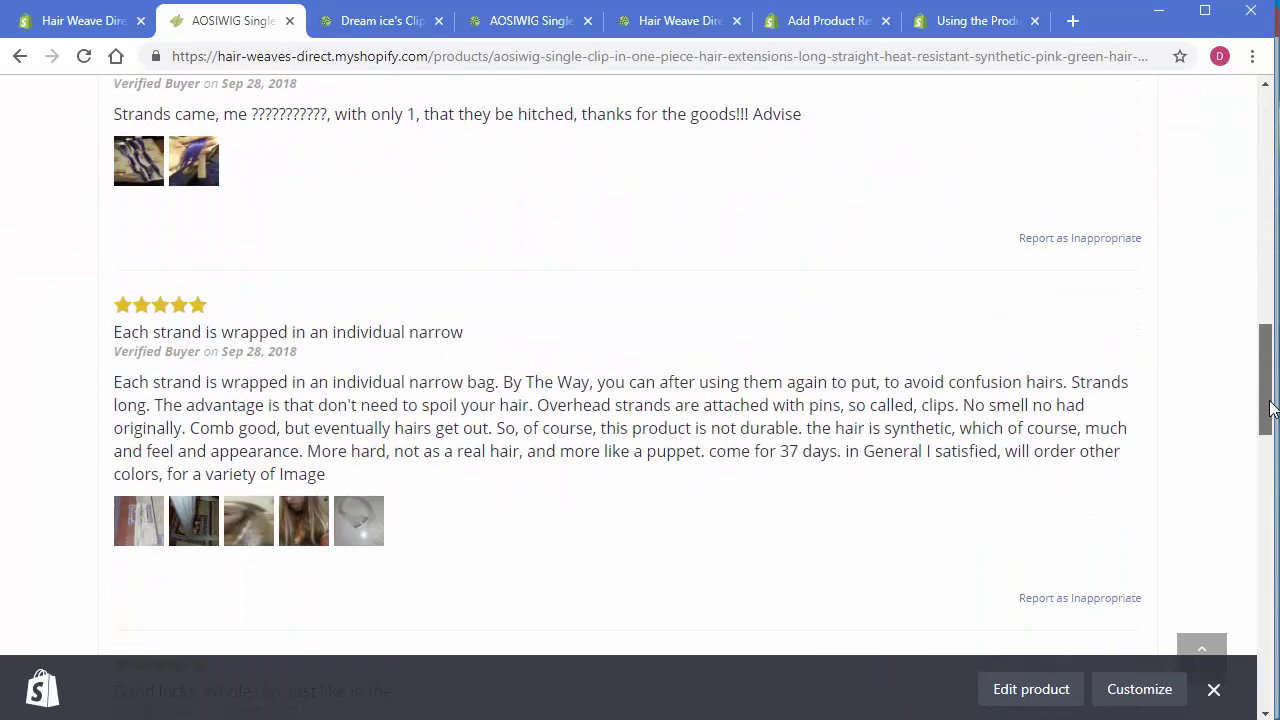
pyautogui.scroll(-2, 677, 511)
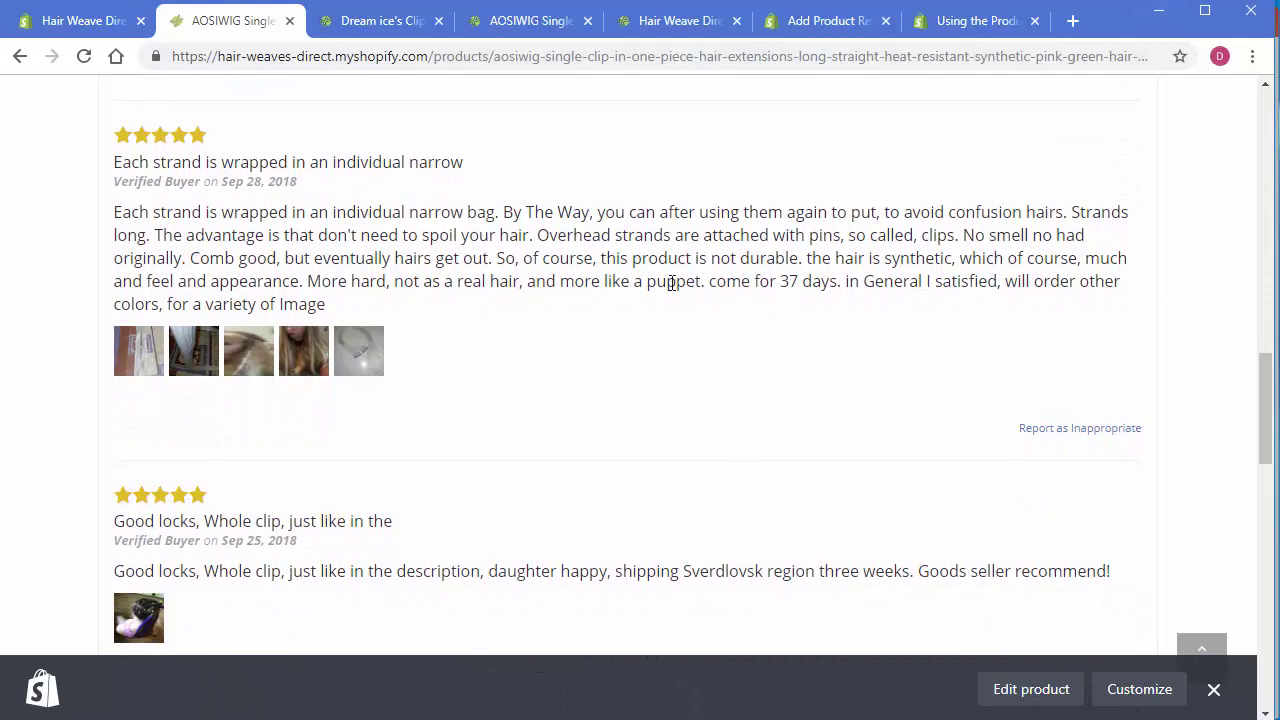
pyautogui.scroll(-2, 712, 458)
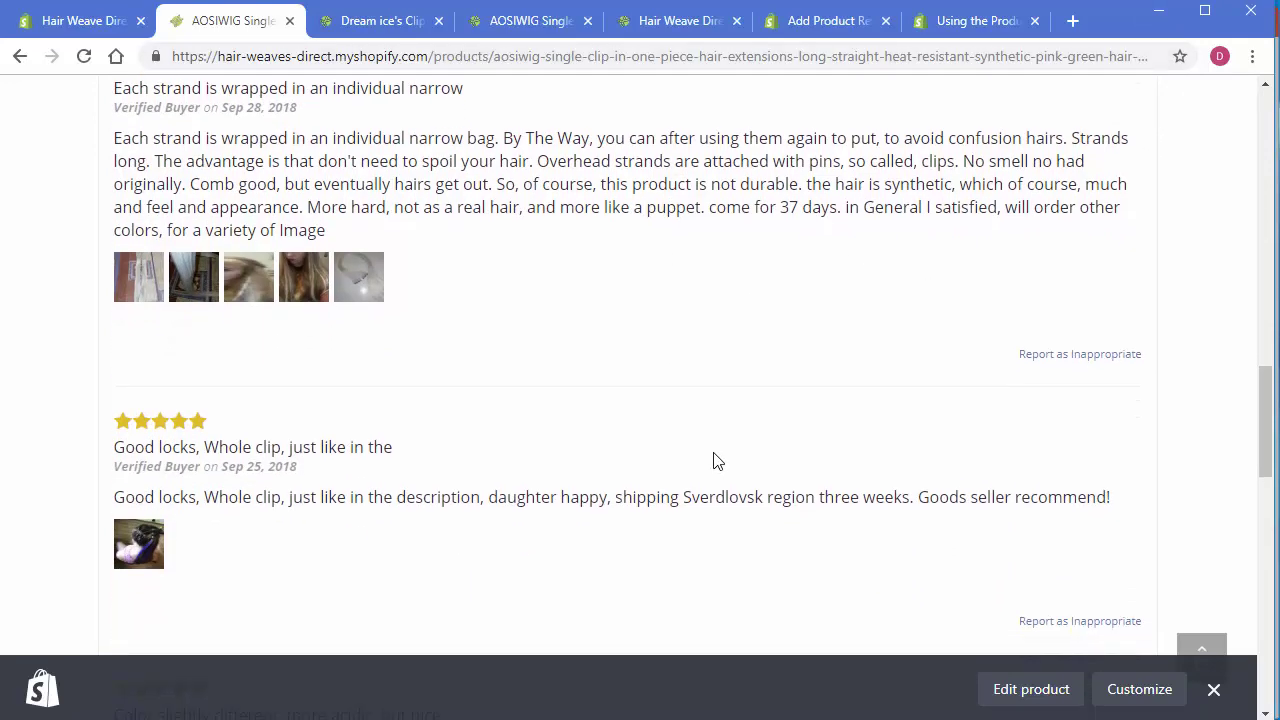
pyautogui.scroll(-5, 706, 461)
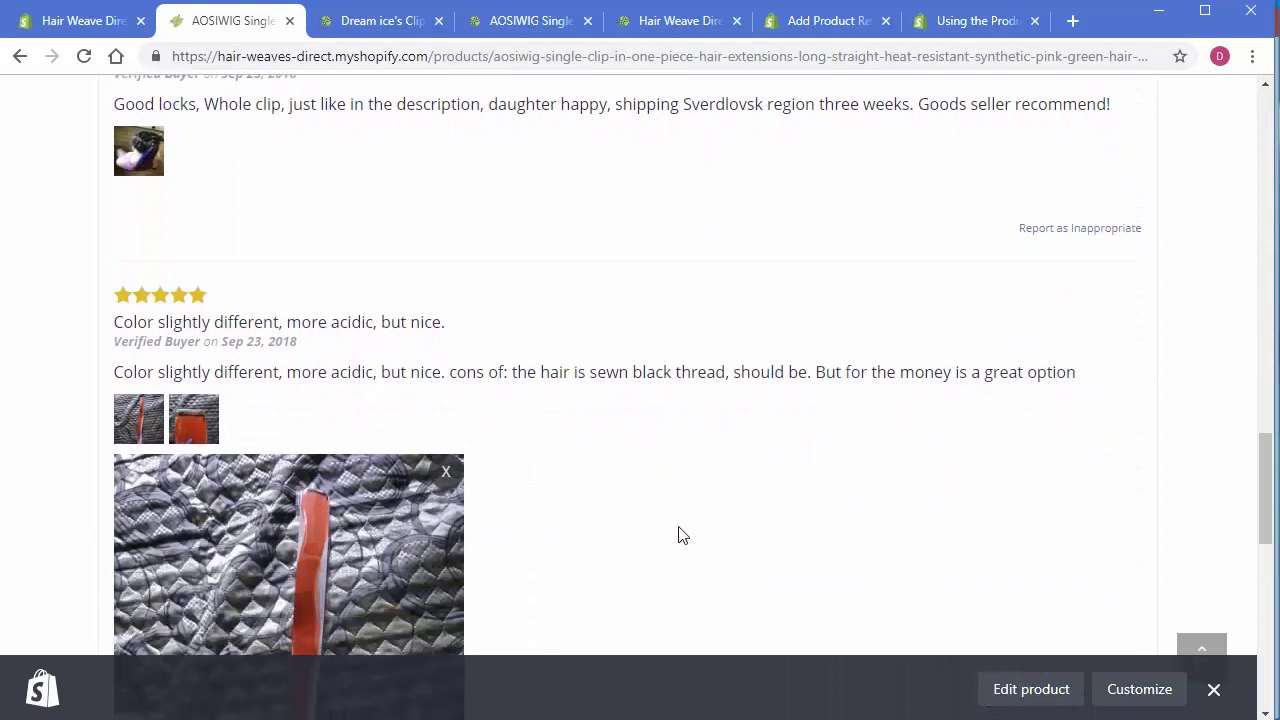
pyautogui.click(447, 274)
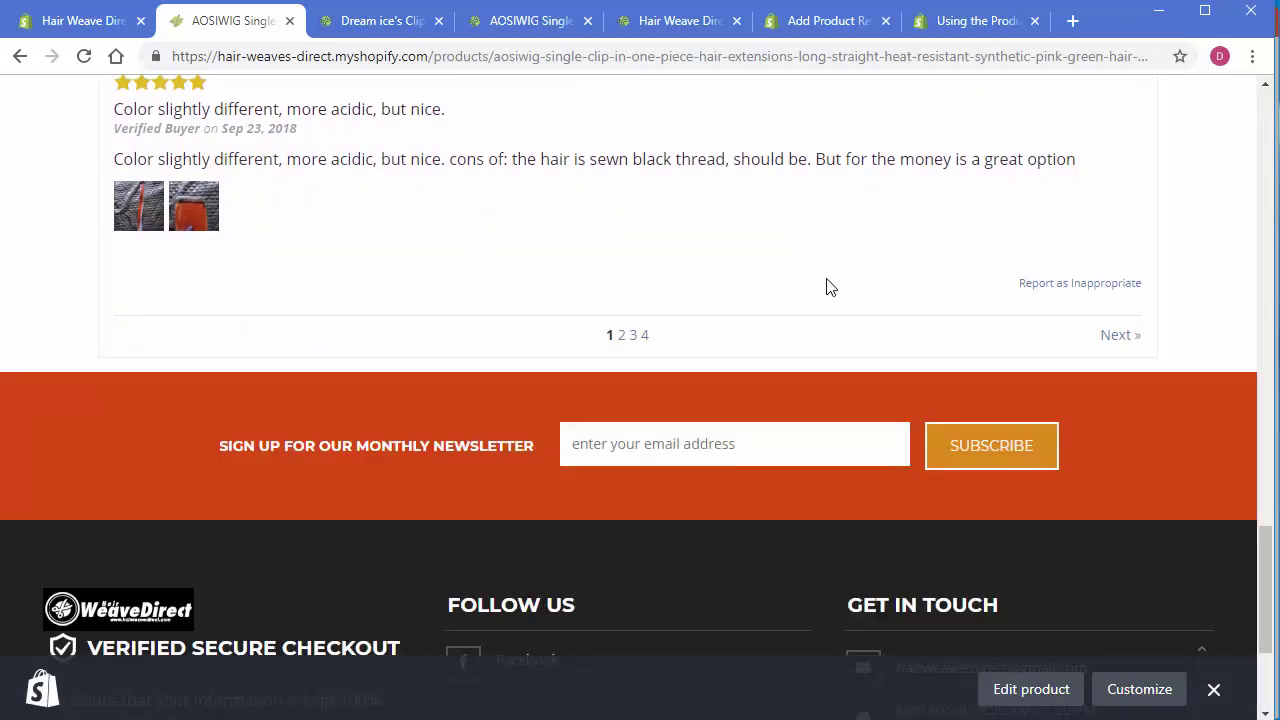
# Step: Look back over the reviews from the end of the list to the Customer Reviews heading
pyautogui.scroll(3, 866, 428)
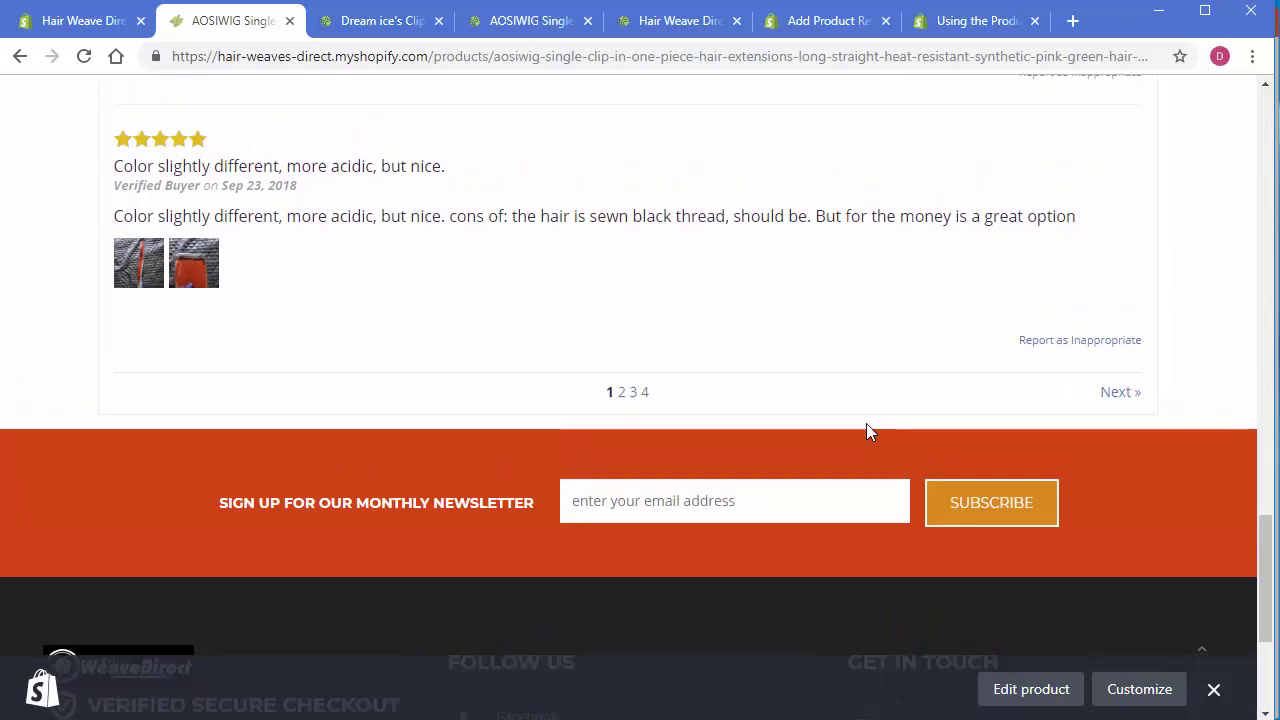
pyautogui.scroll(2, 856, 500)
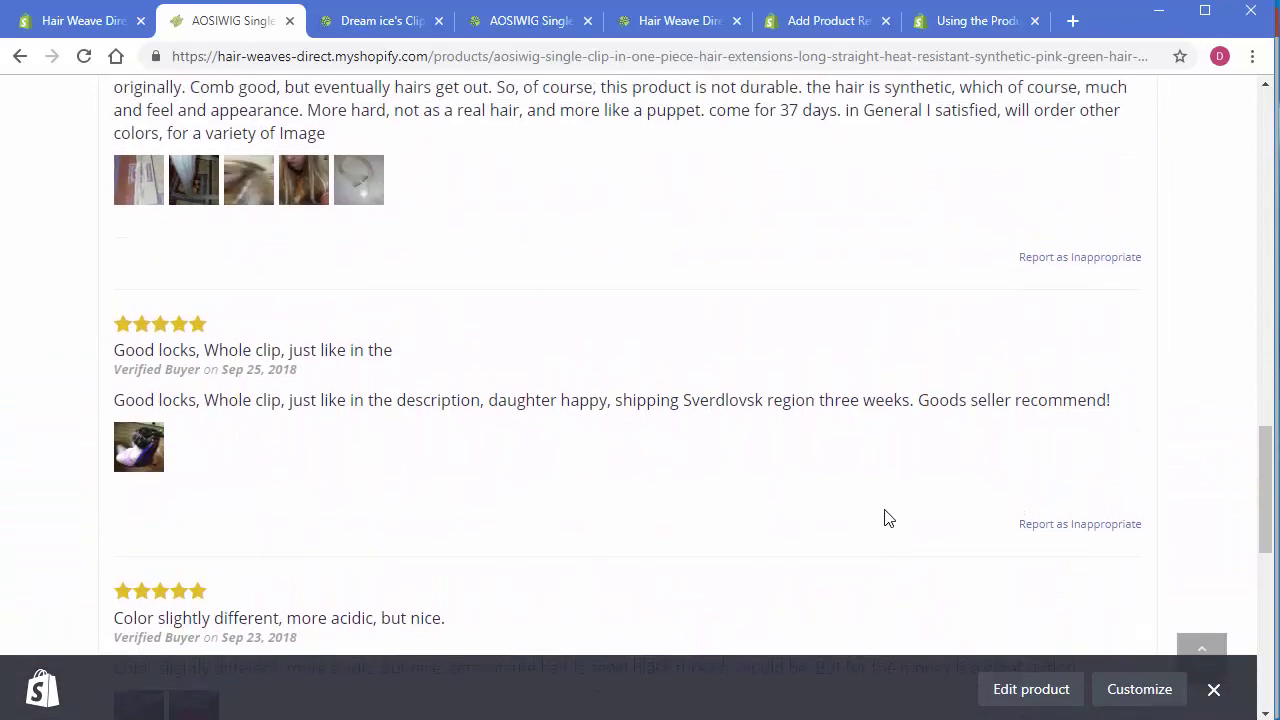
pyautogui.moveTo(1262, 504); pyautogui.dragTo(1257, 333)
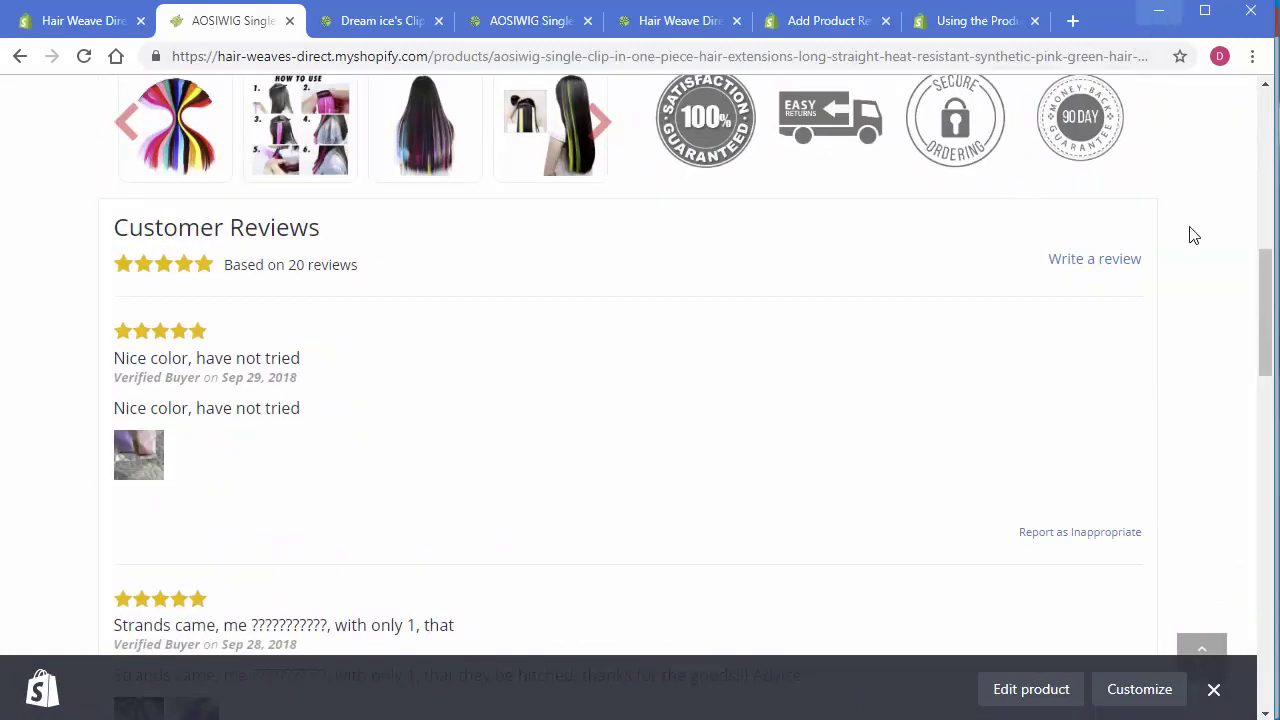
# Step: Switch to Ali Inspector and cancel the Create a Shopify Reviews Import File dialog
pyautogui.click(1158, 16)
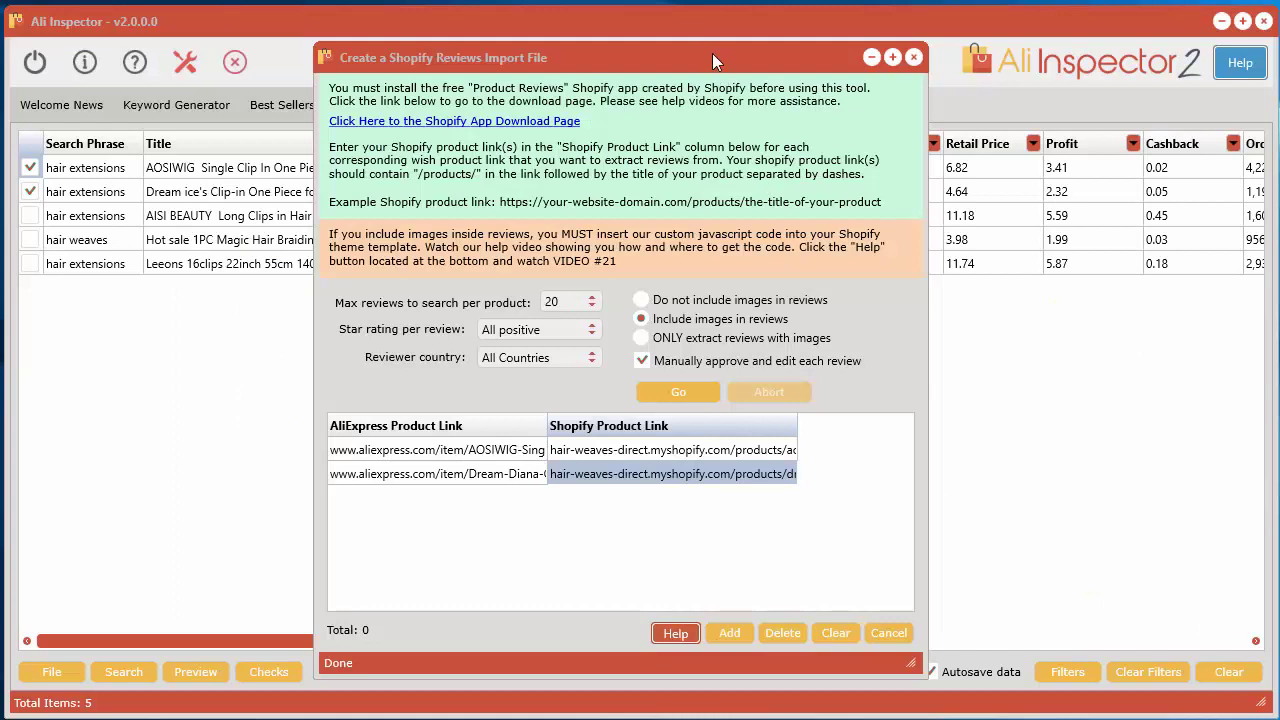
pyautogui.moveTo(713, 53); pyautogui.dragTo(715, 46)
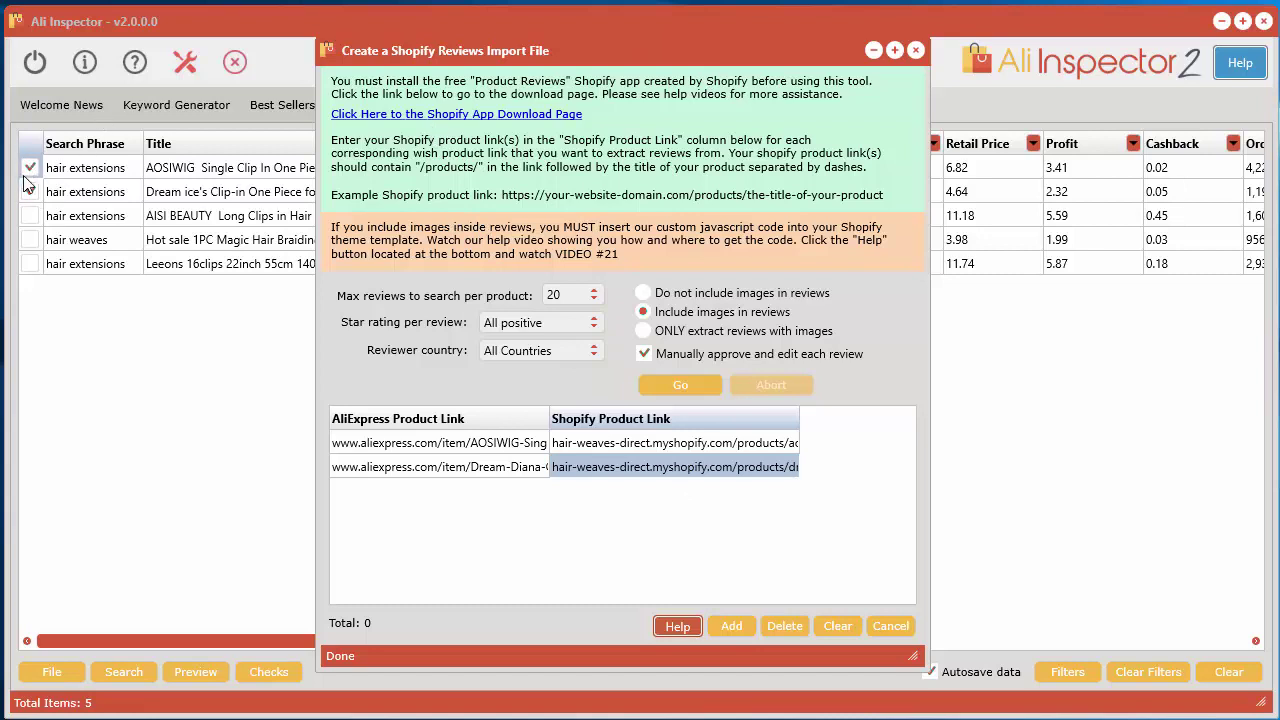
pyautogui.click(891, 627)
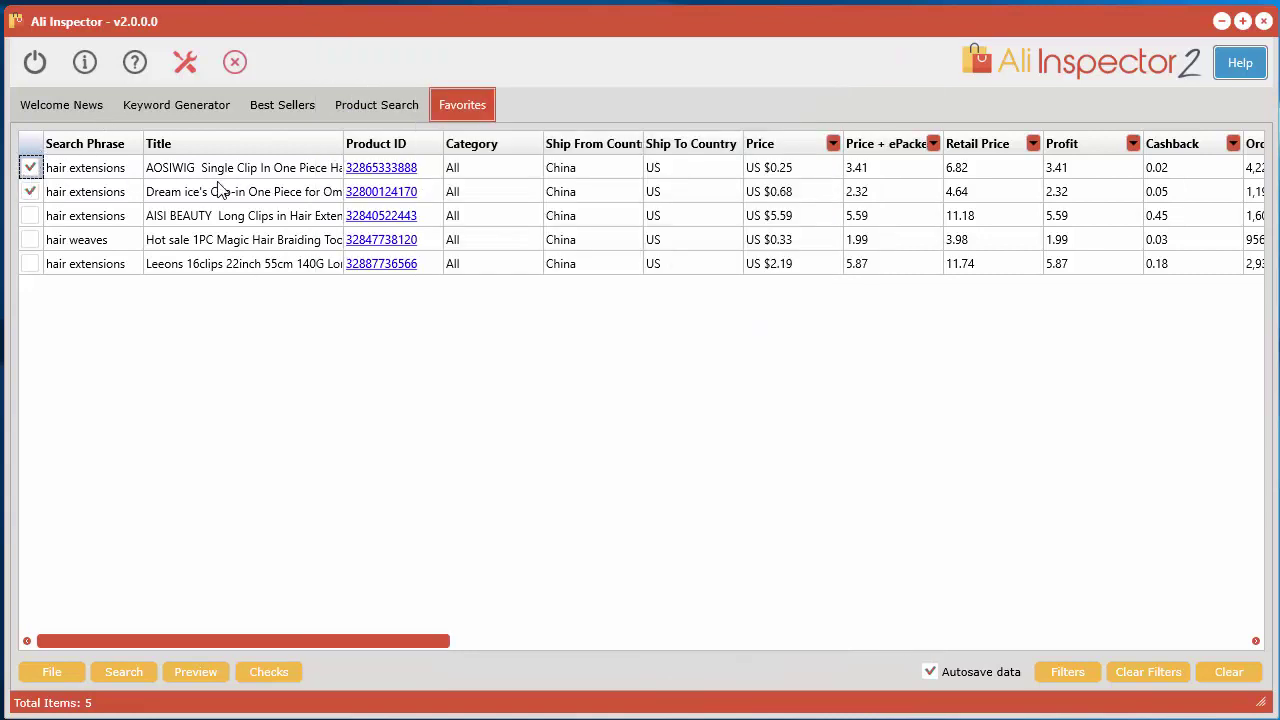
# Step: Open the Shopify product reviews import file tool for the two checked favorite products
pyautogui.rightClick(218, 186)
pyautogui.moveTo(305, 372)
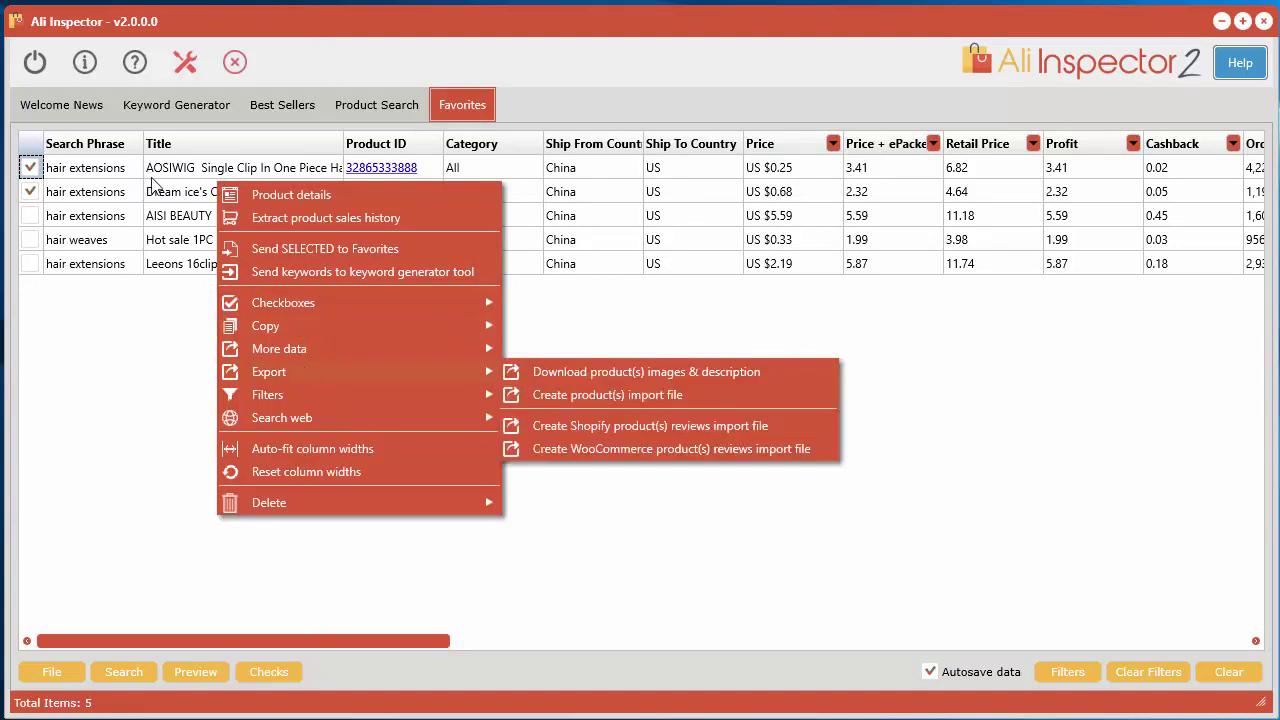
pyautogui.click(185, 52)
pyautogui.click(185, 52)
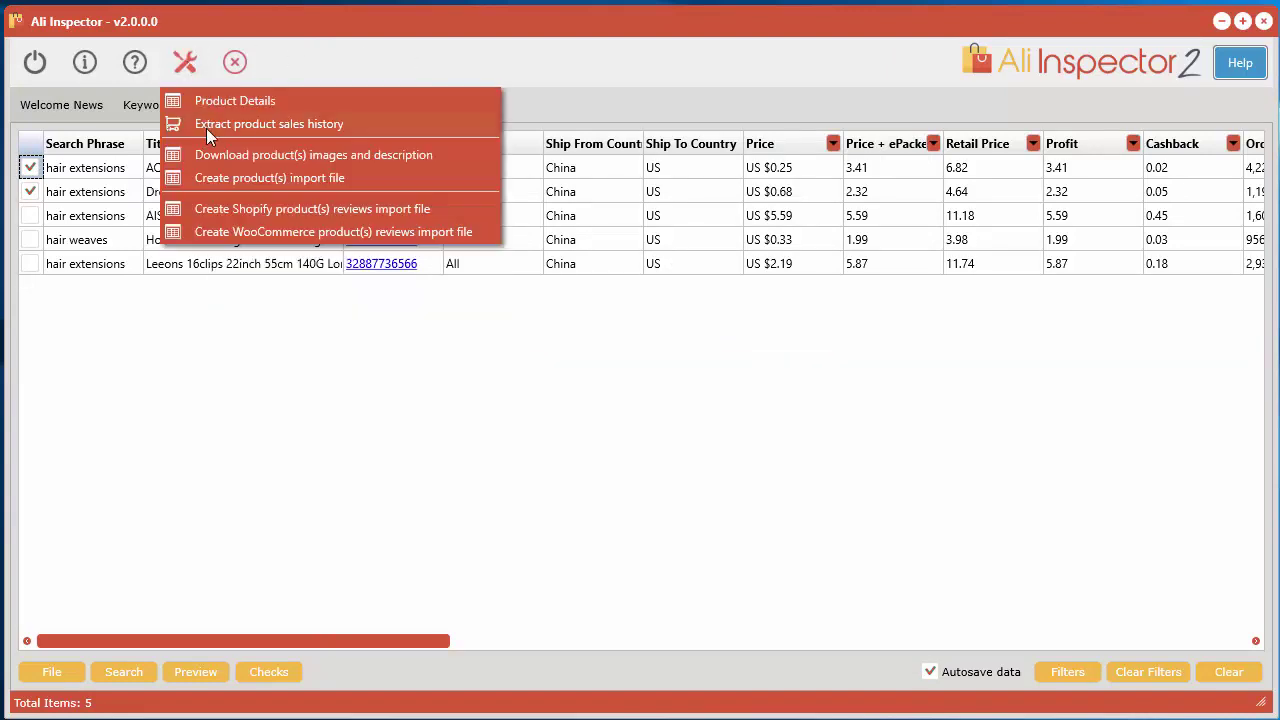
pyautogui.click(342, 208)
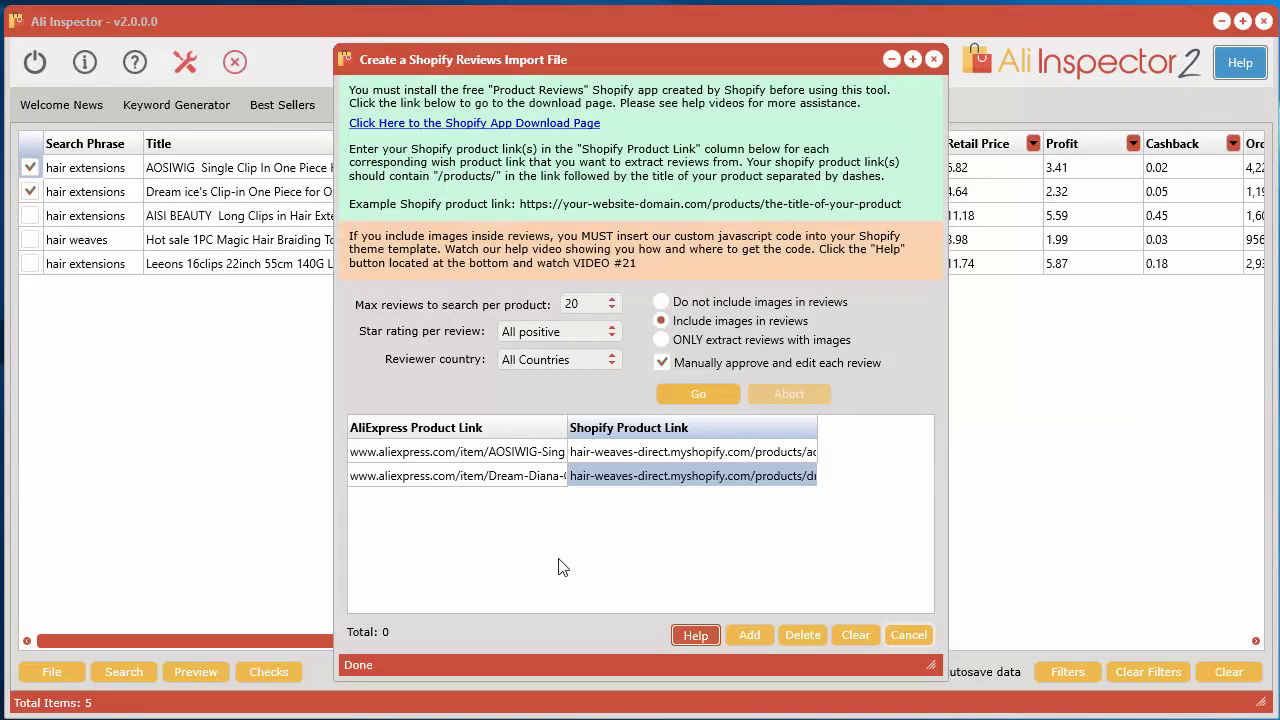
# Step: Add a blank row to the product link table and open its Shopify Product Link cell for editing
pyautogui.click(747, 633)
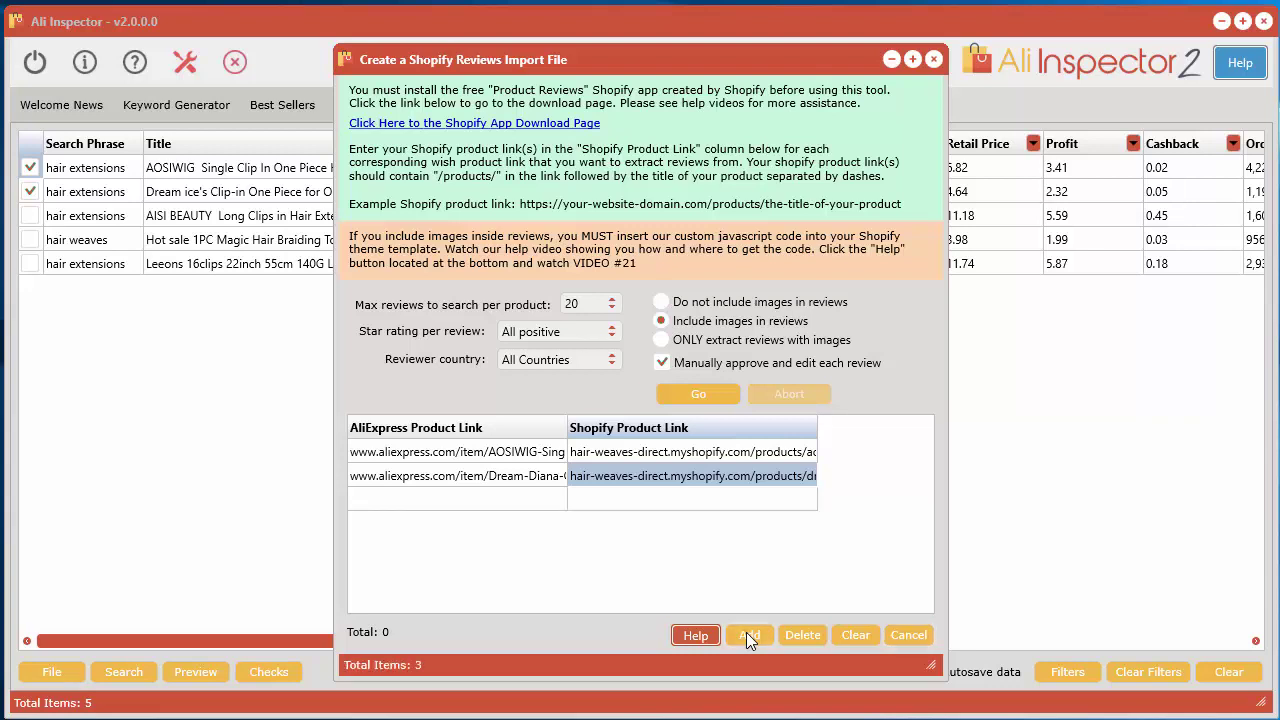
pyautogui.click(487, 502)
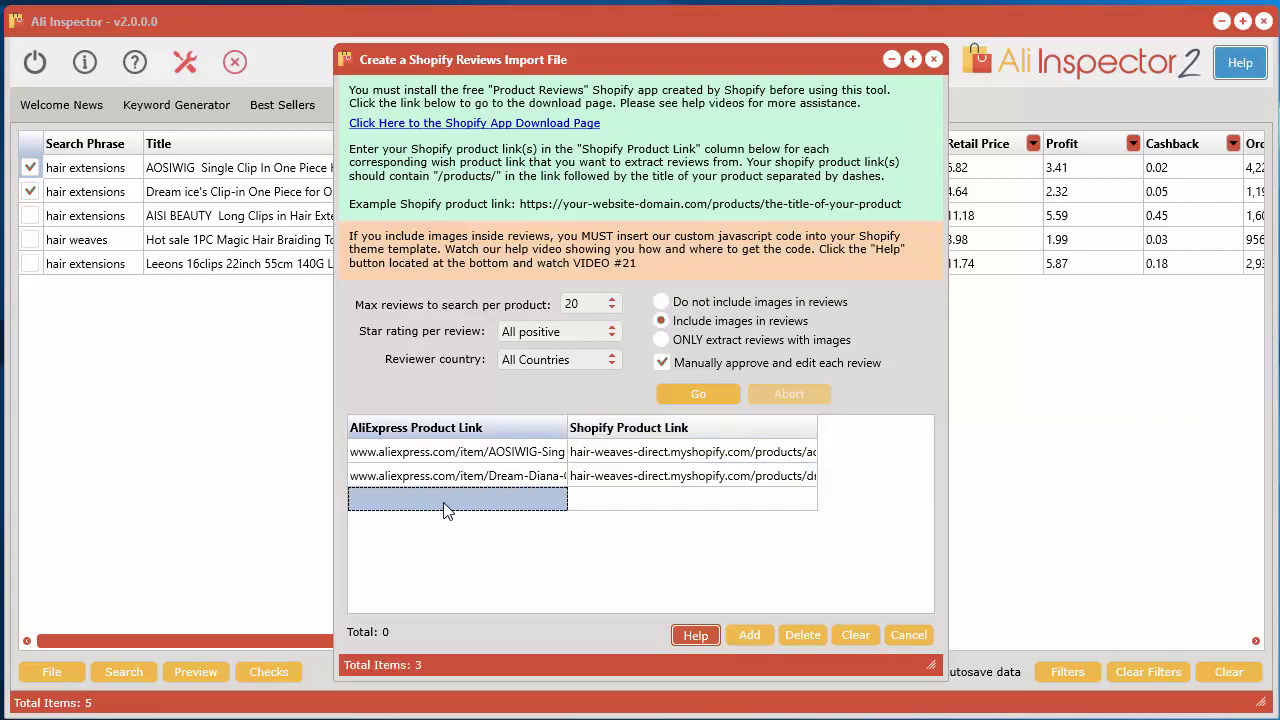
pyautogui.click(447, 509)
pyautogui.click(641, 505)
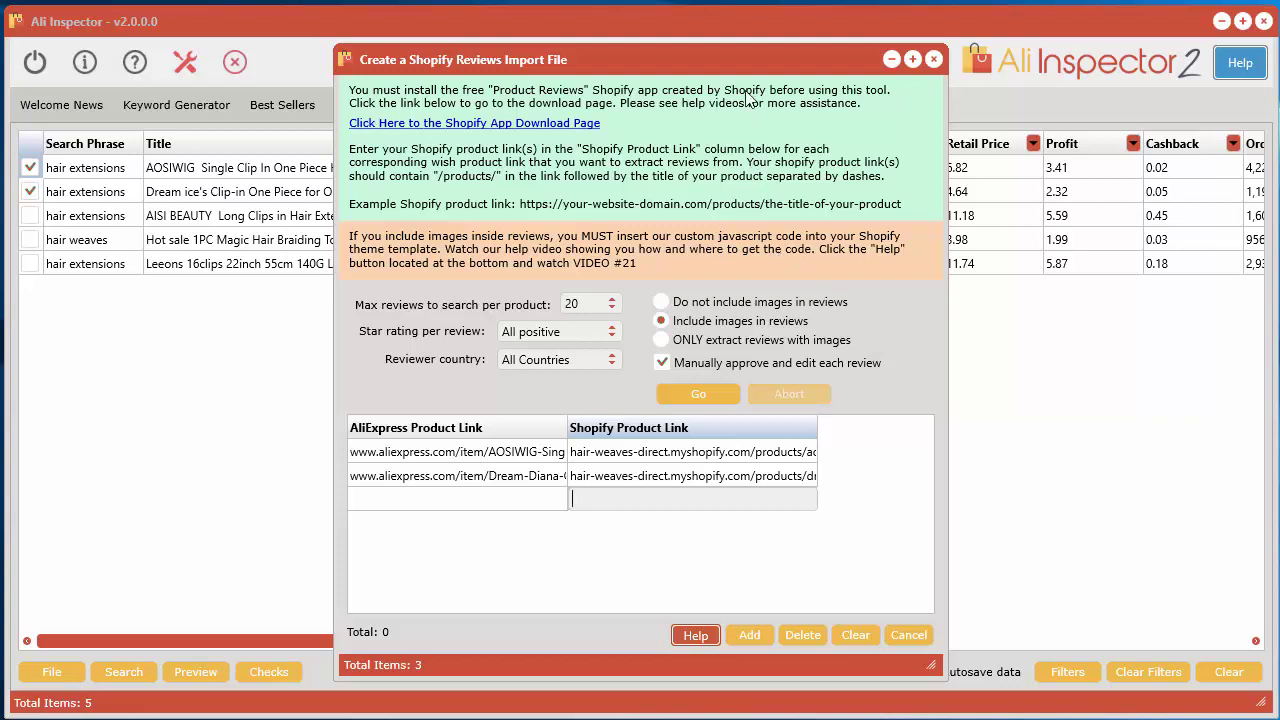
pyautogui.moveTo(744, 62); pyautogui.dragTo(754, 62)
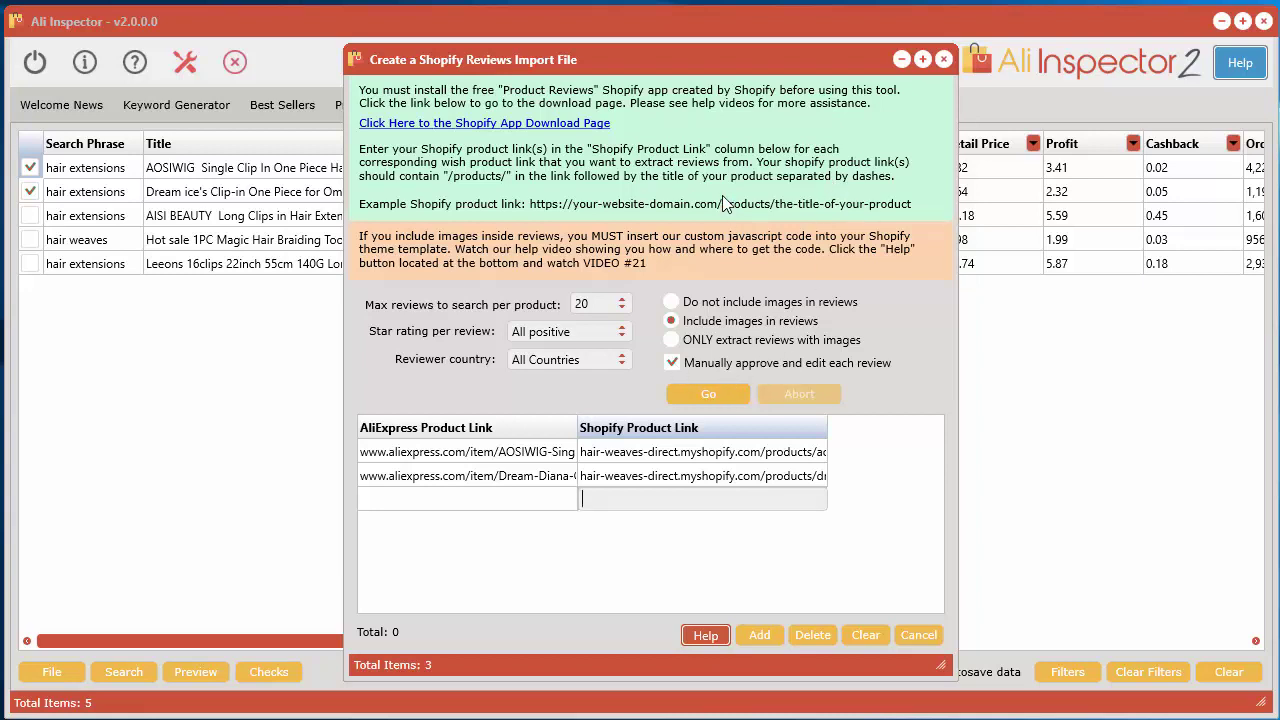
pyautogui.moveTo(751, 69); pyautogui.dragTo(722, 57)
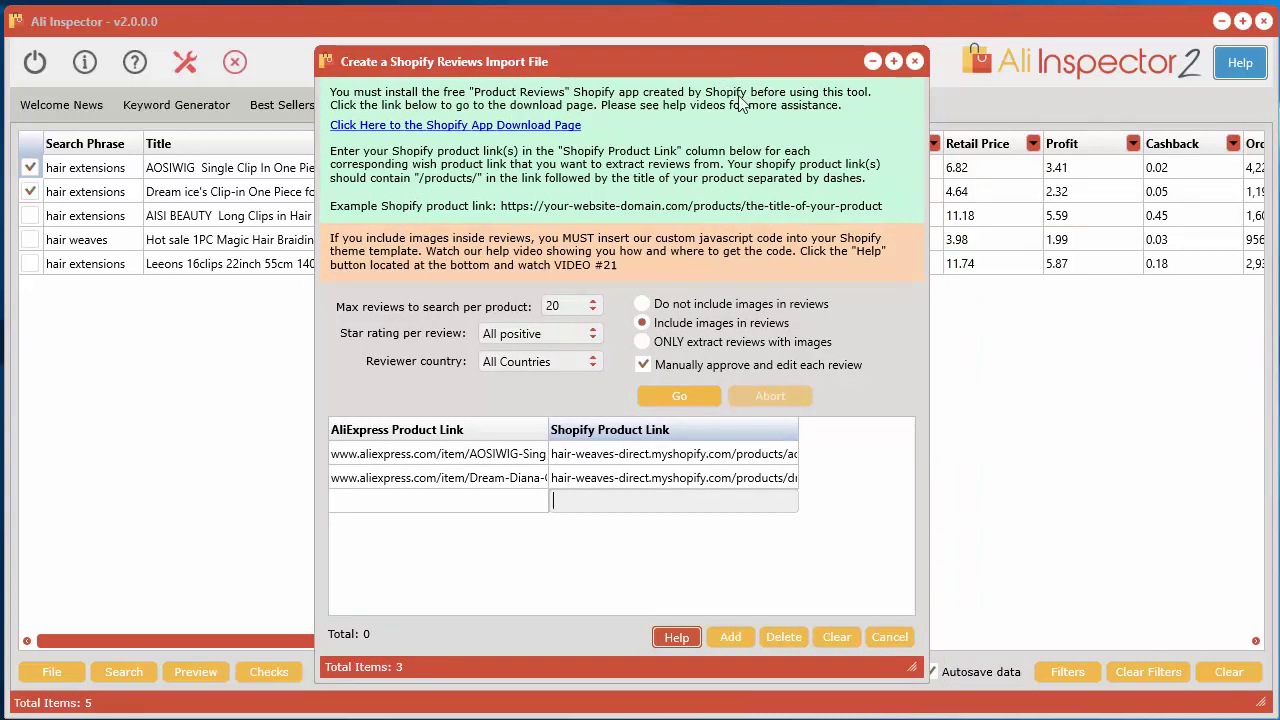